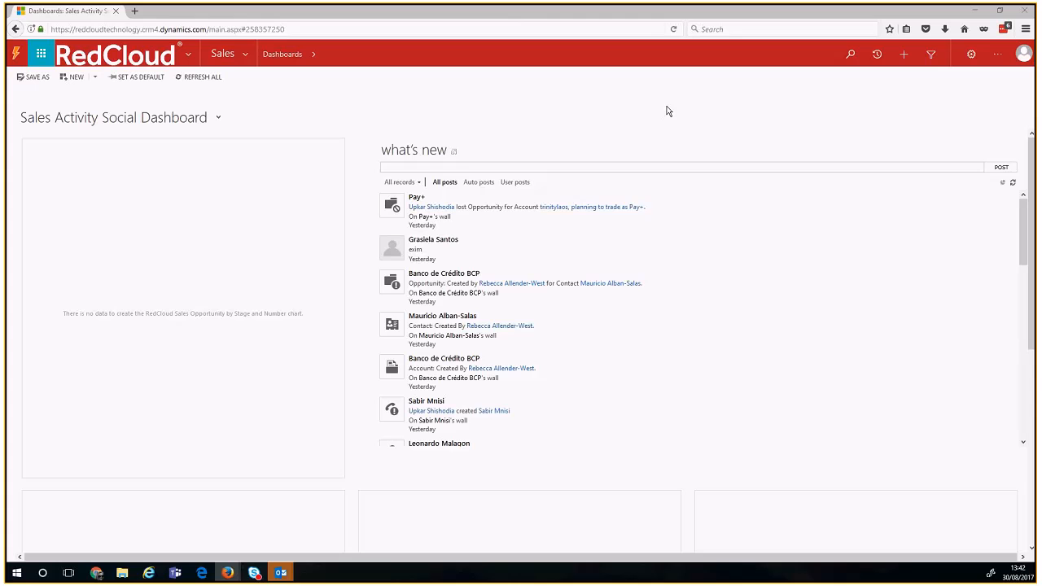
Step: Copy the dashboard's site address up to dynamics.com/ from the address bar
{"action": "left_click", "coordinate": [232, 30]}
{"action": "left_click_drag", "start_coordinate": [210, 29], "coordinate": [75, 29]}
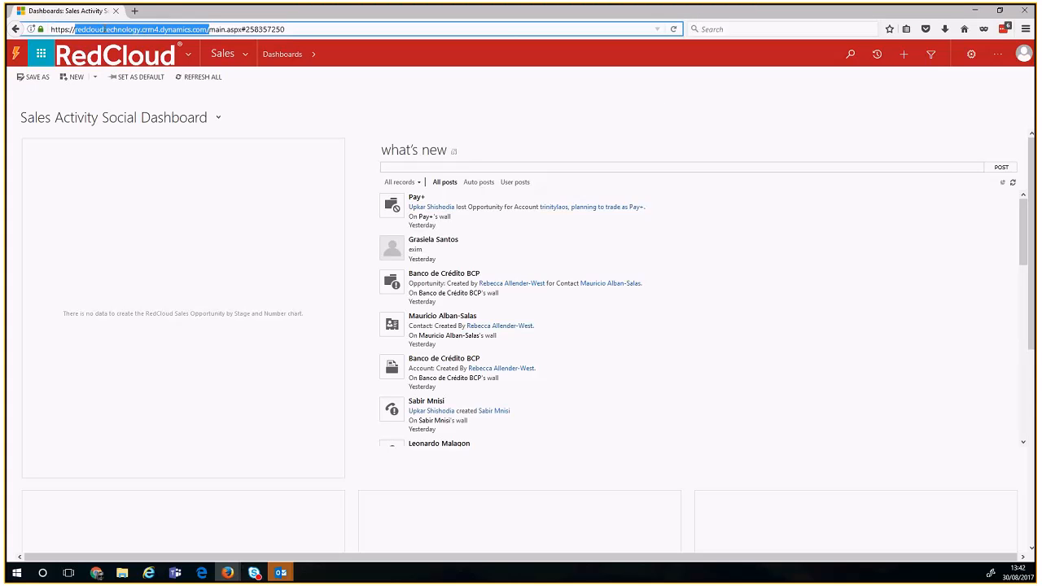
{"action": "key", "text": "alt+Tab"}
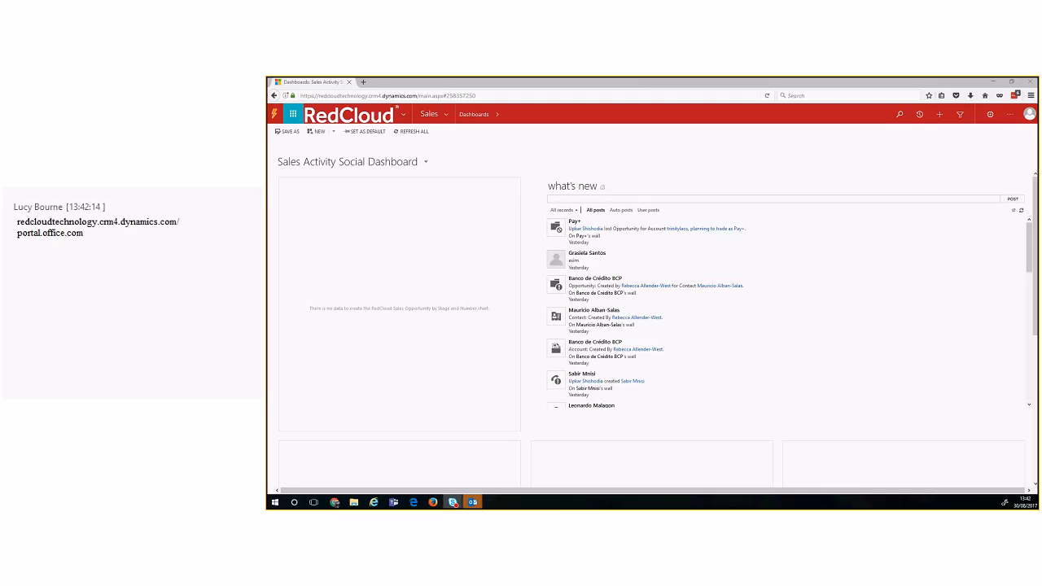
{"action": "left_click", "coordinate": [657, 176]}
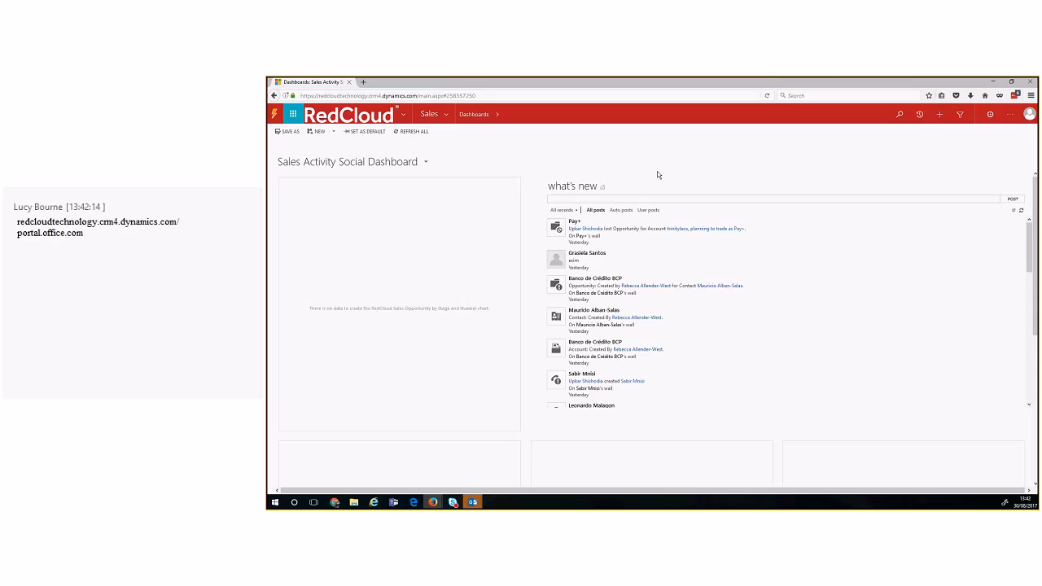
Step: Go to portal.office.com in a new tab, launch Dynamics 365, then close the Office tab
{"action": "left_click", "coordinate": [364, 82]}
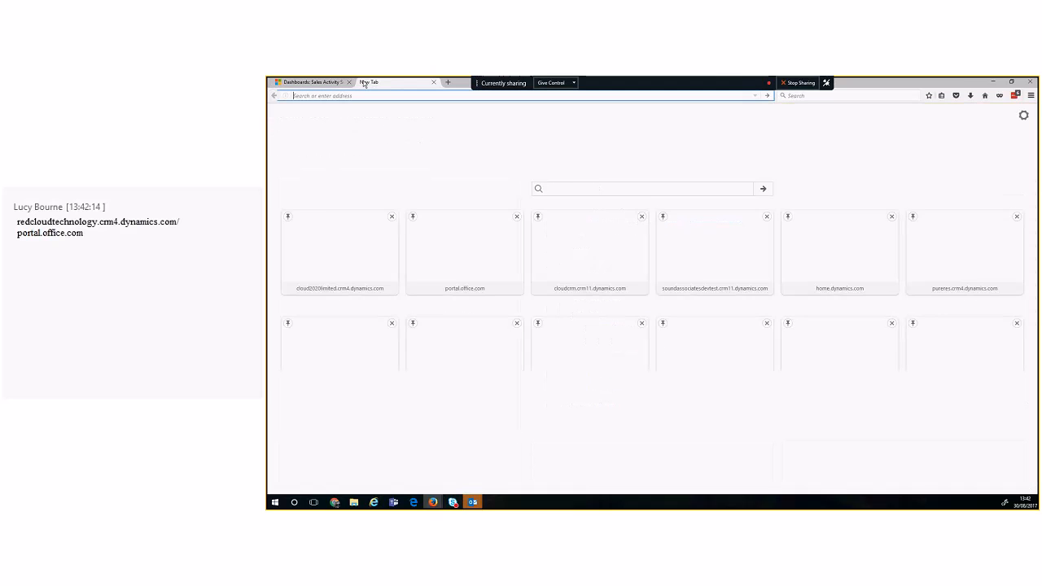
{"action": "type", "text": "portal.office.com/"}
{"action": "key", "text": "Return"}
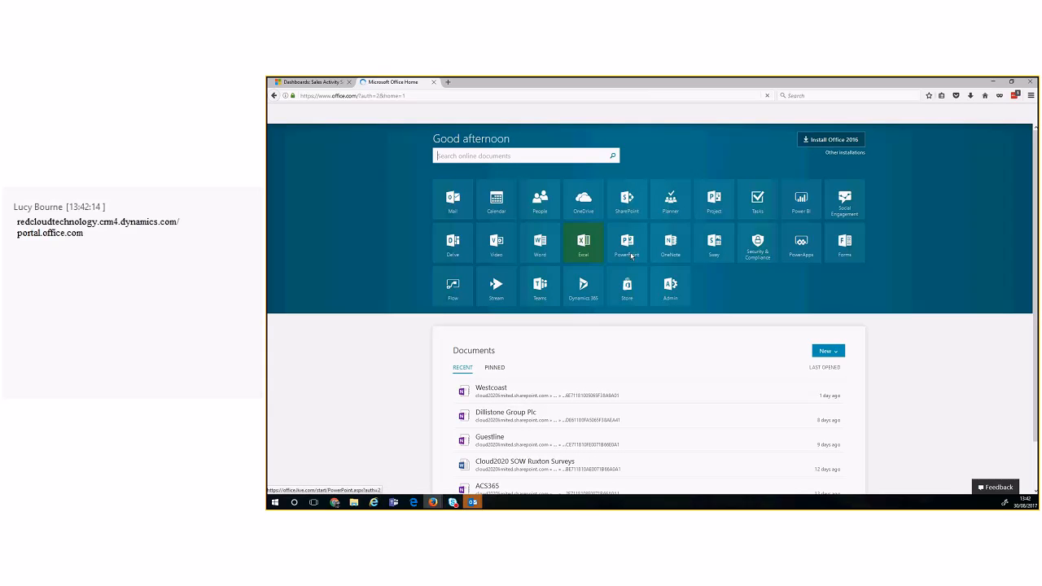
{"action": "left_click", "coordinate": [574, 295]}
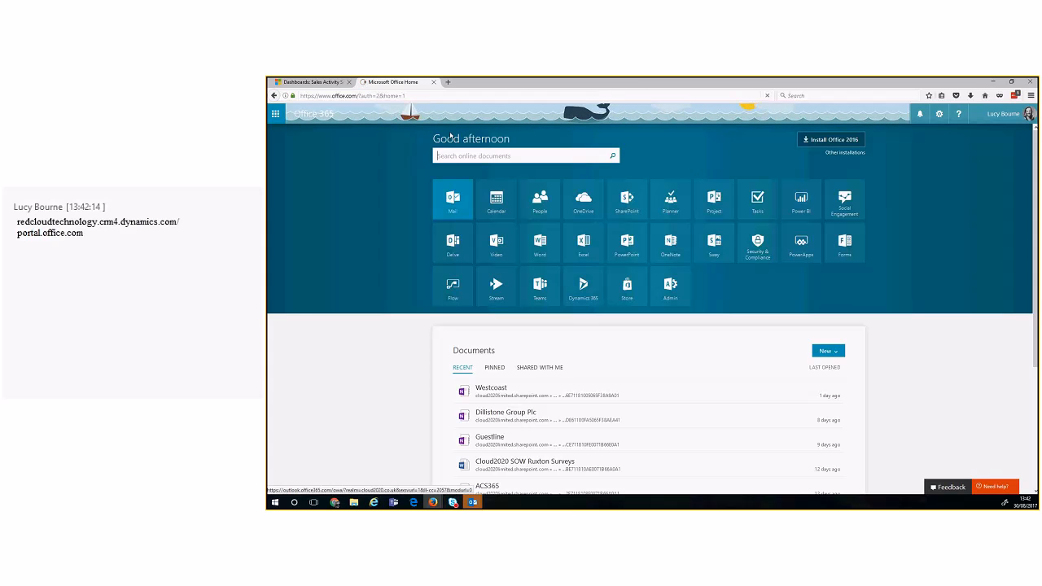
{"action": "left_click", "coordinate": [433, 82]}
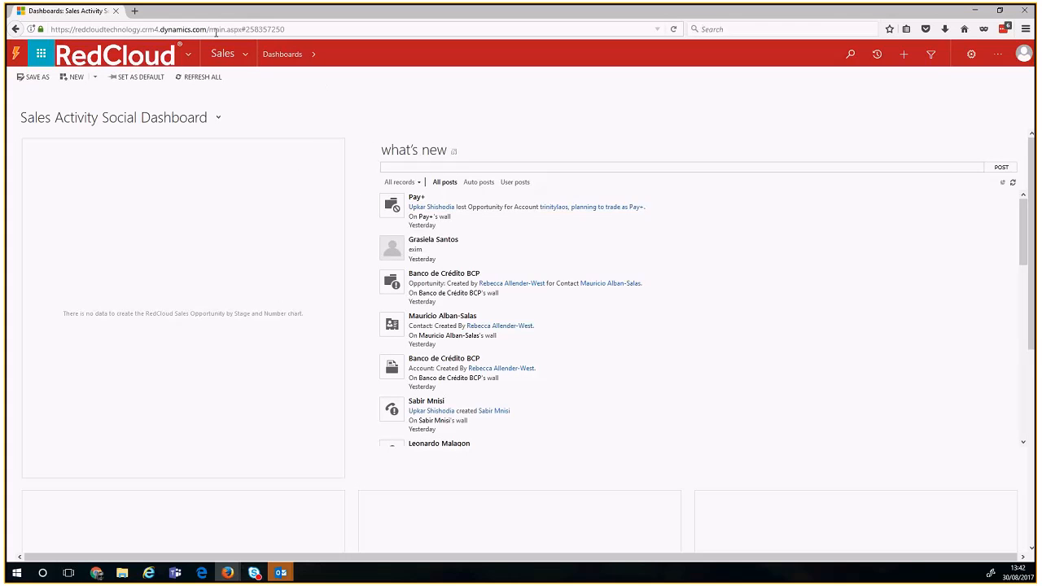
Step: Open Office home in a new tab from the app launcher and return to the dashboard tab
{"action": "left_click_drag", "start_coordinate": [207, 30], "coordinate": [5, 31]}
{"action": "key", "text": "ctrl+c"}
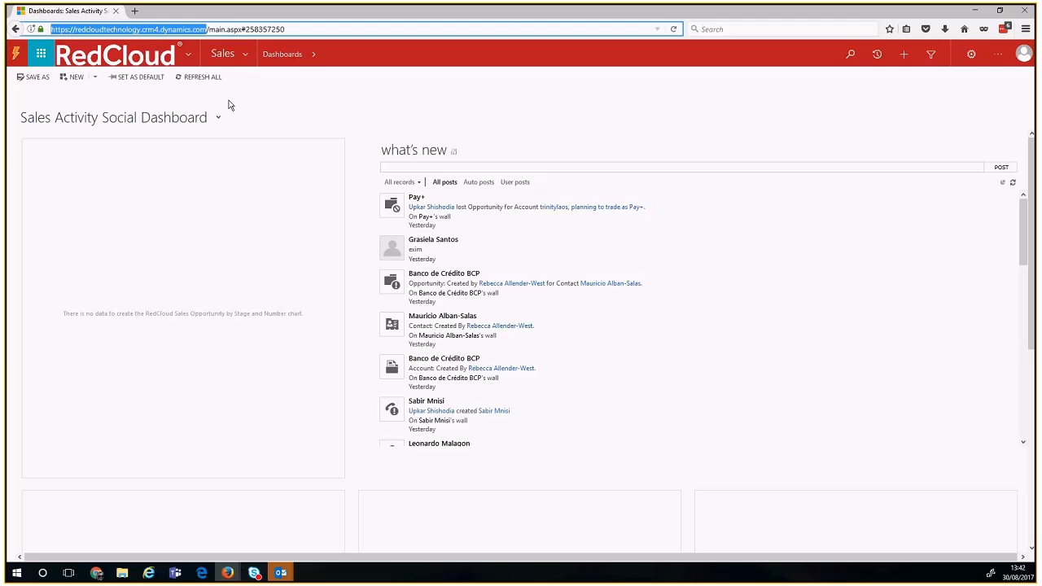
{"action": "left_click", "coordinate": [317, 120]}
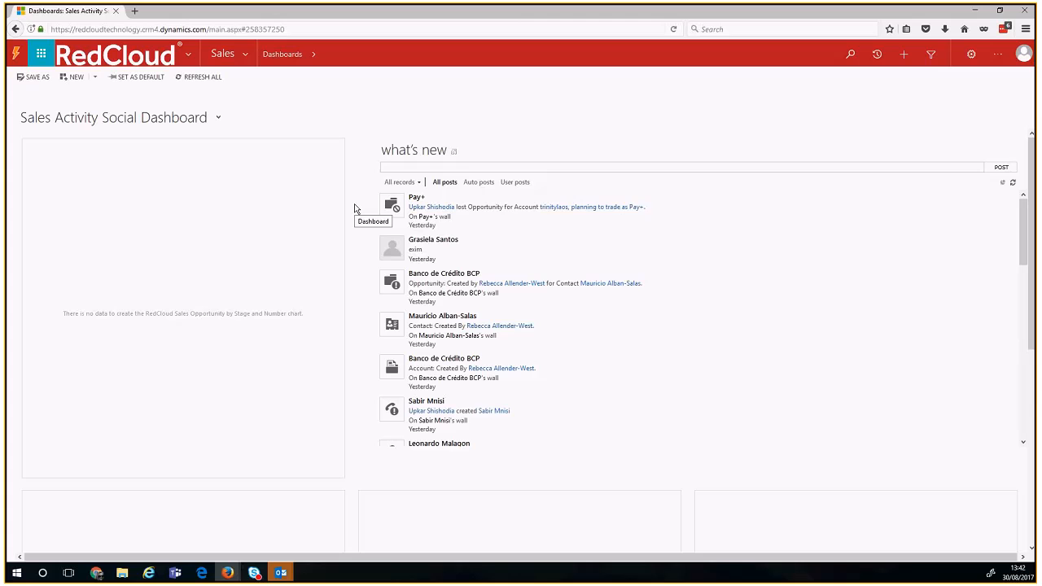
{"action": "mouse_move", "coordinate": [336, 166]}
{"action": "left_click", "coordinate": [41, 60]}
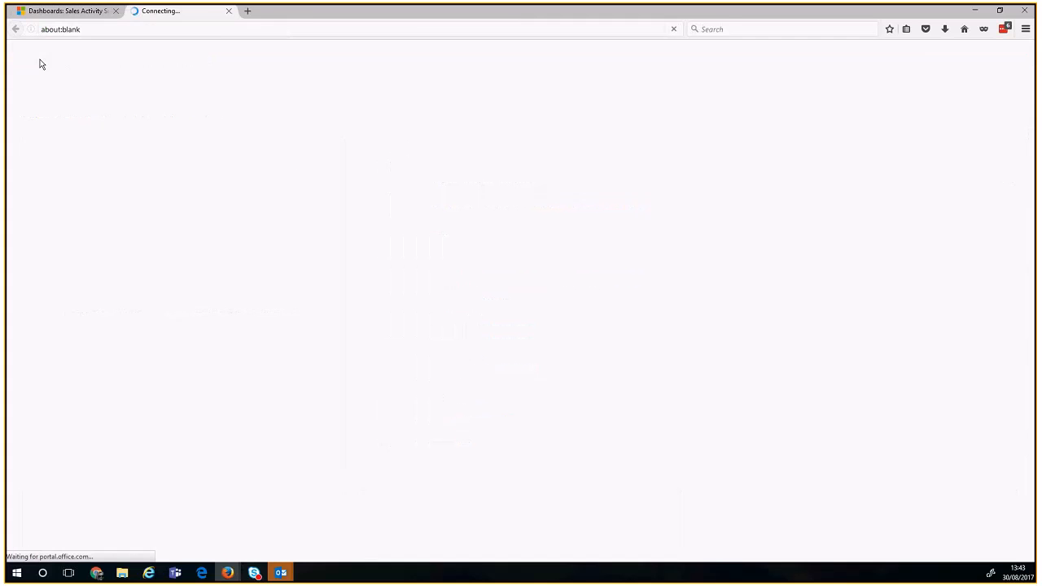
{"action": "left_click", "coordinate": [85, 13]}
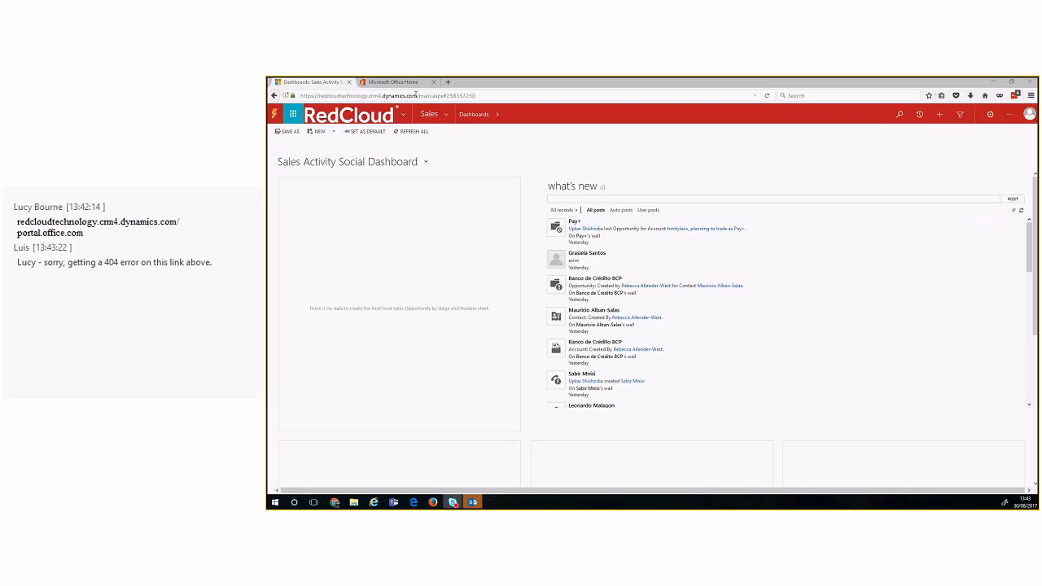
Step: Copy the site's base address and share it in the chat
{"action": "left_click_drag", "start_coordinate": [419, 95], "coordinate": [300, 96]}
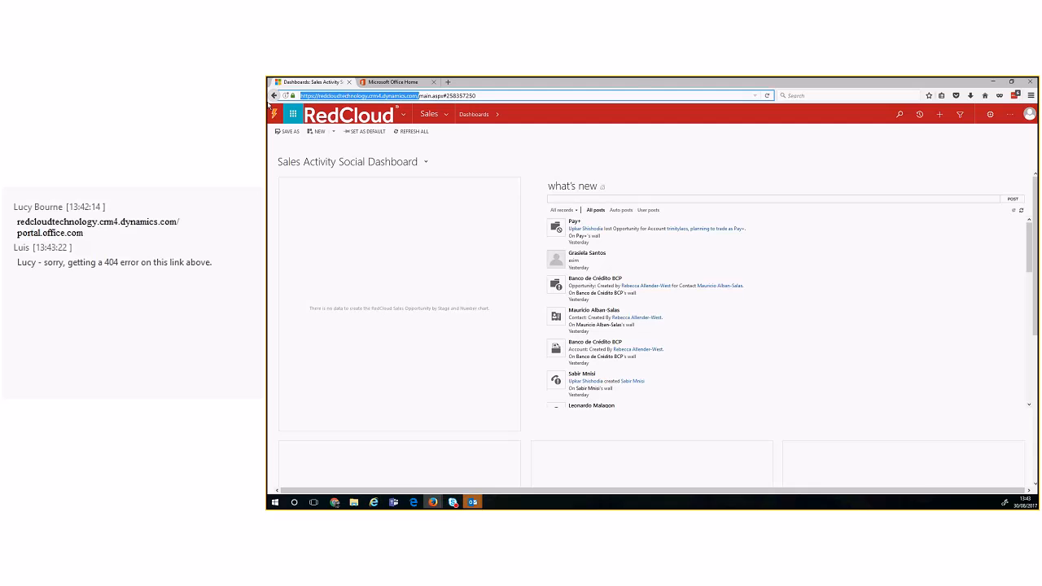
{"action": "key", "text": "ctrl+v"}
{"action": "key", "text": "Return"}
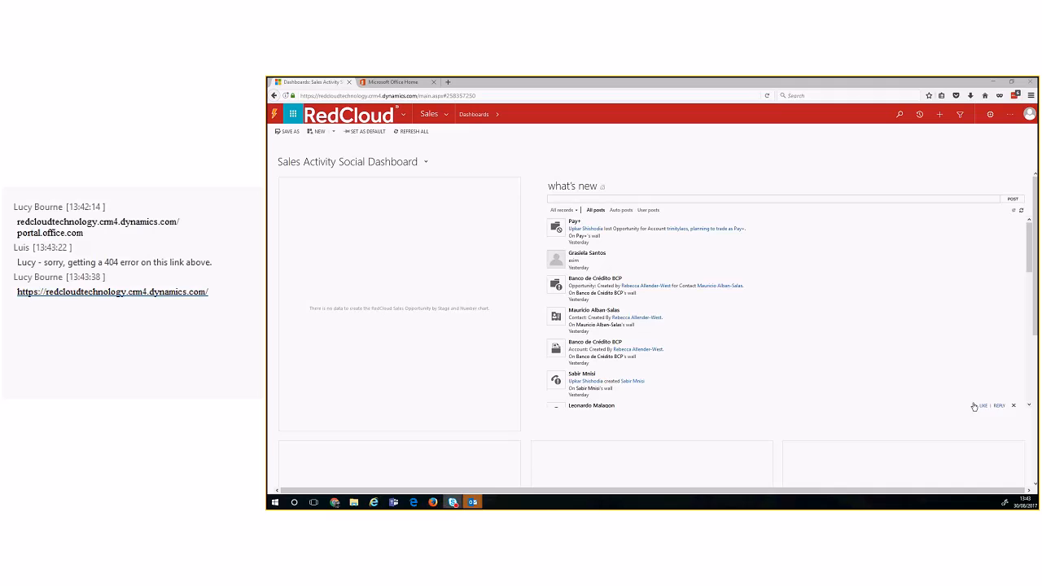
{"action": "left_click", "coordinate": [555, 170]}
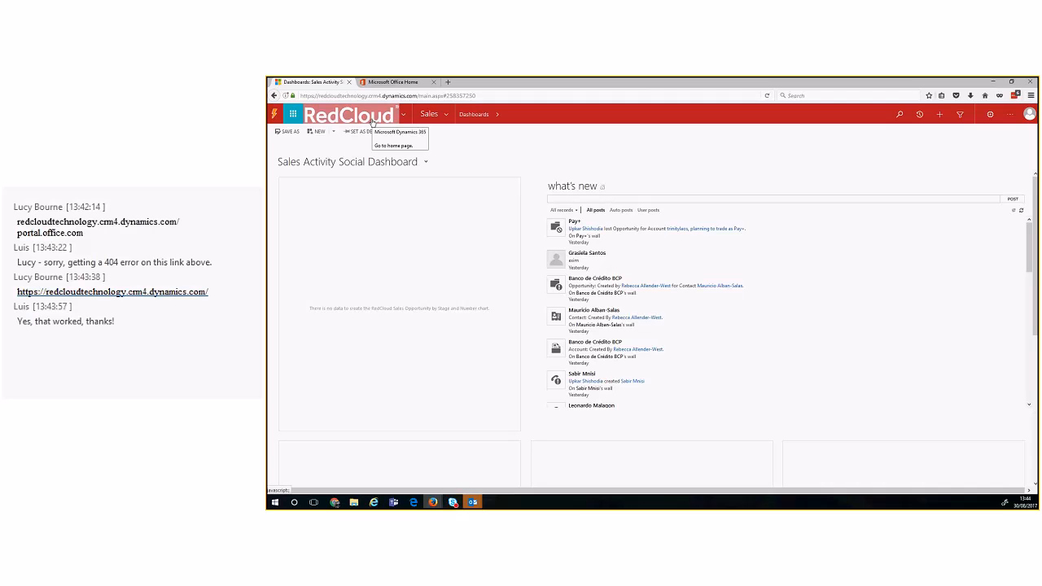
Step: Reload the home dashboard and browse the site map's Service, Marketing and Sales areas, ending on Sales
{"action": "left_click", "coordinate": [371, 122]}
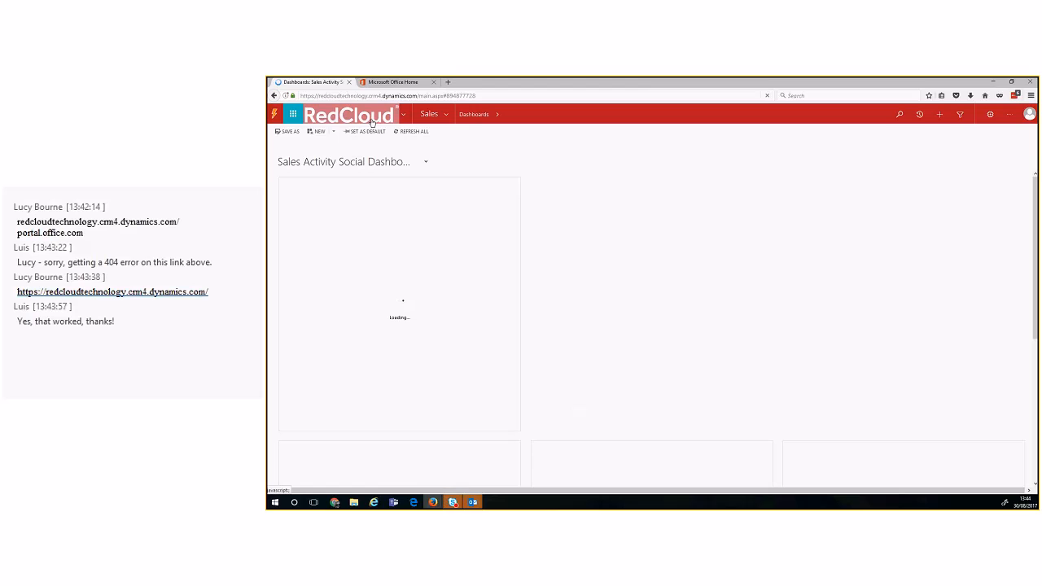
{"action": "left_click", "coordinate": [451, 116]}
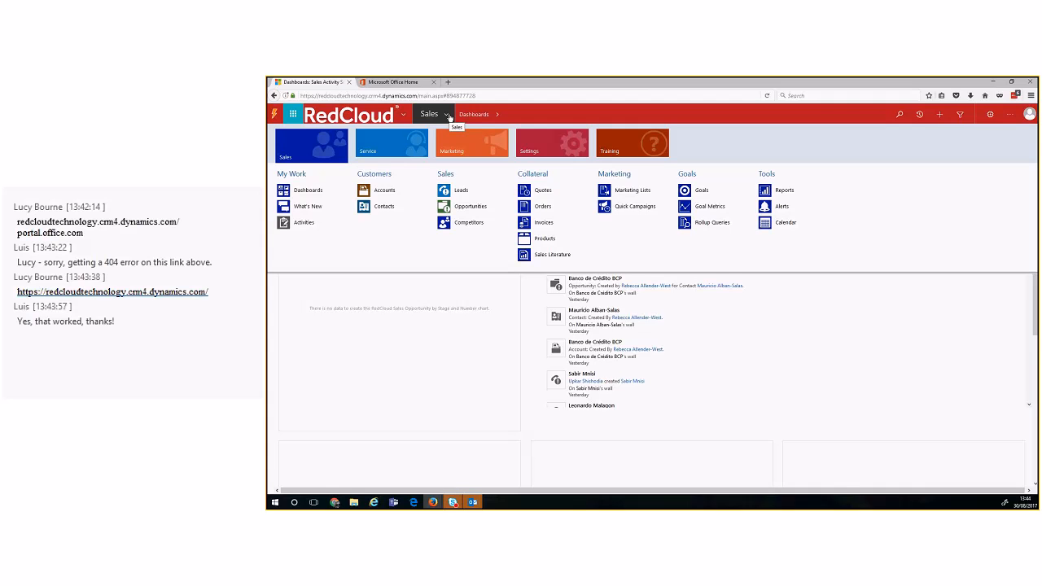
{"action": "left_click", "coordinate": [391, 147]}
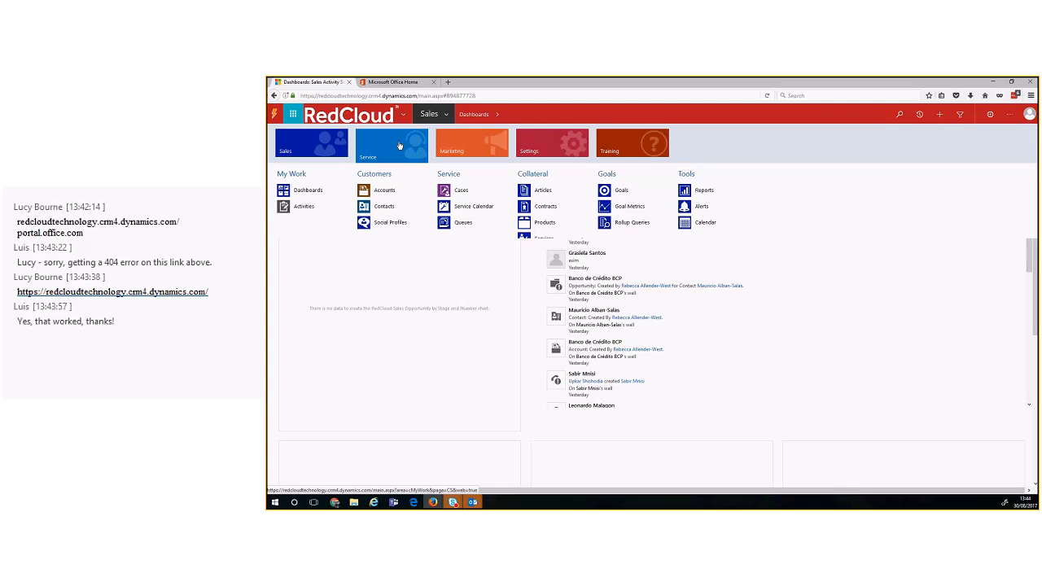
{"action": "left_click", "coordinate": [460, 152]}
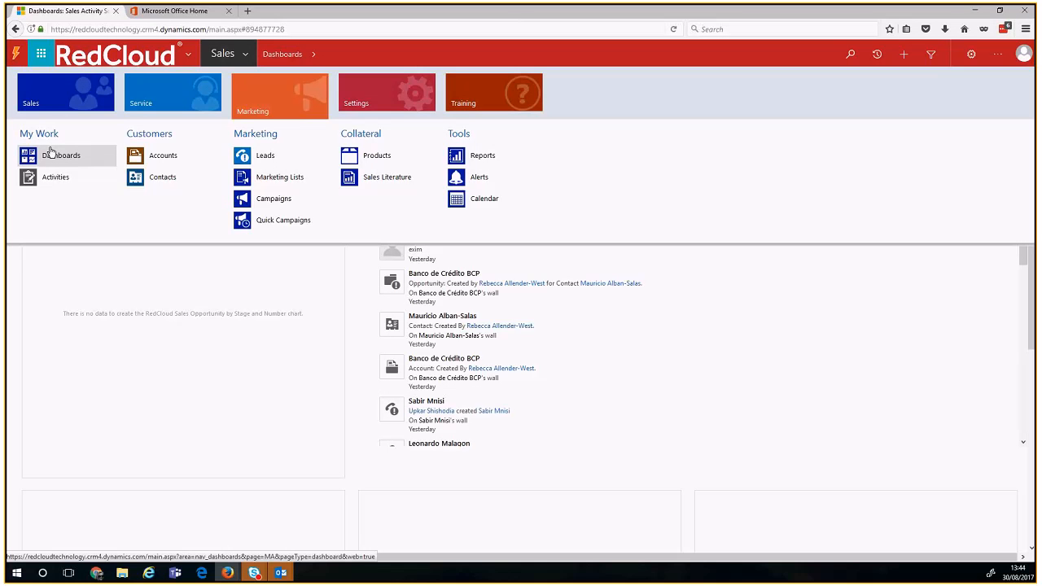
{"action": "left_click", "coordinate": [142, 98]}
{"action": "left_click", "coordinate": [87, 102]}
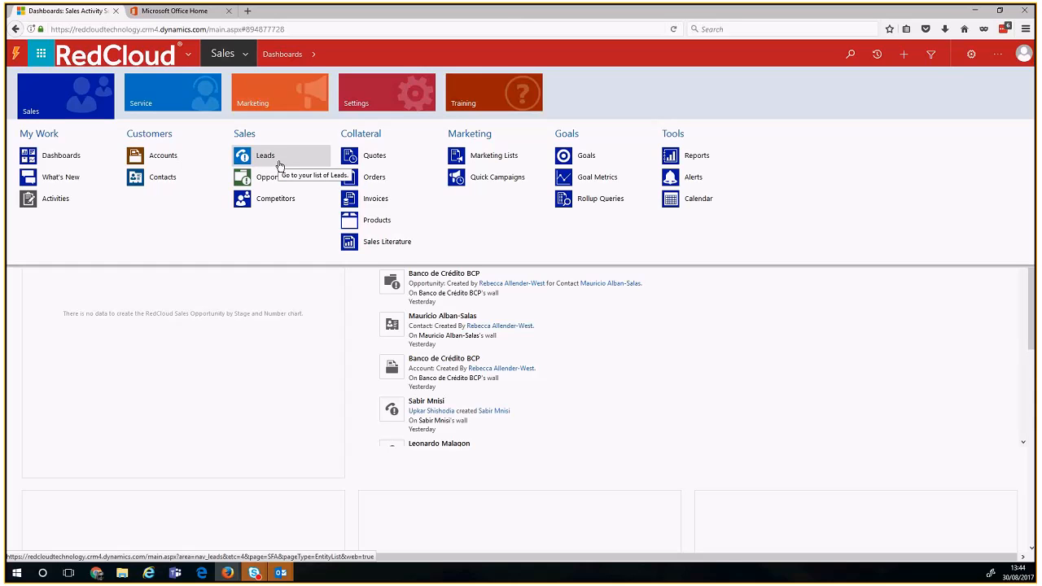
{"action": "left_click", "coordinate": [272, 103]}
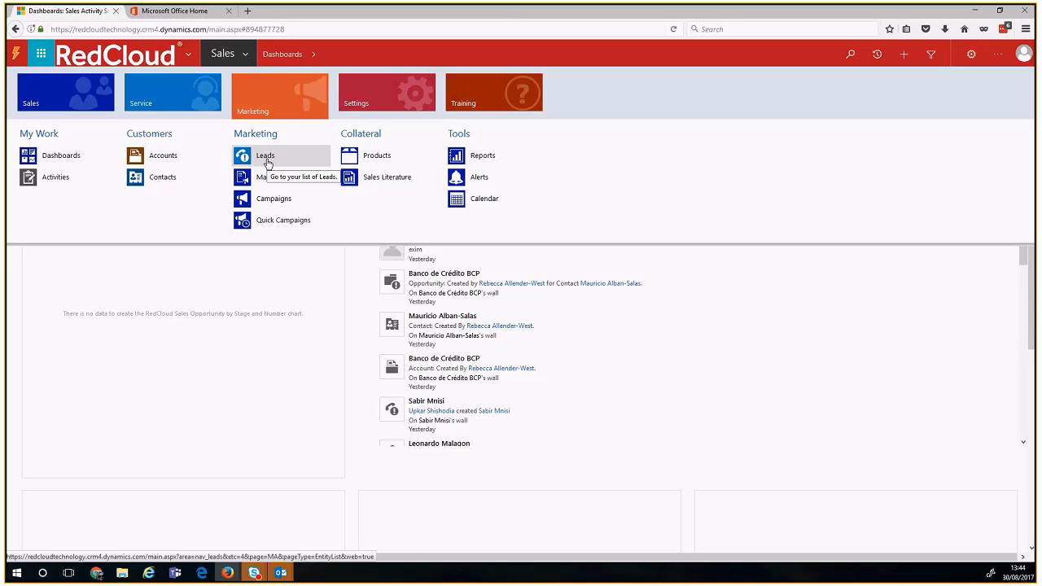
{"action": "left_click", "coordinate": [78, 97]}
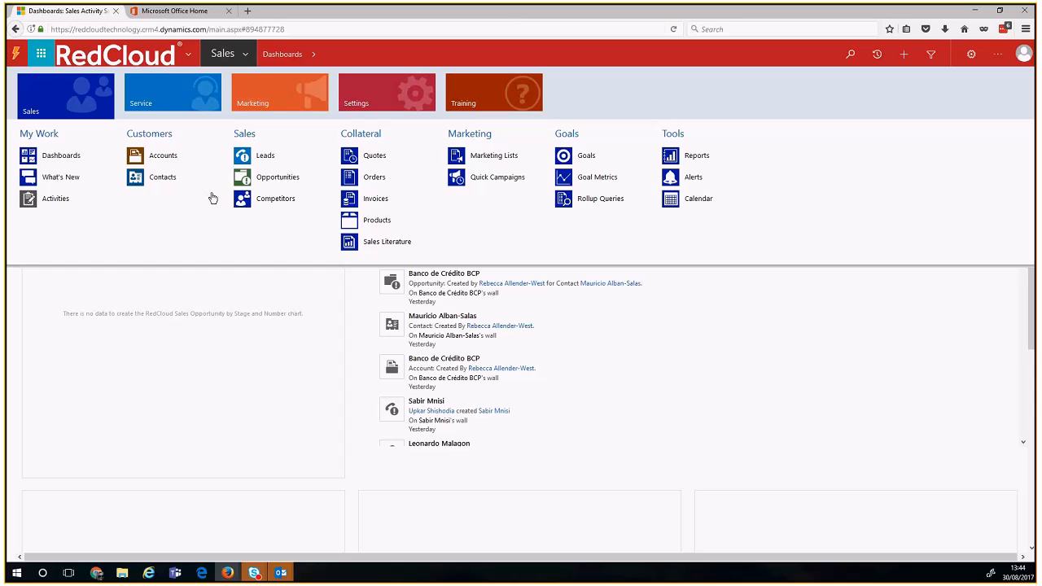
Step: Open Leads, switch to the empty My Open Leads view, then reopen the view list
{"action": "left_click", "coordinate": [265, 164]}
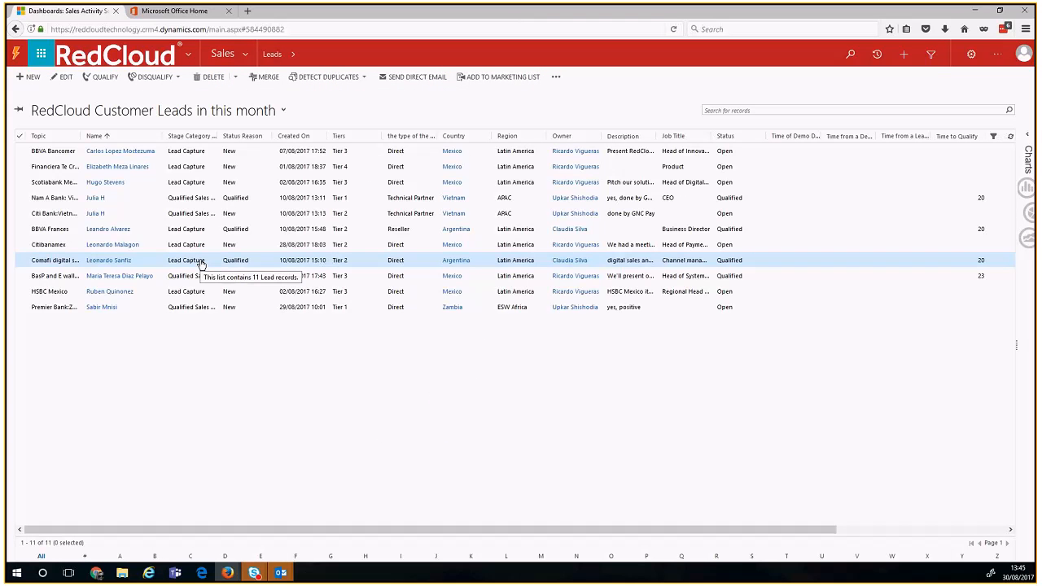
{"action": "left_click", "coordinate": [173, 114]}
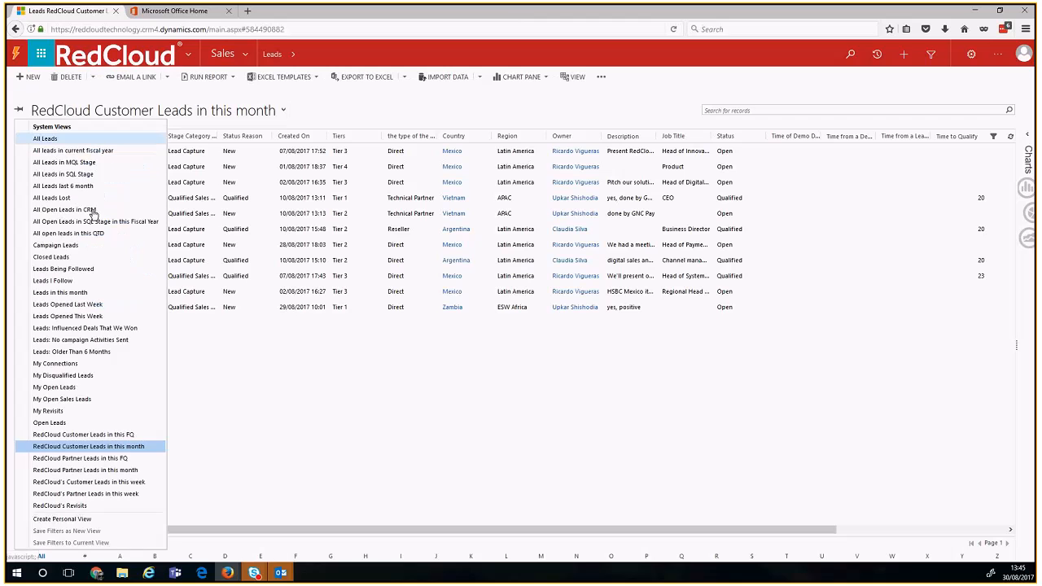
{"action": "left_click", "coordinate": [54, 388]}
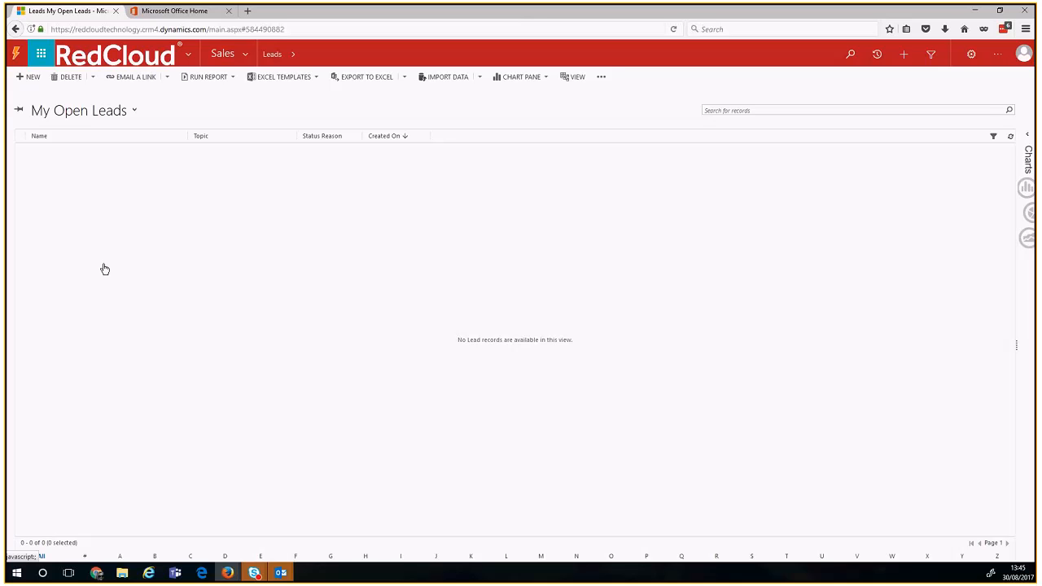
{"action": "left_click", "coordinate": [79, 117]}
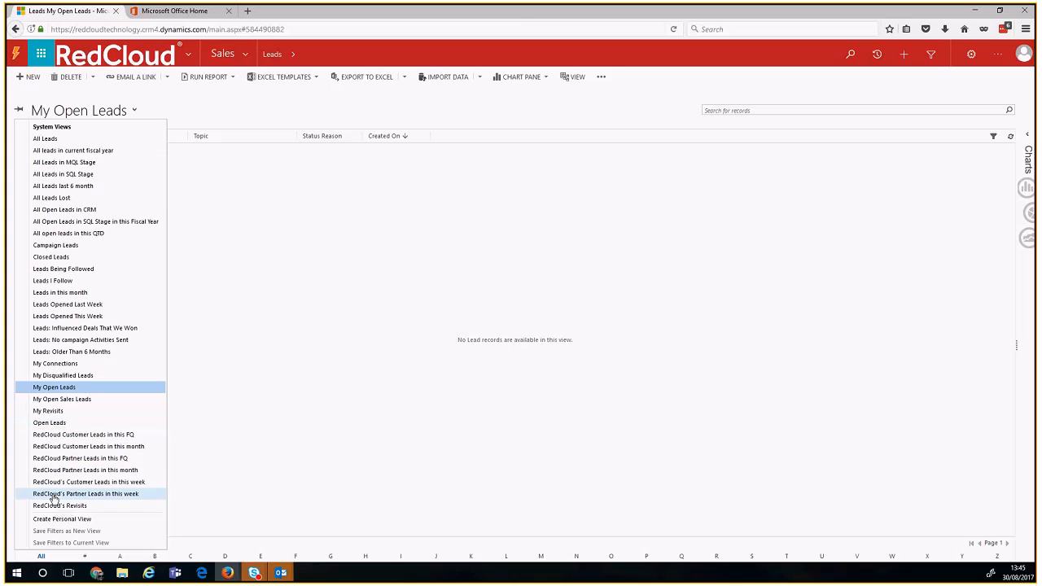
Step: Pin Open Leads as default, then switch to RedCloud Customer Leads in this FQ (22 leads)
{"action": "left_click", "coordinate": [63, 423]}
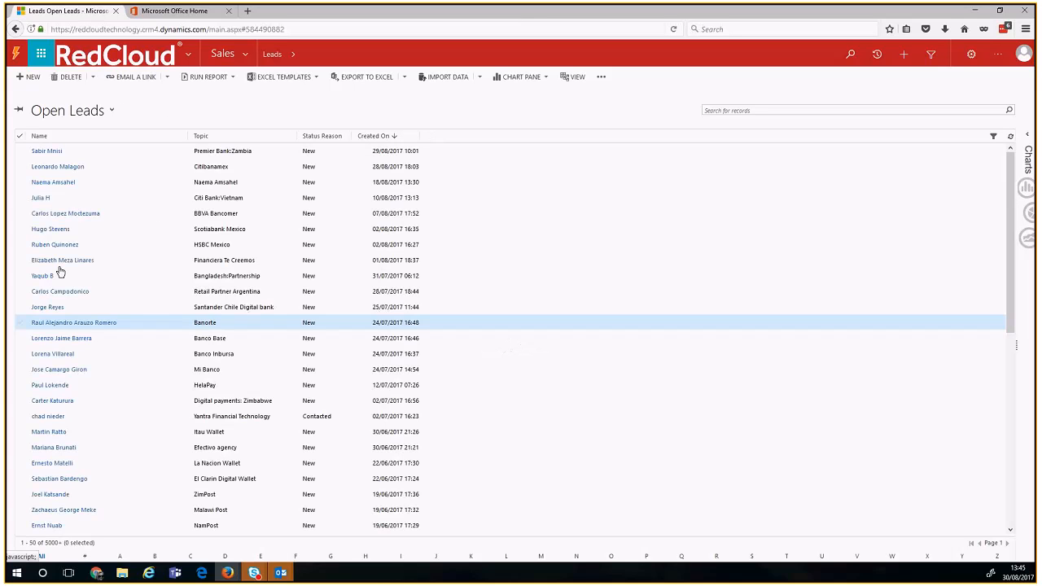
{"action": "left_click", "coordinate": [21, 111]}
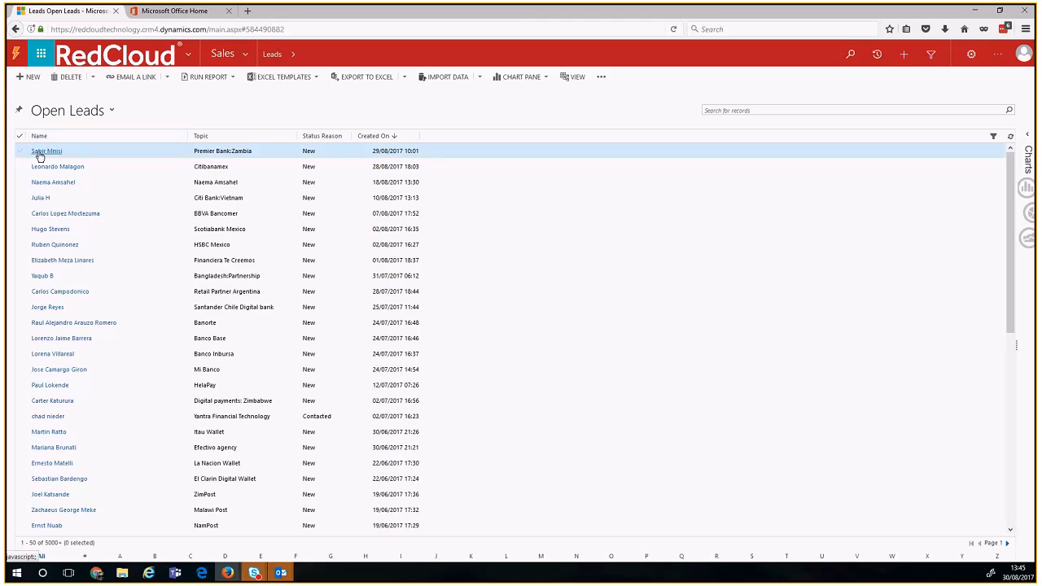
{"action": "left_click", "coordinate": [81, 110]}
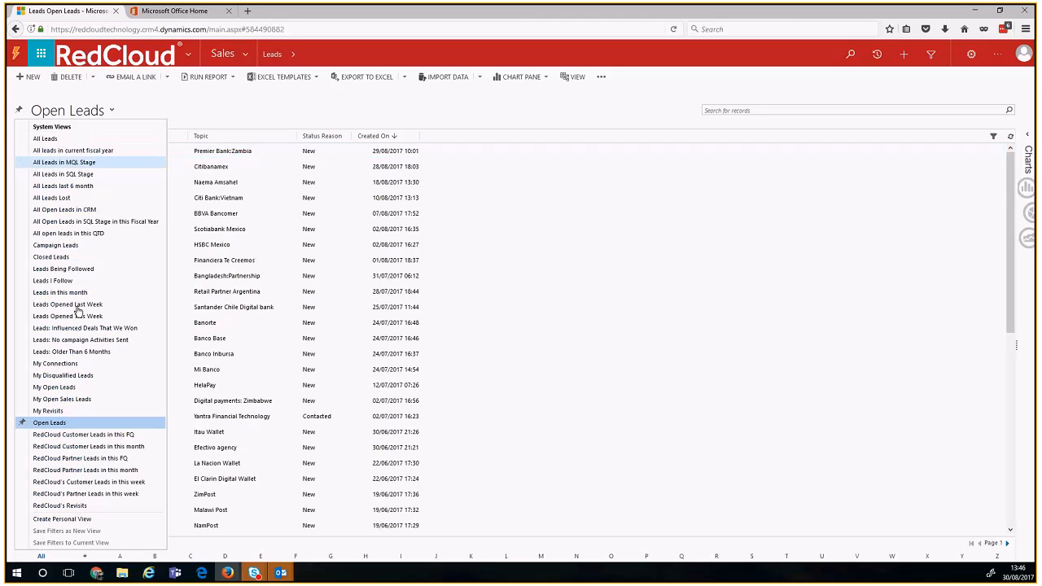
{"action": "left_click", "coordinate": [73, 444]}
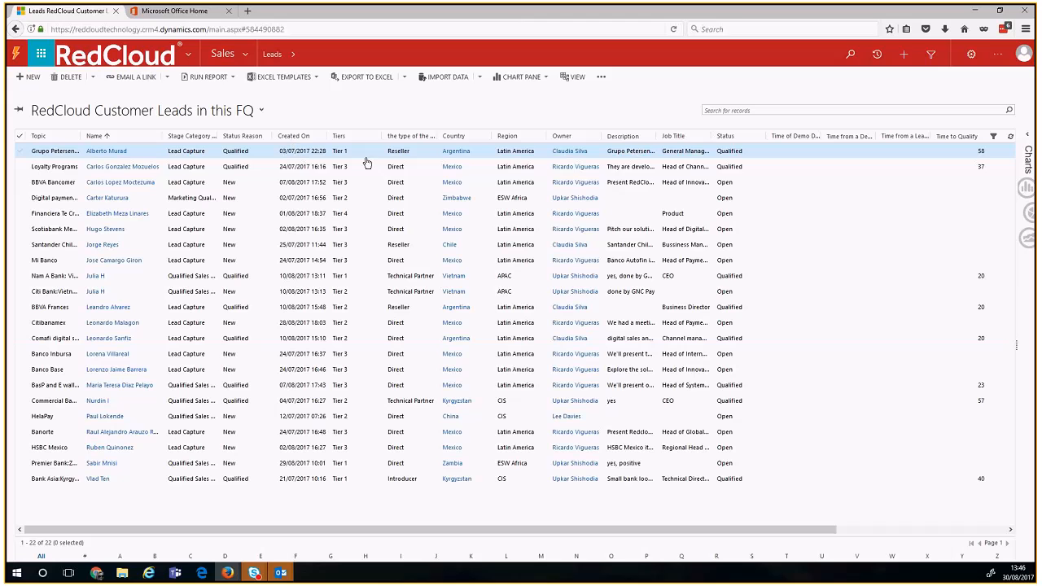
{"action": "triple_click", "coordinate": [60, 540]}
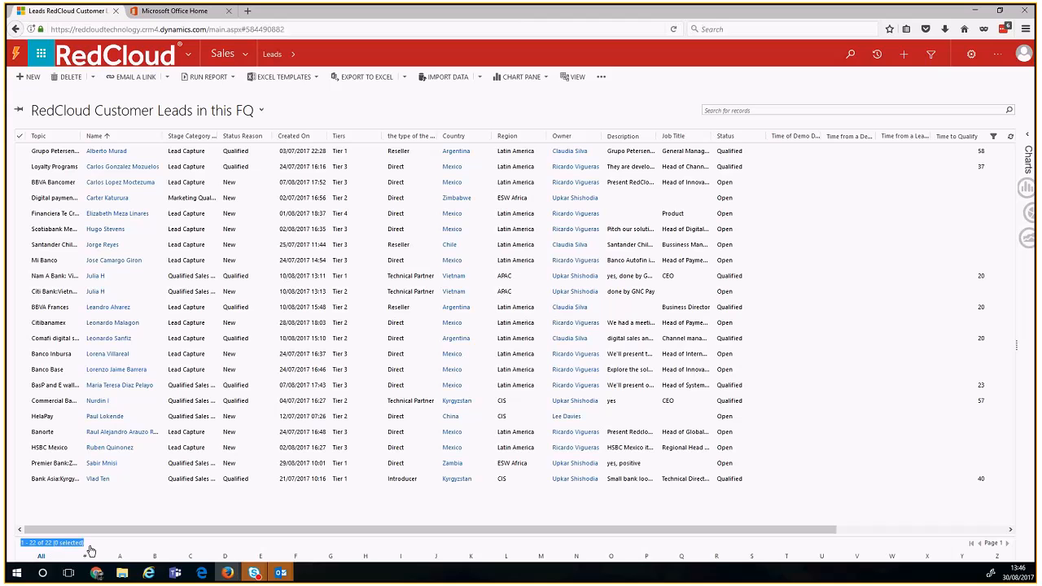
{"action": "left_click", "coordinate": [88, 554]}
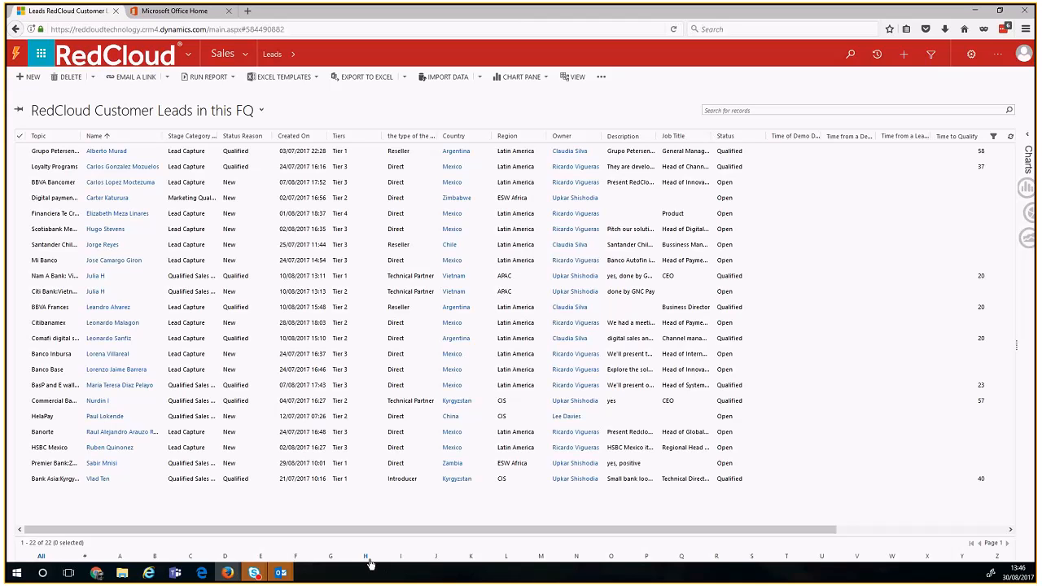
Step: Try the L and All letter filters and sort the 22 customer leads by Region
{"action": "left_click", "coordinate": [504, 558]}
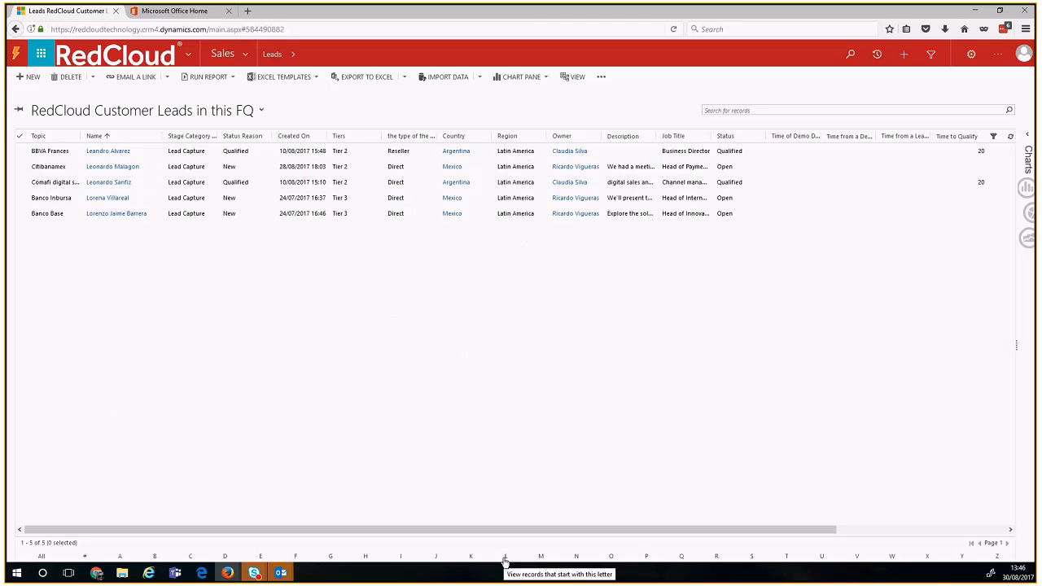
{"action": "left_click", "coordinate": [39, 558]}
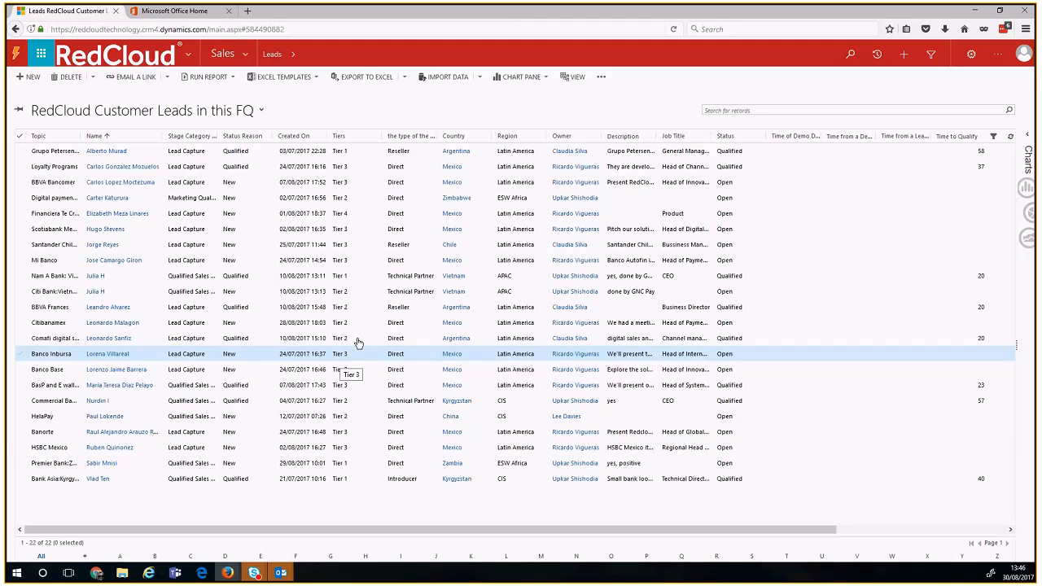
{"action": "left_click", "coordinate": [504, 140]}
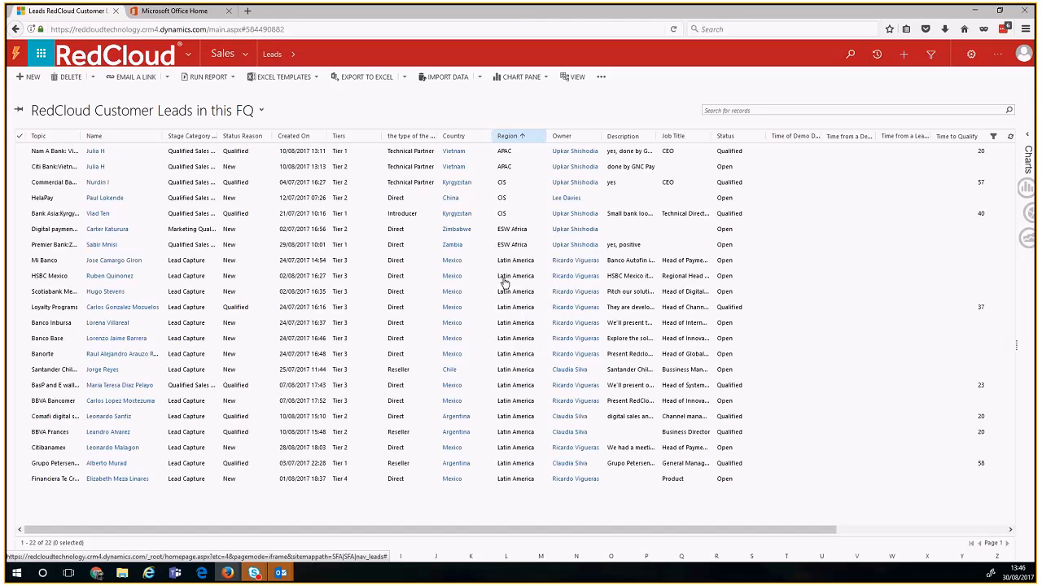
{"action": "left_click", "coordinate": [506, 556]}
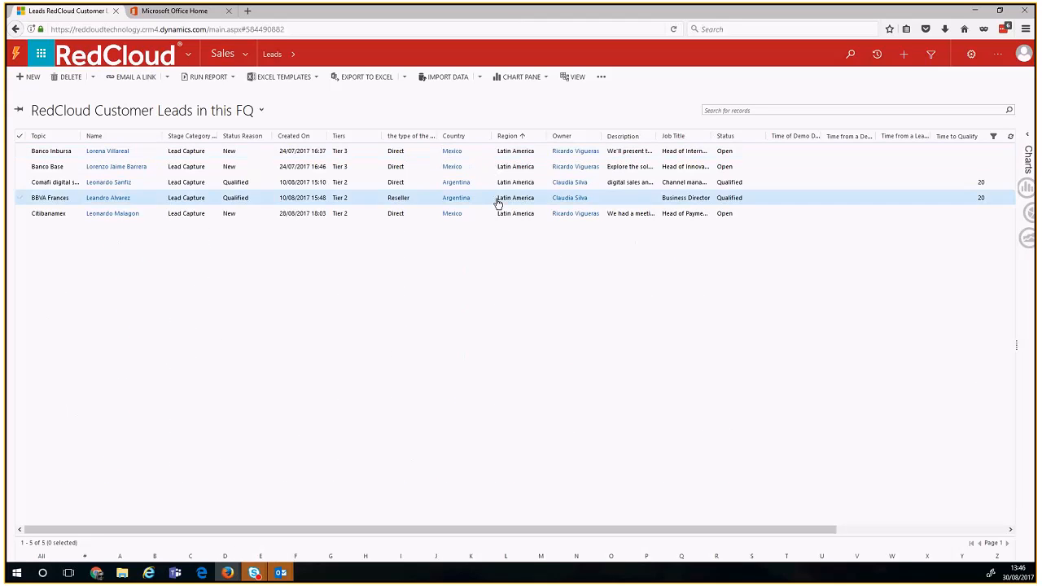
{"action": "left_click", "coordinate": [506, 558]}
{"action": "left_click", "coordinate": [41, 557]}
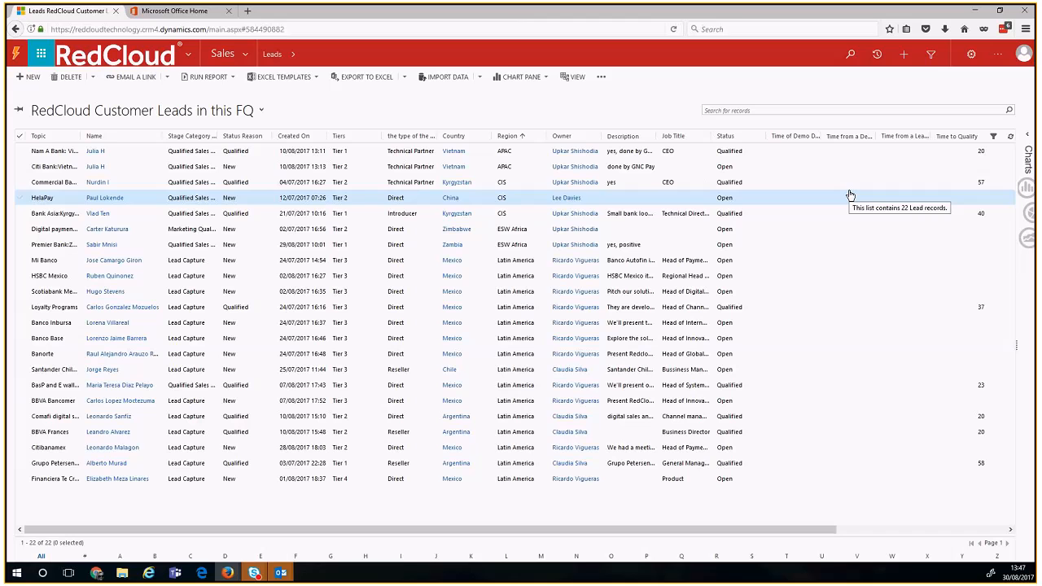
Step: Enable column filters and filter Stage Category to Qualified Sales Lead, leaving 7 leads
{"action": "left_click", "coordinate": [994, 139]}
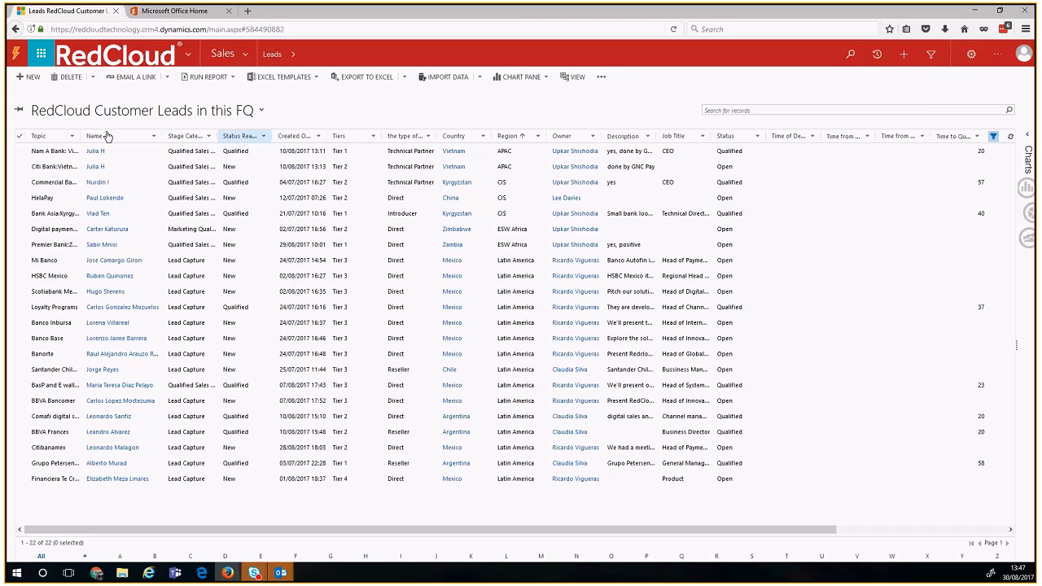
{"action": "left_click", "coordinate": [209, 137]}
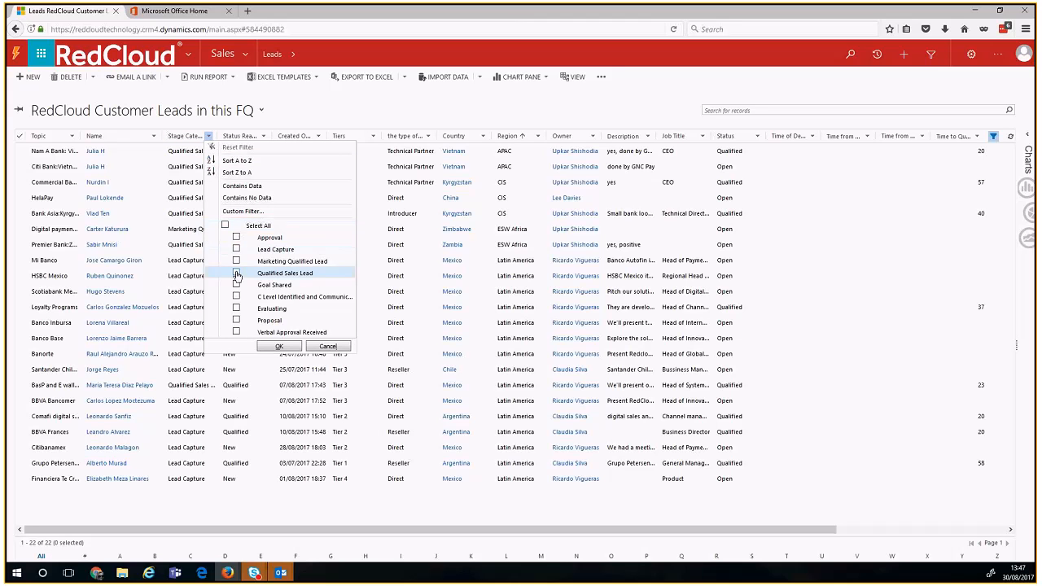
{"action": "left_click", "coordinate": [237, 276]}
{"action": "left_click", "coordinate": [279, 347]}
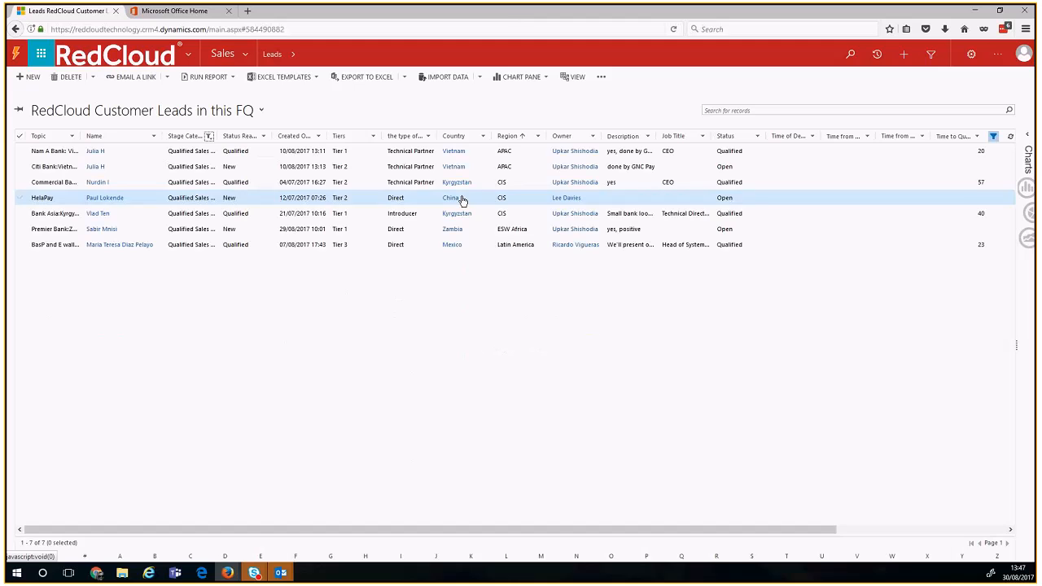
{"action": "left_click", "coordinate": [484, 137]}
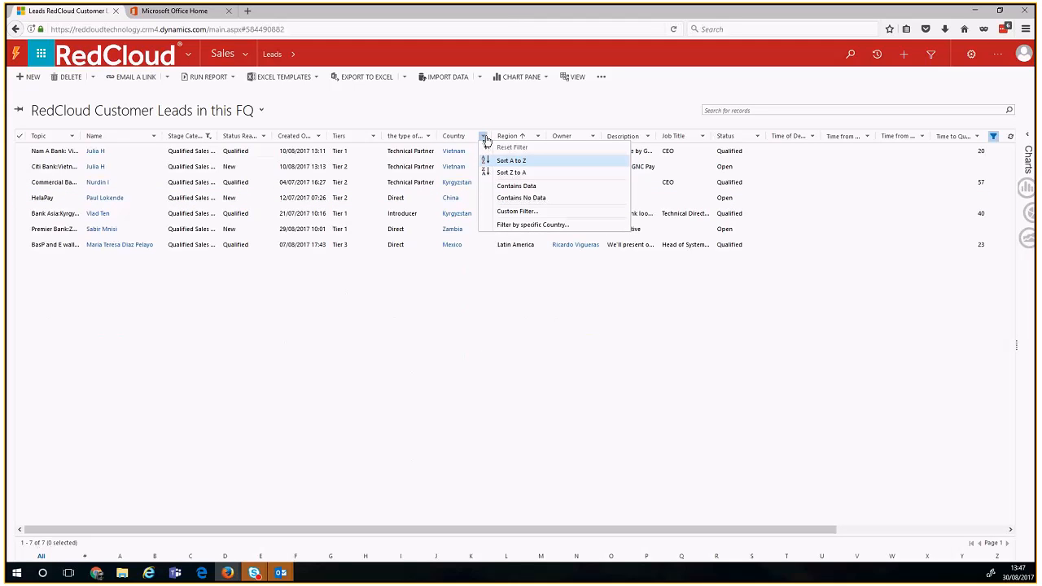
Step: Filter Country to Vietnam (2 leads), widen the Topic column, then clear all filters
{"action": "left_click", "coordinate": [538, 225]}
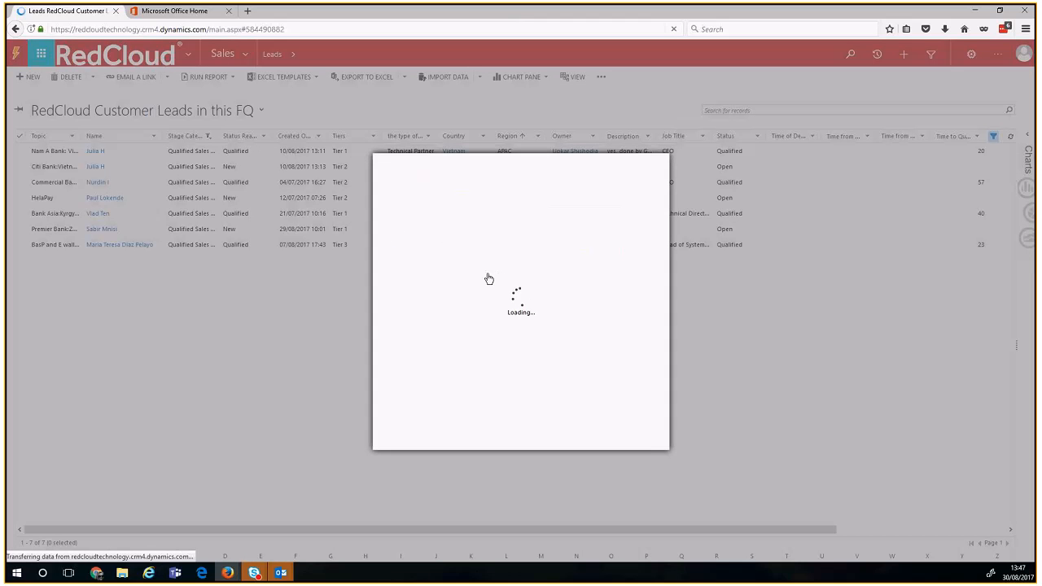
{"action": "type", "text": "vie"}
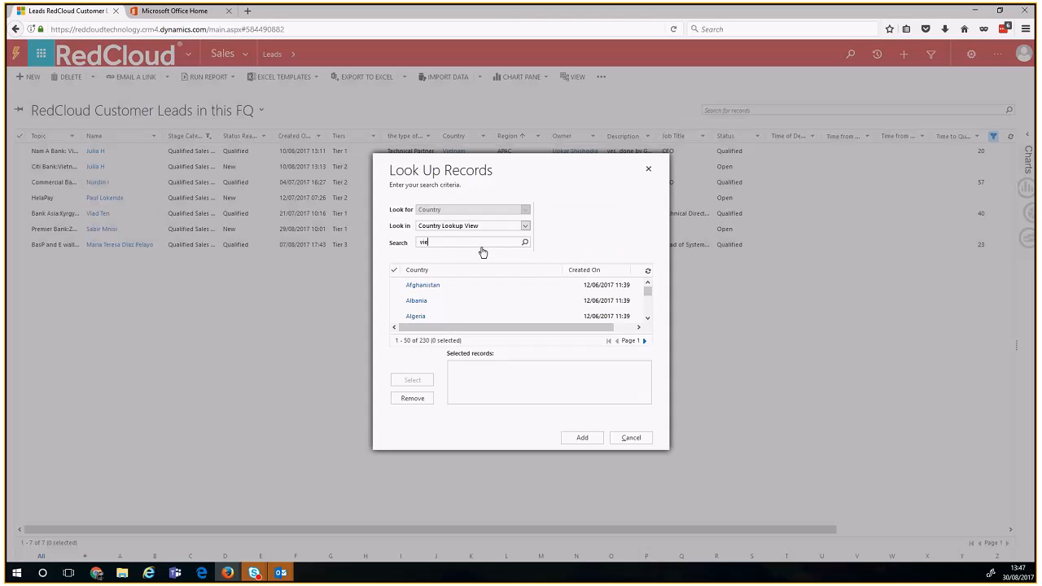
{"action": "type", "text": "t"}
{"action": "key", "text": "Return"}
{"action": "left_click", "coordinate": [464, 285]}
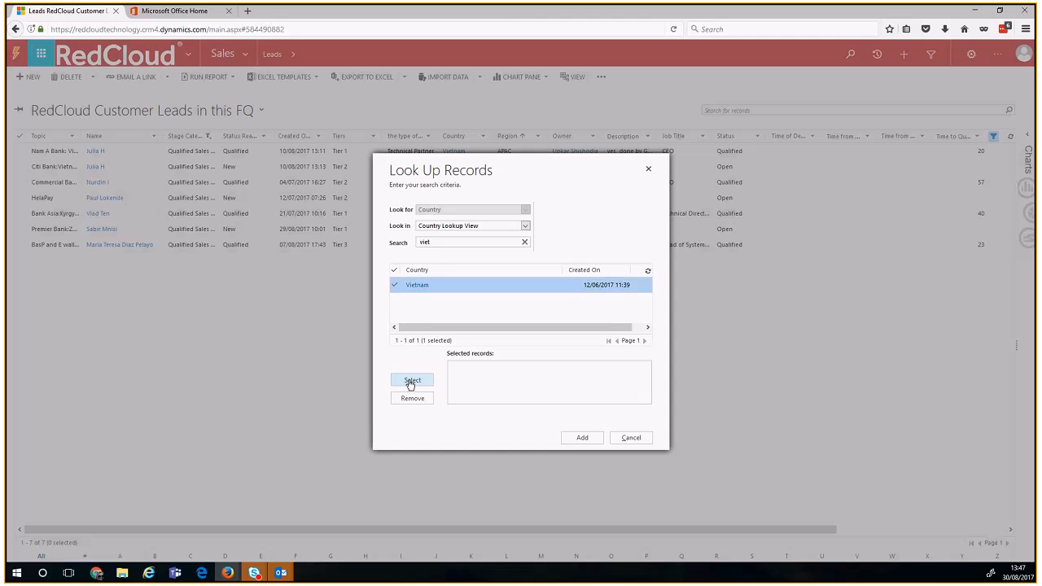
{"action": "left_click", "coordinate": [412, 381]}
{"action": "left_click", "coordinate": [580, 439]}
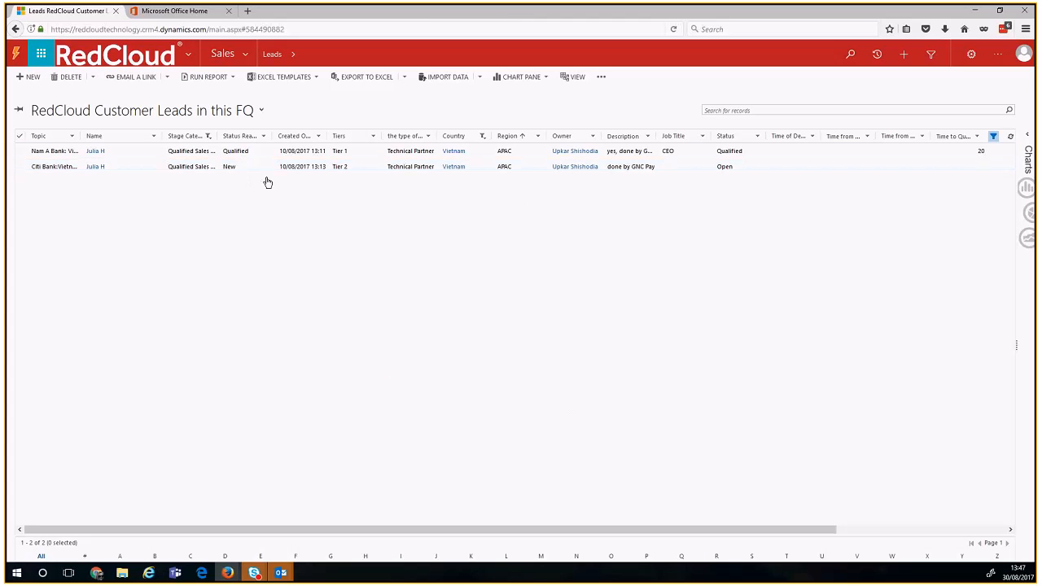
{"action": "left_click_drag", "start_coordinate": [78, 136], "coordinate": [121, 135]}
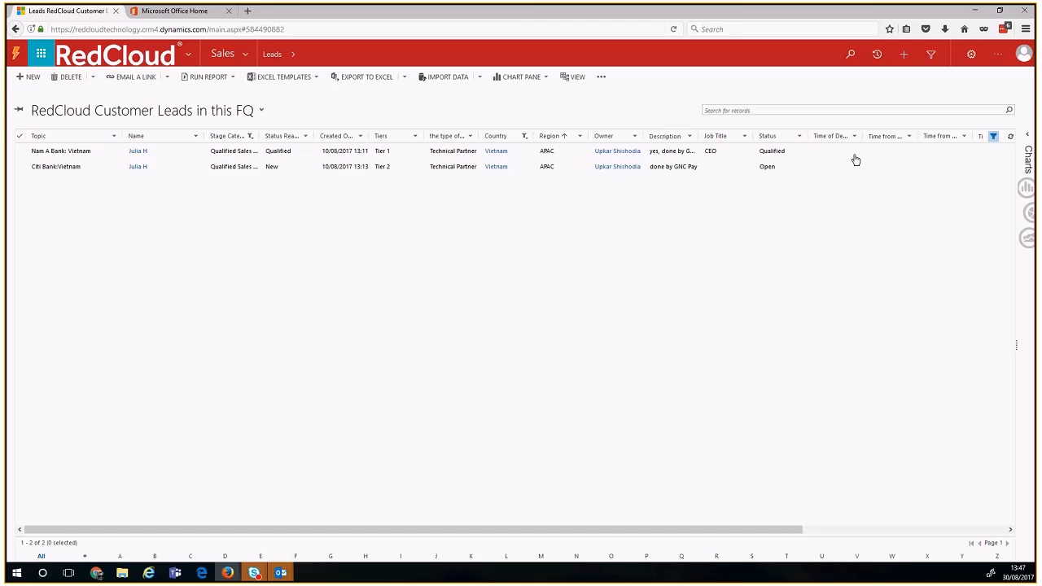
{"action": "left_click", "coordinate": [995, 140]}
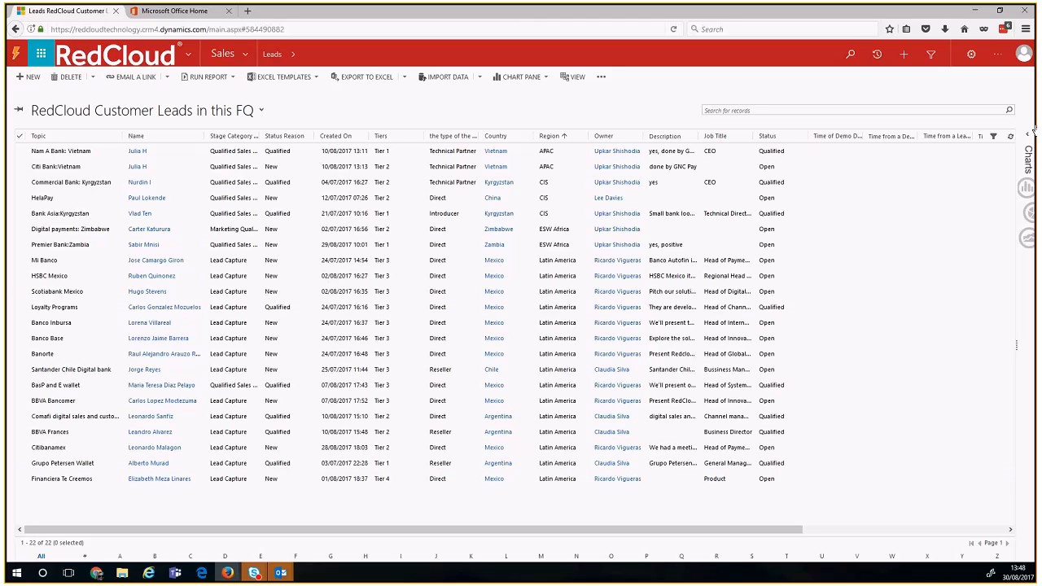
Step: Open the charts pane and cycle through Leads by Source and Incoming Lead Analysis by Month back to Leads by Rating
{"action": "left_click", "coordinate": [1028, 162]}
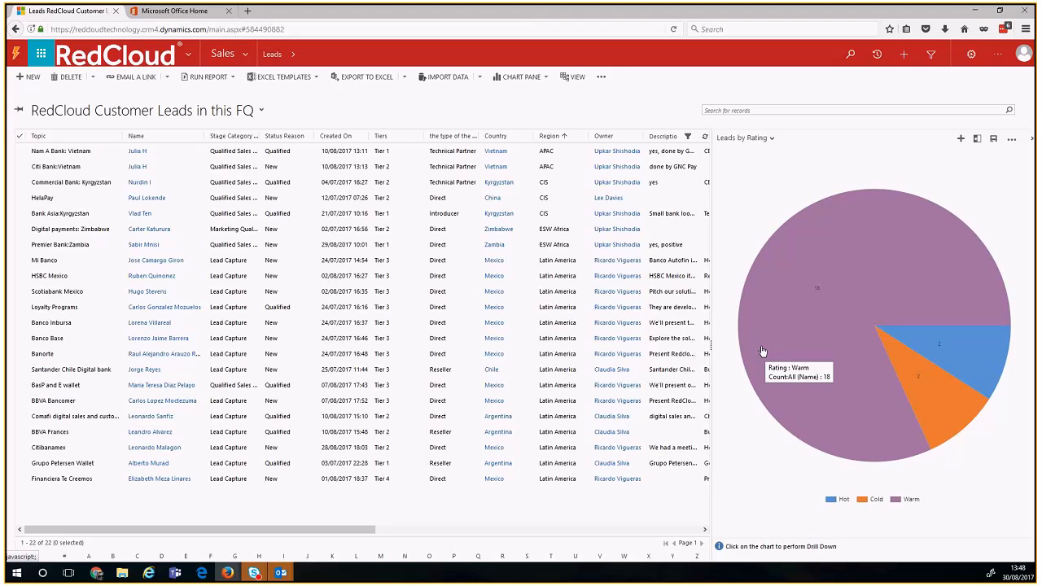
{"action": "left_click", "coordinate": [732, 140]}
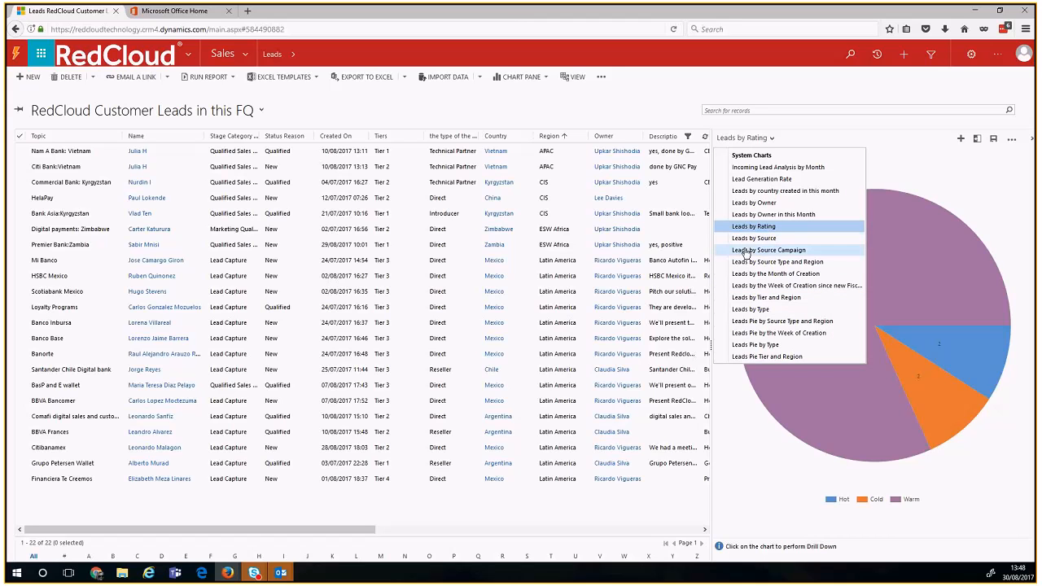
{"action": "left_click", "coordinate": [746, 238]}
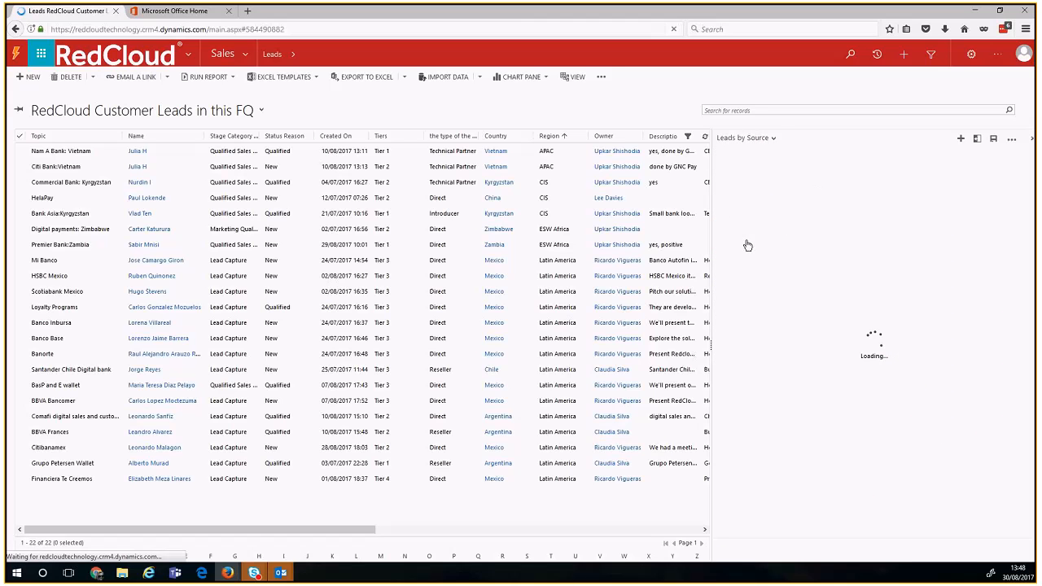
{"action": "left_click", "coordinate": [758, 144]}
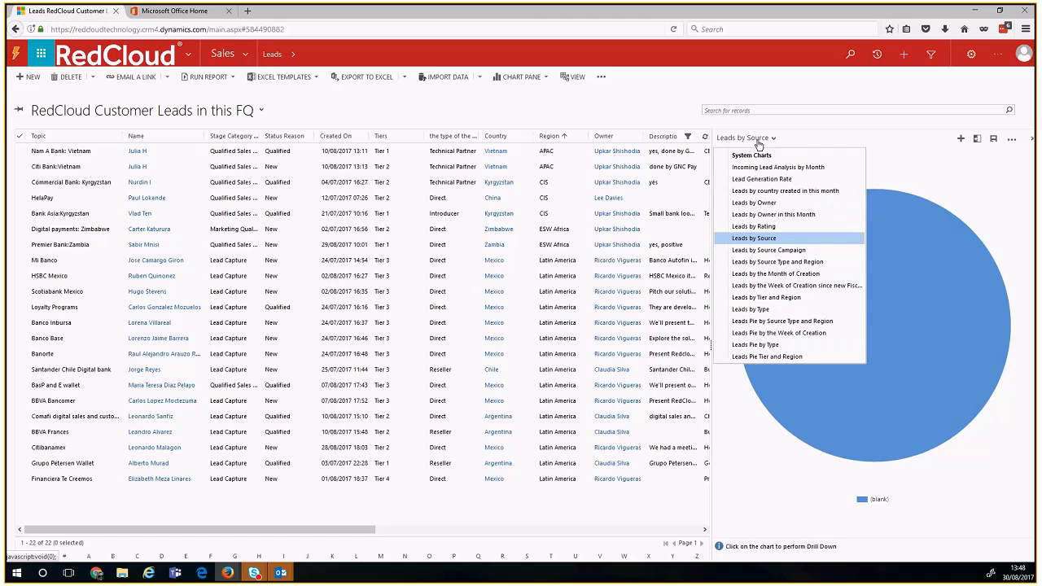
{"action": "left_click", "coordinate": [762, 167]}
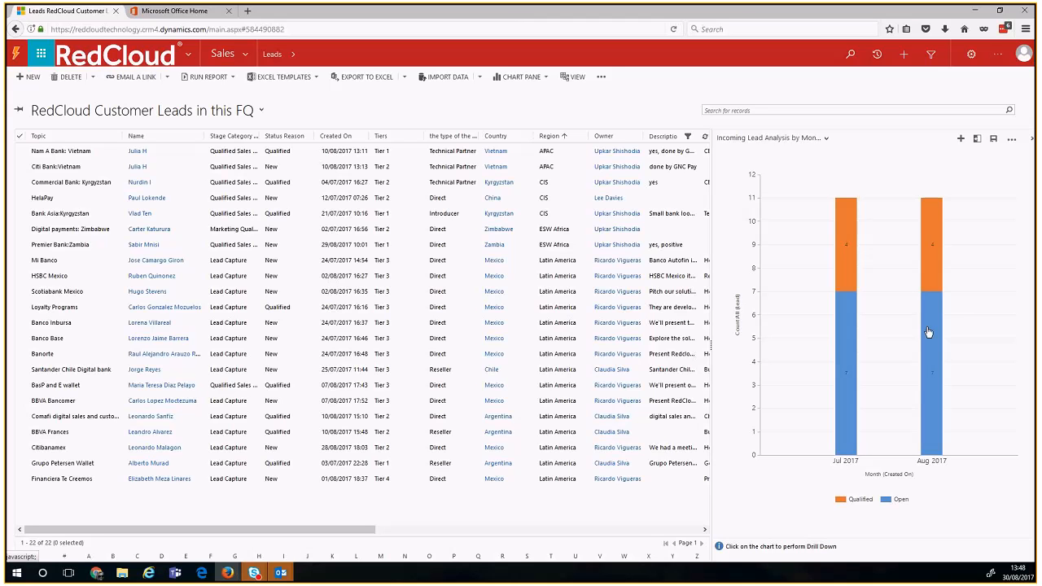
{"action": "left_click", "coordinate": [798, 138]}
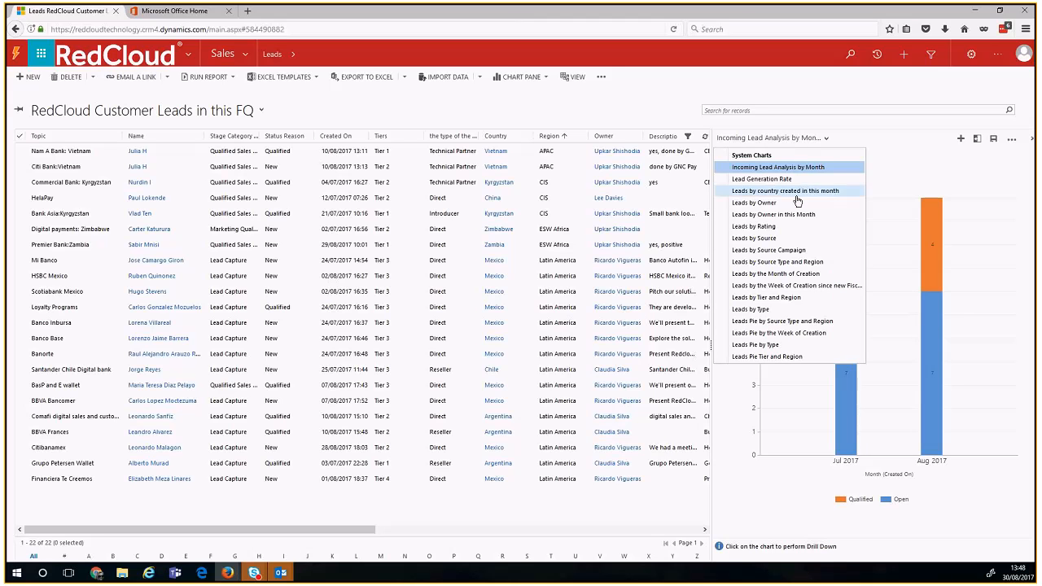
{"action": "left_click", "coordinate": [793, 228]}
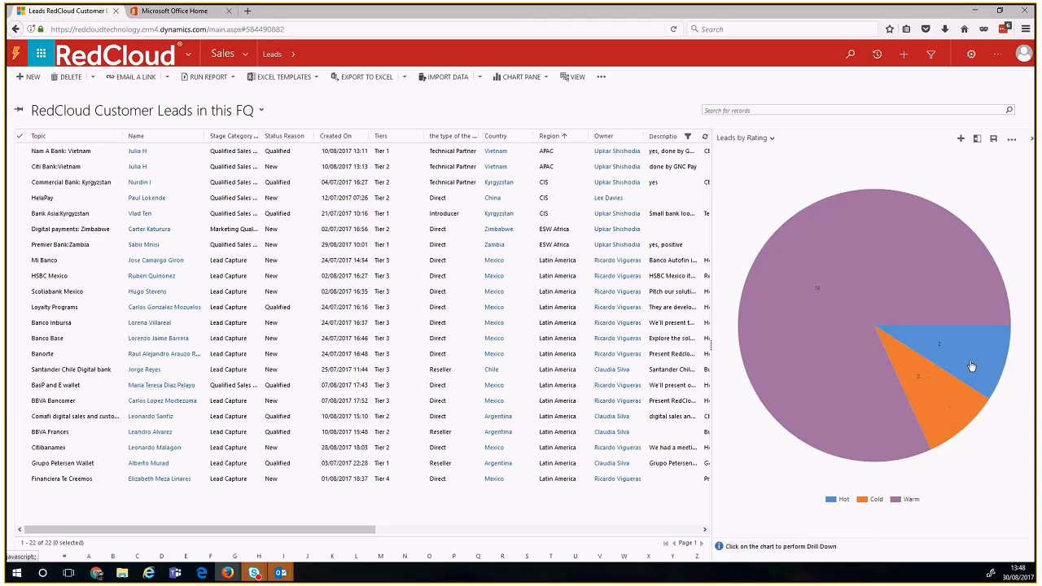
Step: Drill into the Hot and Cold rating slices, then reset to all 22 leads
{"action": "mouse_move", "coordinate": [972, 366]}
{"action": "left_click", "coordinate": [972, 366]}
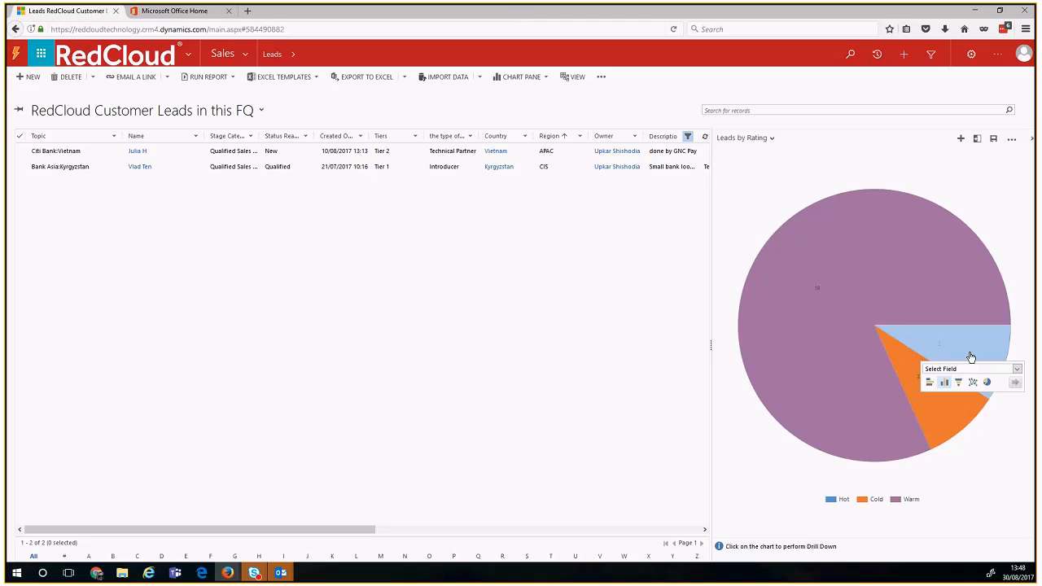
{"action": "left_click", "coordinate": [915, 392]}
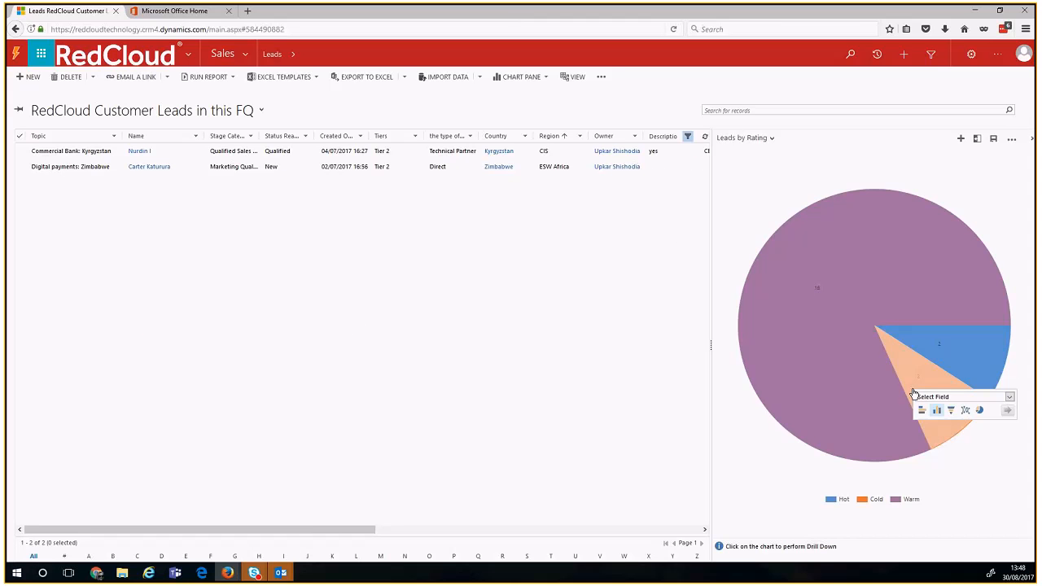
{"action": "left_click", "coordinate": [728, 187]}
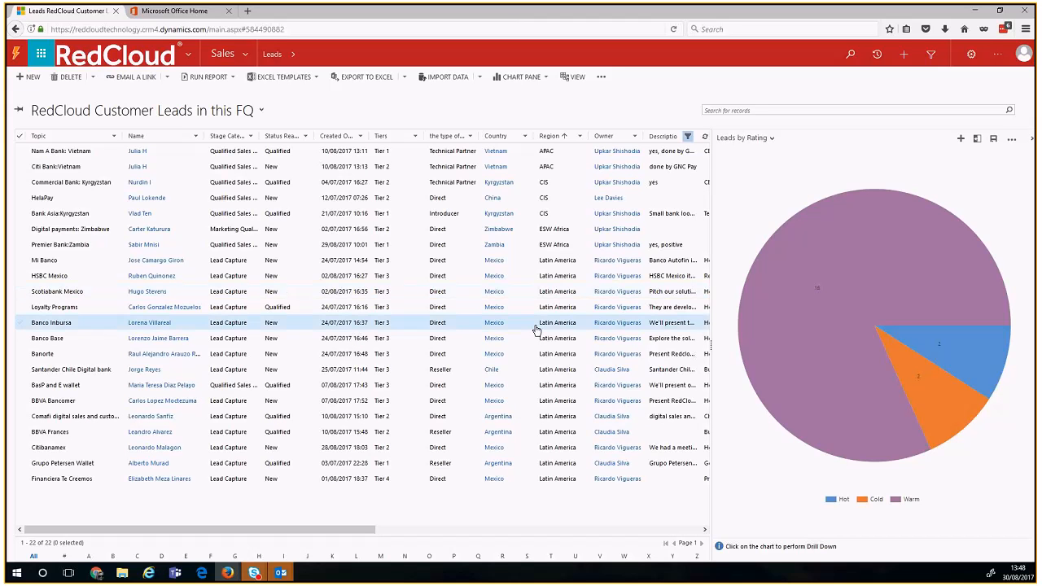
{"action": "left_click", "coordinate": [50, 112]}
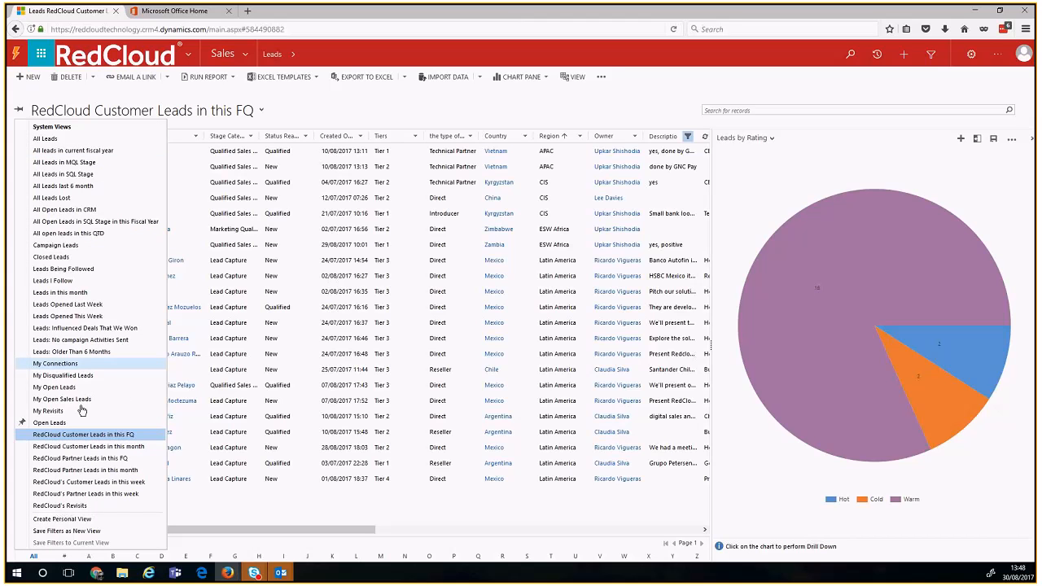
Step: Switch to the 'RedCloud Customer Leads in this month' view, hide the chart, and open the BBVA Bancomer lead
{"action": "left_click", "coordinate": [108, 447]}
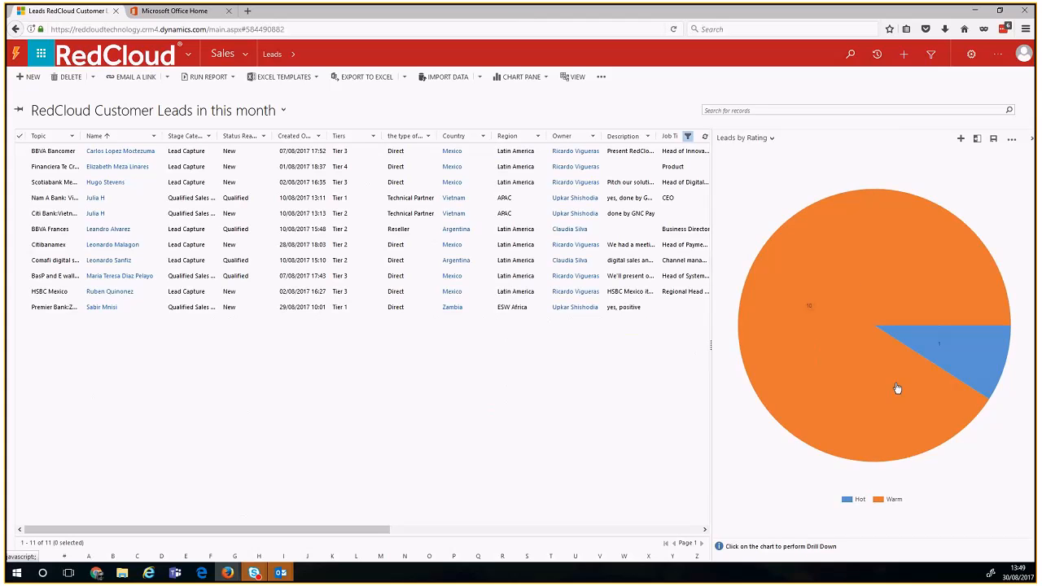
{"action": "mouse_move", "coordinate": [869, 413]}
{"action": "left_click", "coordinate": [1032, 141]}
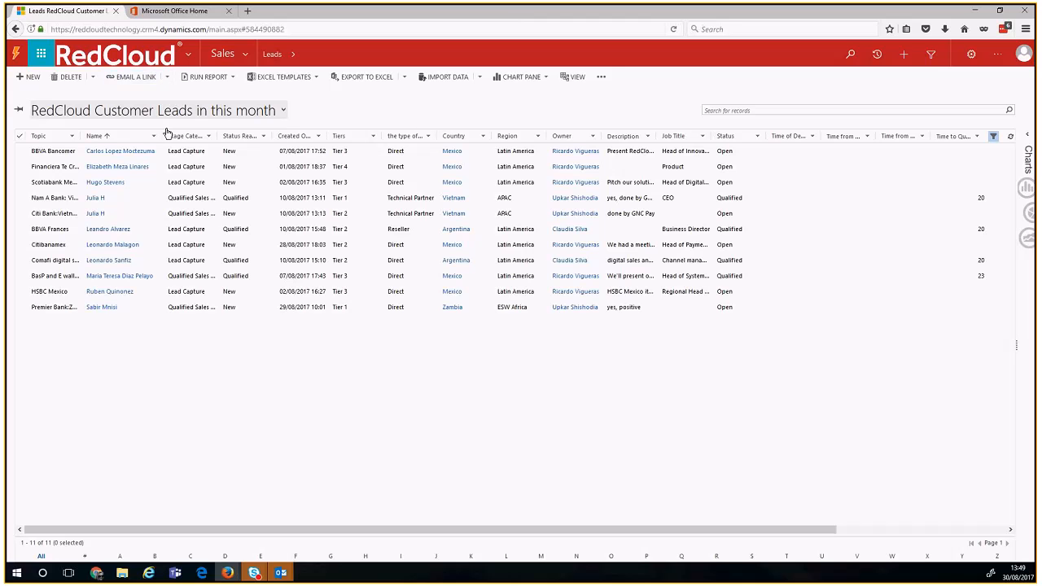
{"action": "double_click", "coordinate": [164, 158]}
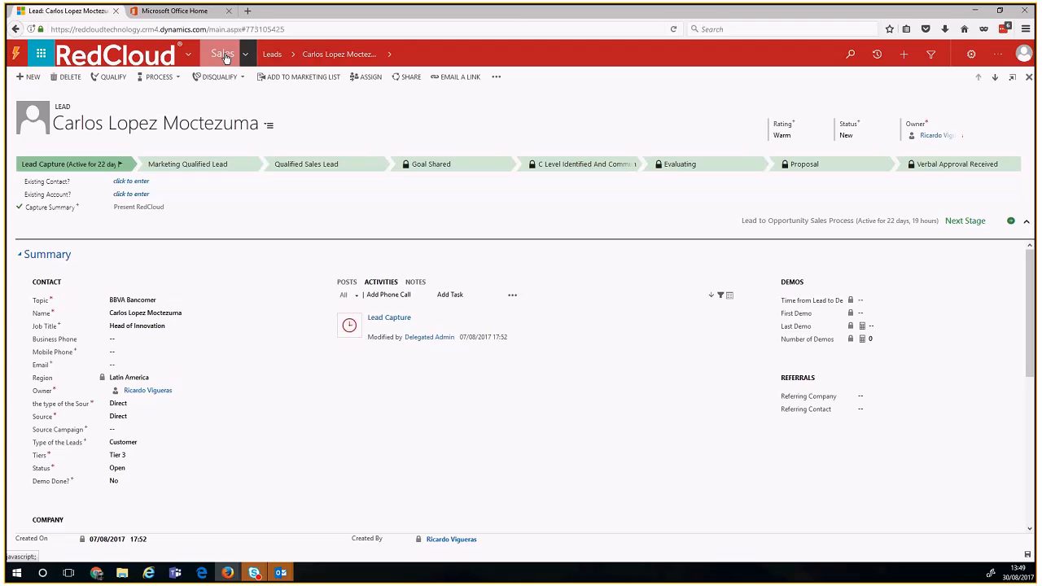
Step: Check the recently viewed leads and the lead's related items, then go back to Dashboards
{"action": "left_click", "coordinate": [295, 57]}
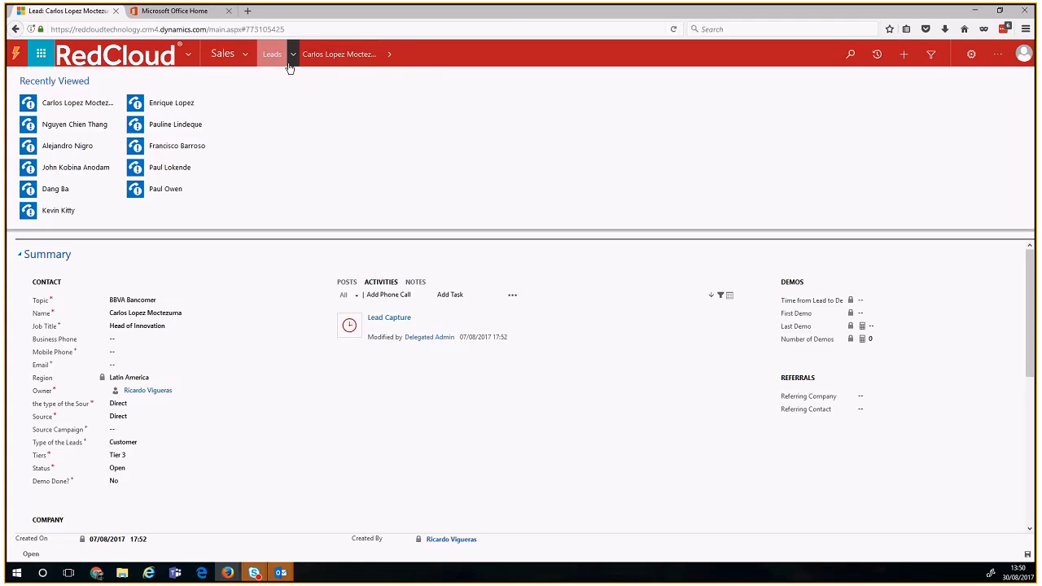
{"action": "left_click", "coordinate": [379, 59]}
{"action": "left_click", "coordinate": [382, 59]}
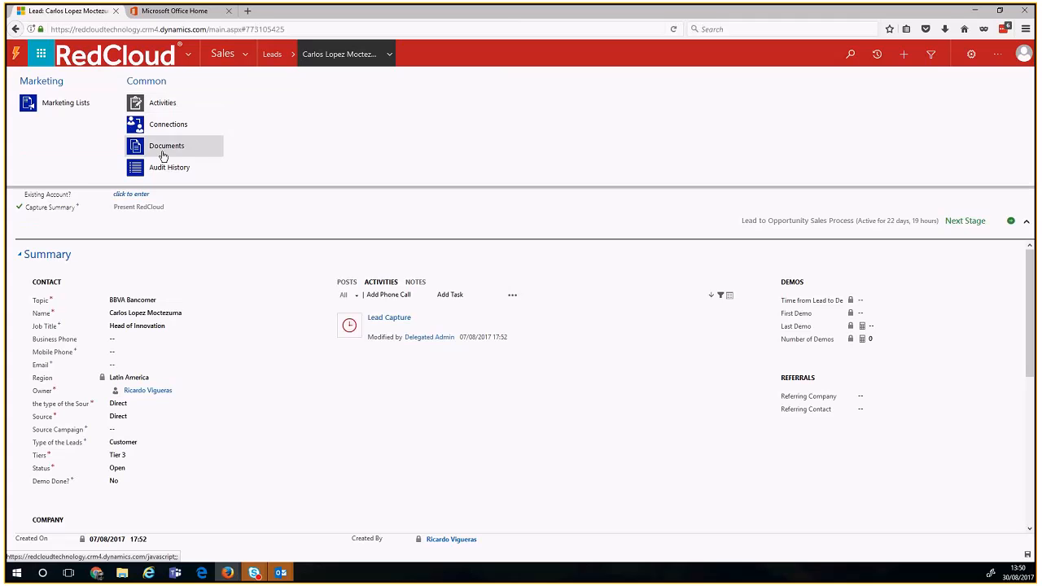
{"action": "left_click", "coordinate": [246, 215]}
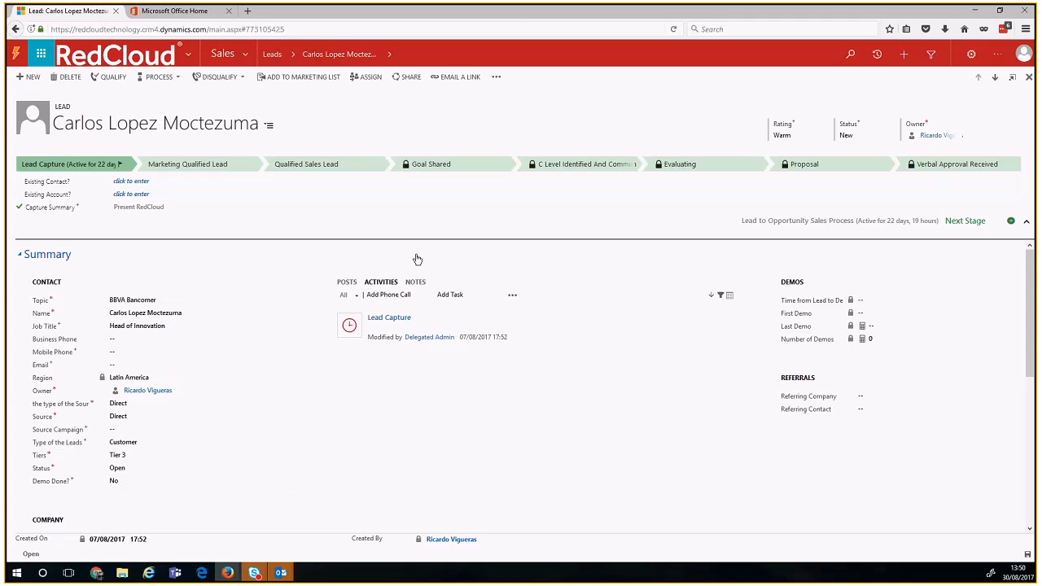
{"action": "left_click", "coordinate": [294, 57]}
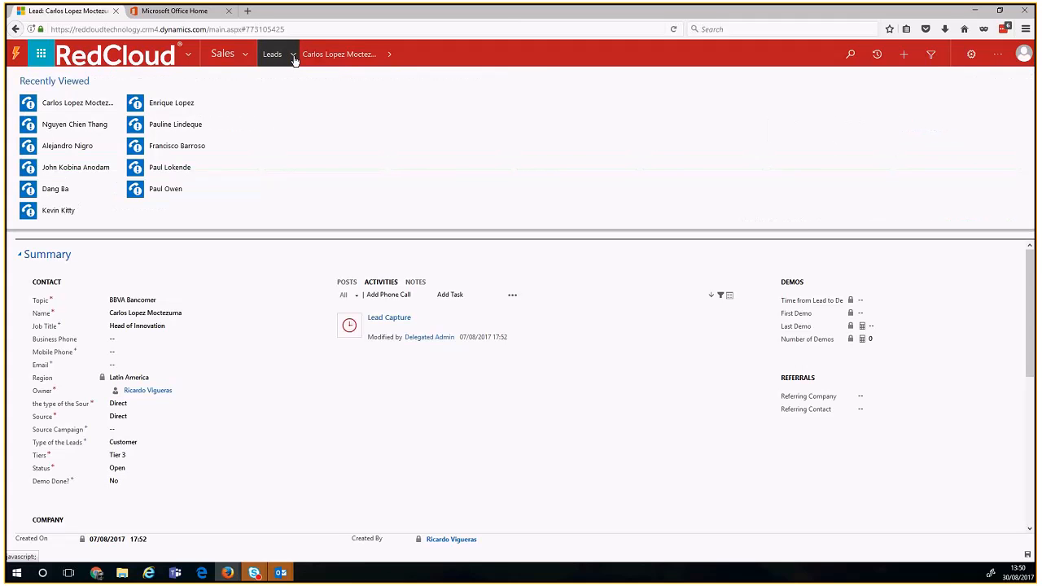
{"action": "left_click", "coordinate": [390, 57]}
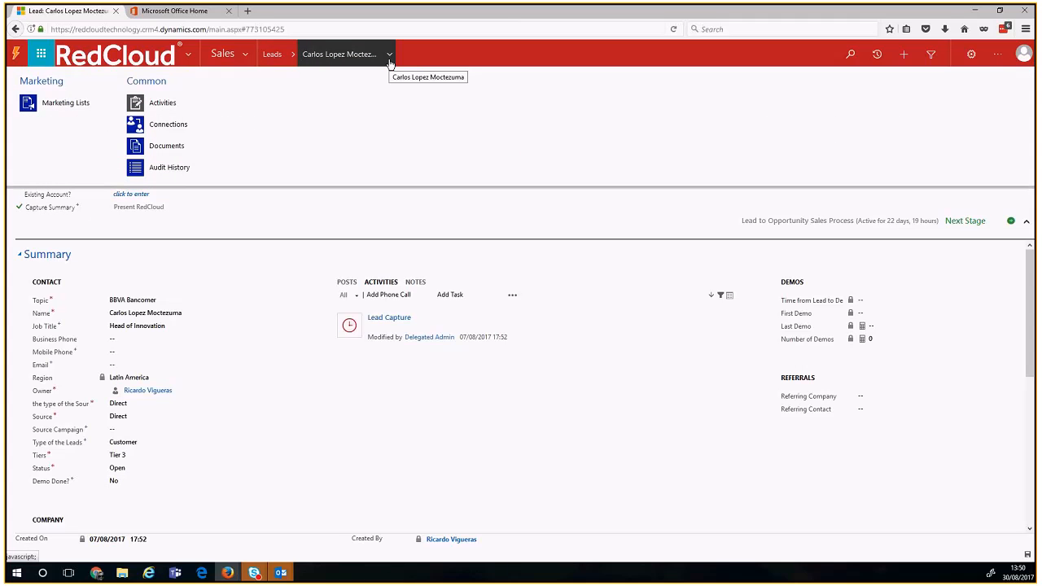
{"action": "left_click", "coordinate": [390, 59]}
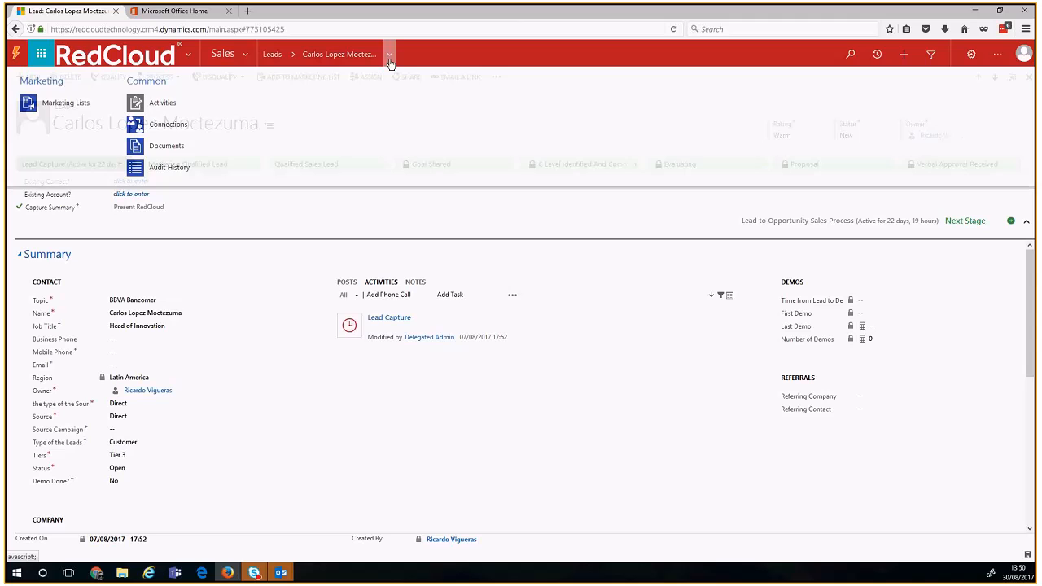
{"action": "left_click", "coordinate": [122, 54]}
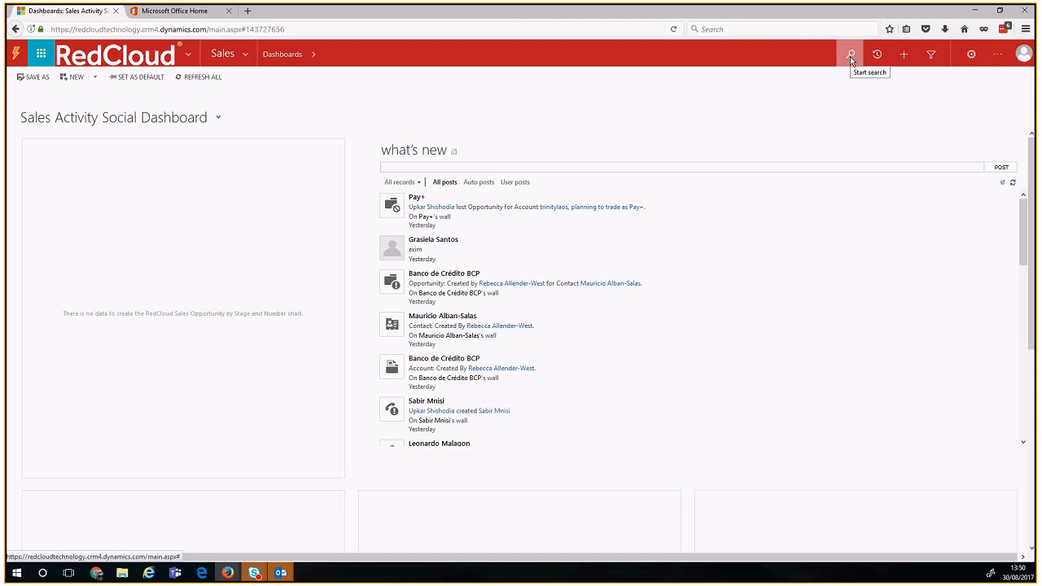
Step: Search all records for Banco, then rerun the search as *Banco with a leading wildcard
{"action": "left_click", "coordinate": [850, 57]}
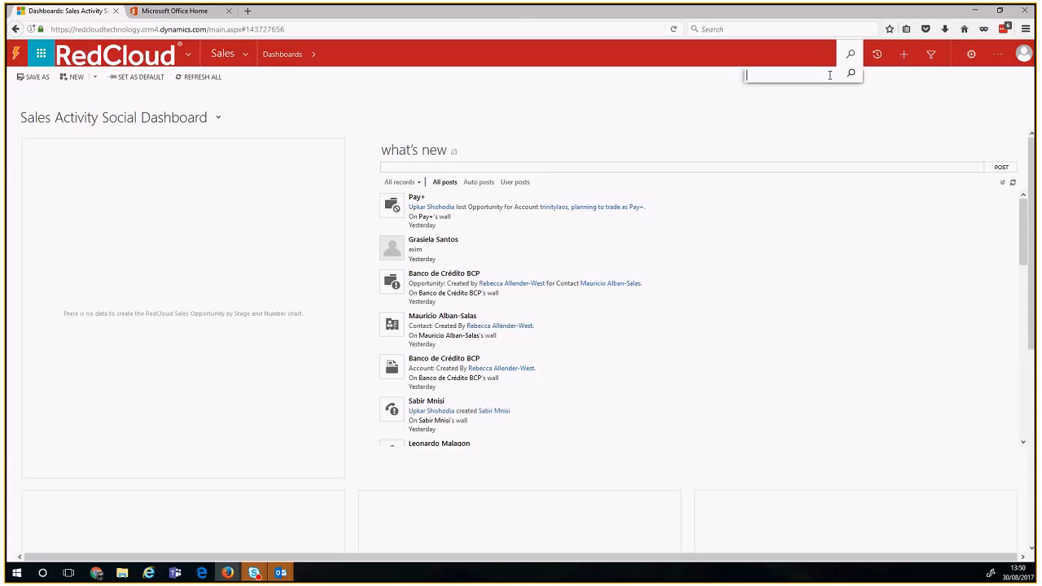
{"action": "type", "text": "Banco"}
{"action": "key", "text": "Return"}
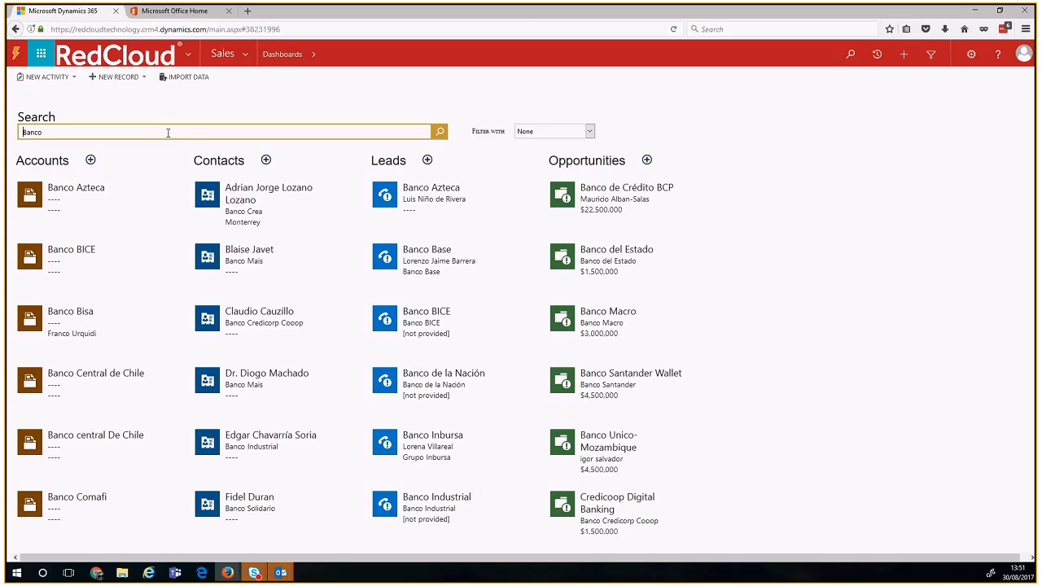
{"action": "type", "text": "*"}
{"action": "key", "text": "Return"}
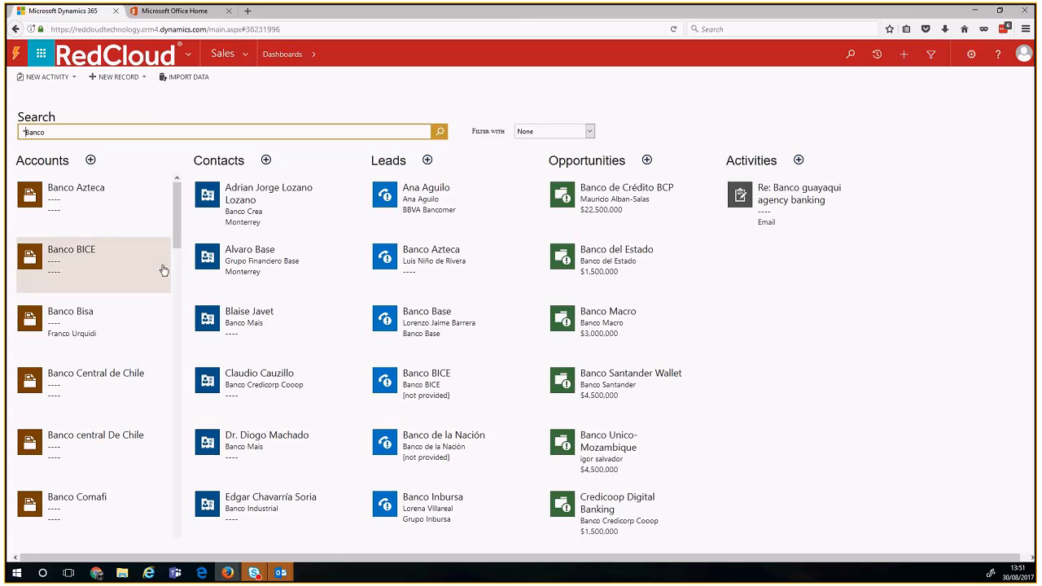
{"action": "left_click_drag", "start_coordinate": [177, 214], "coordinate": [181, 525]}
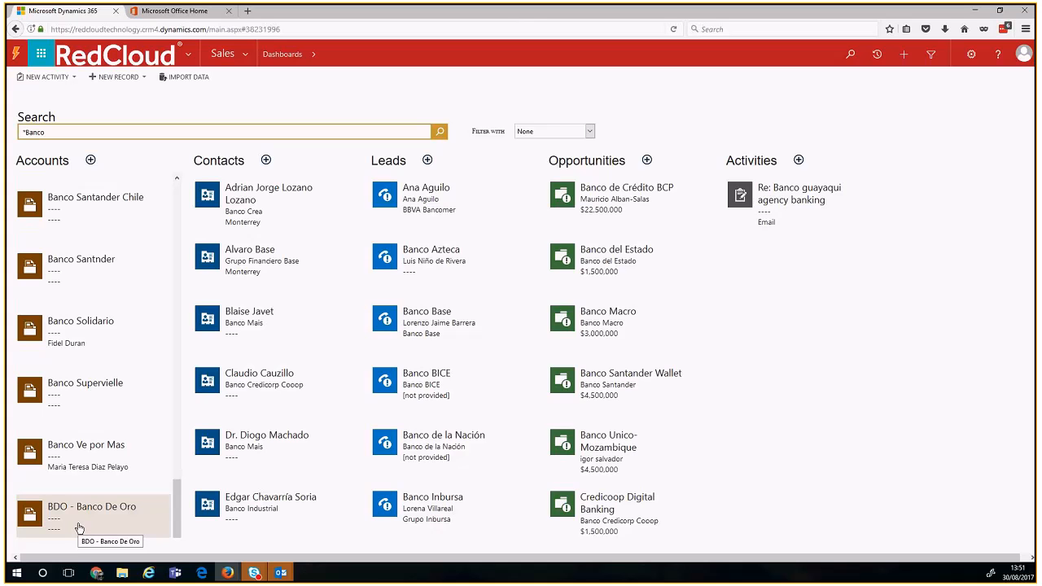
Step: Replace the search text and search all records for Cloud
{"action": "left_click_drag", "start_coordinate": [50, 132], "coordinate": [10, 136]}
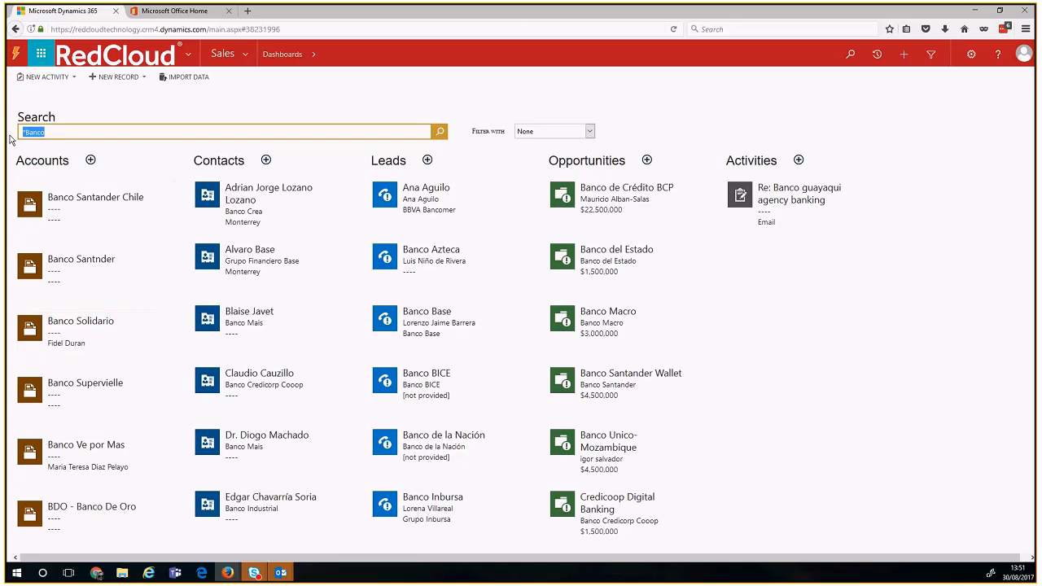
{"action": "left_click", "coordinate": [850, 54]}
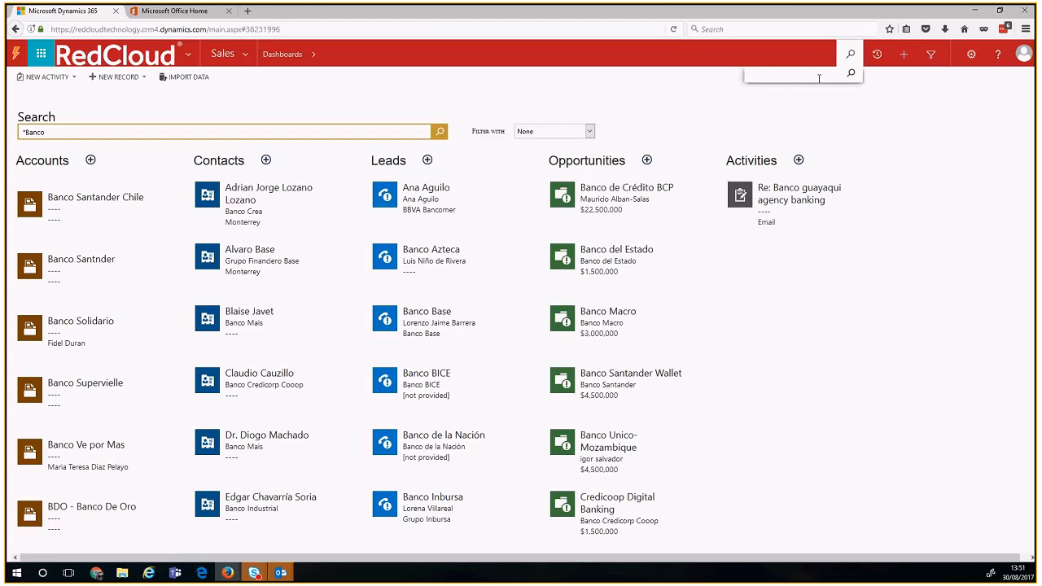
{"action": "type", "text": "Cloud"}
{"action": "key", "text": "Return"}
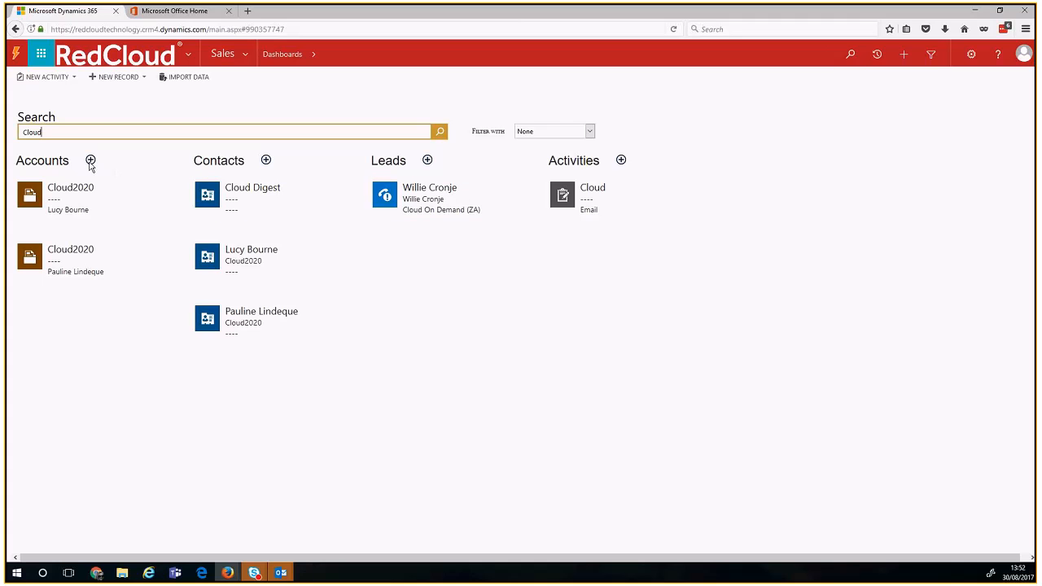
Step: Start a quick-create contact from the Cloud results and cancel it without saving
{"action": "left_click", "coordinate": [265, 161]}
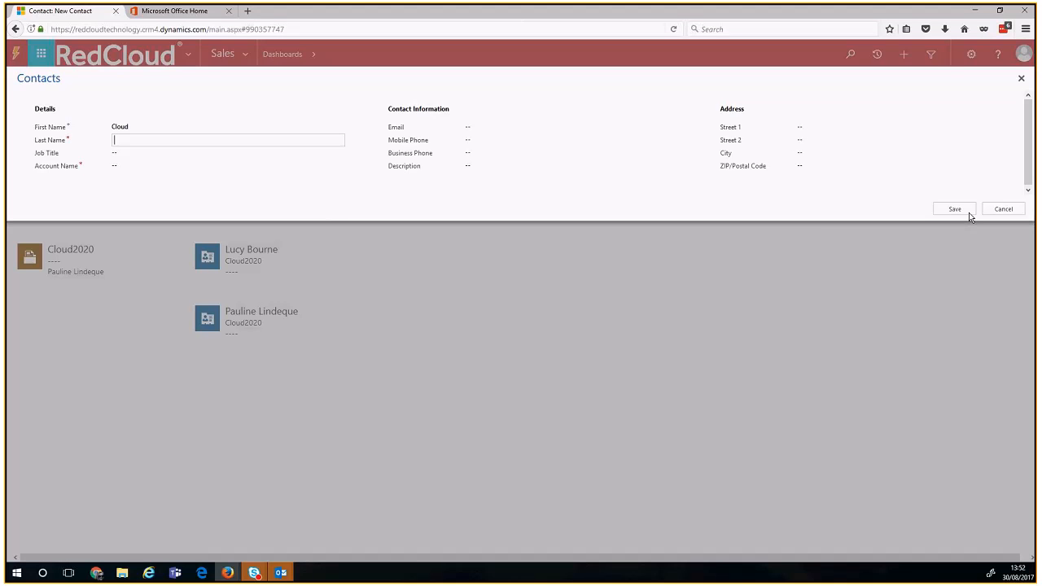
{"action": "left_click", "coordinate": [1000, 210]}
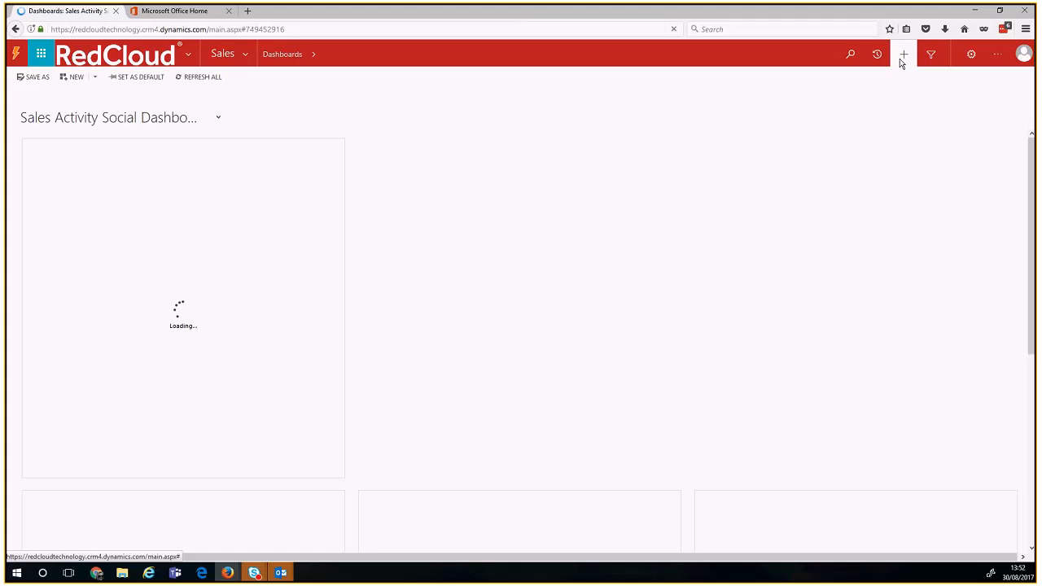
{"action": "left_click", "coordinate": [900, 60]}
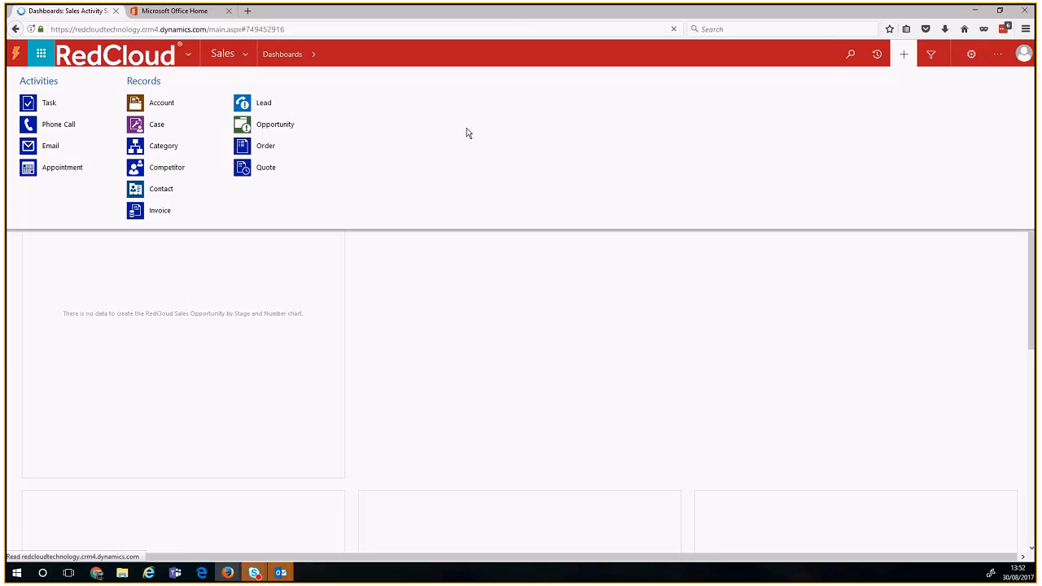
{"action": "left_click", "coordinate": [277, 116]}
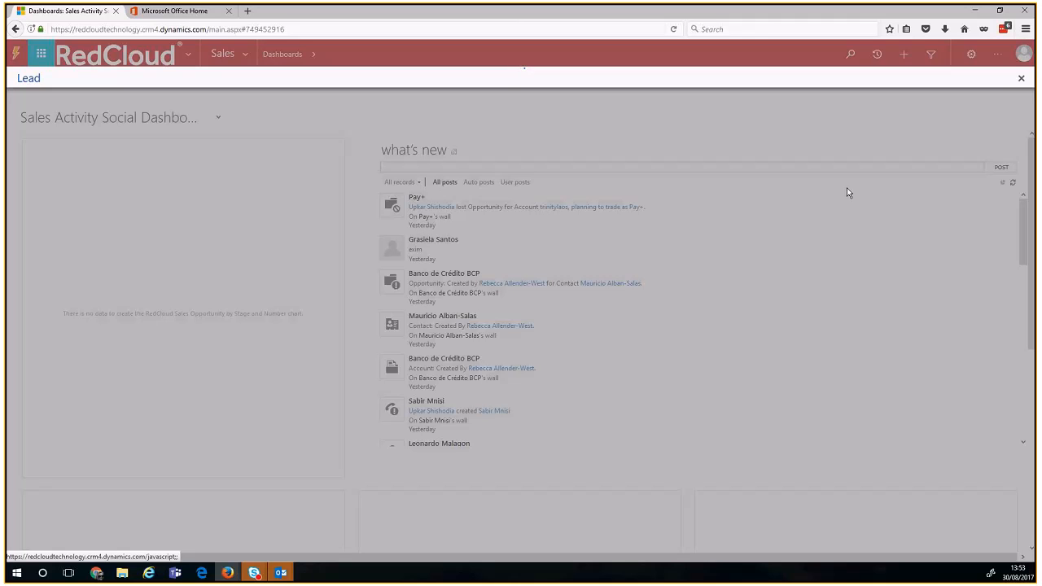
{"action": "left_click", "coordinate": [1022, 78]}
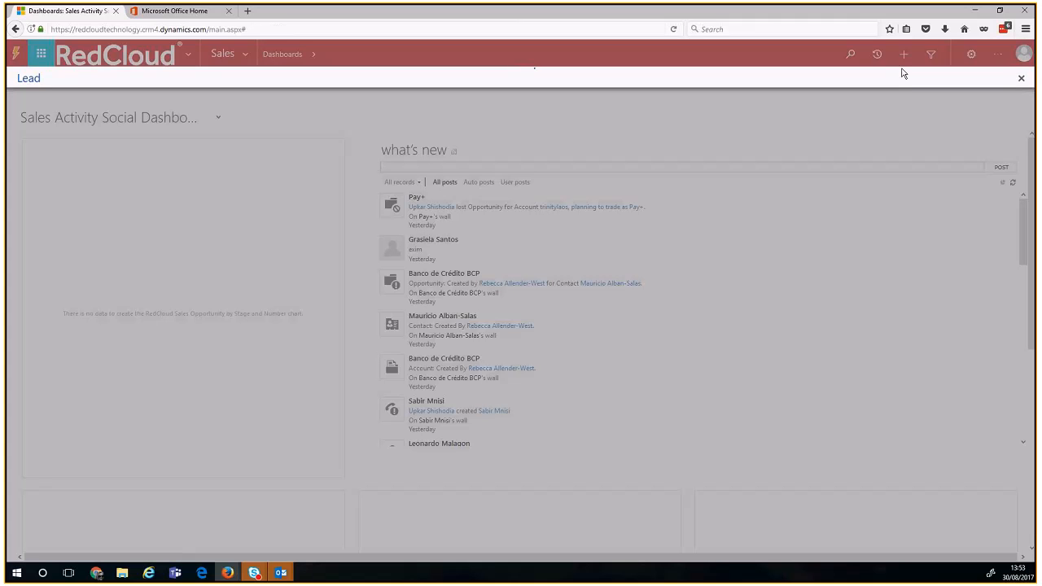
{"action": "left_click", "coordinate": [903, 54]}
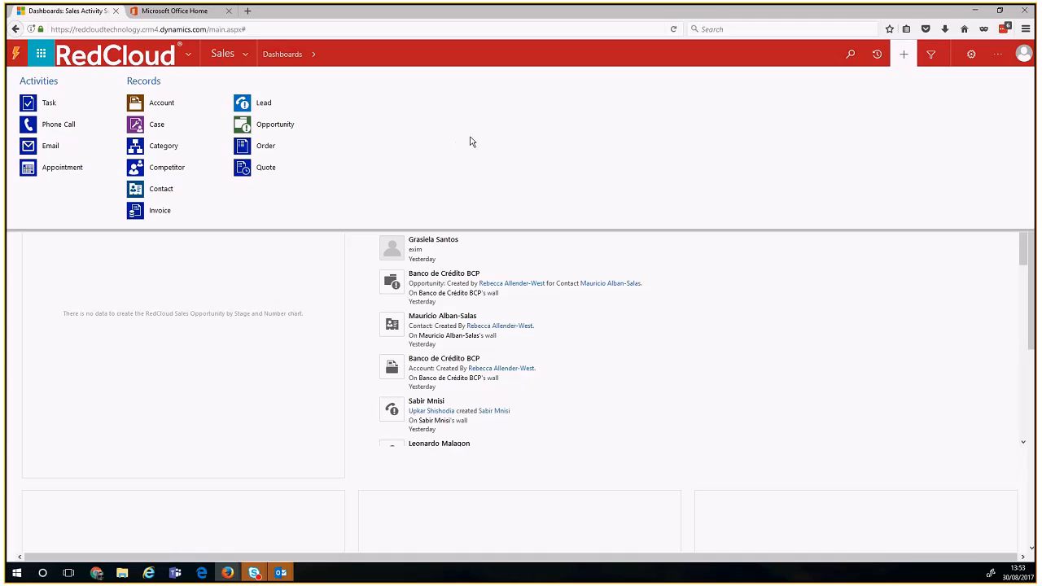
{"action": "left_click", "coordinate": [902, 60]}
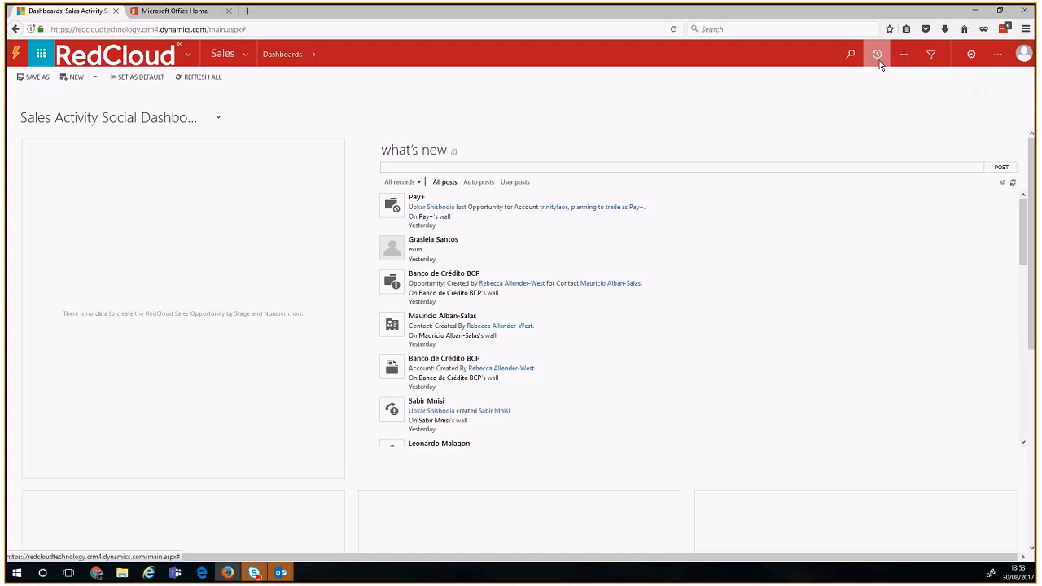
Step: Pin the UNDP:Sudan record to the top of the recent views and records list
{"action": "left_click", "coordinate": [878, 64]}
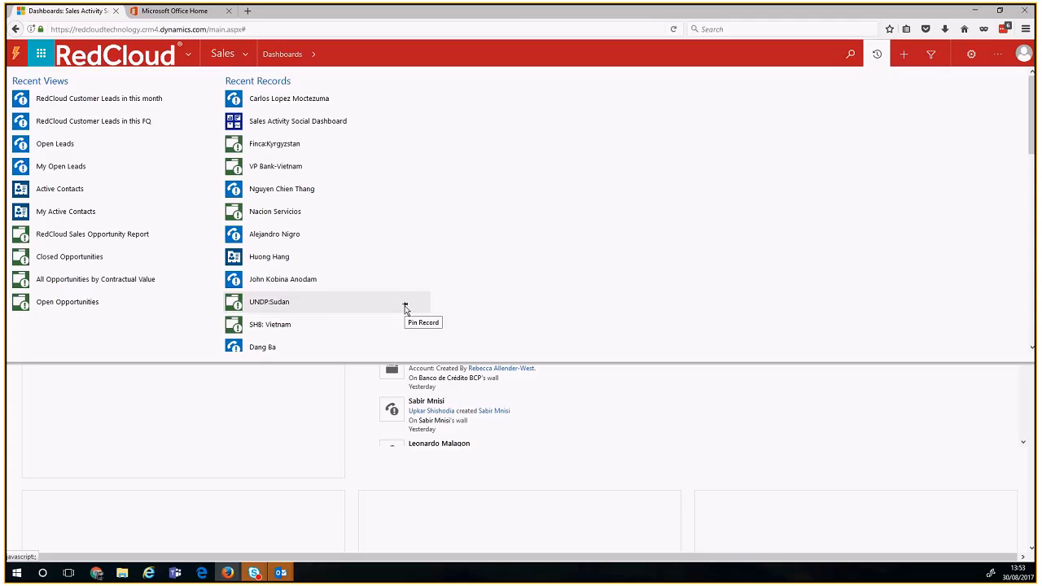
{"action": "left_click", "coordinate": [406, 307]}
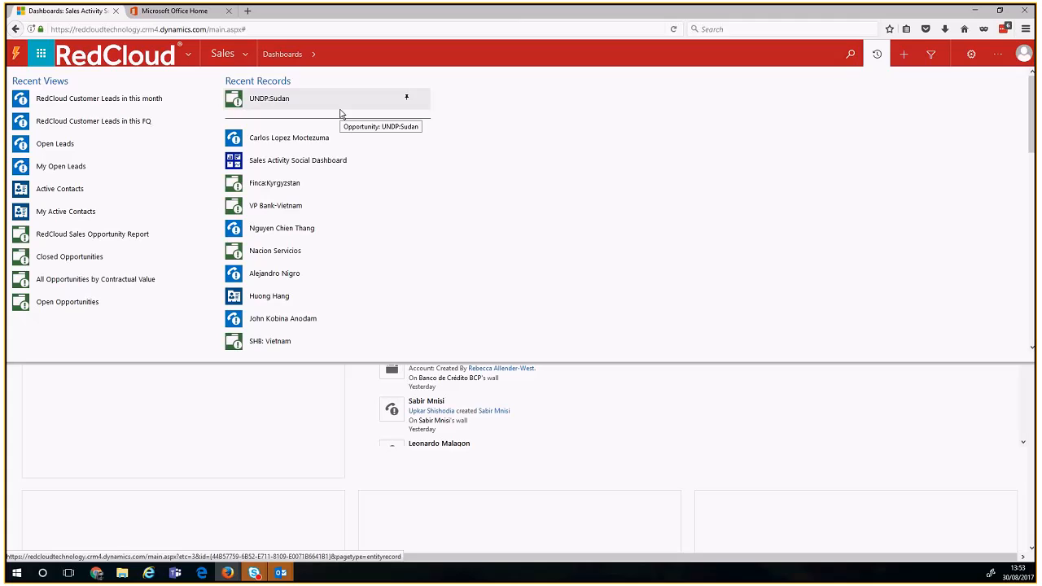
{"action": "left_click", "coordinate": [876, 53]}
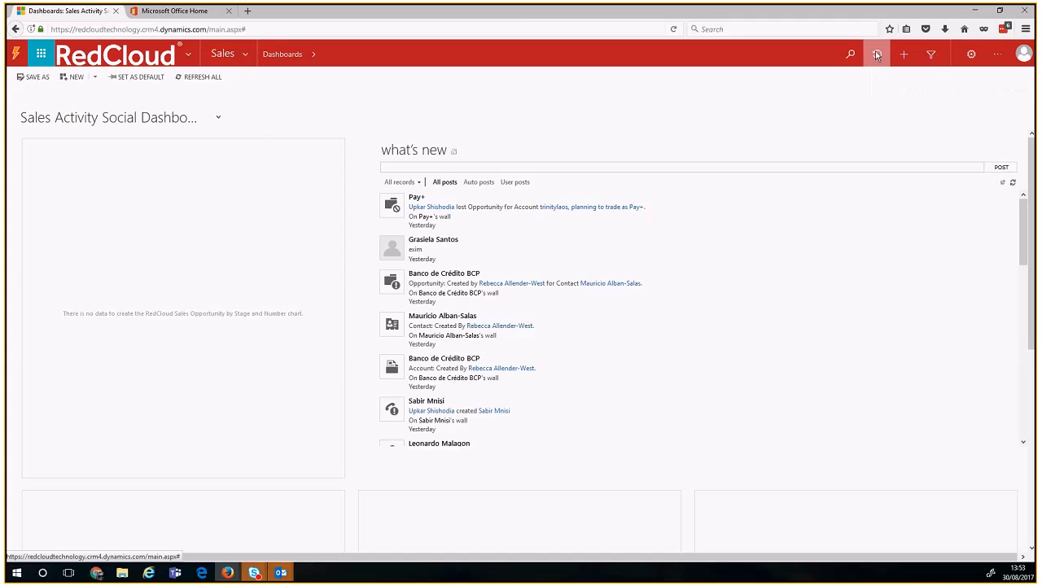
Step: Pin the 'RedCloud Customer Leads in this month' view and open it
{"action": "left_click", "coordinate": [877, 54]}
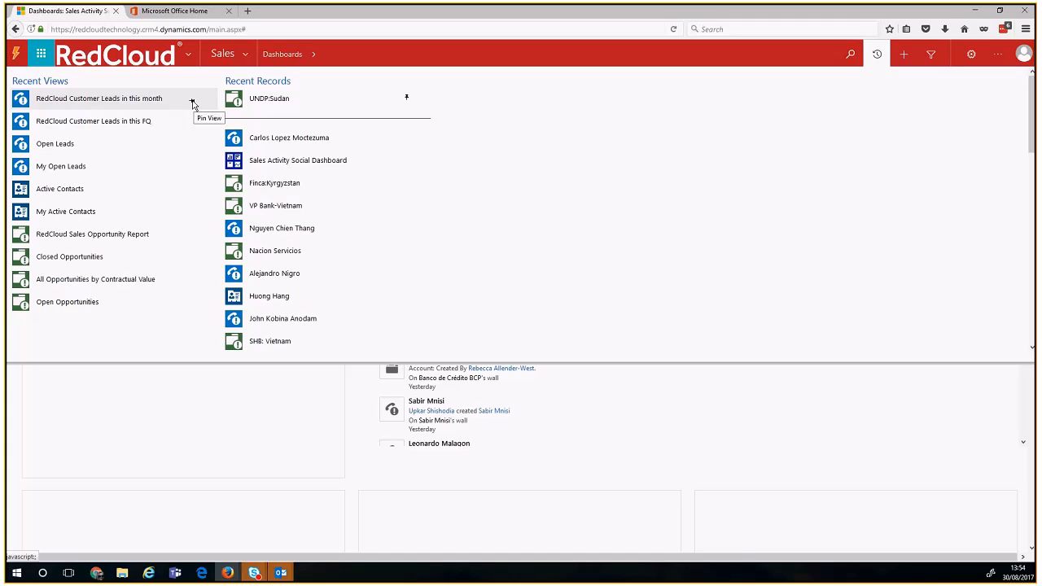
{"action": "left_click", "coordinate": [192, 102]}
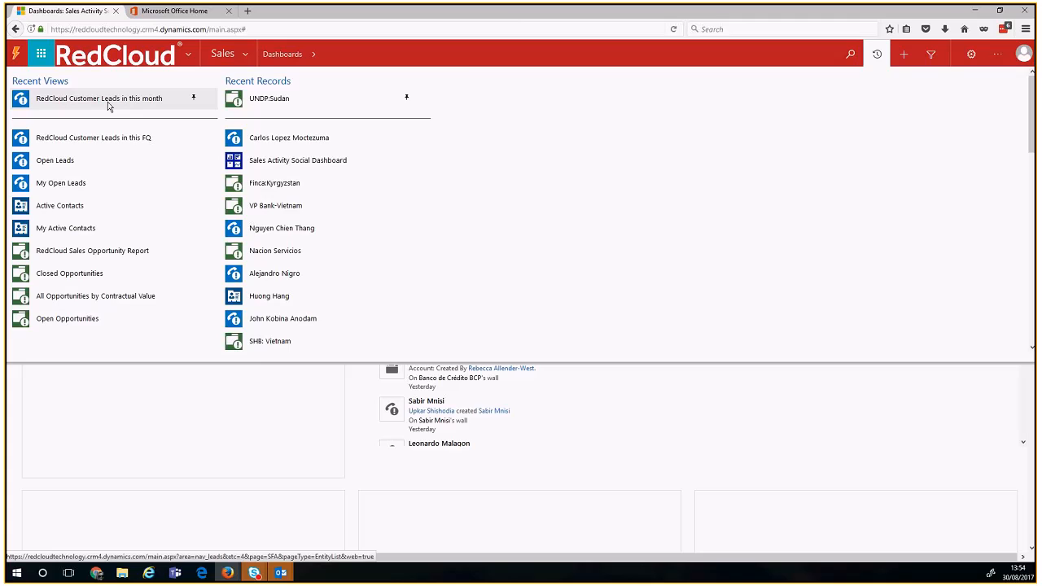
{"action": "left_click", "coordinate": [108, 102]}
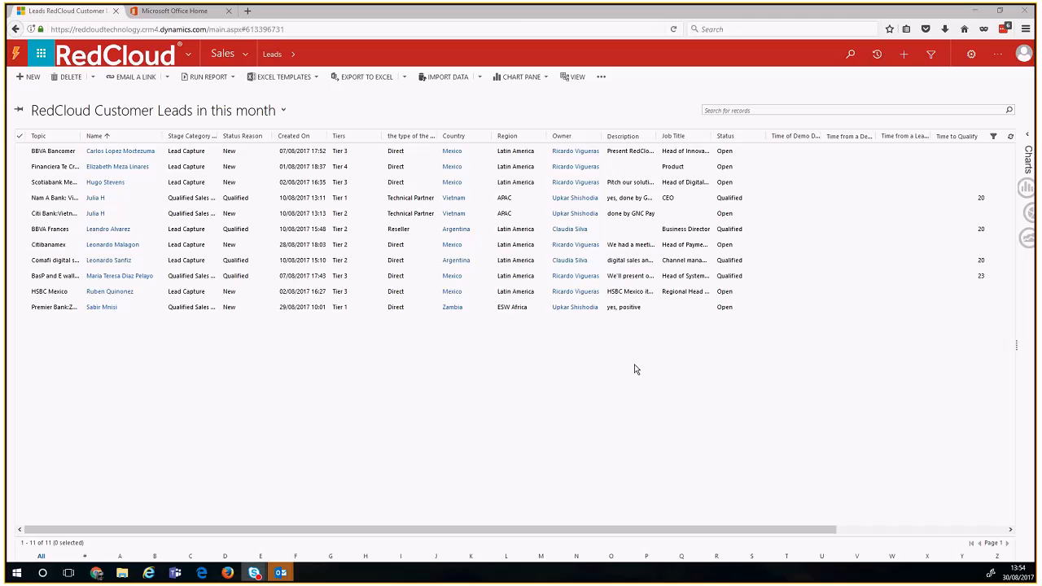
Step: Select the BBVA Bancomer row in the leads grid and open it
{"action": "left_click", "coordinate": [248, 151]}
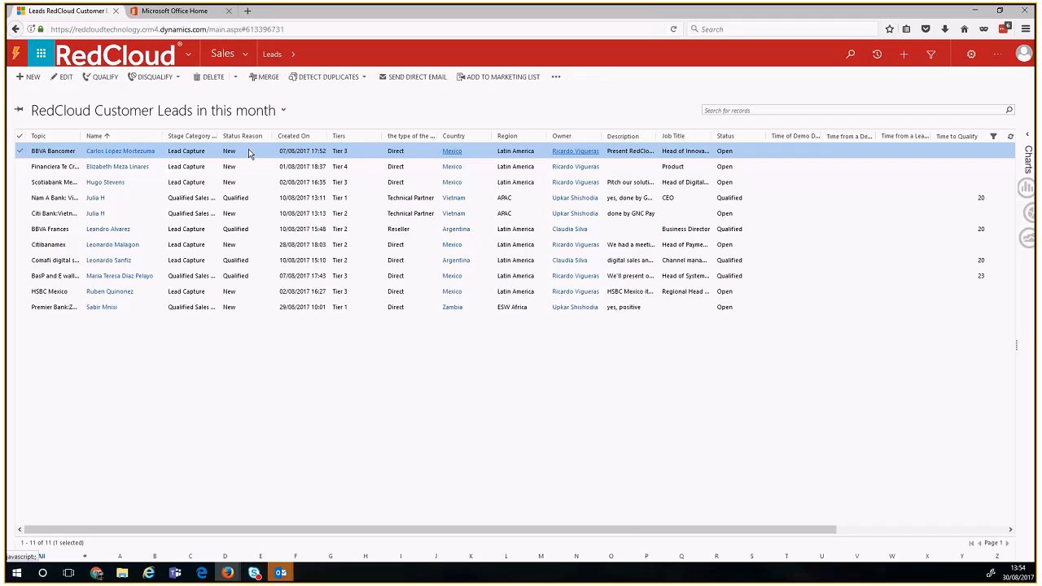
{"action": "double_click", "coordinate": [249, 150]}
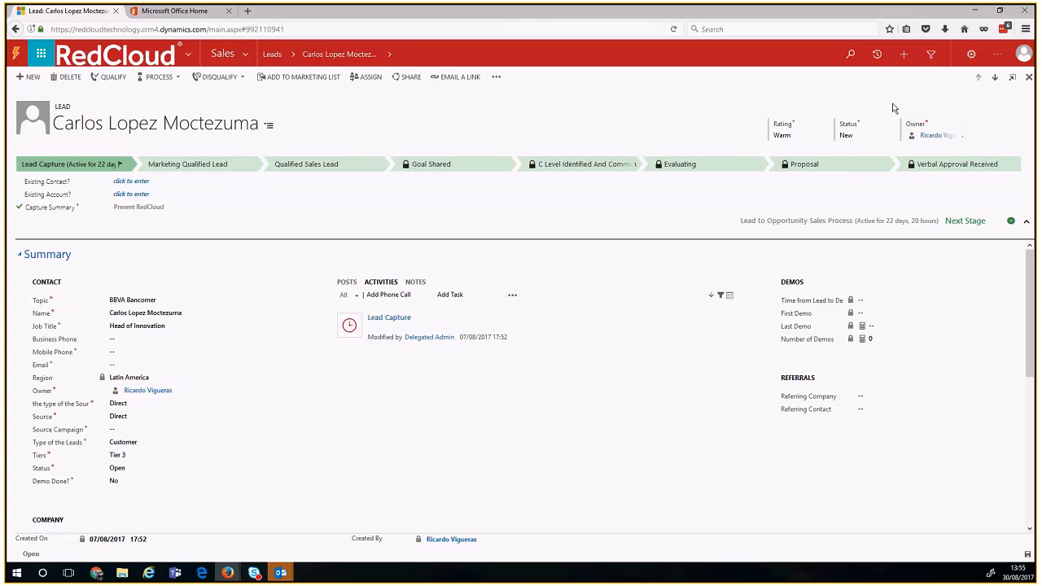
{"action": "left_click", "coordinate": [799, 133]}
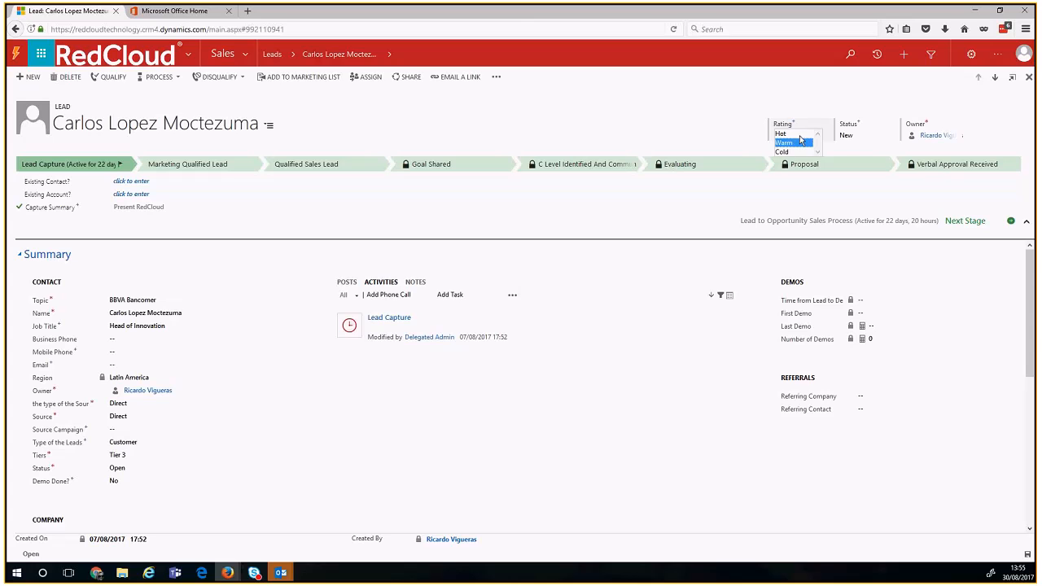
{"action": "left_click", "coordinate": [798, 144]}
{"action": "left_click", "coordinate": [858, 136]}
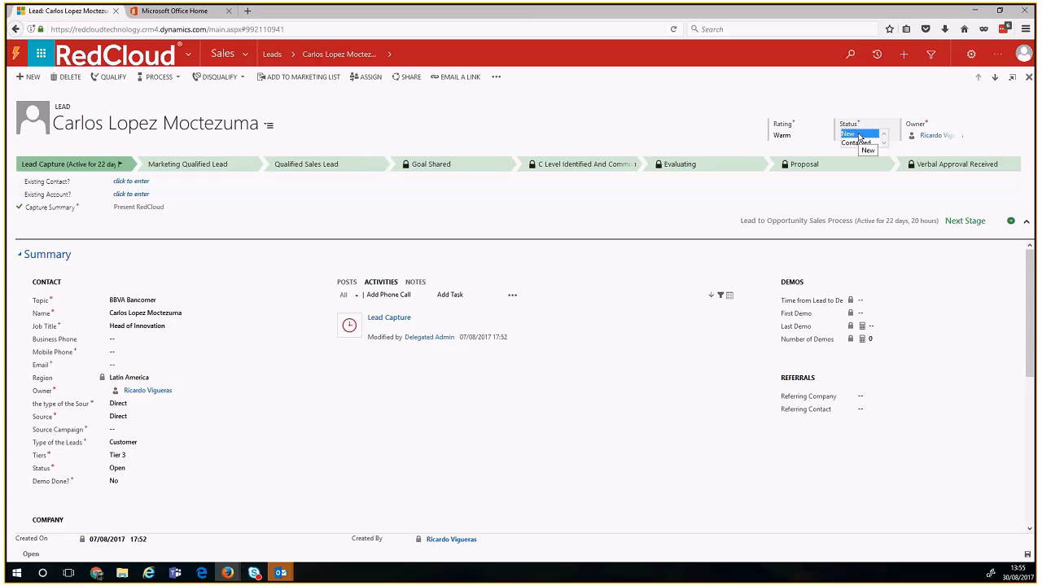
{"action": "left_click", "coordinate": [939, 99]}
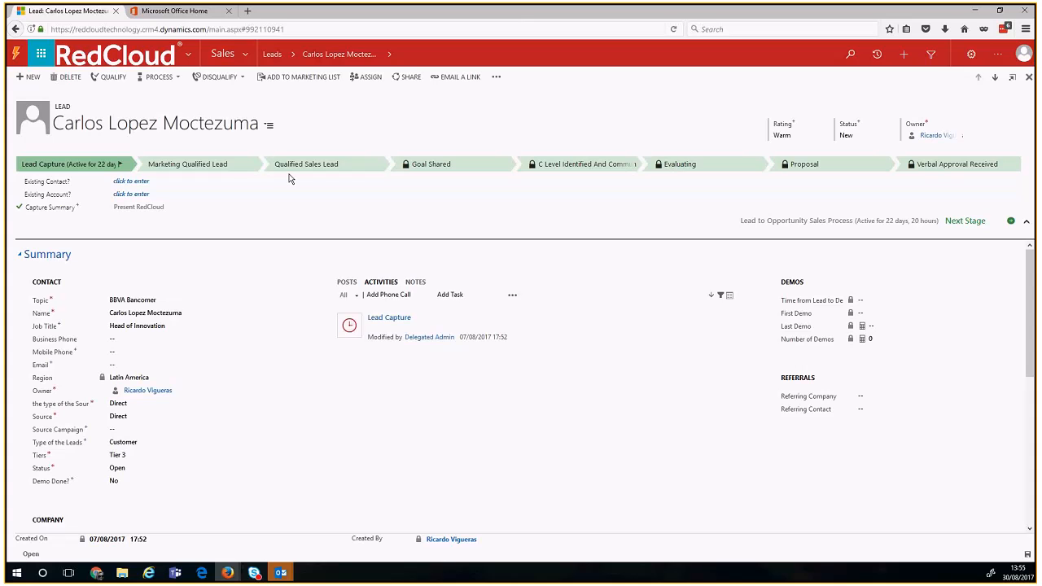
{"action": "left_click", "coordinate": [294, 53]}
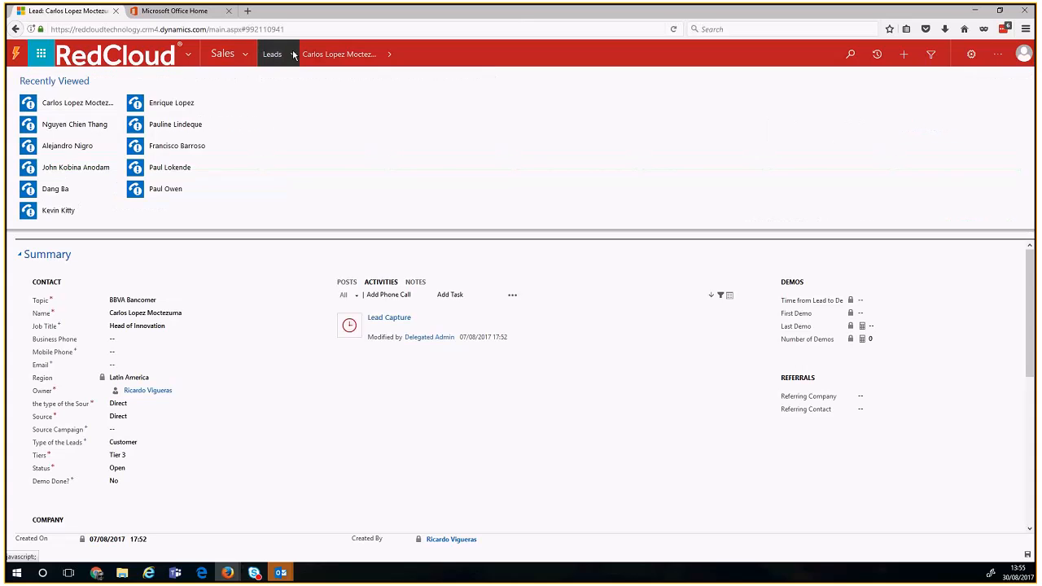
{"action": "left_click", "coordinate": [222, 126]}
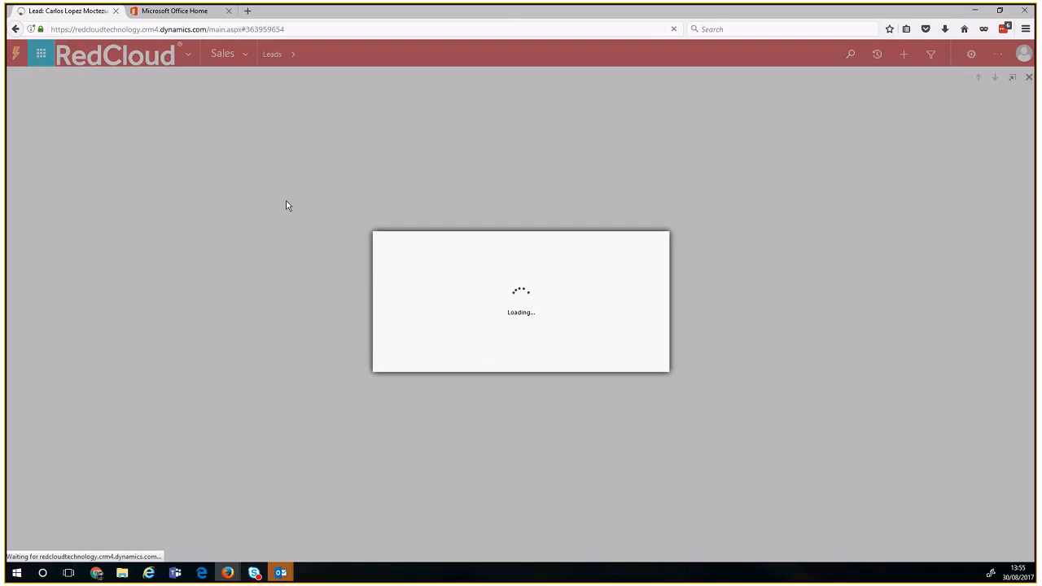
{"action": "left_click", "coordinate": [628, 361]}
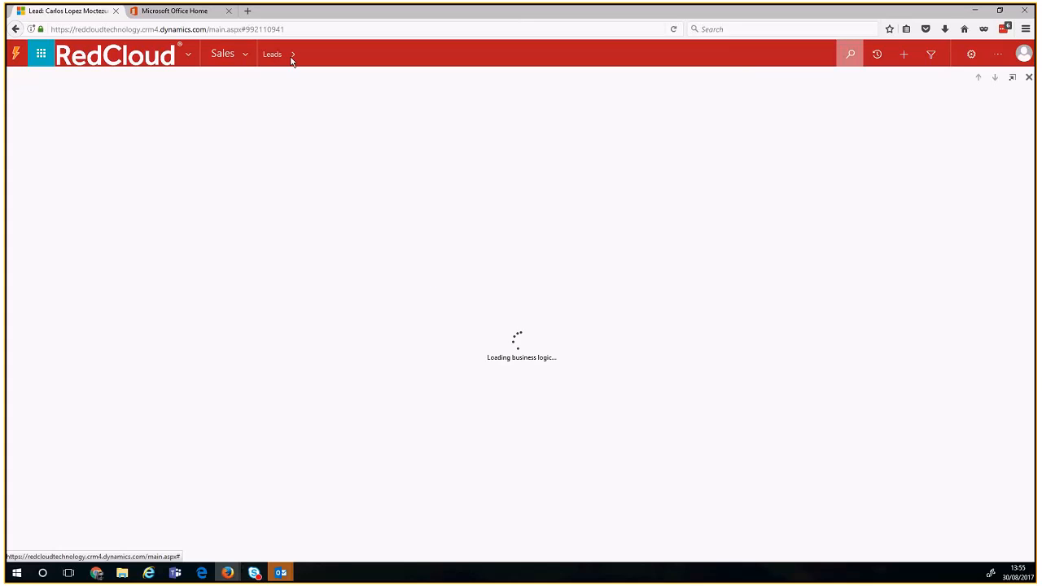
{"action": "left_click", "coordinate": [294, 56]}
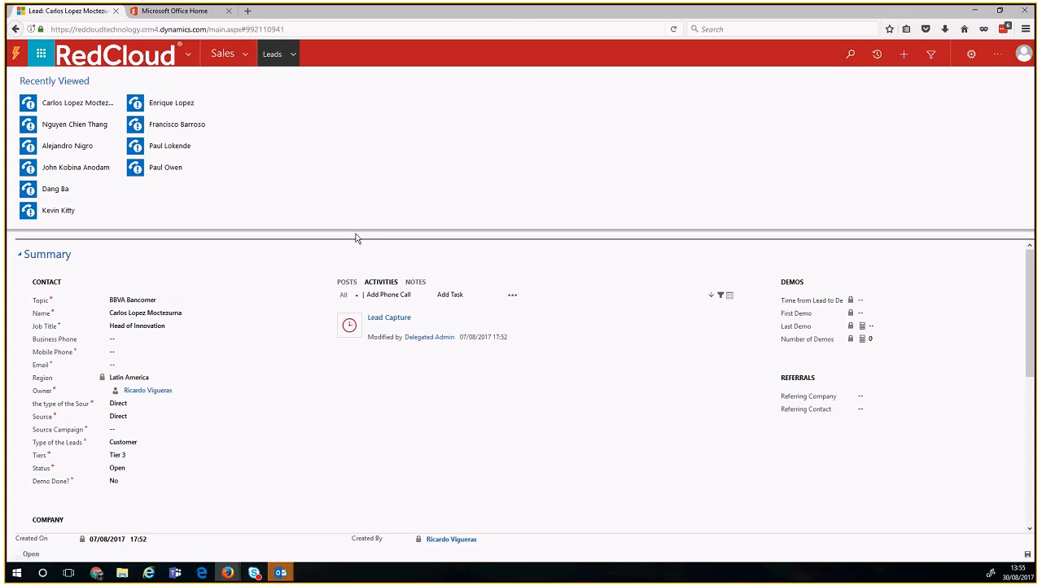
{"action": "left_click", "coordinate": [391, 406]}
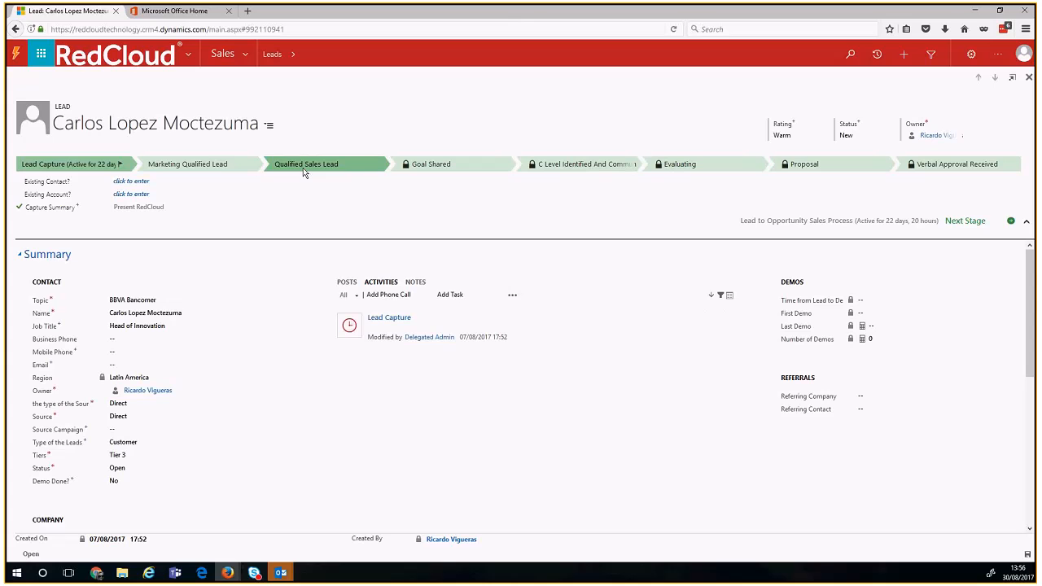
Step: Preview the Marketing Qualified and Qualified Sales Lead stages, return to Lead Capture, and collapse the stage fields
{"action": "left_click", "coordinate": [220, 166]}
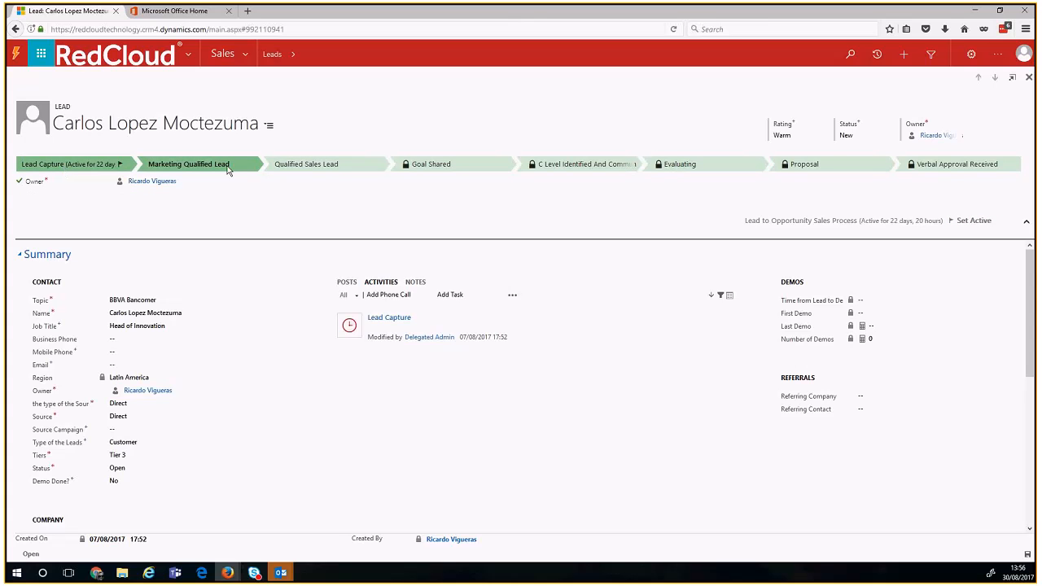
{"action": "left_click", "coordinate": [305, 165]}
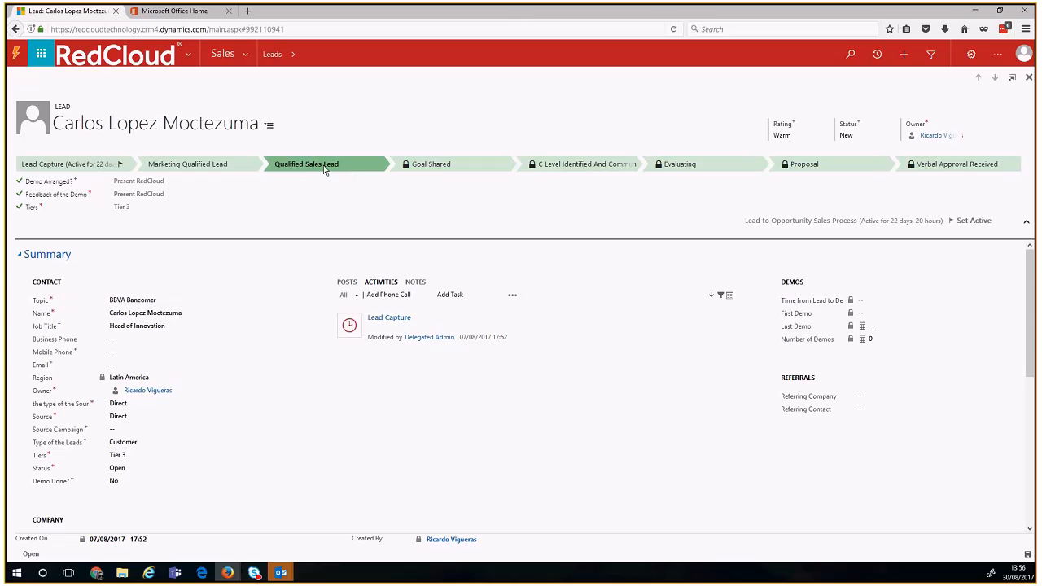
{"action": "left_click", "coordinate": [71, 169]}
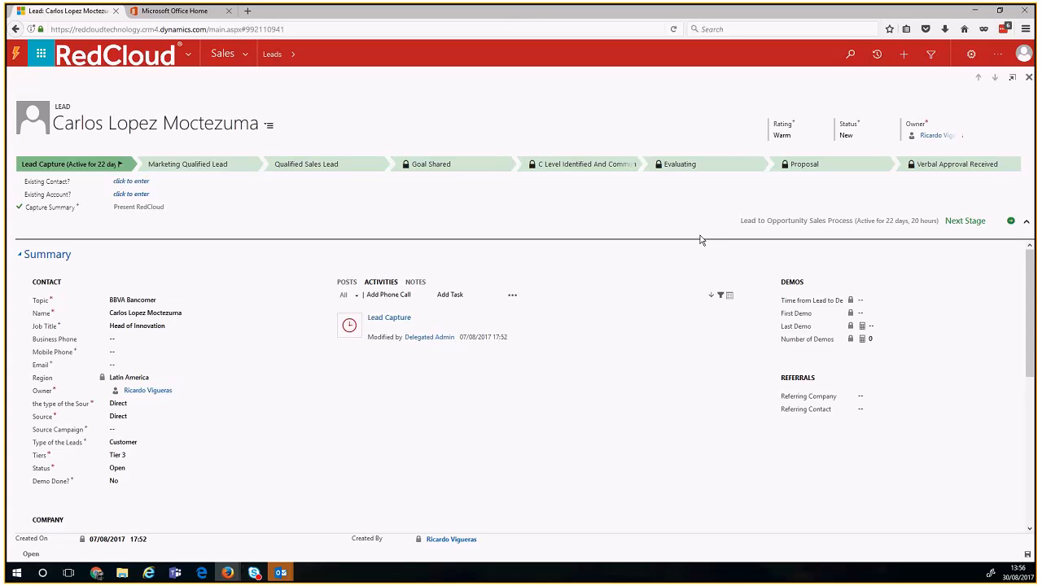
{"action": "left_click", "coordinate": [1026, 223]}
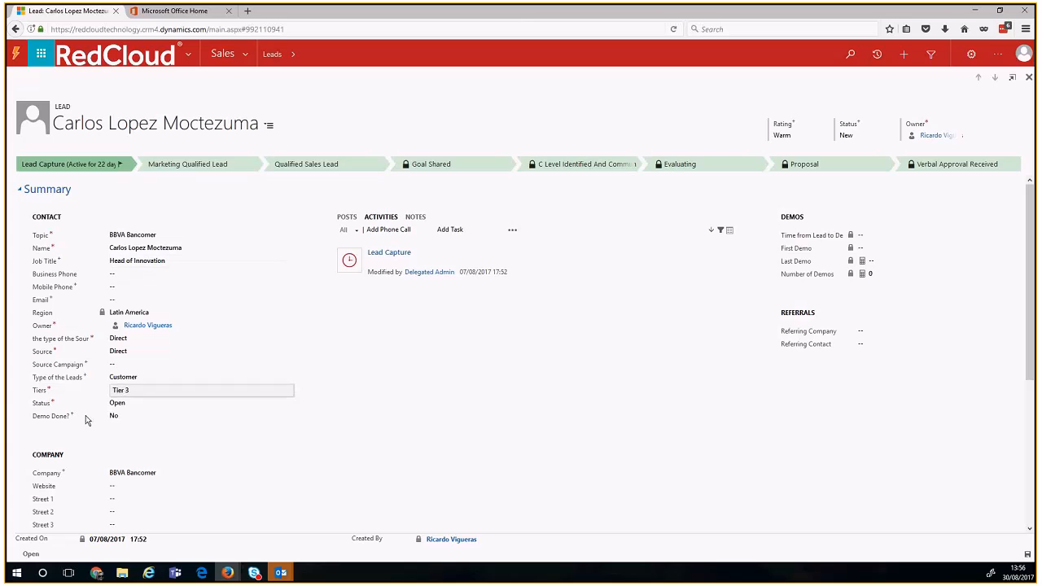
{"action": "left_click", "coordinate": [163, 235]}
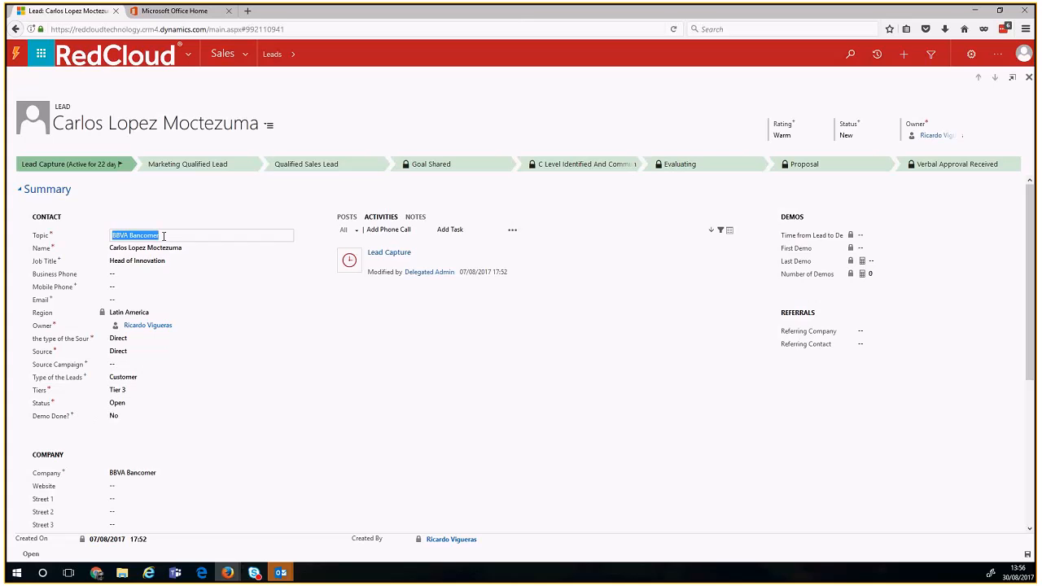
{"action": "left_click", "coordinate": [154, 236]}
{"action": "left_click_drag", "start_coordinate": [159, 235], "coordinate": [109, 239]}
{"action": "left_click", "coordinate": [400, 355]}
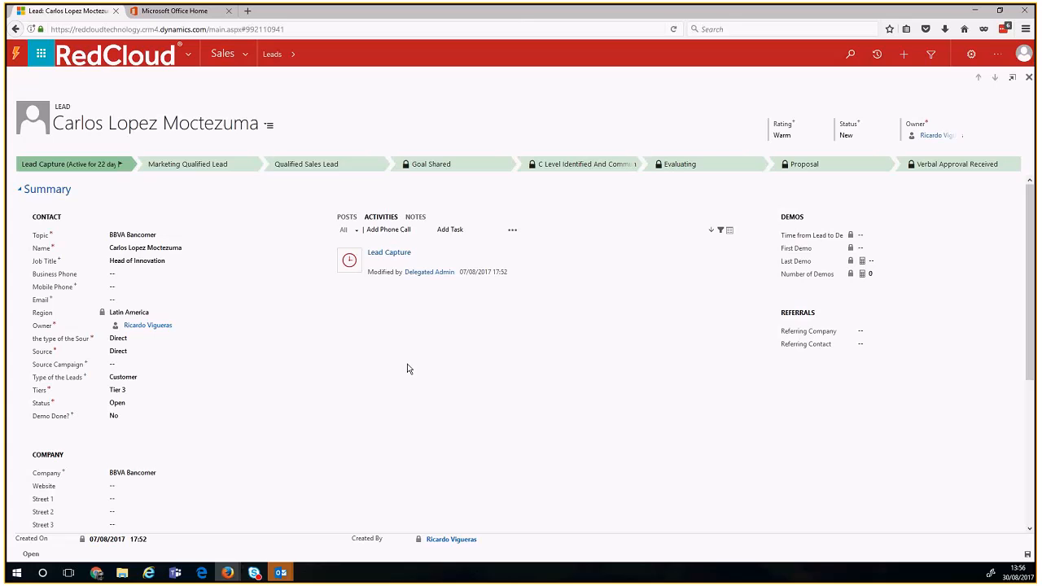
{"action": "left_click", "coordinate": [181, 251]}
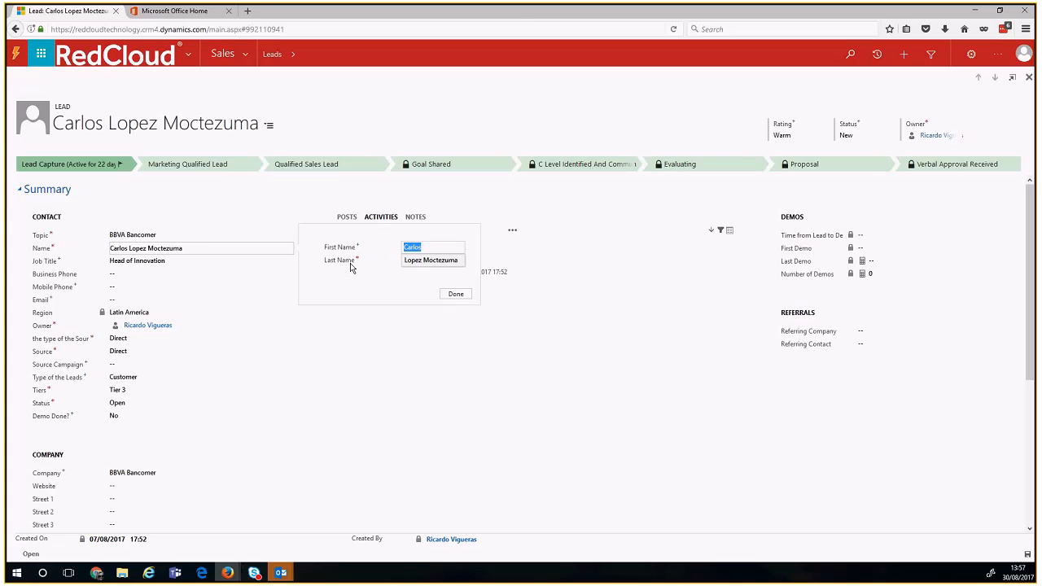
{"action": "left_click", "coordinate": [464, 298]}
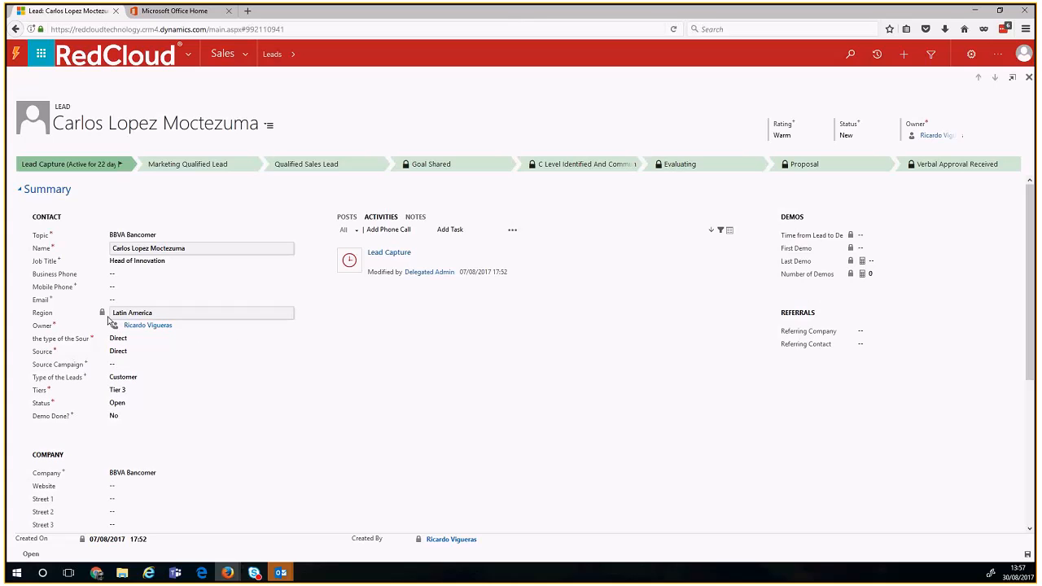
{"action": "left_click_drag", "start_coordinate": [128, 313], "coordinate": [167, 319]}
{"action": "left_click", "coordinate": [167, 318]}
{"action": "scroll", "coordinate": [163, 326], "scroll_direction": "down", "scroll_amount": 2}
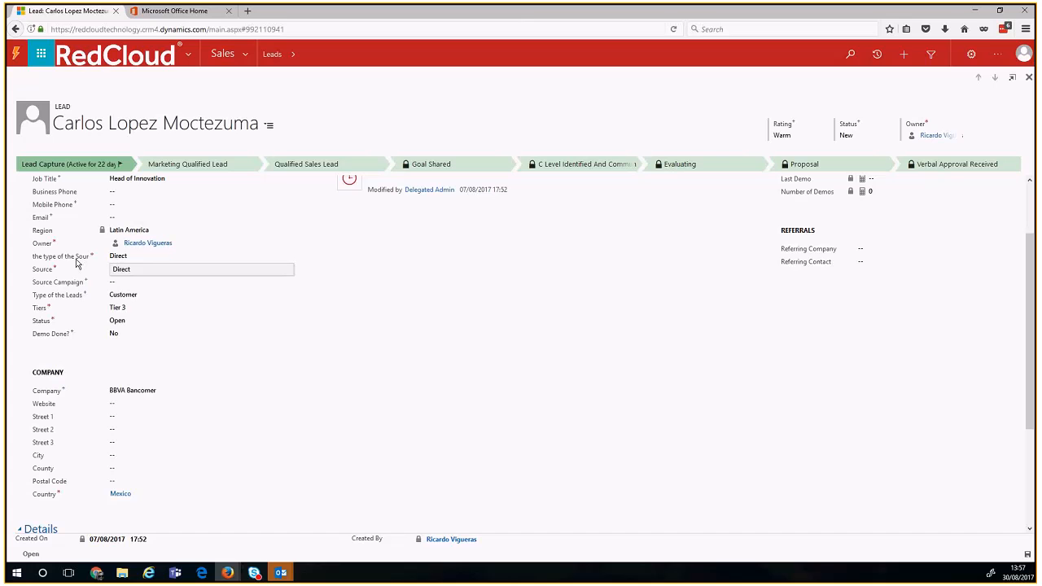
Step: Keep the lead's Source as Direct and Type as Customer, checking the Source Campaign lookup
{"action": "left_click", "coordinate": [124, 271]}
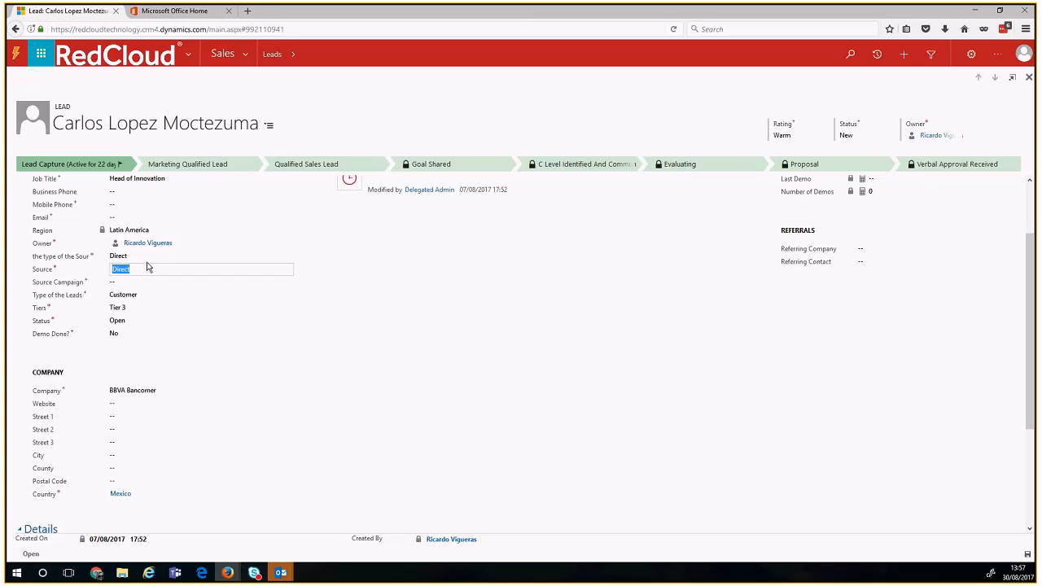
{"action": "left_click", "coordinate": [147, 268]}
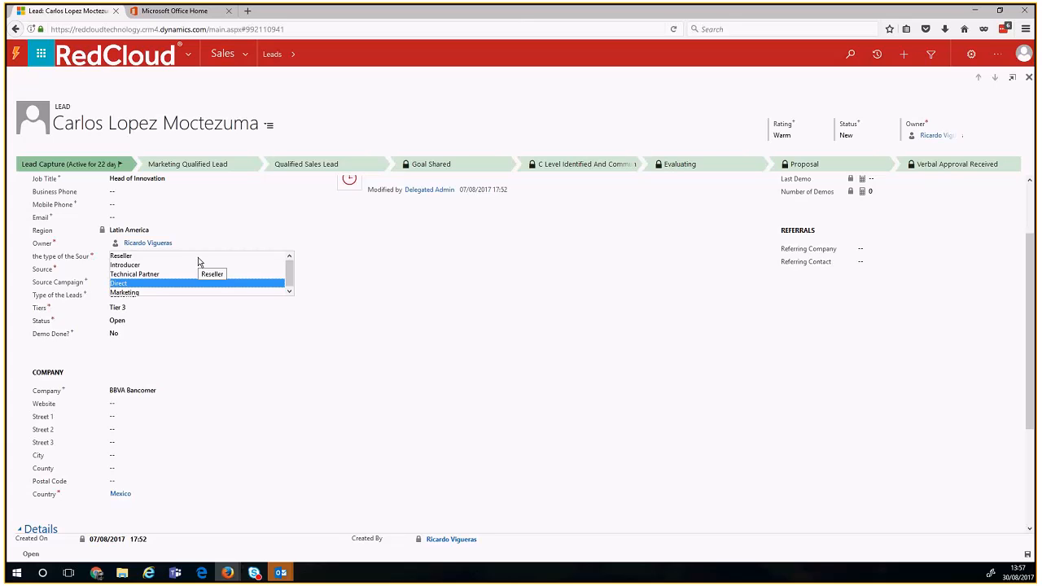
{"action": "left_click", "coordinate": [342, 271]}
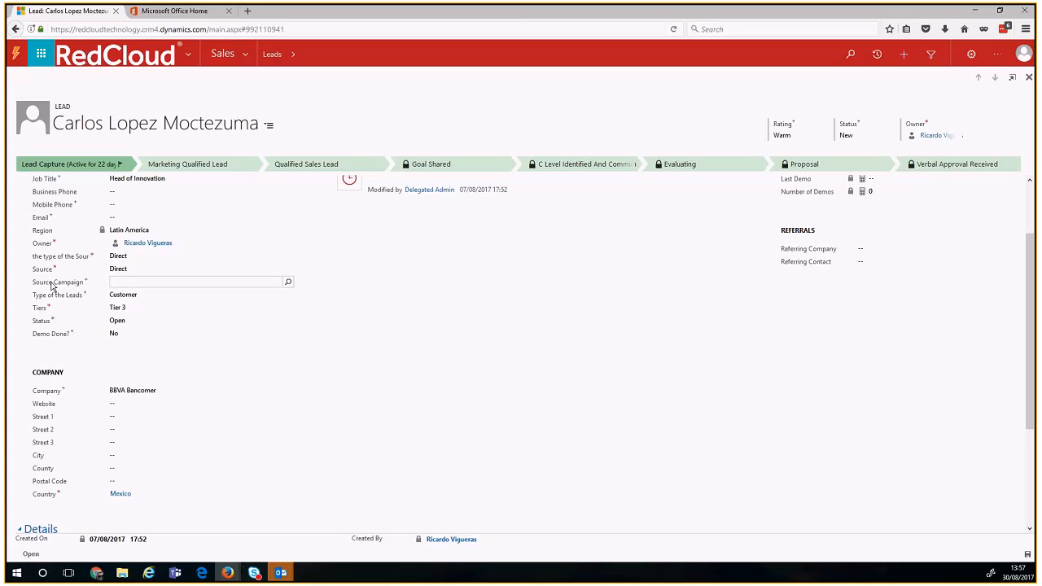
{"action": "left_click", "coordinate": [118, 282]}
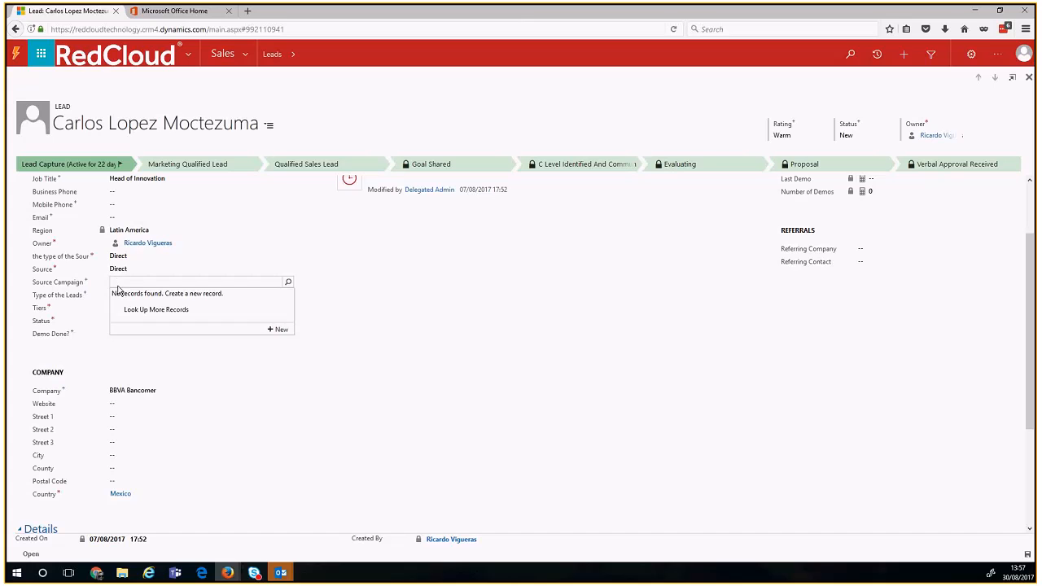
{"action": "left_click", "coordinate": [335, 324]}
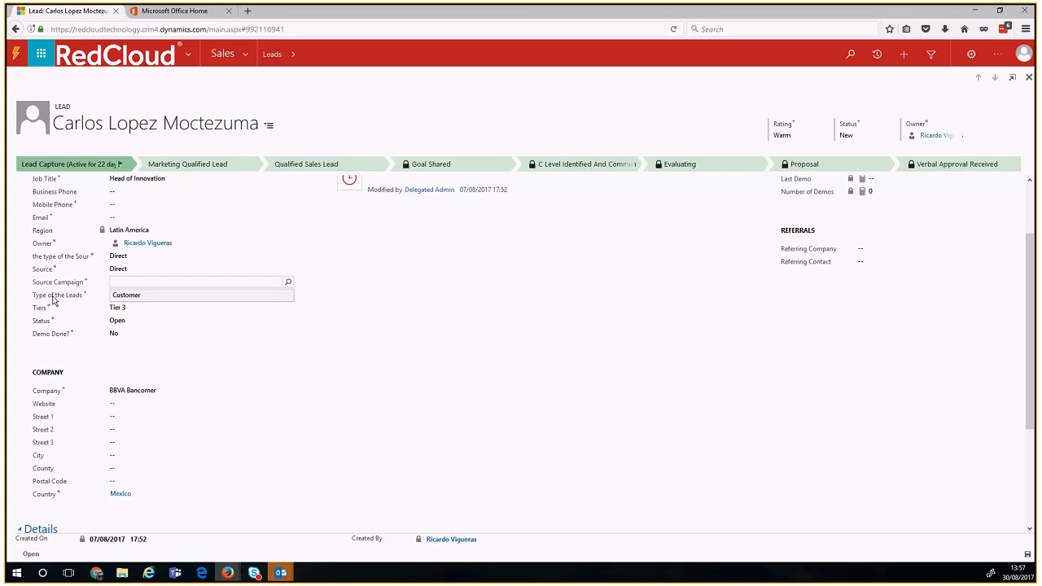
{"action": "left_click", "coordinate": [147, 297]}
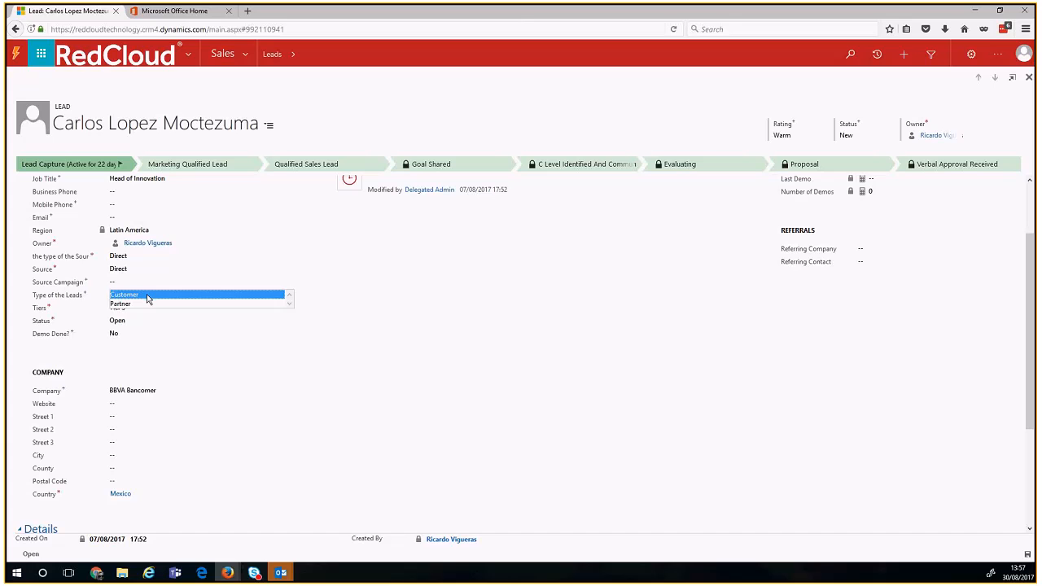
{"action": "left_click", "coordinate": [147, 296]}
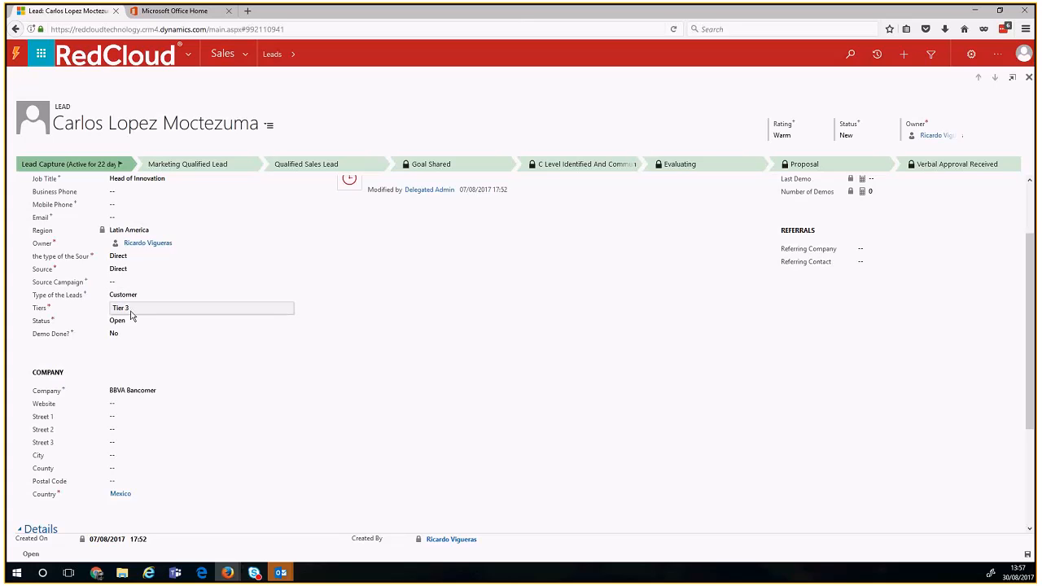
Step: Set the lead's Tiers value to Tier 3 and edit the Country field
{"action": "left_click", "coordinate": [131, 311]}
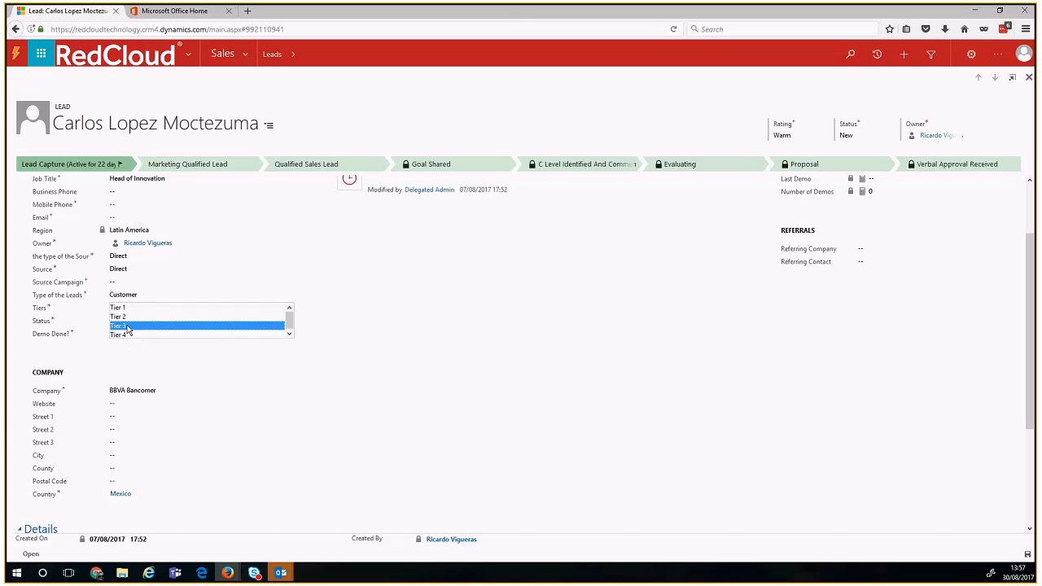
{"action": "left_click", "coordinate": [127, 327]}
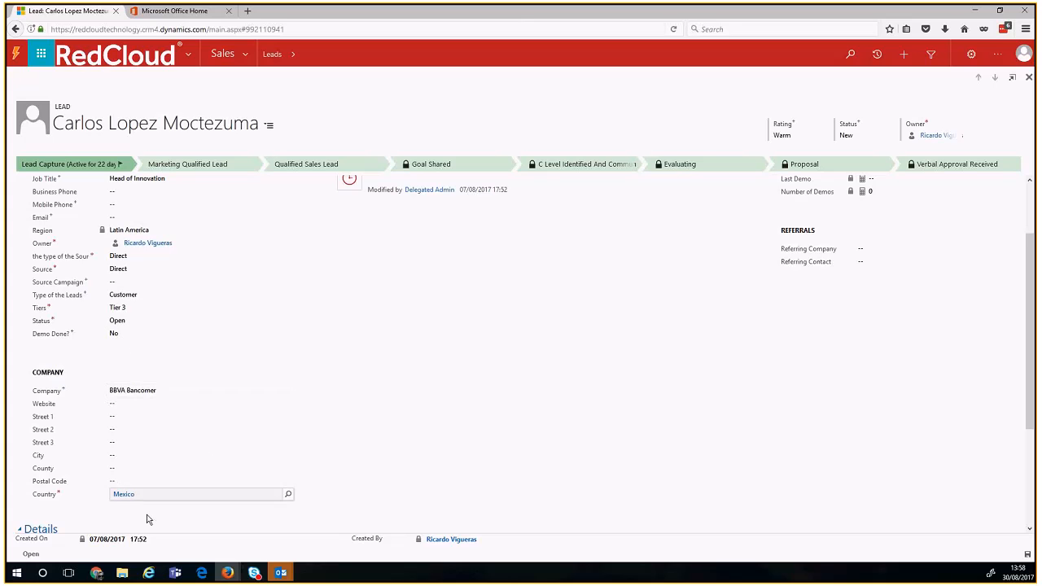
{"action": "left_click", "coordinate": [56, 499]}
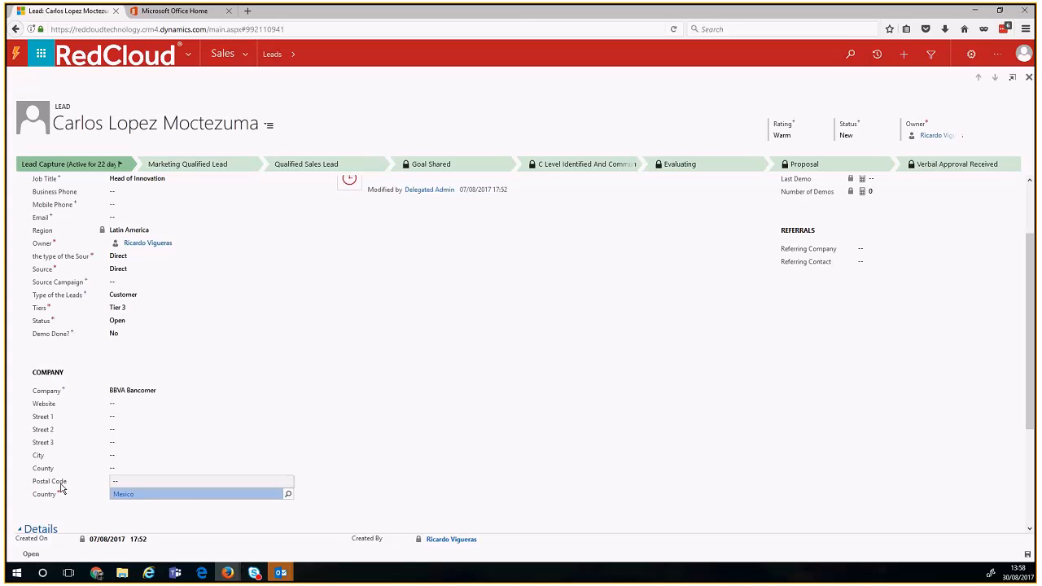
{"action": "key", "text": "Delete"}
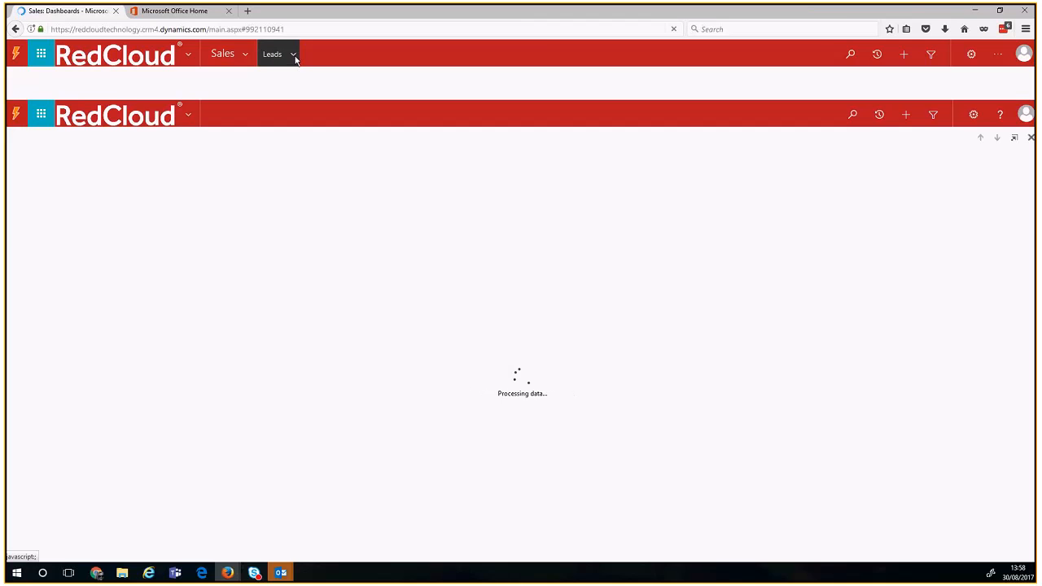
Step: Open a lead from the Leads breadcrumb's Recently Viewed list
{"action": "left_click", "coordinate": [294, 56]}
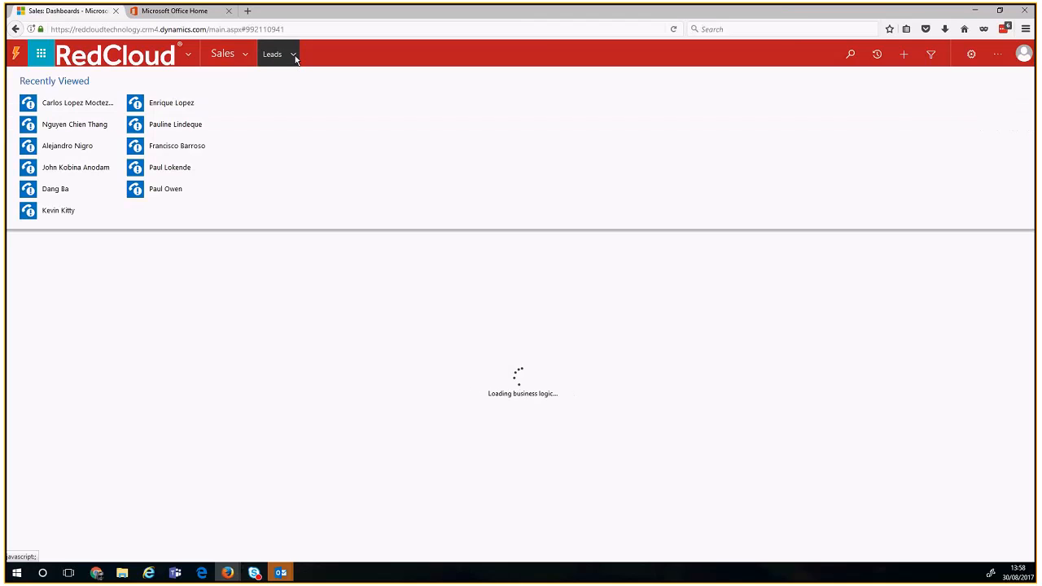
{"action": "left_click", "coordinate": [43, 110]}
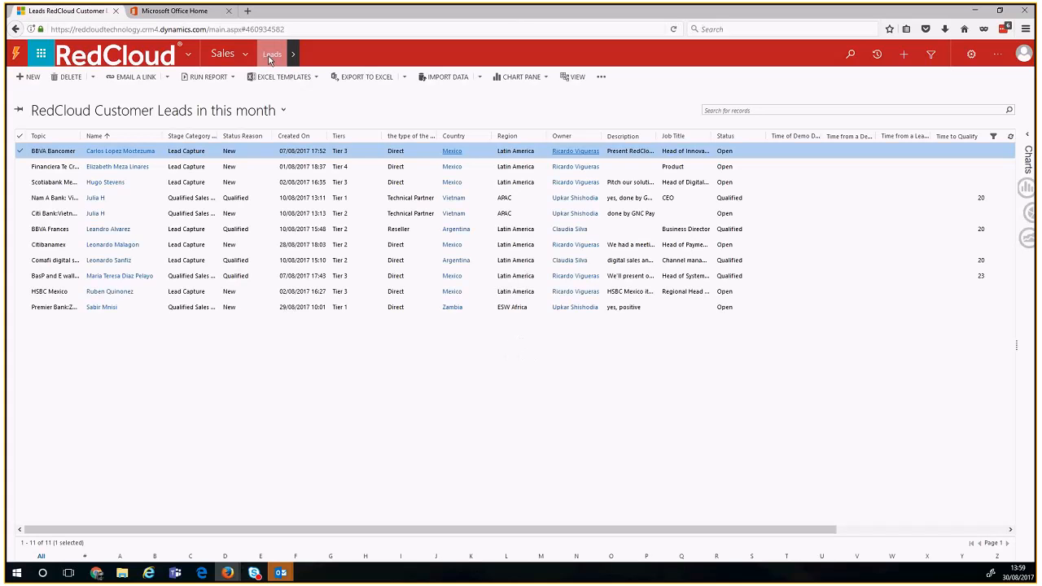
Step: Open the BBVA Bancomer lead from the 11-lead RedCloud Customer Leads list
{"action": "double_click", "coordinate": [160, 156]}
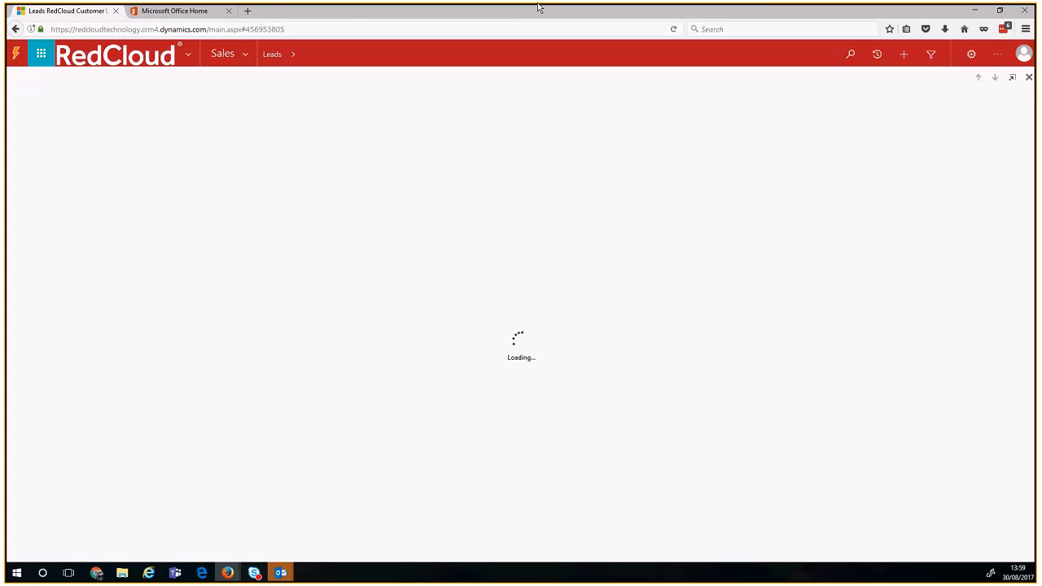
{"action": "mouse_move", "coordinate": [540, 10]}
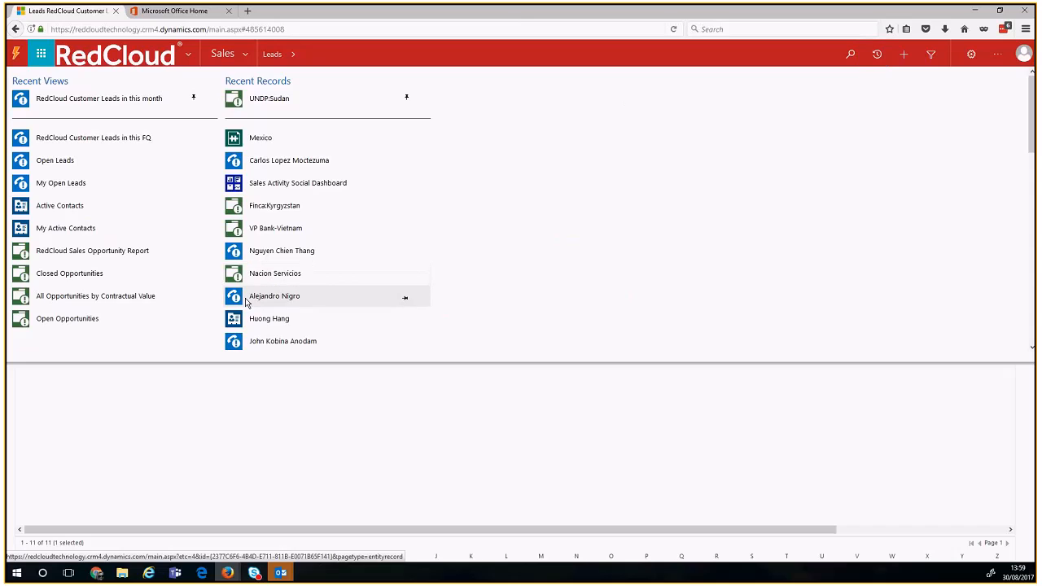
Step: Open the BBVA Bancomer lead record from the recent records list
{"action": "left_click", "coordinate": [246, 300]}
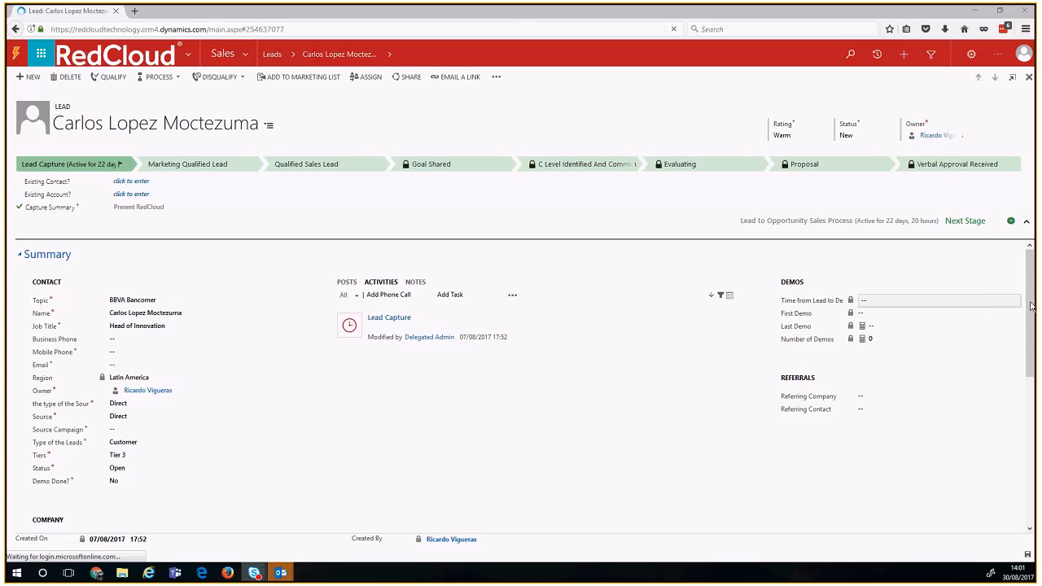
{"action": "scroll", "coordinate": [1031, 327], "scroll_direction": "down", "scroll_amount": 3}
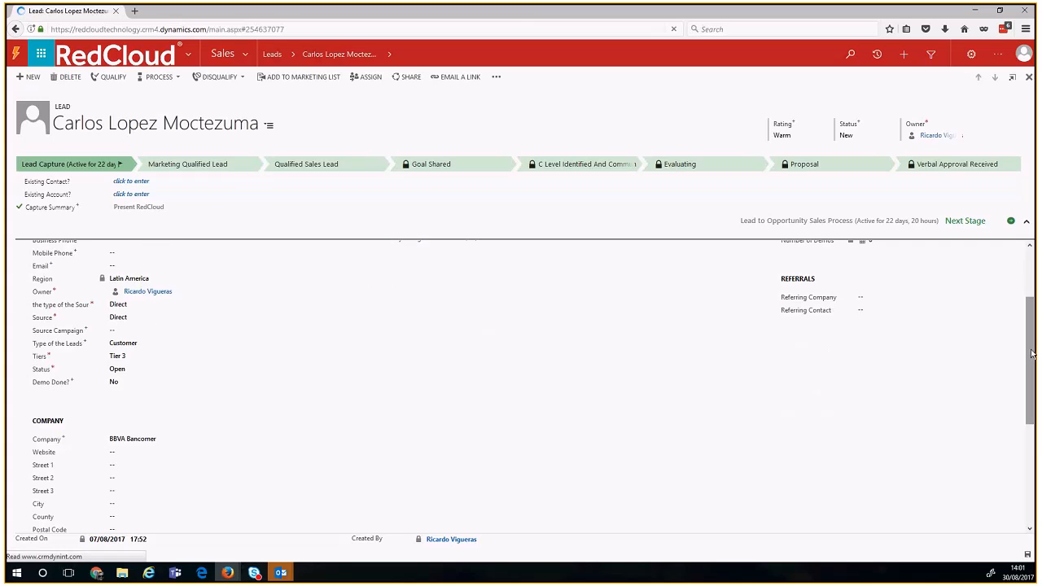
{"action": "left_click_drag", "start_coordinate": [1032, 356], "coordinate": [1034, 393]}
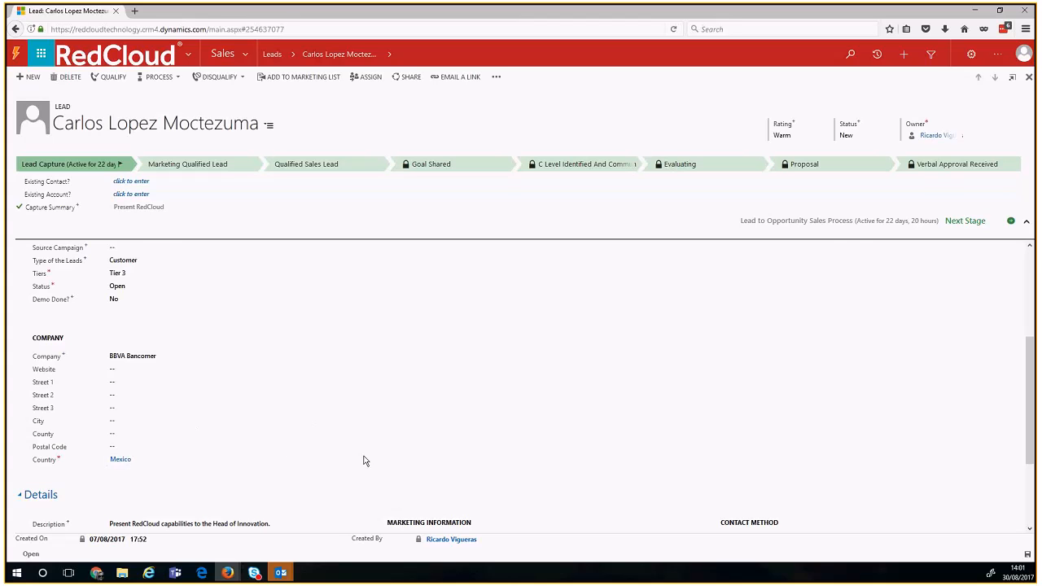
{"action": "scroll", "coordinate": [388, 457], "scroll_direction": "up", "scroll_amount": 1}
{"action": "scroll", "coordinate": [388, 457], "scroll_direction": "up", "scroll_amount": 5}
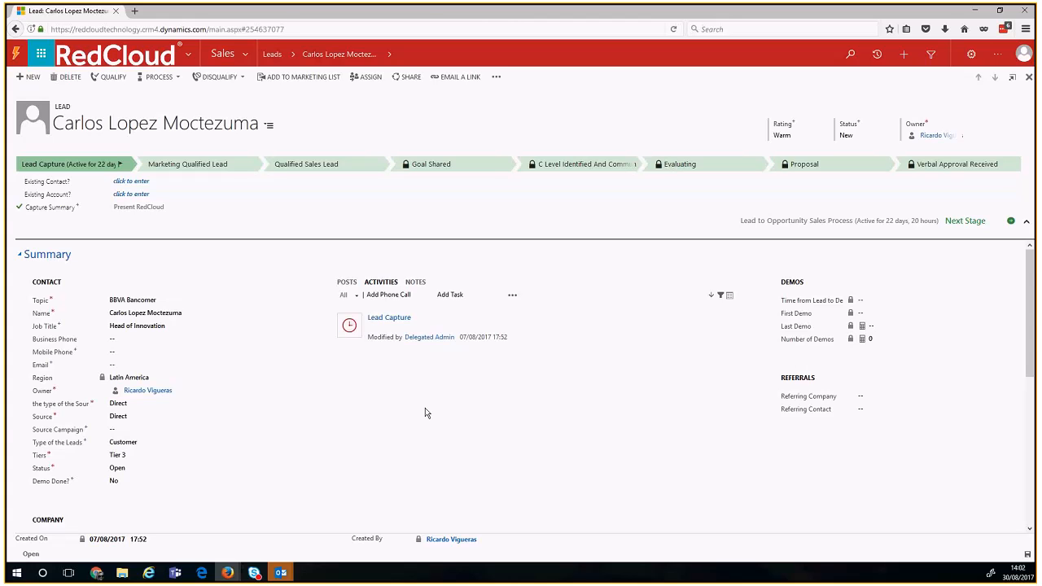
Step: Switch the lead's Summary to its posts feed and start a new post
{"action": "left_click", "coordinate": [347, 283]}
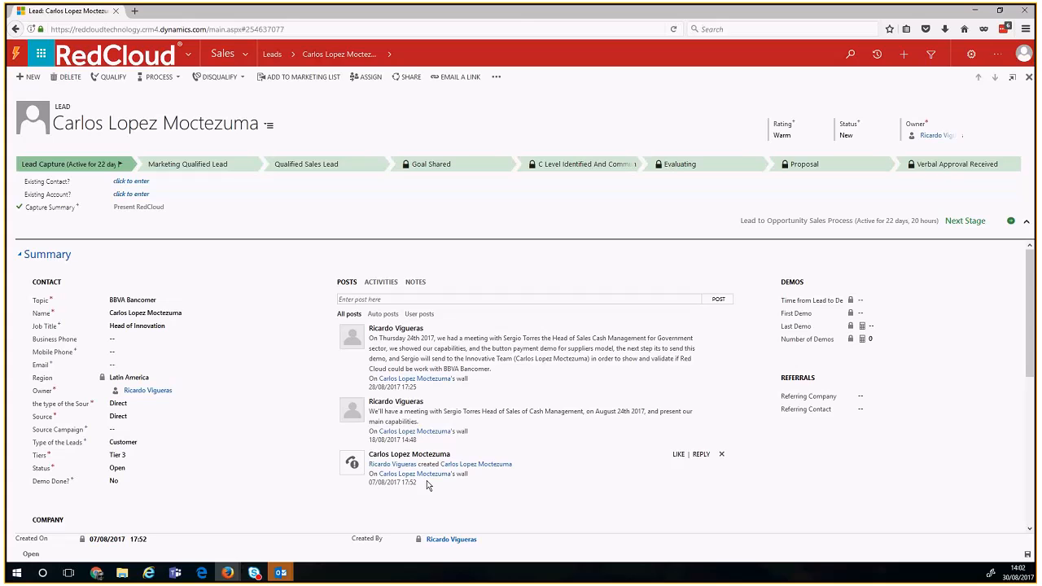
{"action": "left_click", "coordinate": [482, 301]}
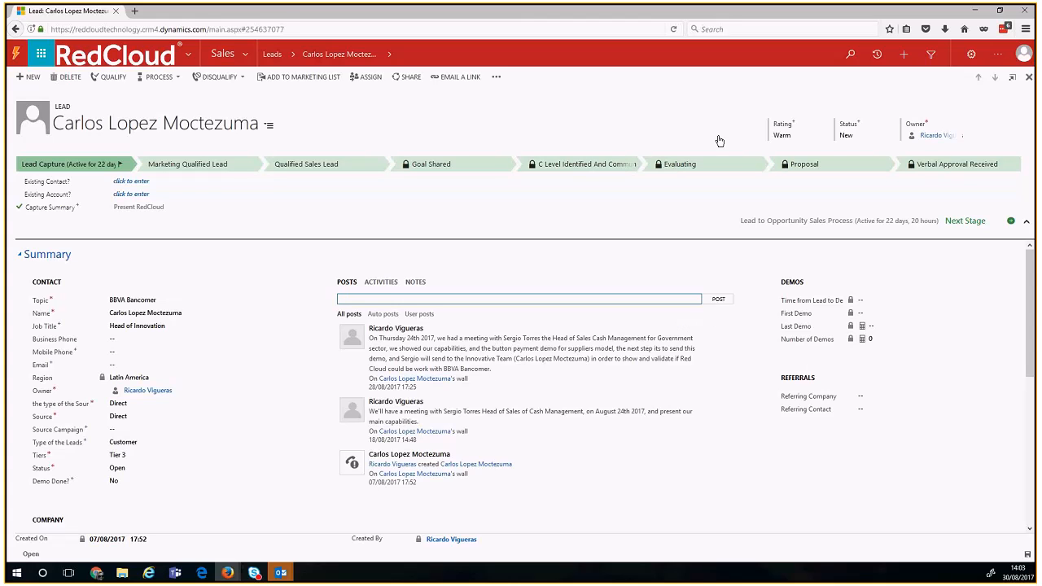
{"action": "left_click", "coordinate": [848, 64]}
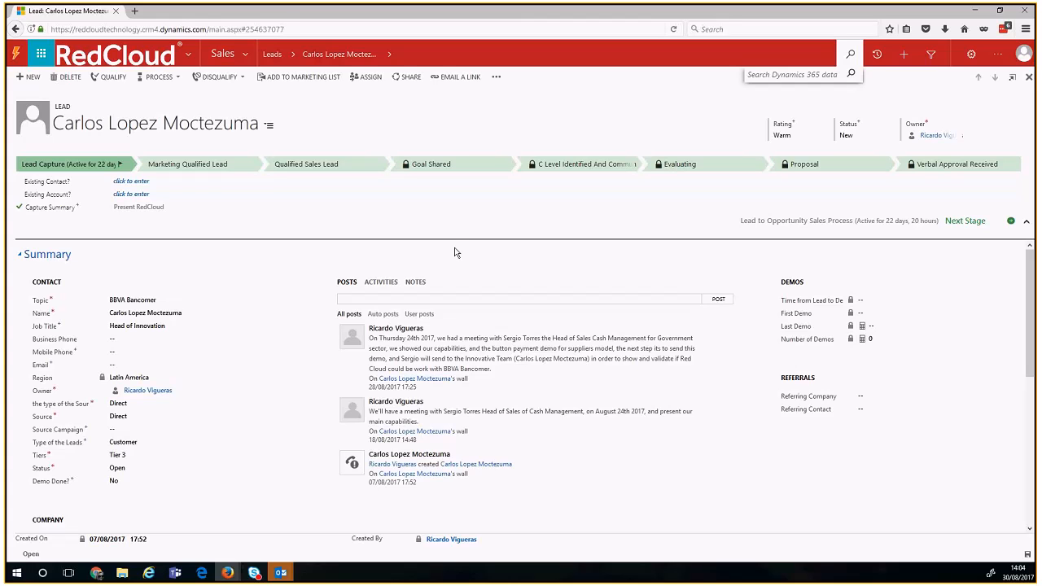
Step: Return to the lead's activities list and begin a new phone call
{"action": "left_click", "coordinate": [389, 287]}
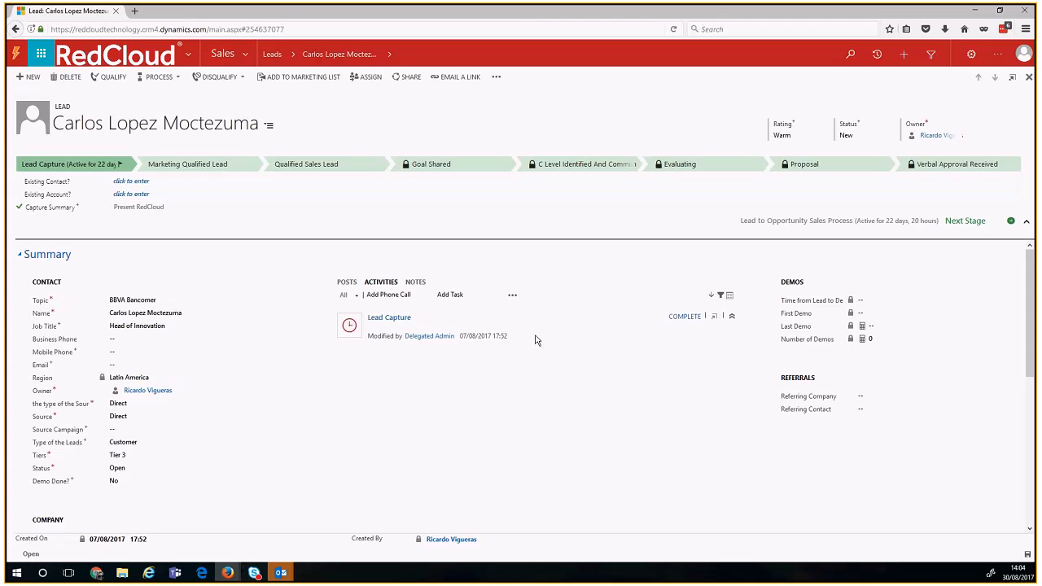
{"action": "left_click", "coordinate": [383, 295]}
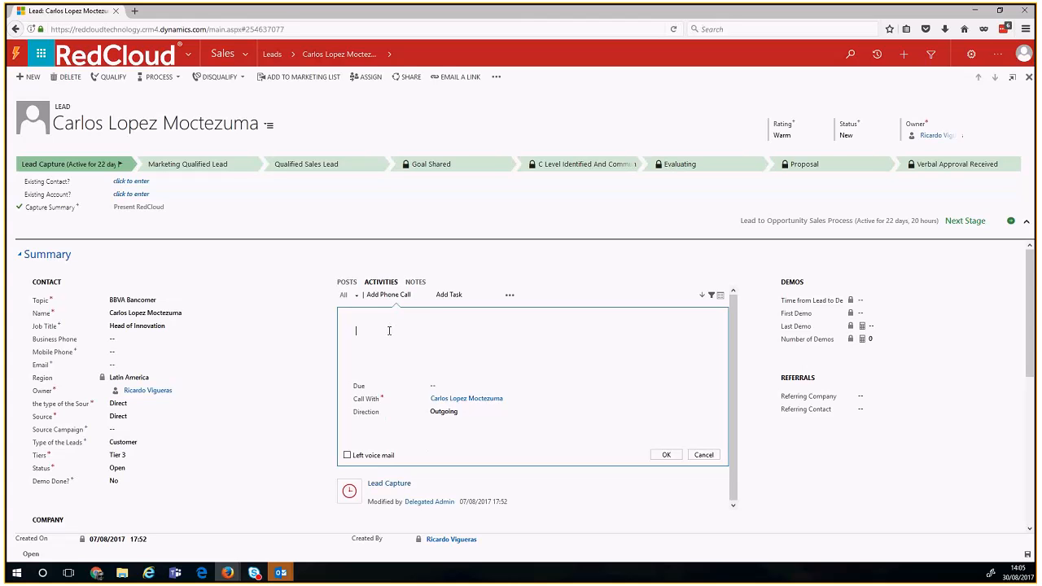
Step: Start the phone call description with 'Initial Call -'
{"action": "left_click", "coordinate": [389, 332]}
{"action": "type", "text": "Initial Call -"}
{"action": "double_click", "coordinate": [356, 389]}
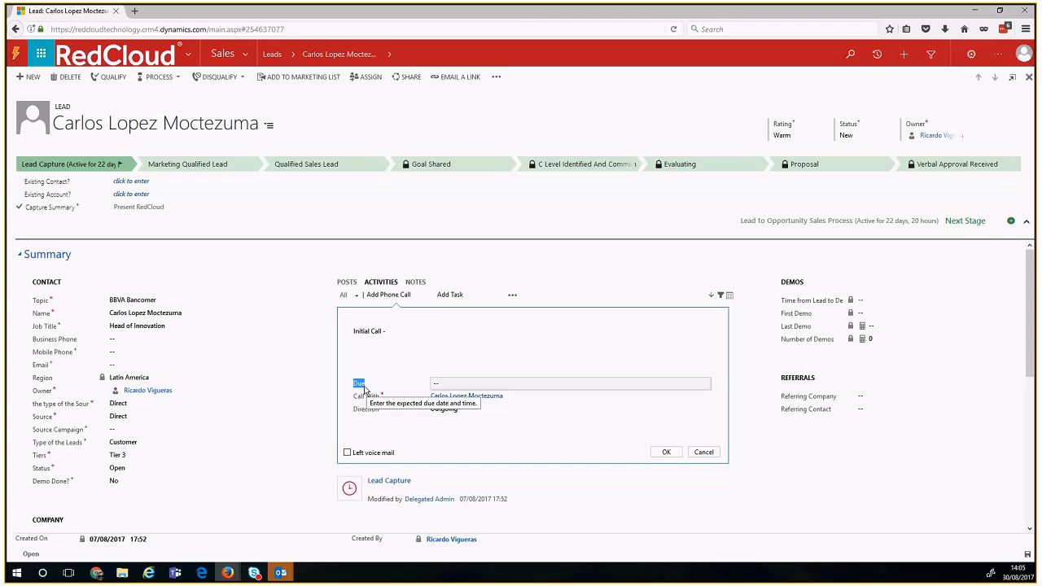
{"action": "left_click", "coordinate": [365, 391]}
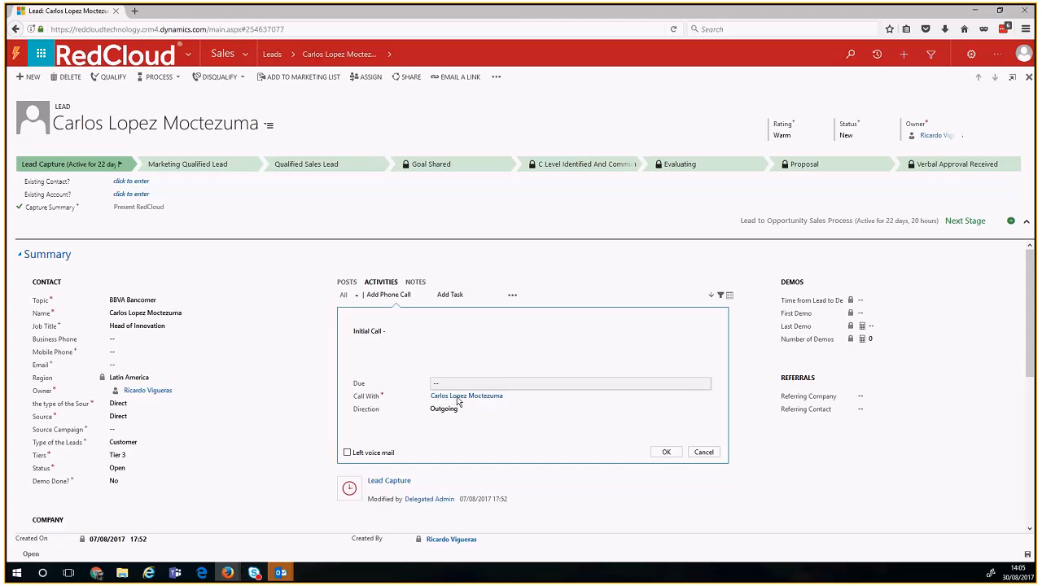
Step: Add a looked-up contact to Call With, then remove them again
{"action": "left_click", "coordinate": [458, 399]}
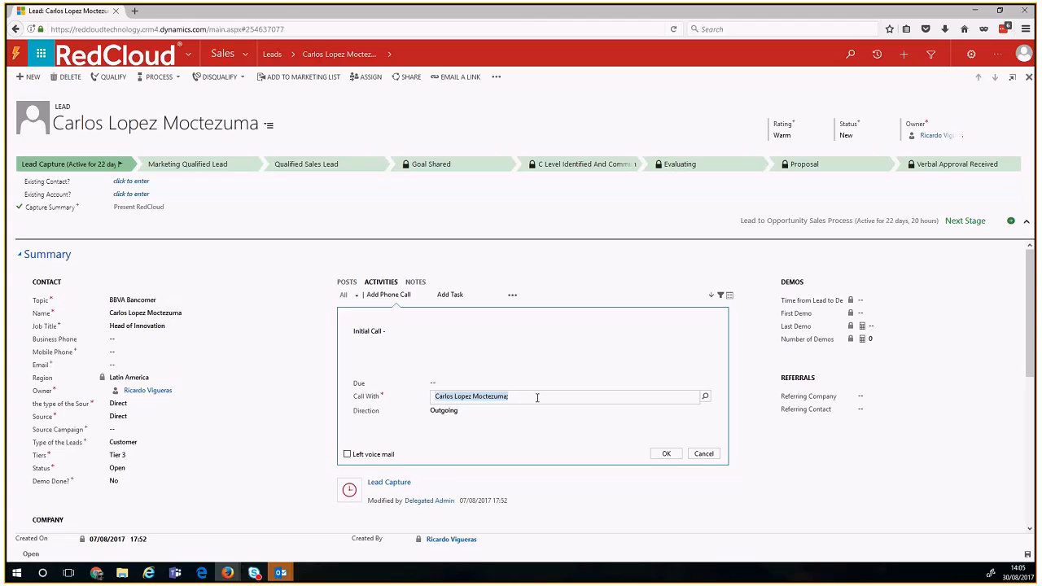
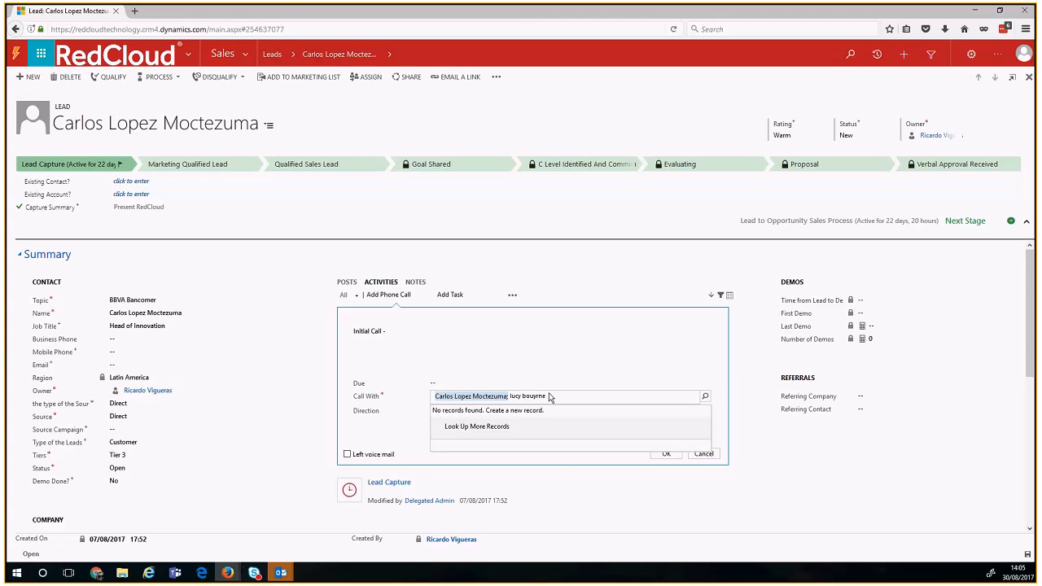
{"action": "type", "text": "p"}
{"action": "key", "text": "BackSpace"}
{"action": "type", "text": "ourn"}
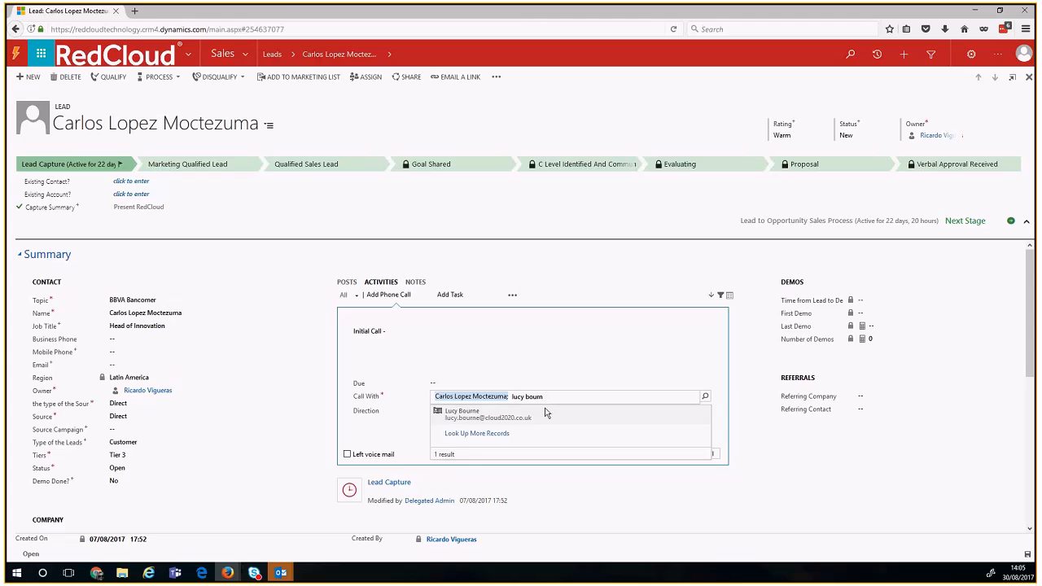
{"action": "left_click", "coordinate": [546, 414]}
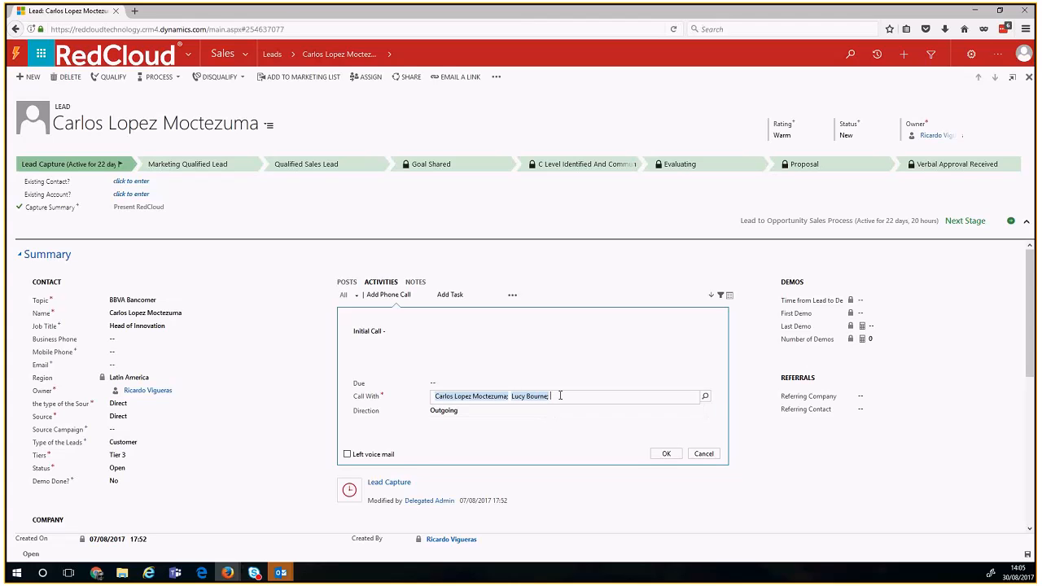
{"action": "key", "text": "BackSpace"}
Step: Toggle the call direction to incoming and back to outgoing, then discard the call
{"action": "left_click", "coordinate": [468, 411]}
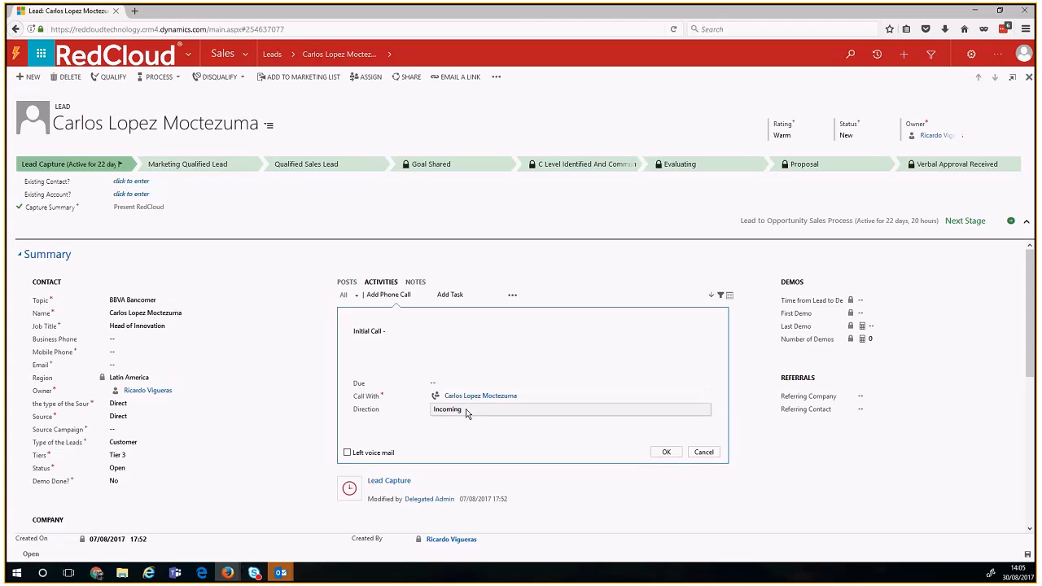
{"action": "left_click", "coordinate": [466, 411]}
{"action": "left_click_drag", "start_coordinate": [354, 455], "coordinate": [397, 457]}
{"action": "left_click", "coordinate": [398, 457]}
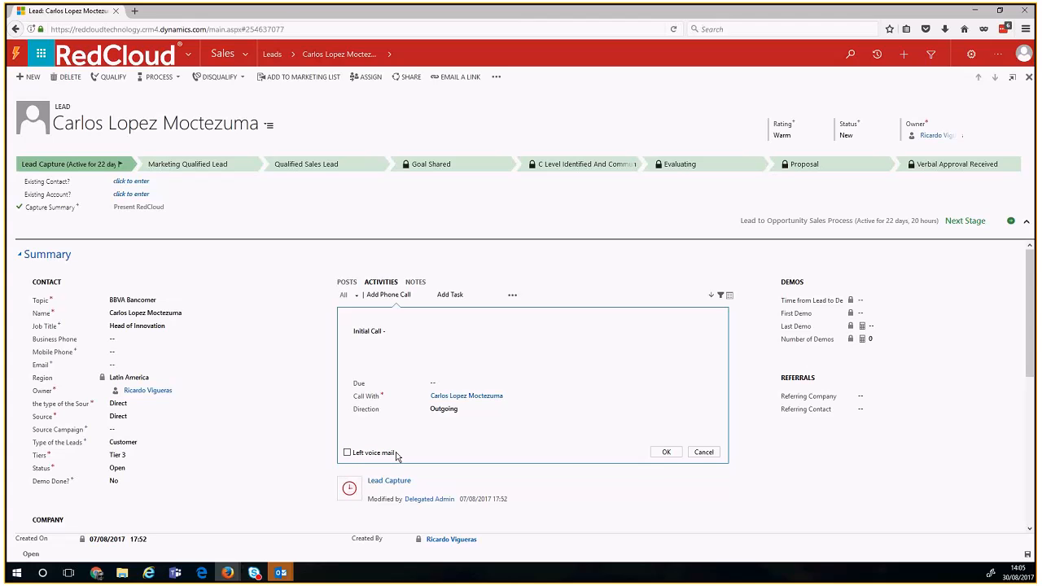
{"action": "left_click", "coordinate": [703, 451]}
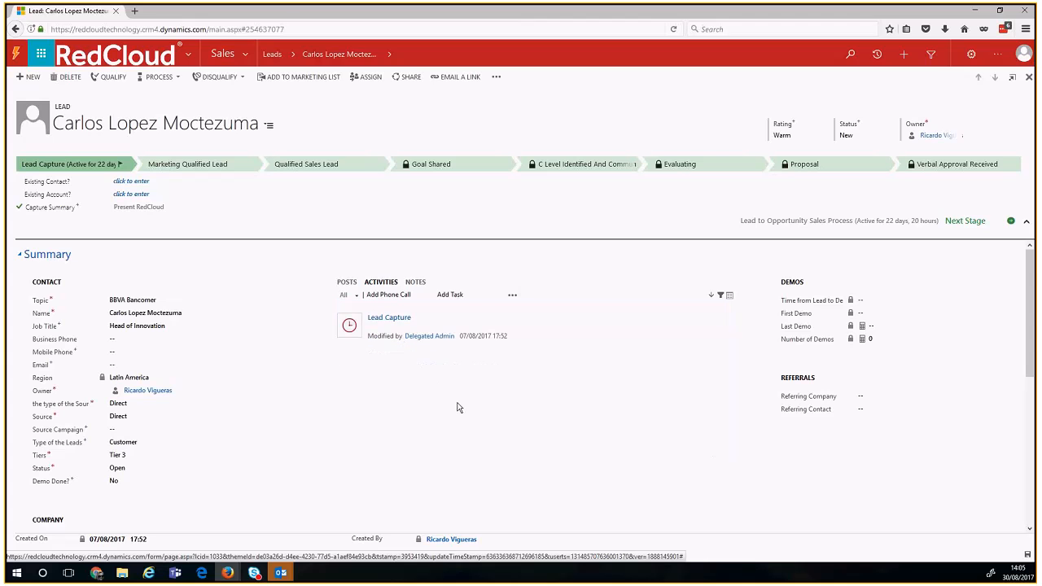
Step: Start a new task with a 'Follow up with' subject naming the lead's contact
{"action": "left_click", "coordinate": [445, 297]}
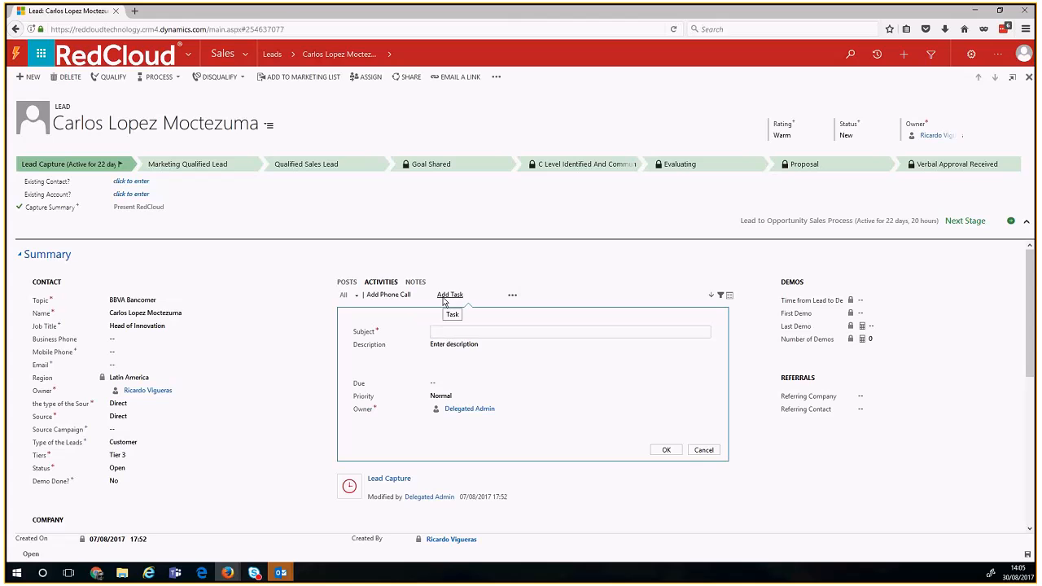
{"action": "type", "text": "Follow up with Carllos"}
{"action": "left_click", "coordinate": [445, 350]}
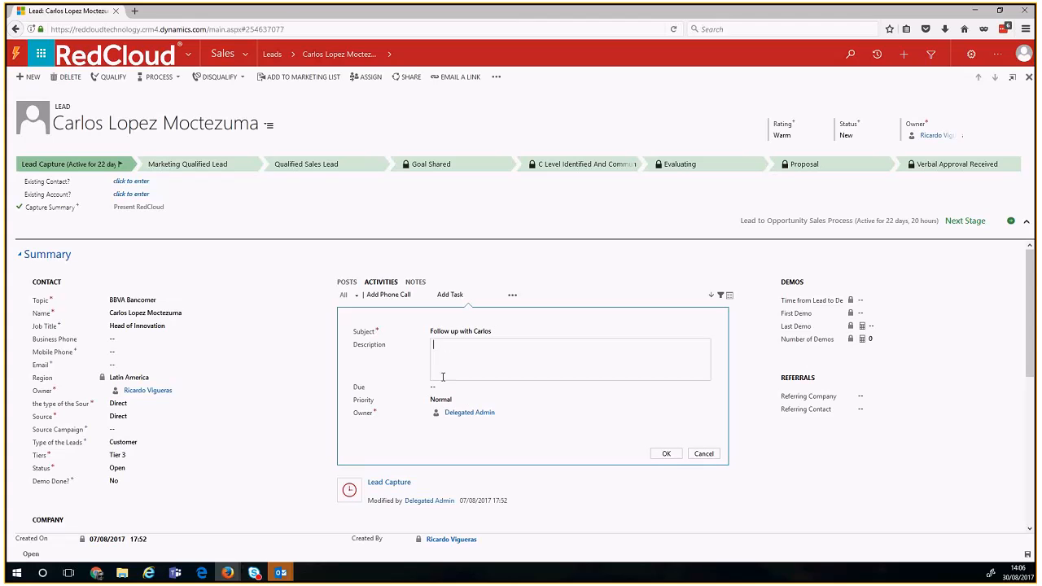
Step: Set the task's due date to 31 August from the calendar
{"action": "left_click", "coordinate": [439, 389]}
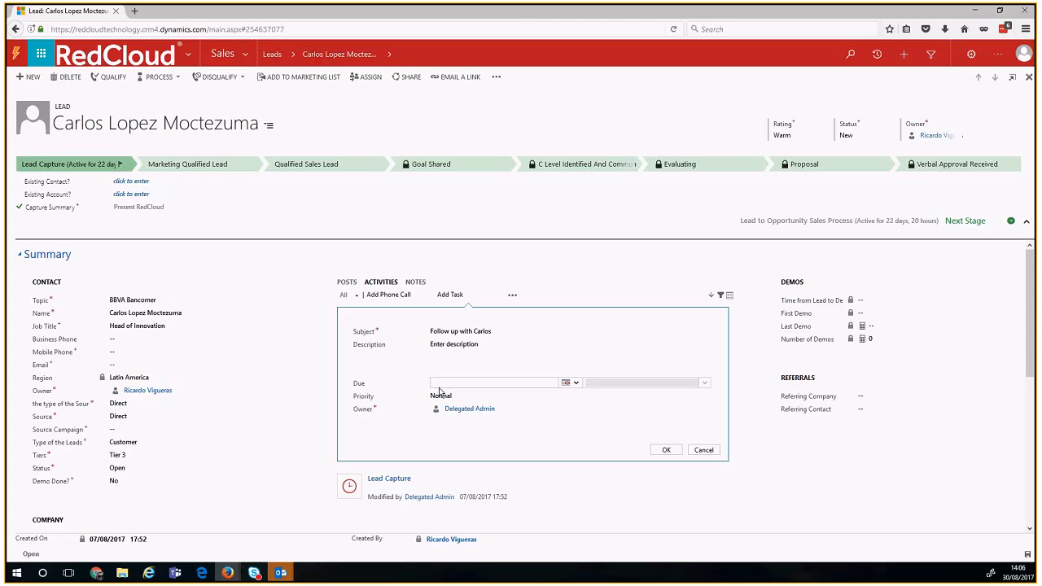
{"action": "left_click", "coordinate": [565, 382]}
{"action": "left_click", "coordinate": [609, 451]}
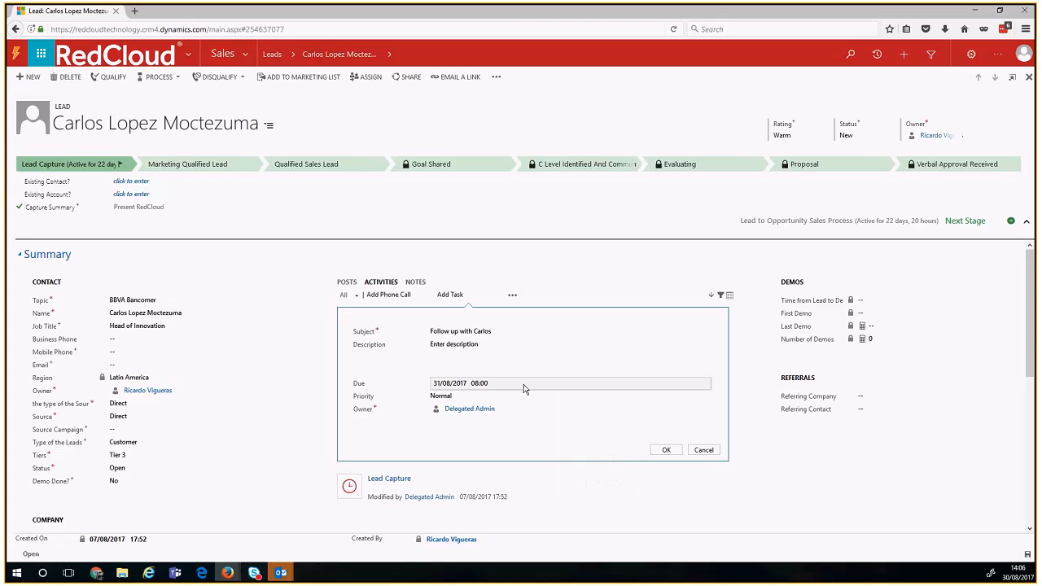
Step: Clear the task owner, try an owner lookup name, remove it, and discard the task
{"action": "left_click", "coordinate": [520, 409]}
{"action": "key", "text": "BackSpace"}
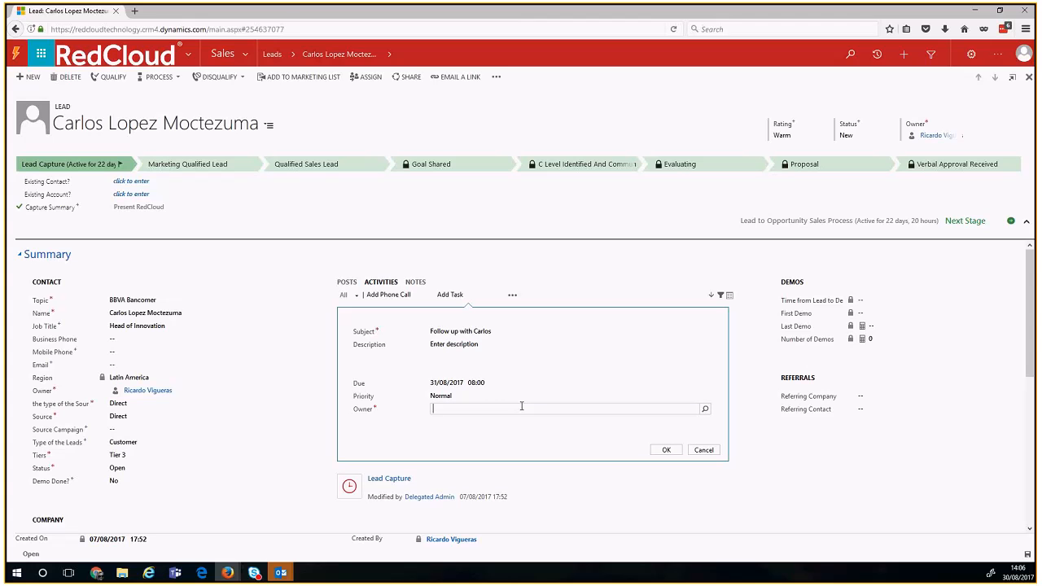
{"action": "type", "text": "Luis"}
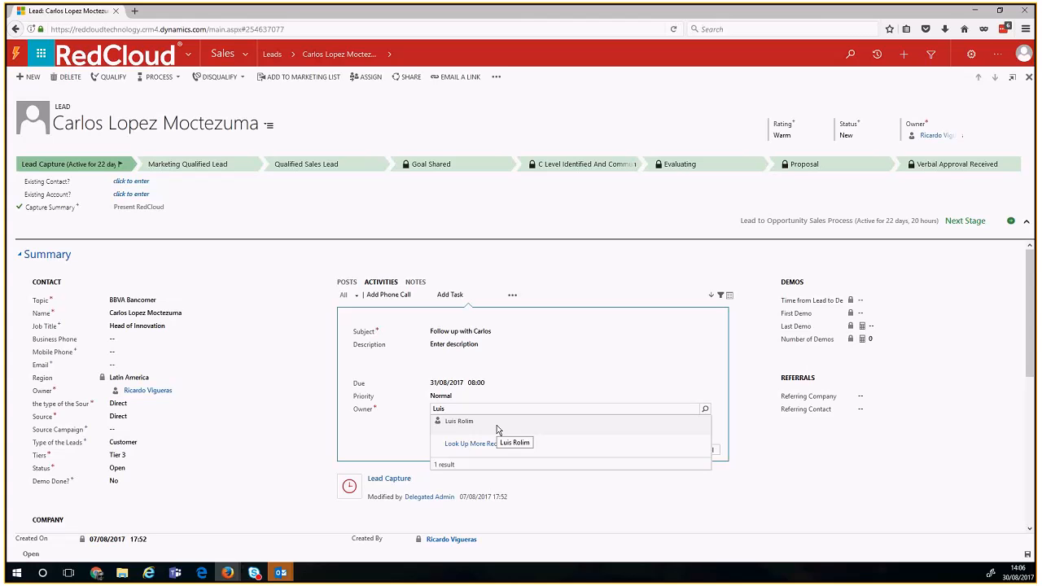
{"action": "left_click", "coordinate": [509, 373]}
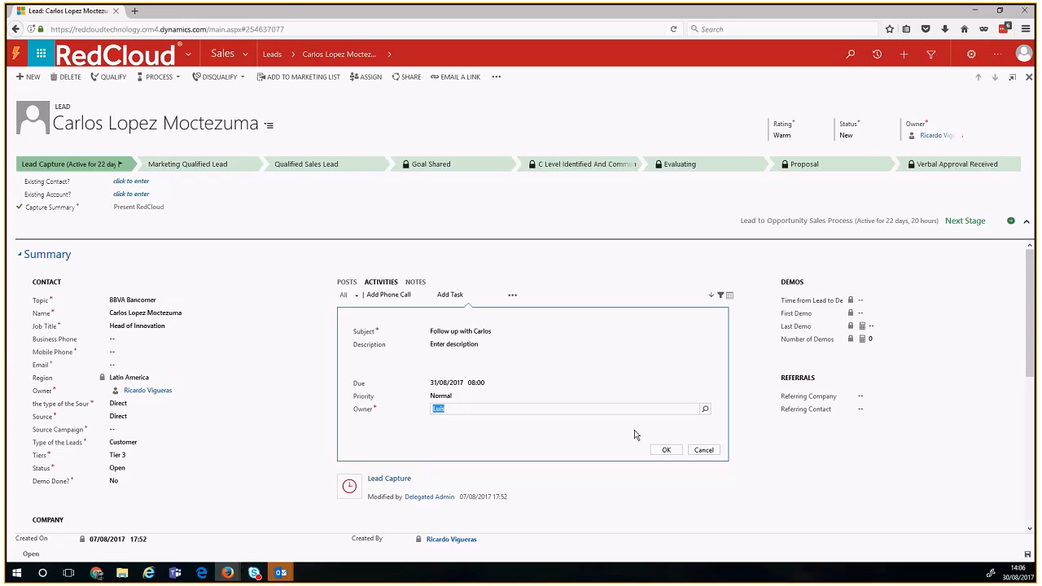
{"action": "key", "text": "BackSpace"}
{"action": "left_click", "coordinate": [703, 451]}
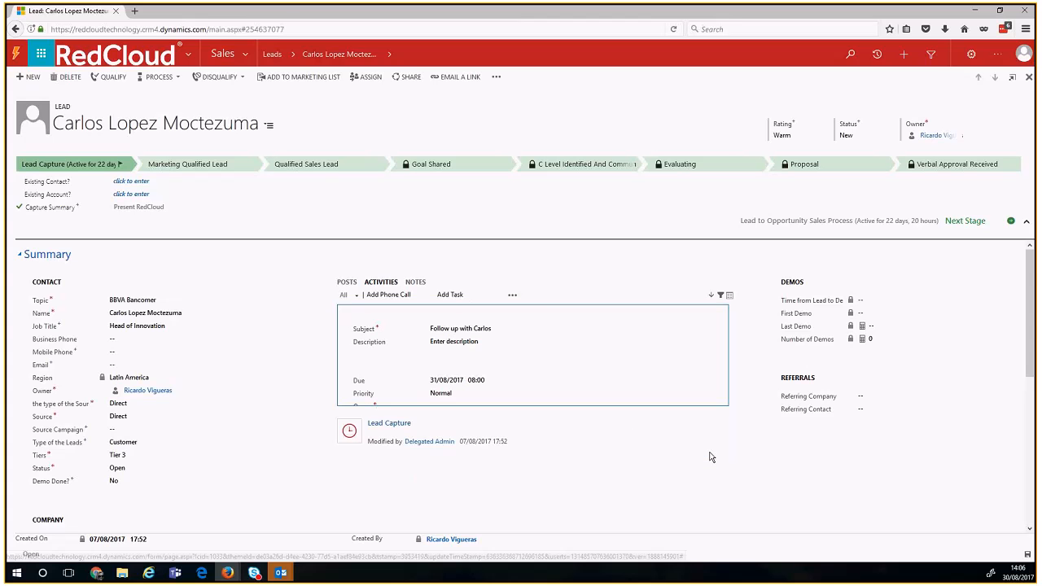
Step: Create a new email from the lead and add a looked-up contact as a second To recipient
{"action": "left_click", "coordinate": [512, 296]}
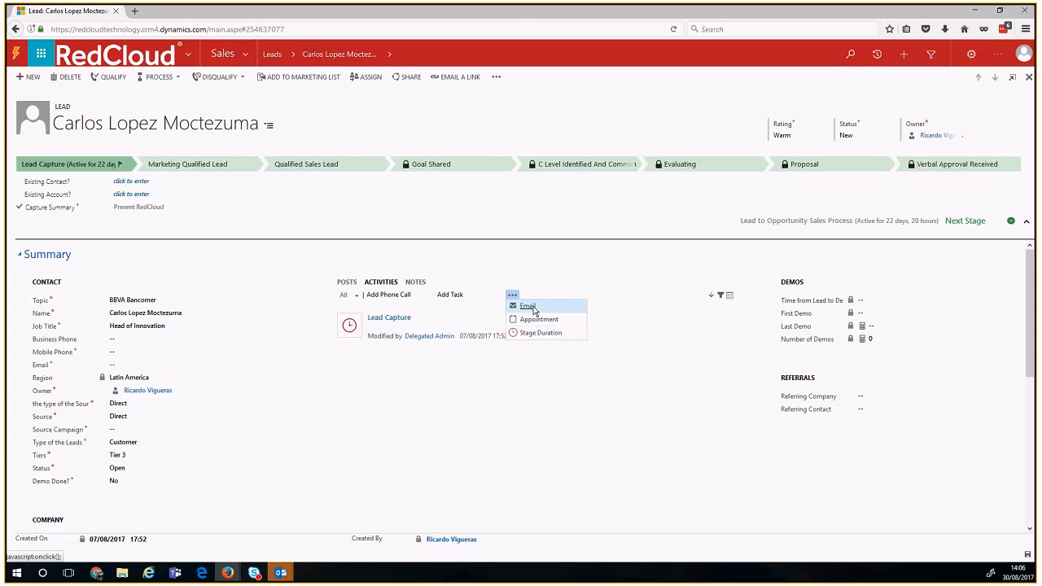
{"action": "left_click", "coordinate": [533, 308]}
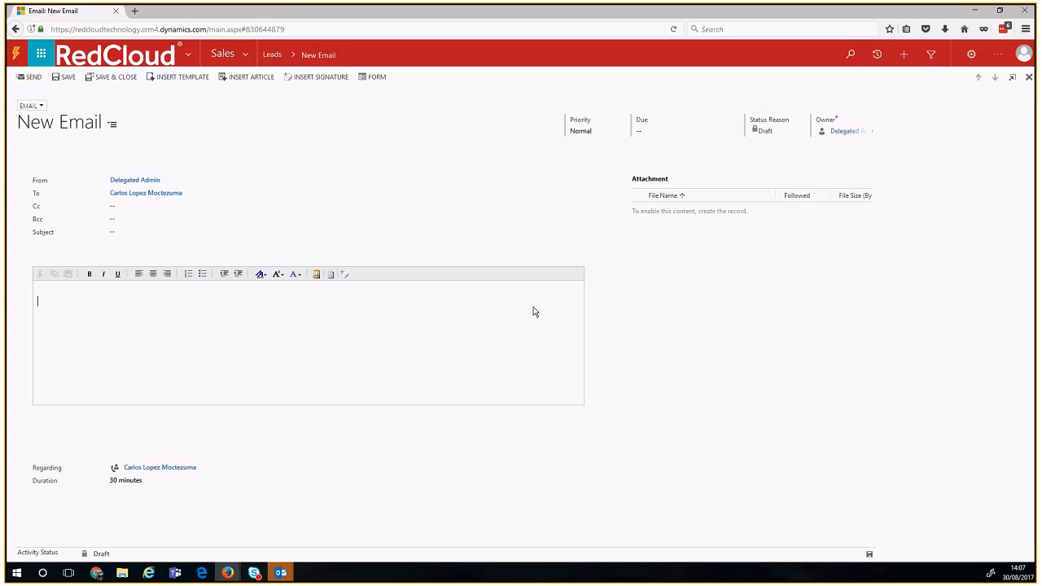
{"action": "left_click", "coordinate": [190, 182]}
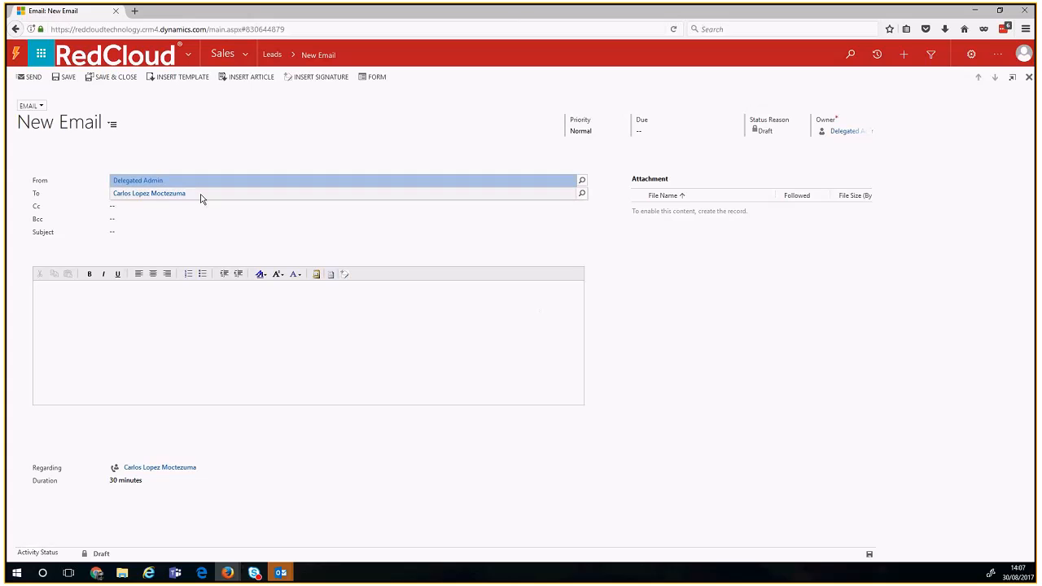
{"action": "left_click", "coordinate": [205, 196]}
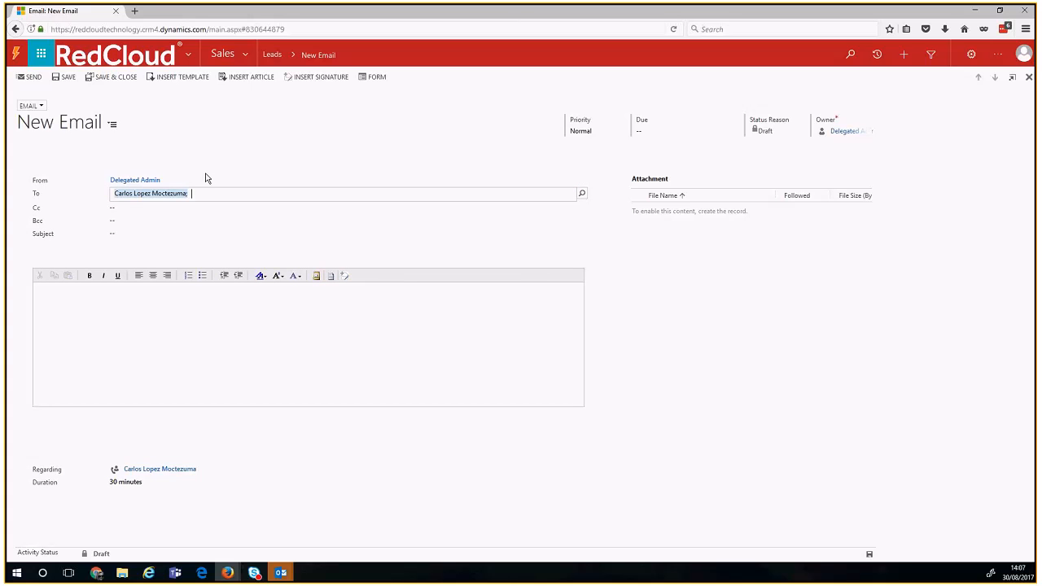
{"action": "type", "text": "lucy"}
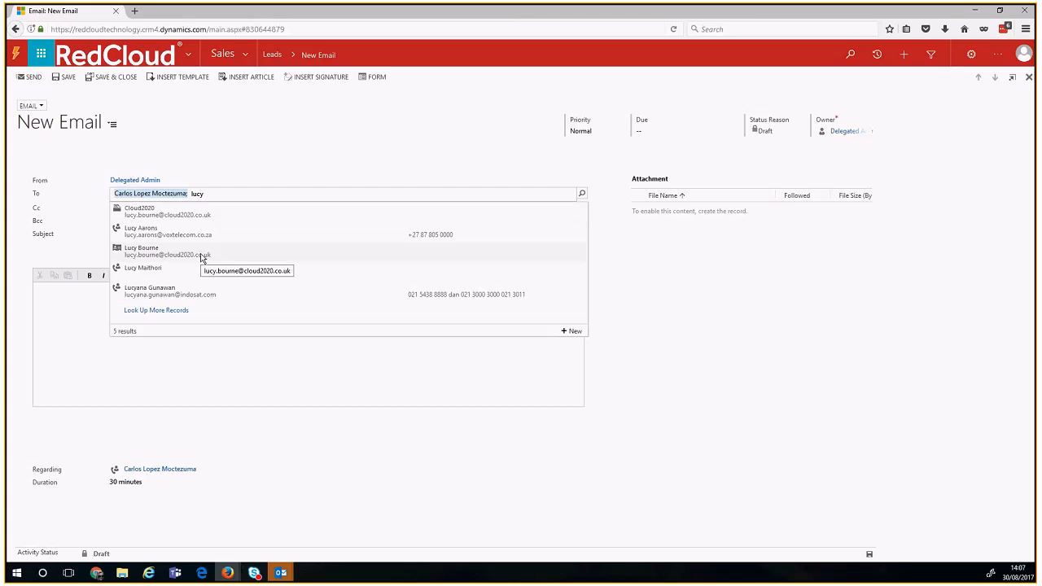
{"action": "left_click", "coordinate": [202, 257]}
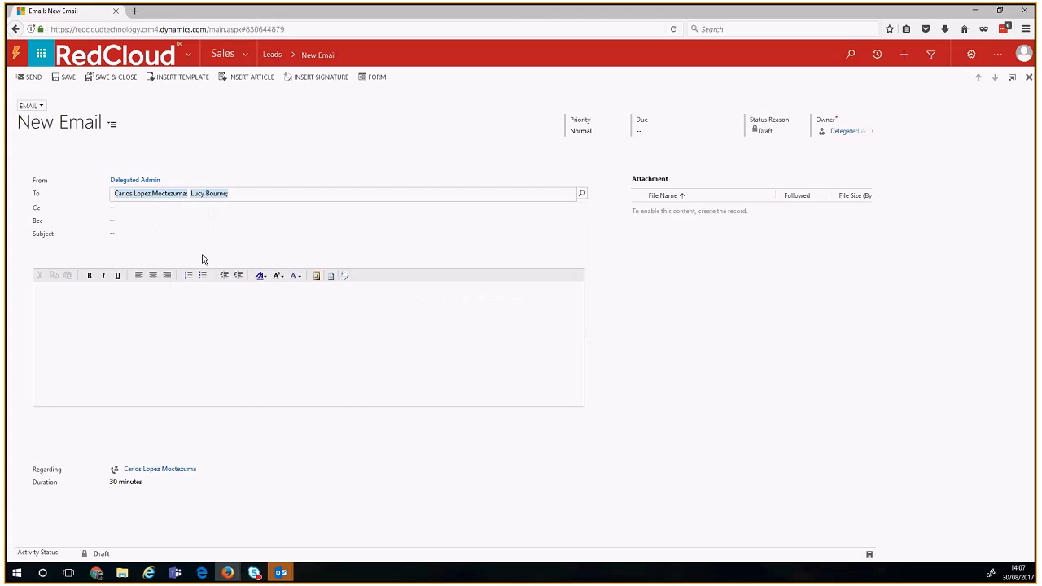
{"action": "left_click", "coordinate": [115, 235]}
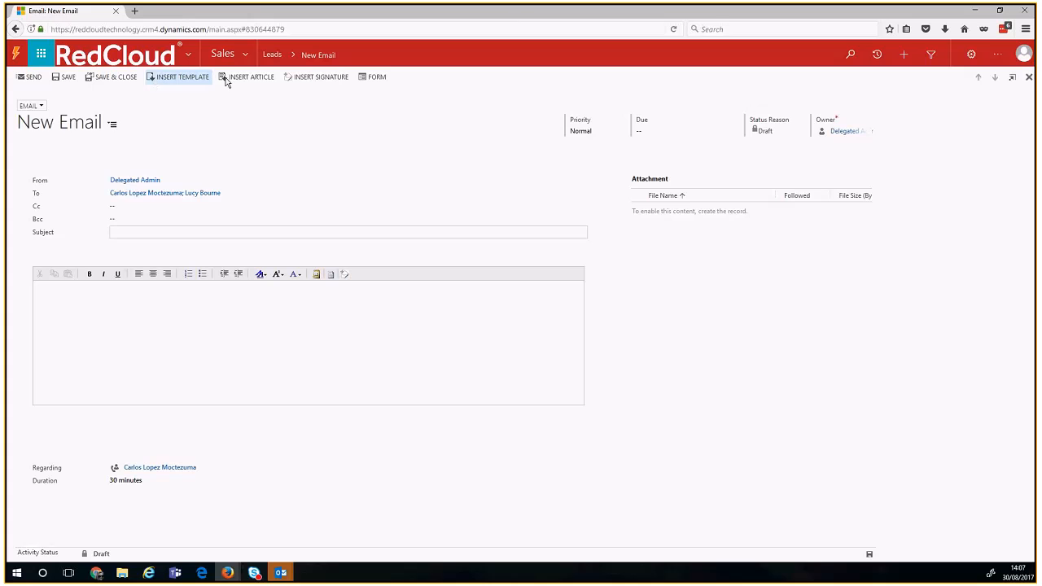
Step: Apply the Lead Reply - Trade Show Visit template to the email, using the regarding lead
{"action": "left_click", "coordinate": [167, 88]}
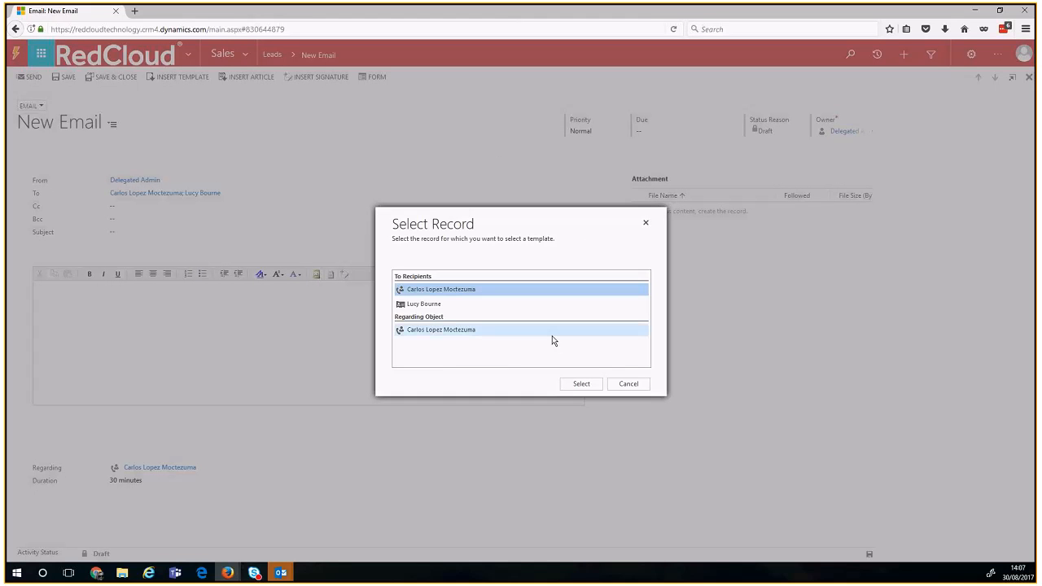
{"action": "left_click", "coordinate": [545, 332]}
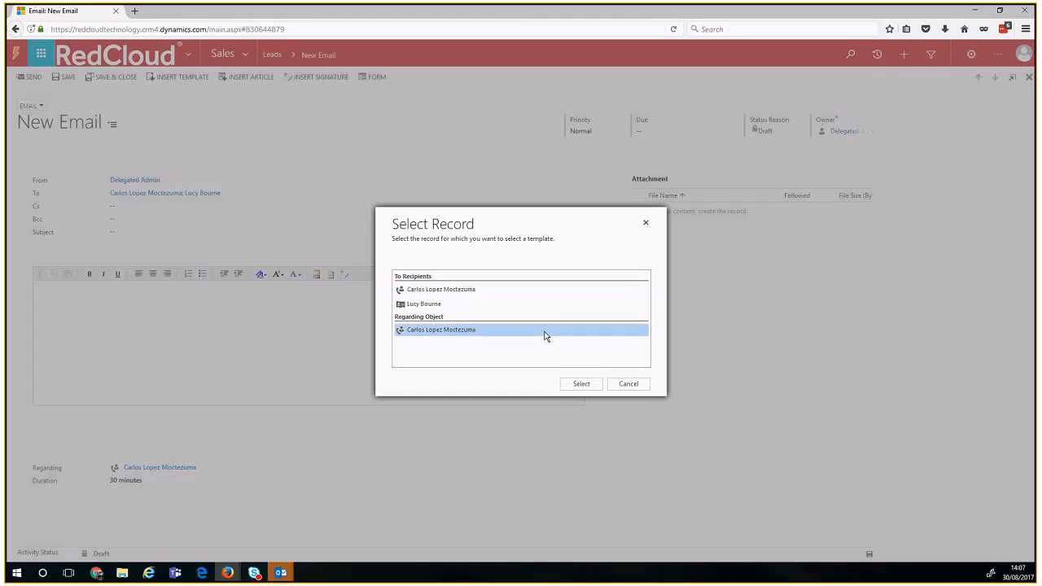
{"action": "left_click", "coordinate": [580, 385]}
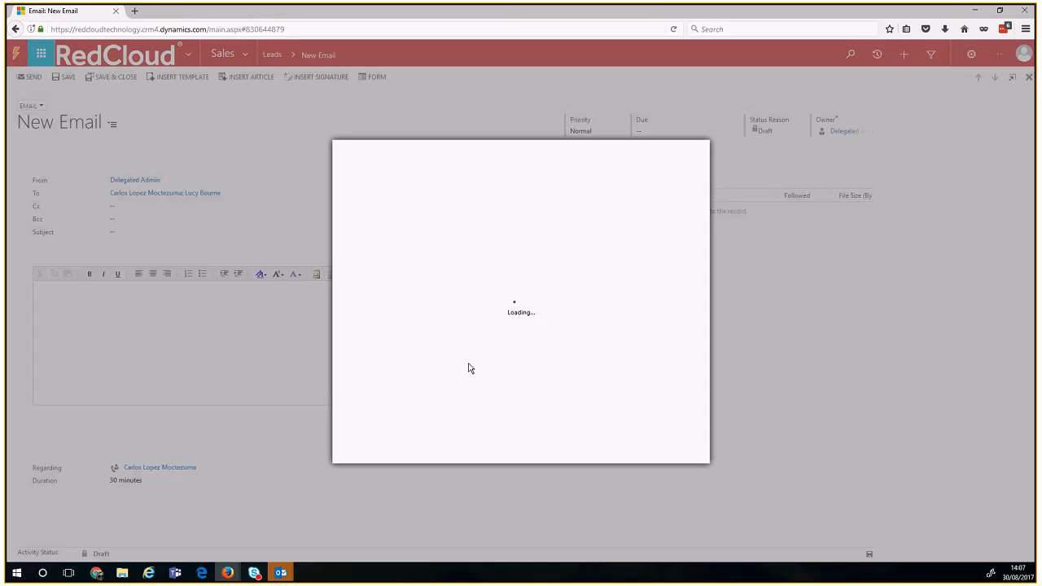
{"action": "left_click", "coordinate": [447, 305]}
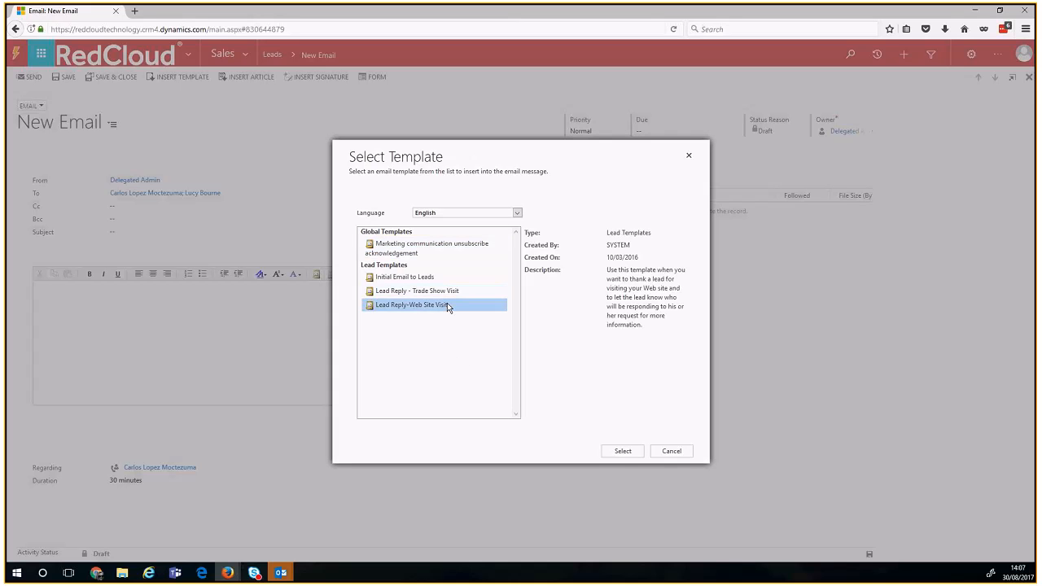
{"action": "left_click", "coordinate": [455, 297]}
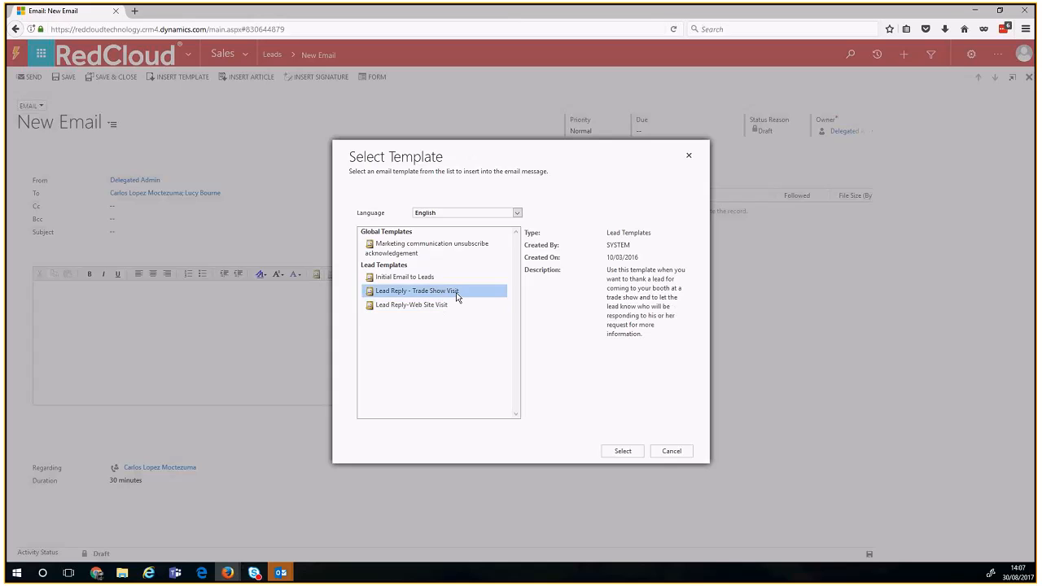
{"action": "left_click", "coordinate": [617, 454]}
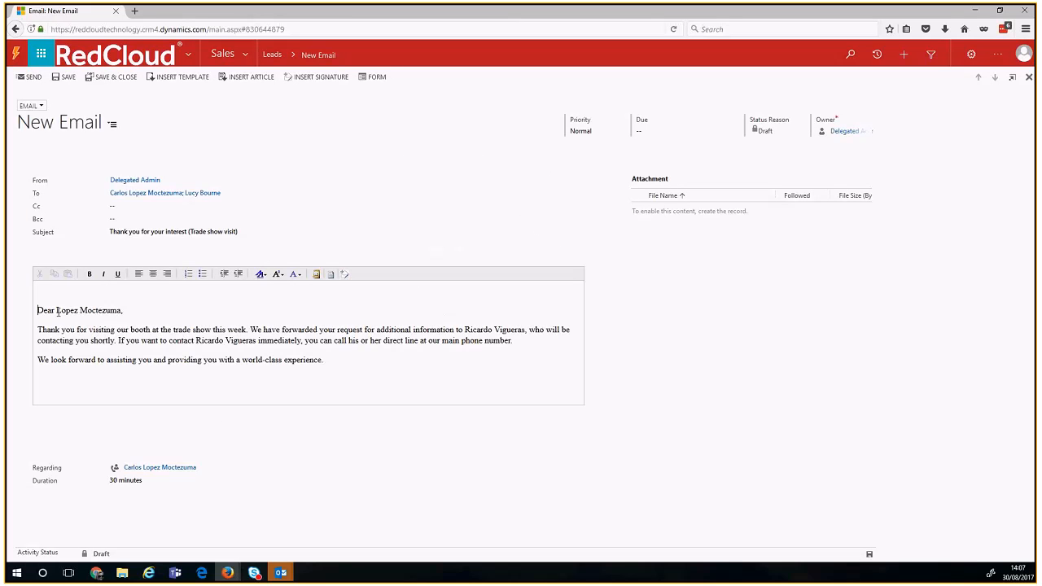
Step: Select the greeting name and part of the template body text for review
{"action": "left_click_drag", "start_coordinate": [57, 311], "coordinate": [124, 311]}
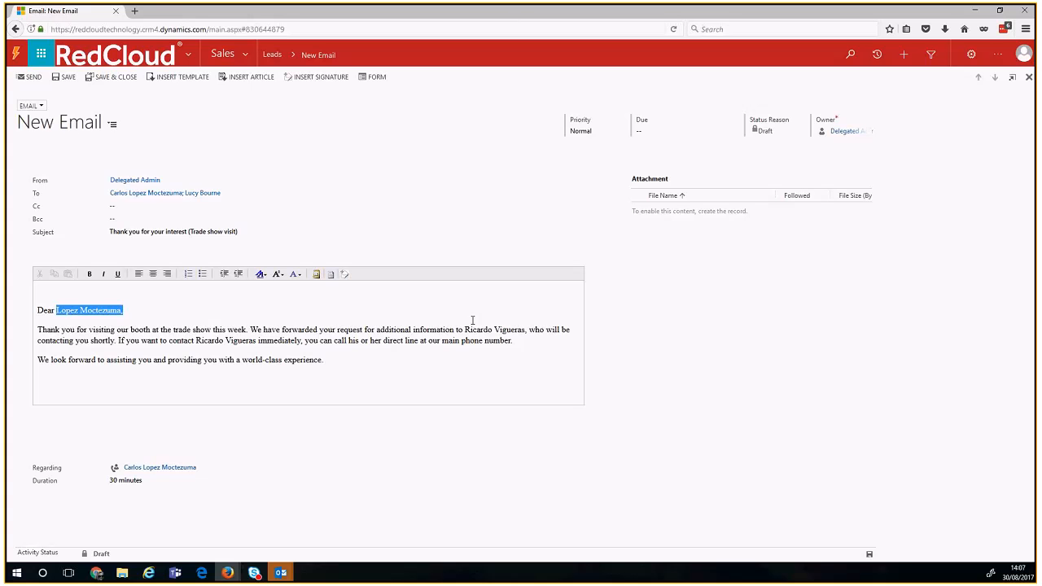
{"action": "left_click_drag", "start_coordinate": [145, 330], "coordinate": [249, 341]}
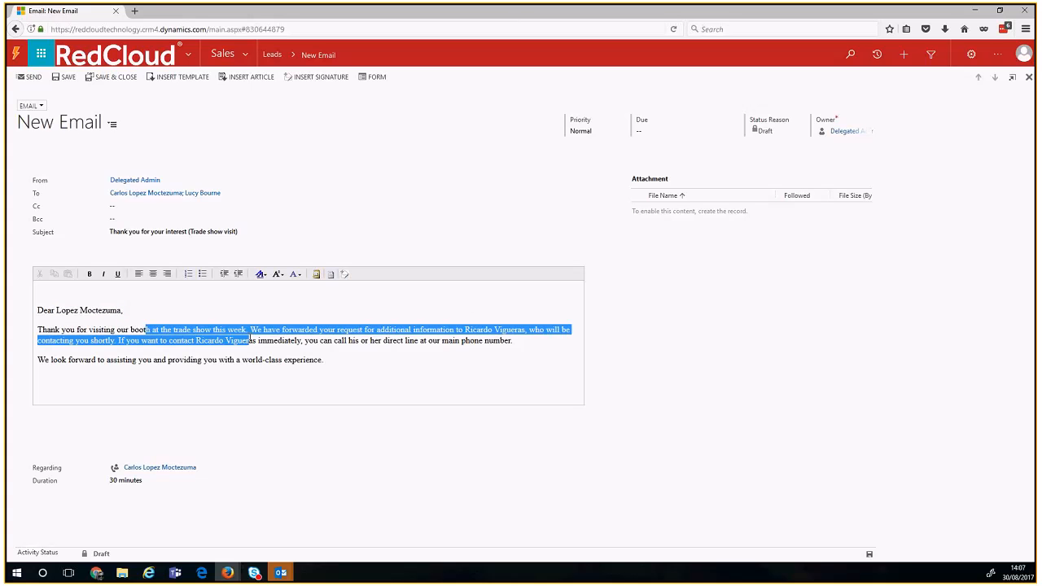
{"action": "left_click", "coordinate": [386, 379]}
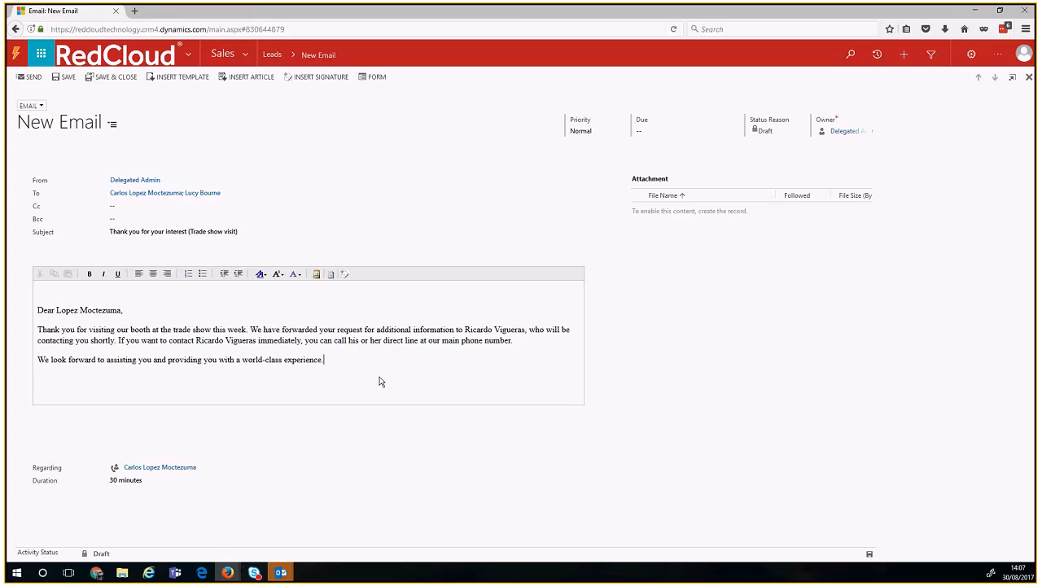
Step: Add the contact's first name after 'Dear' and save the draft
{"action": "left_click", "coordinate": [57, 310]}
{"action": "type", "text": "Carlos,"}
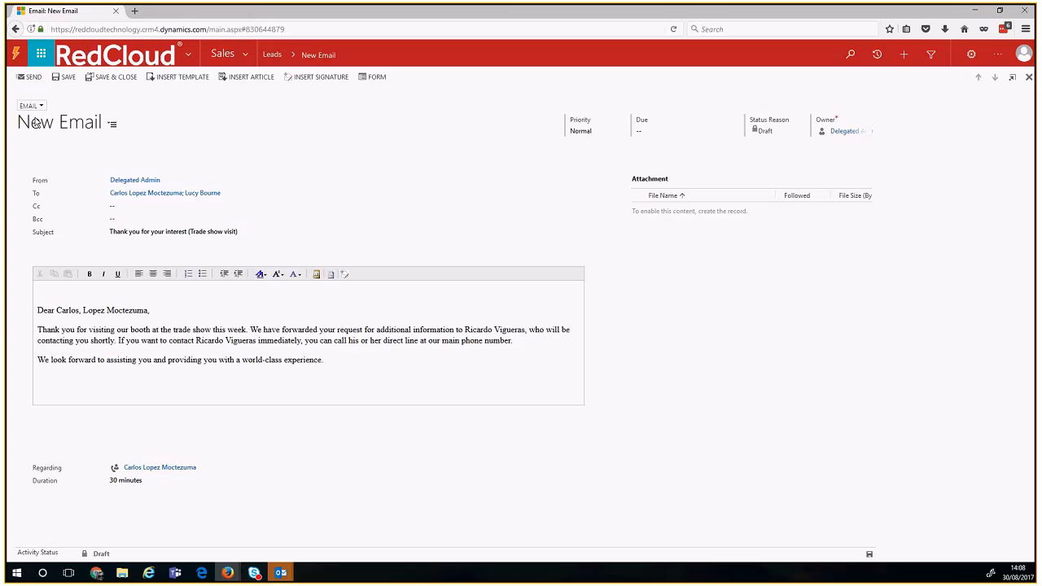
{"action": "left_click", "coordinate": [62, 79]}
Step: Set the email due date to 07/09/2017, remove the second recipient, and save and close
{"action": "left_click", "coordinate": [693, 132]}
{"action": "left_click", "coordinate": [693, 132]}
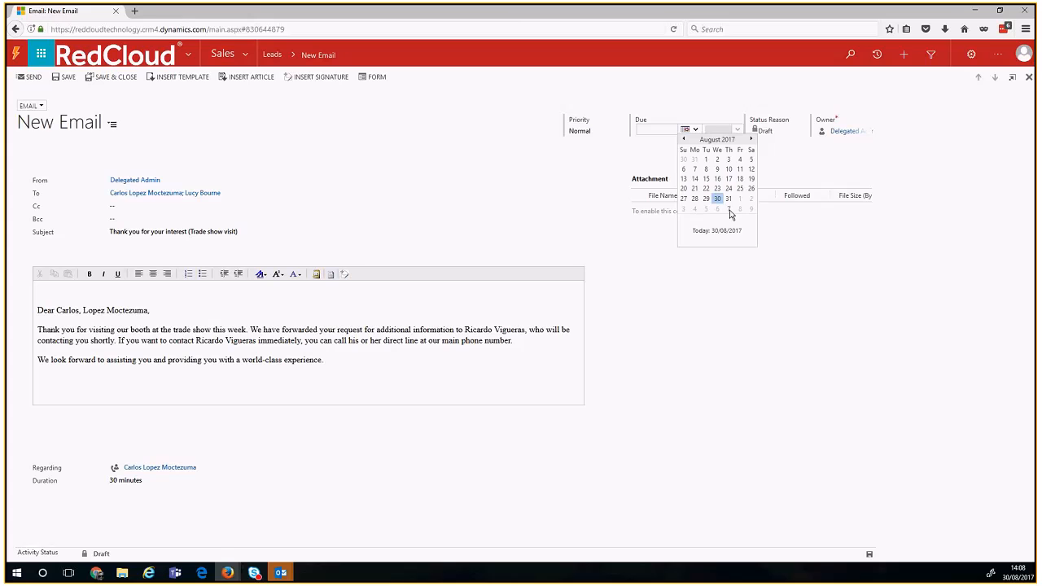
{"action": "left_click", "coordinate": [730, 210]}
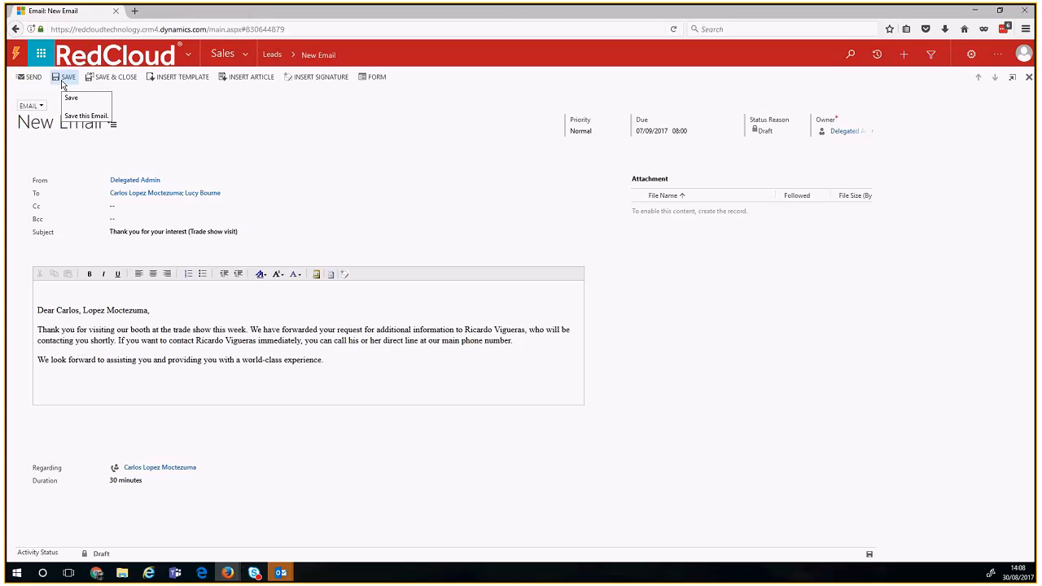
{"action": "left_click", "coordinate": [239, 199]}
{"action": "key", "text": "BackSpace"}
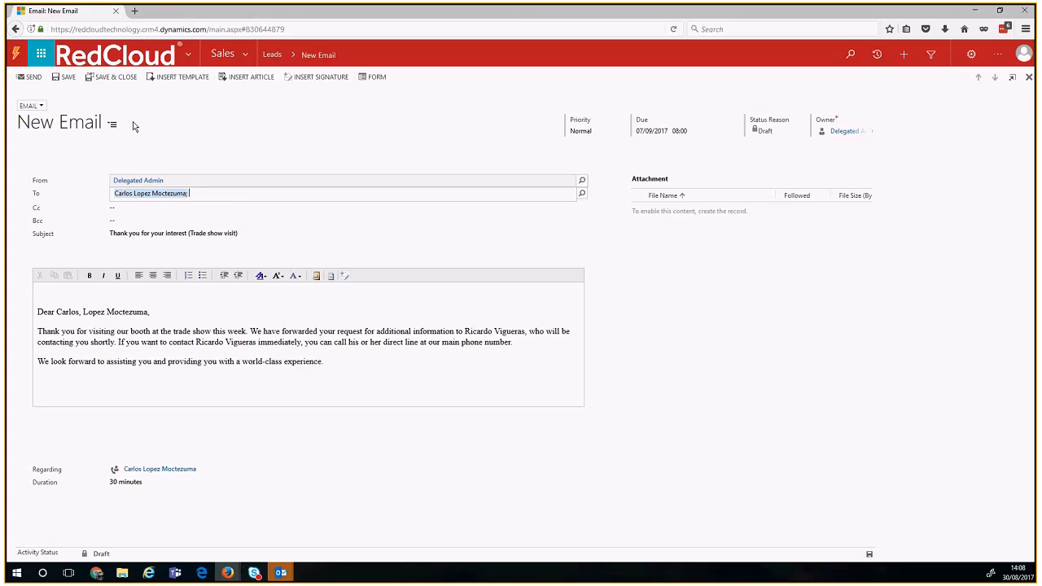
{"action": "left_click", "coordinate": [99, 80]}
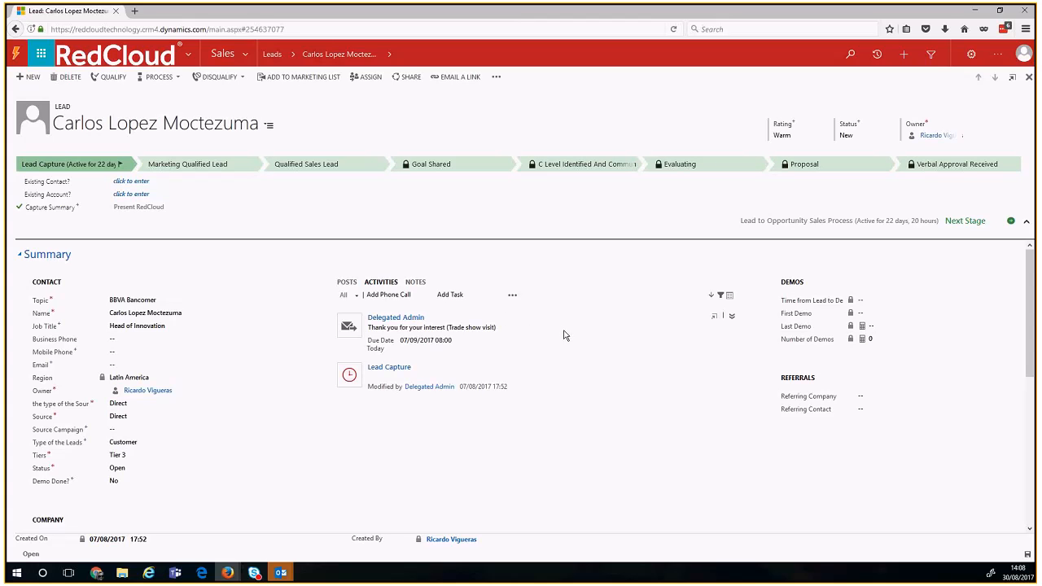
Step: Create a new appointment for the lead, 30/08/2017 14:30–15:00, and review its attendees and description
{"action": "left_click", "coordinate": [512, 295]}
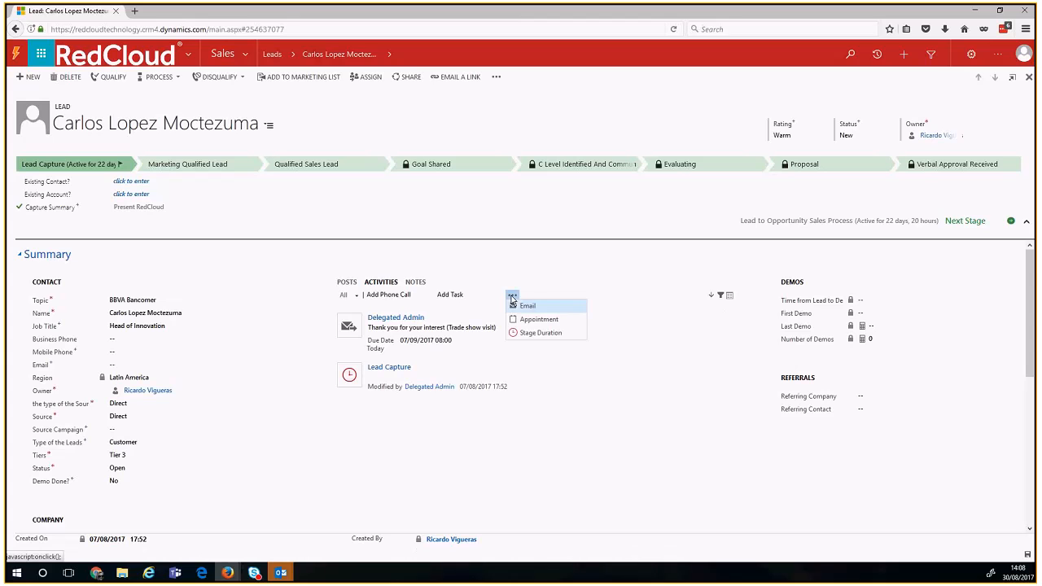
{"action": "left_click", "coordinate": [546, 324]}
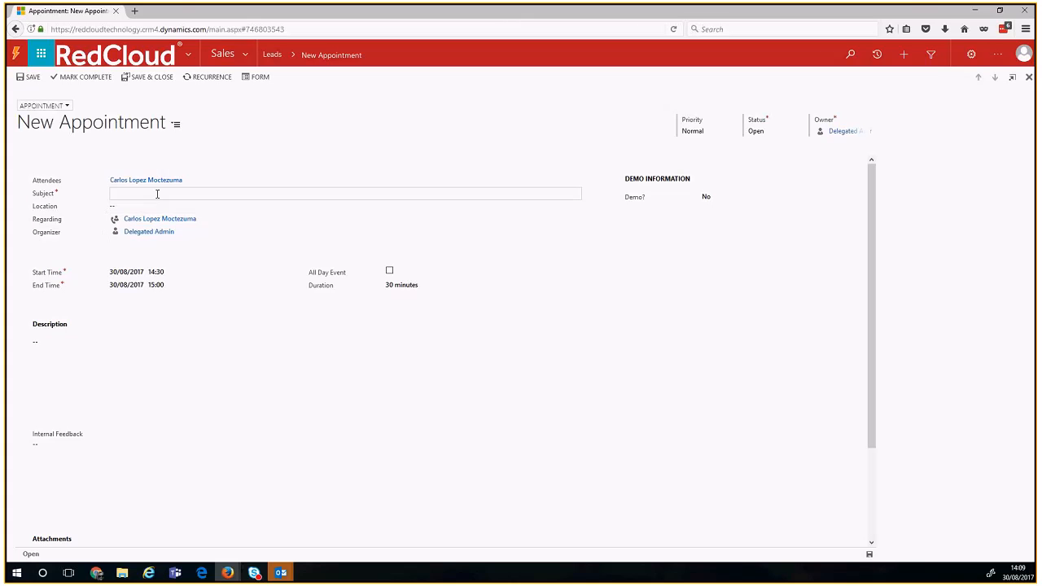
{"action": "left_click_drag", "start_coordinate": [40, 182], "coordinate": [57, 184]}
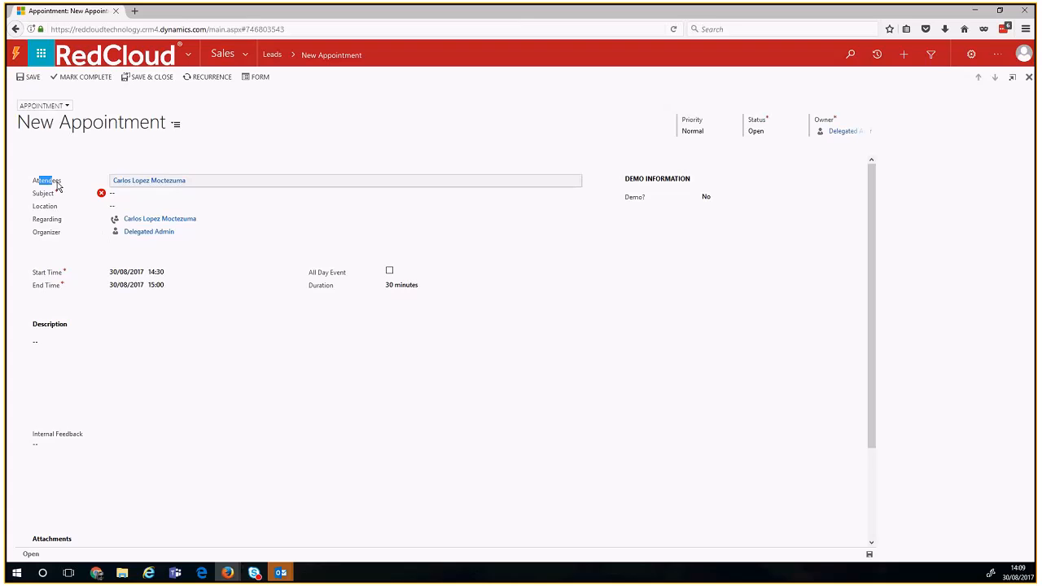
{"action": "left_click", "coordinate": [203, 180]}
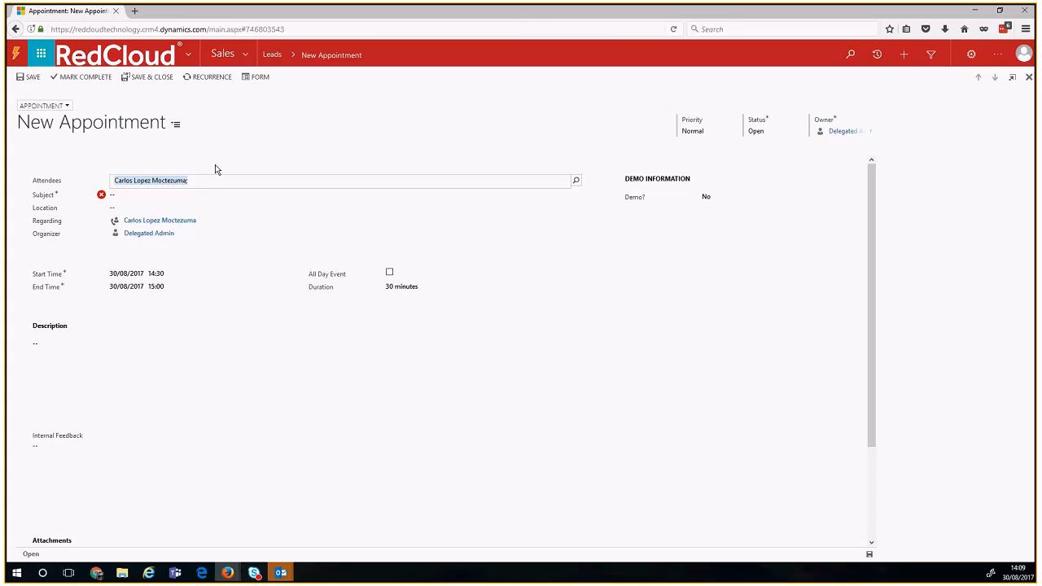
{"action": "left_click_drag", "start_coordinate": [38, 324], "coordinate": [71, 327]}
{"action": "left_click", "coordinate": [70, 327]}
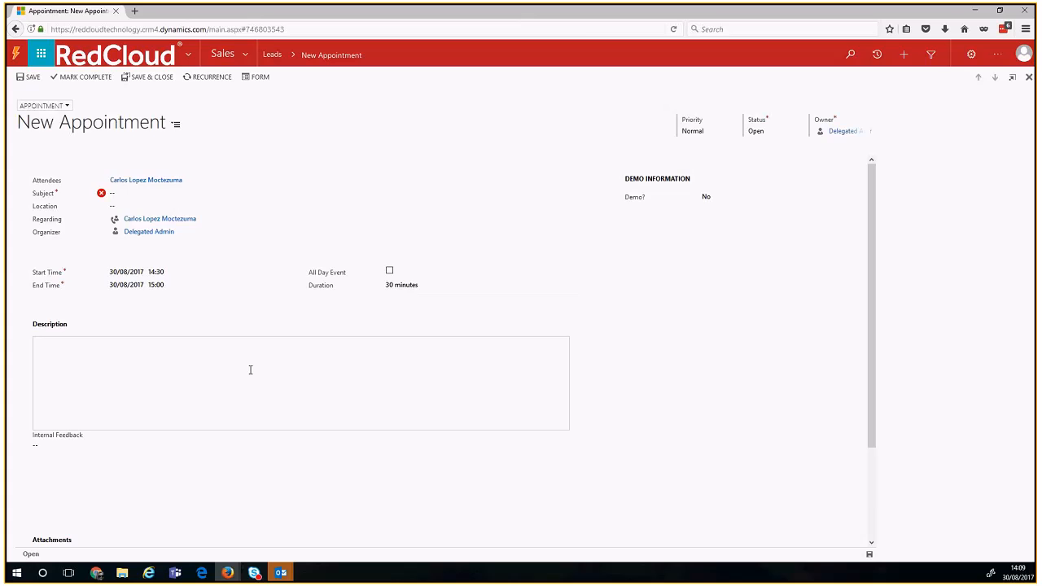
{"action": "scroll", "coordinate": [250, 371], "scroll_direction": "down", "scroll_amount": 2}
{"action": "left_click_drag", "start_coordinate": [34, 357], "coordinate": [91, 362]}
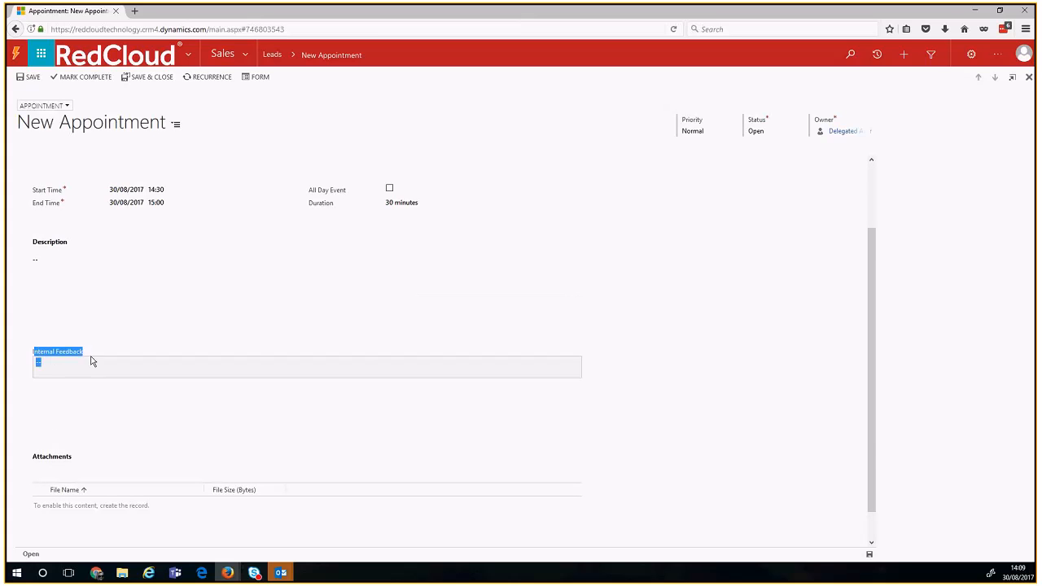
{"action": "left_click", "coordinate": [92, 361]}
{"action": "scroll", "coordinate": [262, 357], "scroll_direction": "up", "scroll_amount": 2}
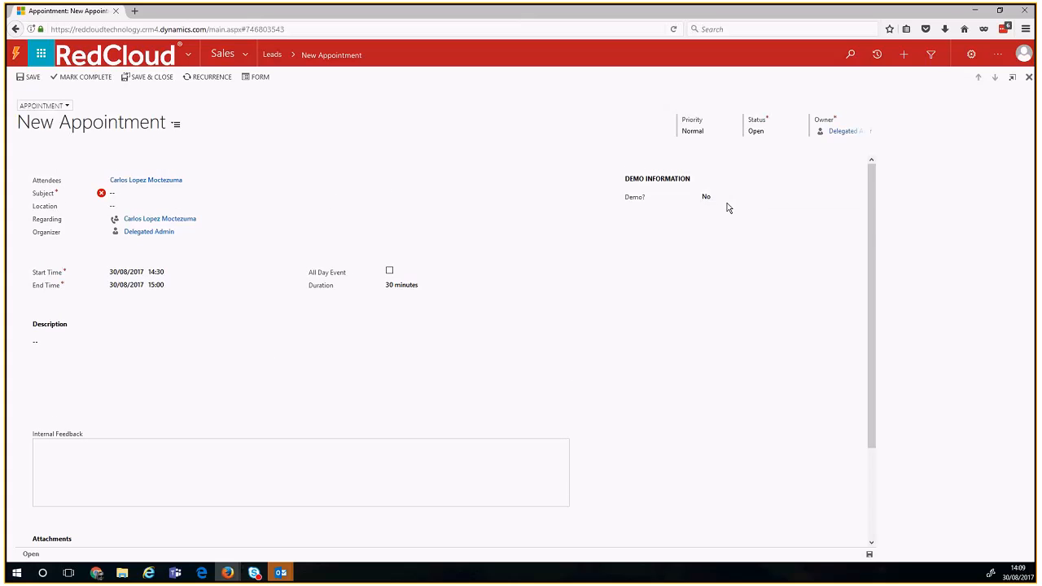
{"action": "left_click_drag", "start_coordinate": [624, 178], "coordinate": [696, 183]}
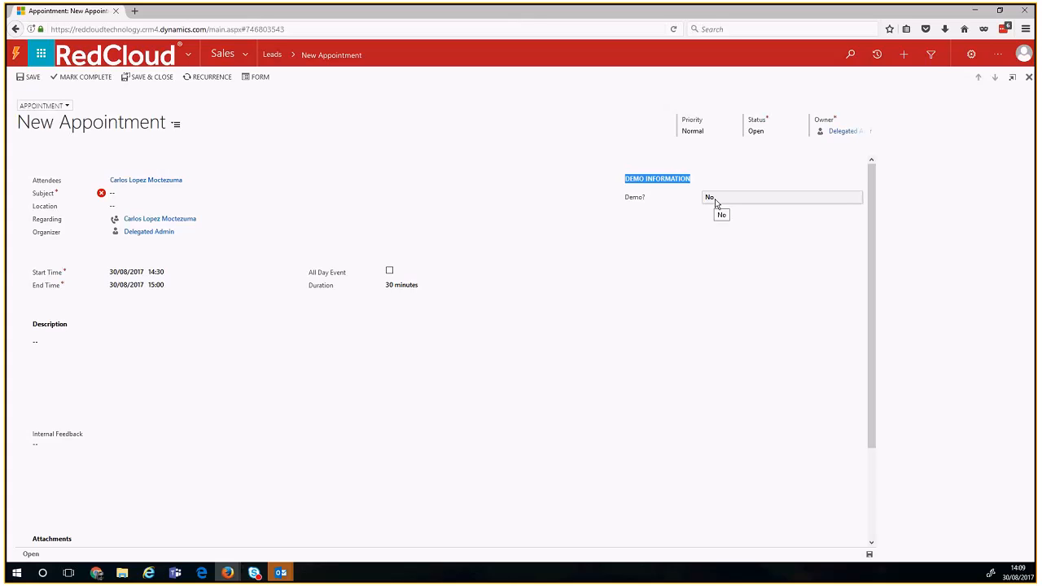
{"action": "left_click", "coordinate": [728, 303]}
{"action": "scroll", "coordinate": [726, 311], "scroll_direction": "down", "scroll_amount": 2}
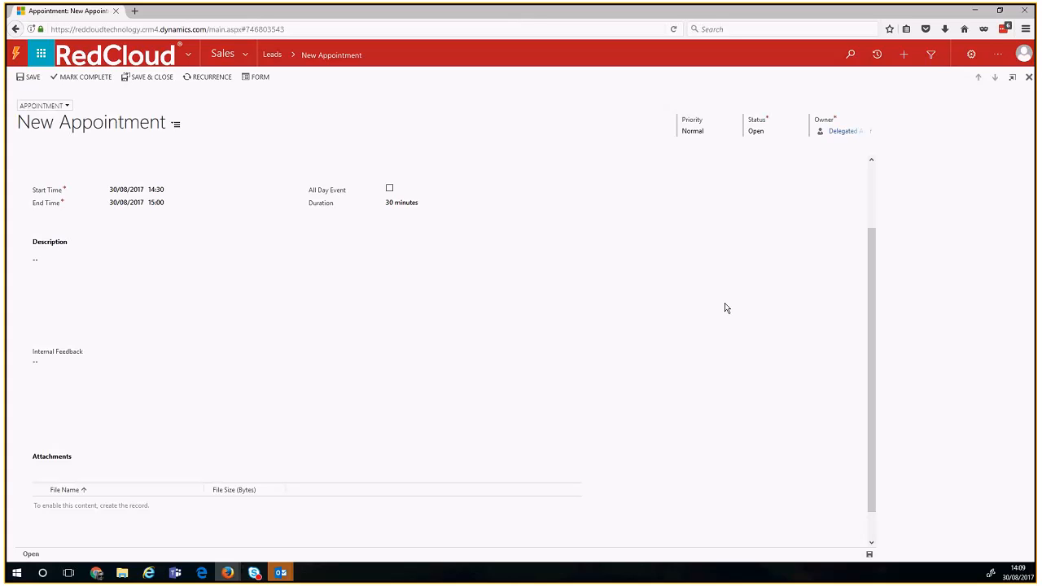
{"action": "scroll", "coordinate": [697, 303], "scroll_direction": "up", "scroll_amount": 2}
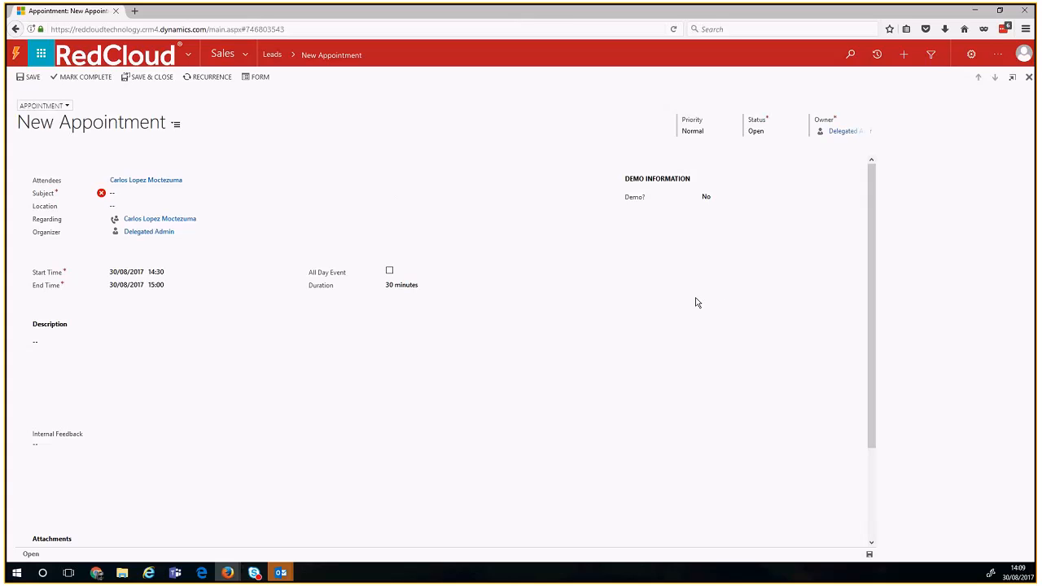
{"action": "left_click_drag", "start_coordinate": [35, 434], "coordinate": [91, 440]}
{"action": "left_click", "coordinate": [85, 464]}
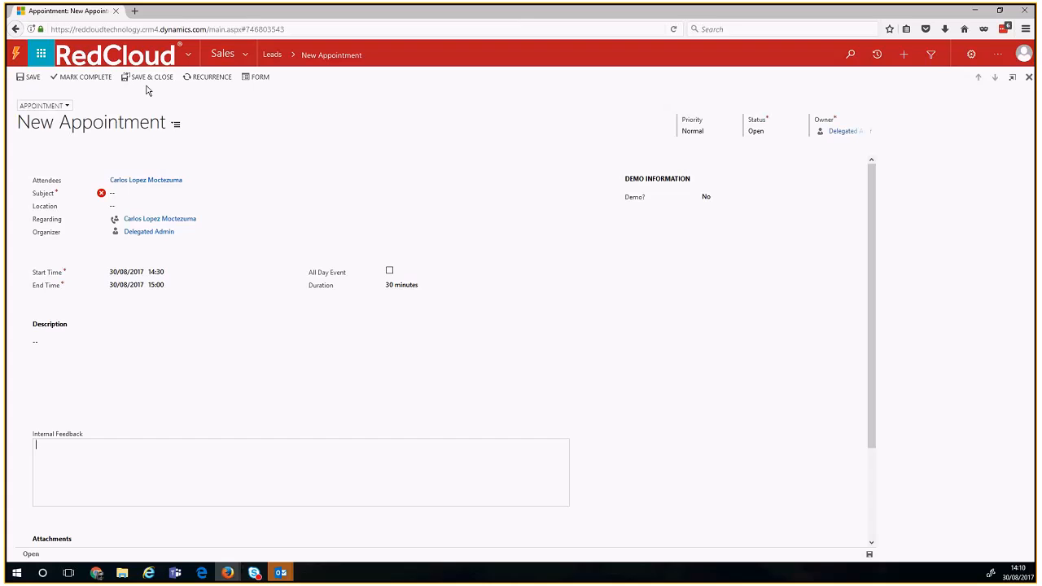
Step: Replace the attendee with a looked-up contact and set the subject 'Demo of RedCloud's offering'
{"action": "left_click", "coordinate": [241, 137]}
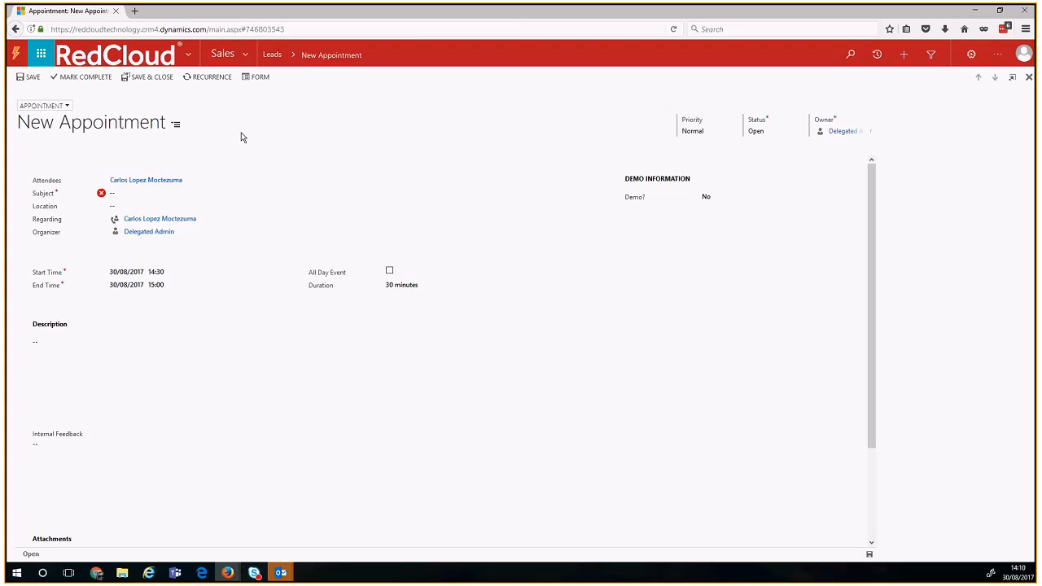
{"action": "left_click", "coordinate": [202, 180]}
{"action": "key", "text": "BackSpace"}
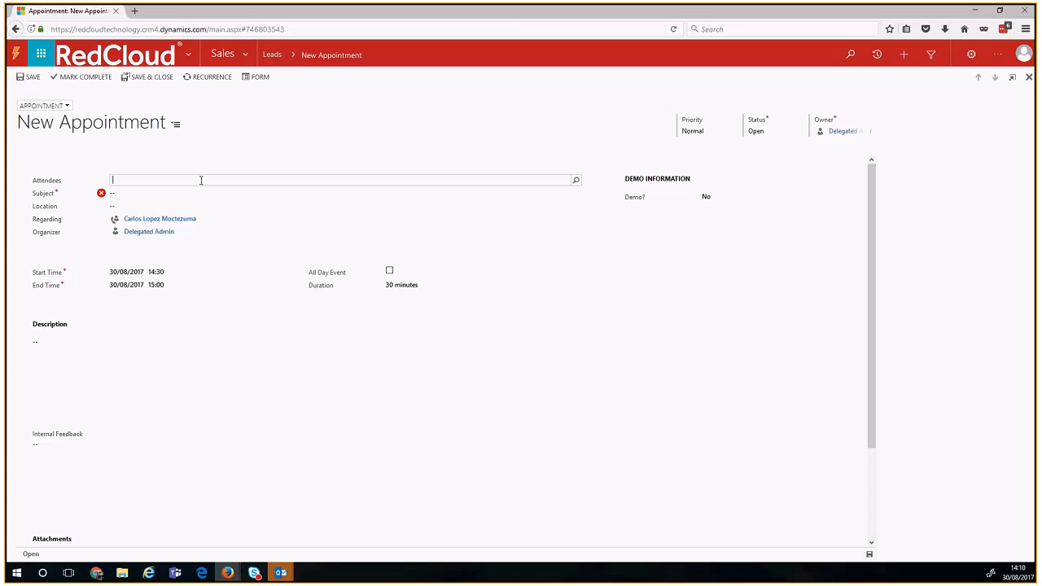
{"action": "left_click", "coordinate": [198, 198]}
{"action": "type", "text": "Demo of"}
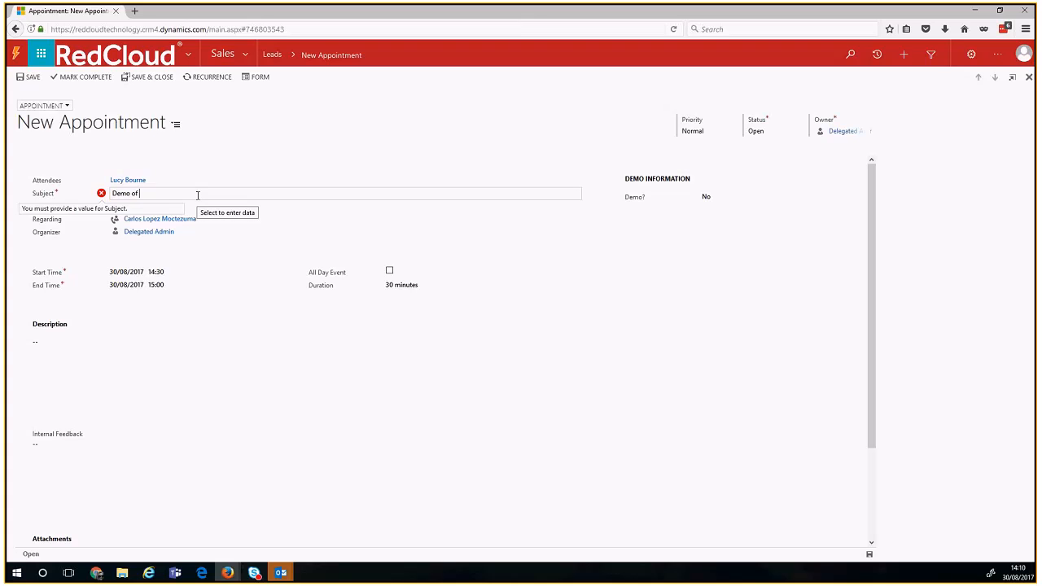
{"action": "type", "text": " RedCloud's offering"}
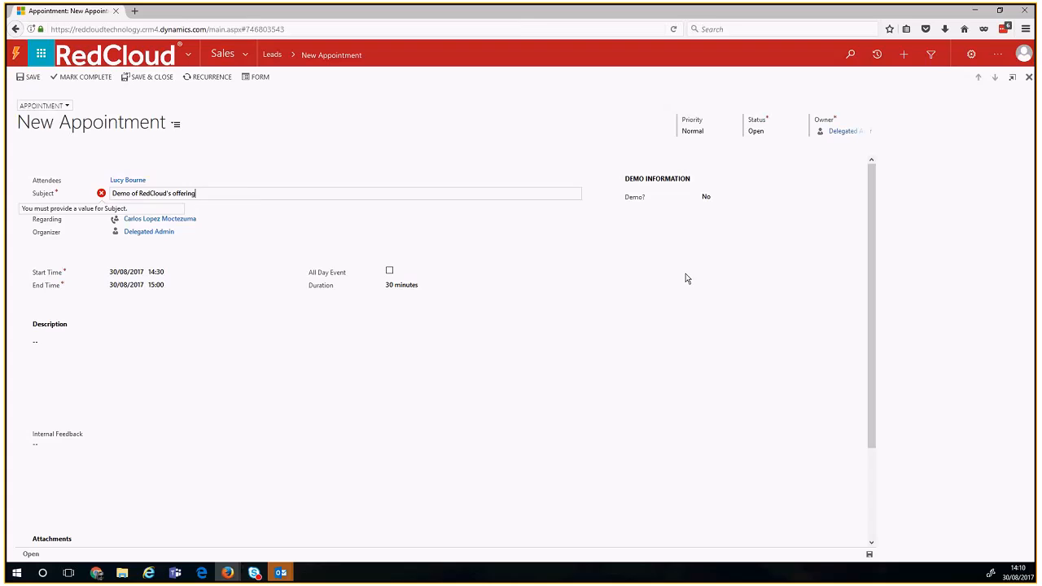
{"action": "left_click", "coordinate": [686, 280]}
Step: Mark Demo? as Yes, assign a demo provider, save, and dismiss the scheduling alerts
{"action": "left_click", "coordinate": [714, 198]}
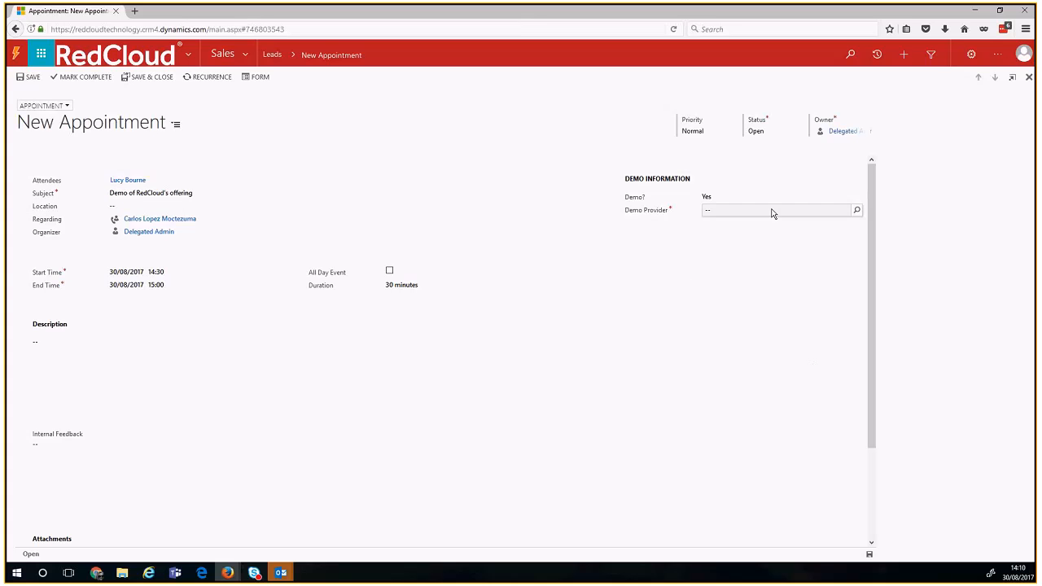
{"action": "type", "text": "Luis"}
{"action": "left_click", "coordinate": [775, 231]}
{"action": "left_click", "coordinate": [870, 555]}
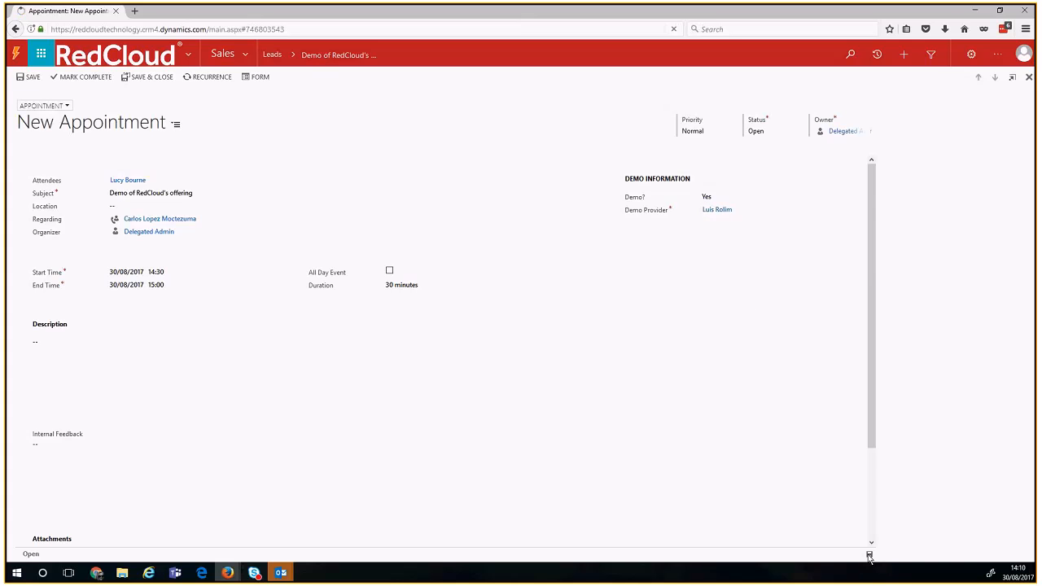
{"action": "left_click", "coordinate": [641, 369]}
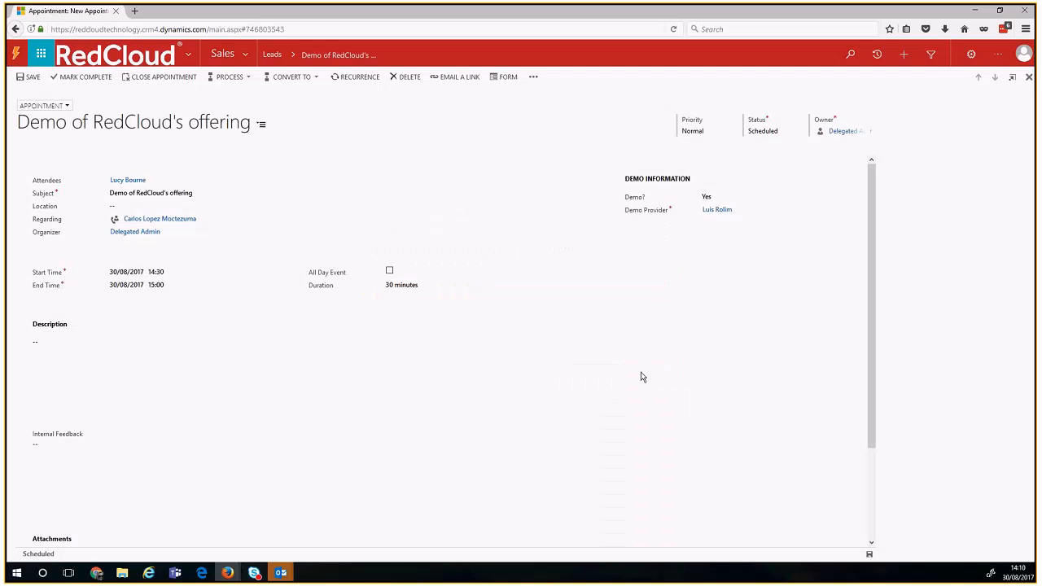
{"action": "left_click", "coordinate": [755, 219]}
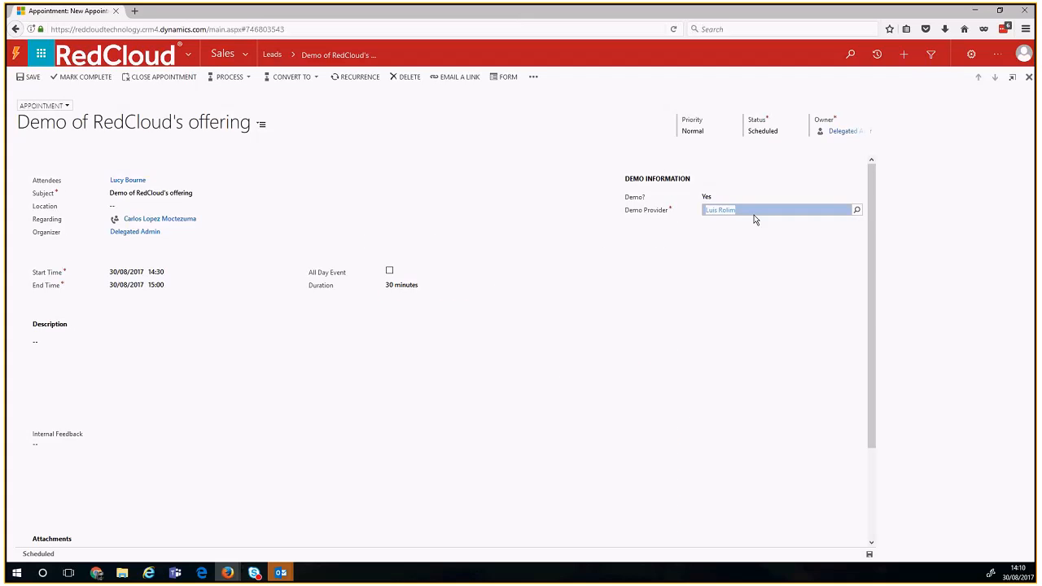
{"action": "left_click", "coordinate": [728, 262]}
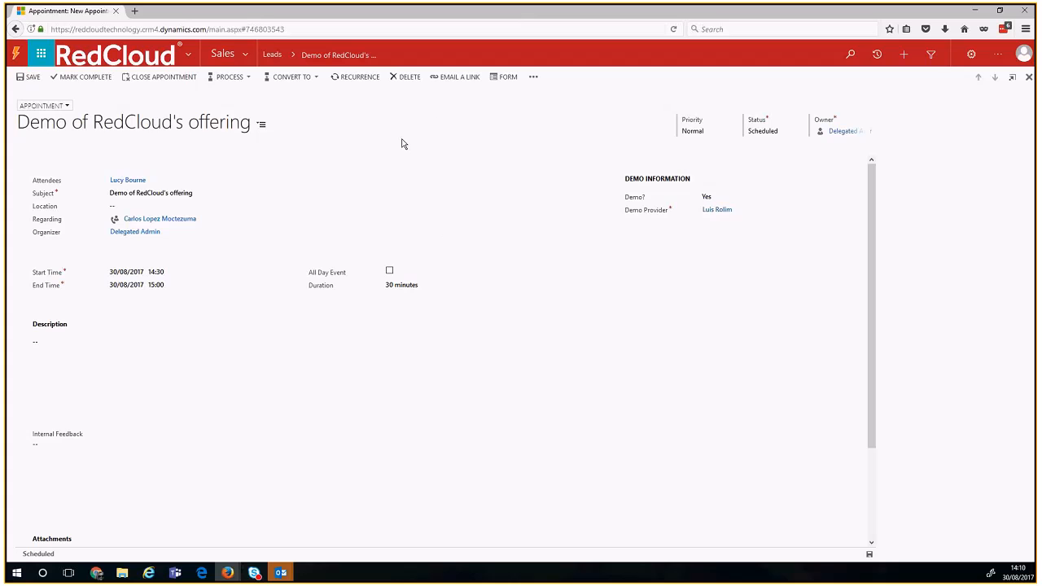
Step: Delete the demo appointment and confirm it, returning to the BBVA Bancomer lead record
{"action": "left_click", "coordinate": [533, 77]}
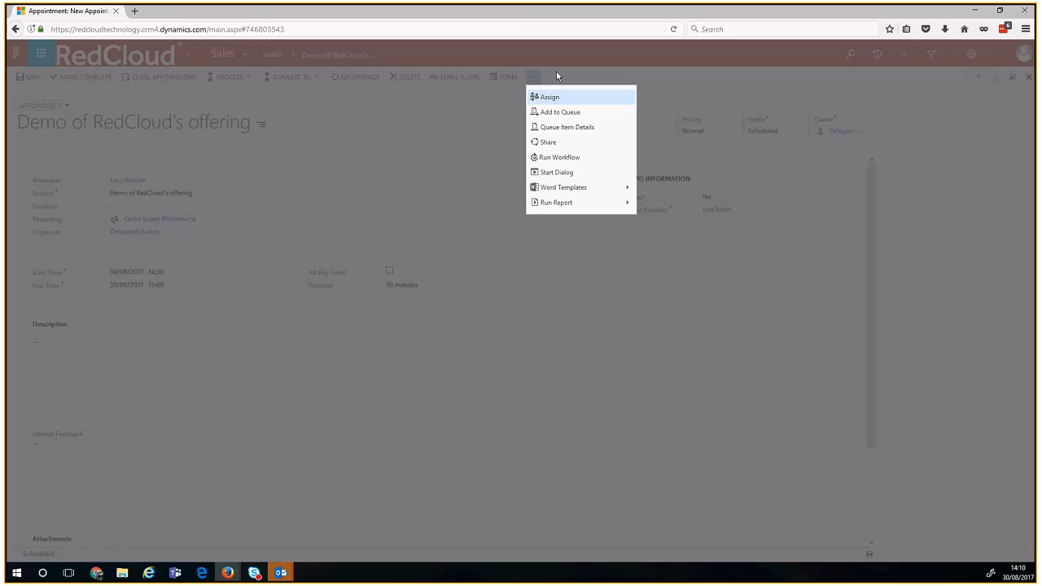
{"action": "left_click", "coordinate": [557, 76]}
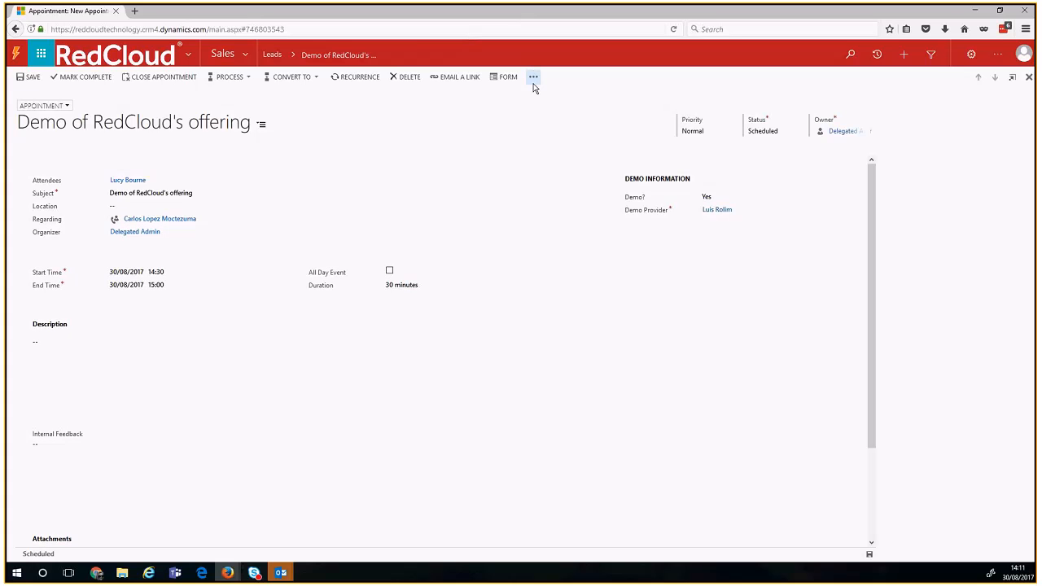
{"action": "left_click", "coordinate": [408, 78]}
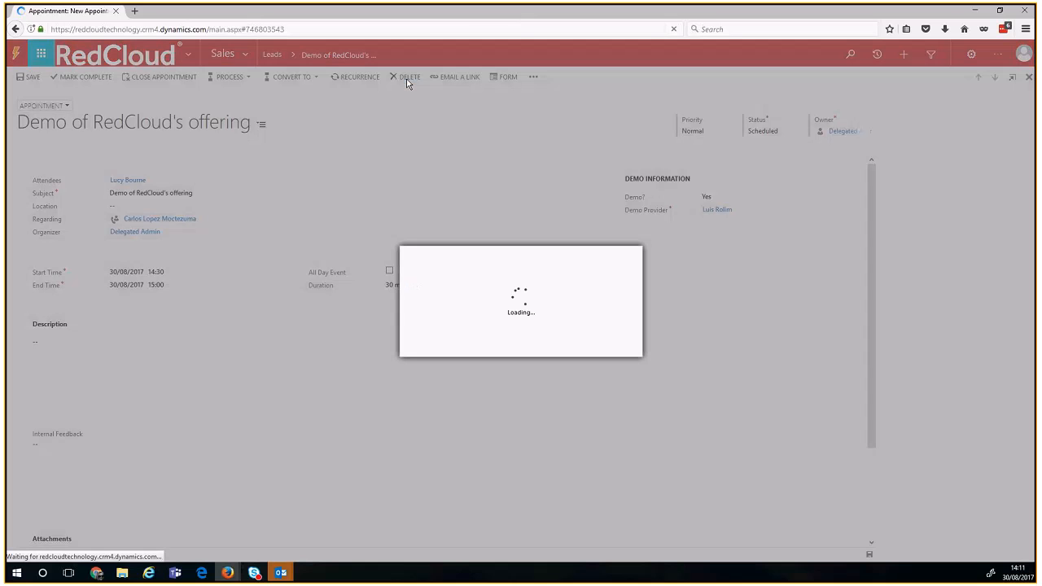
{"action": "left_click", "coordinate": [554, 351]}
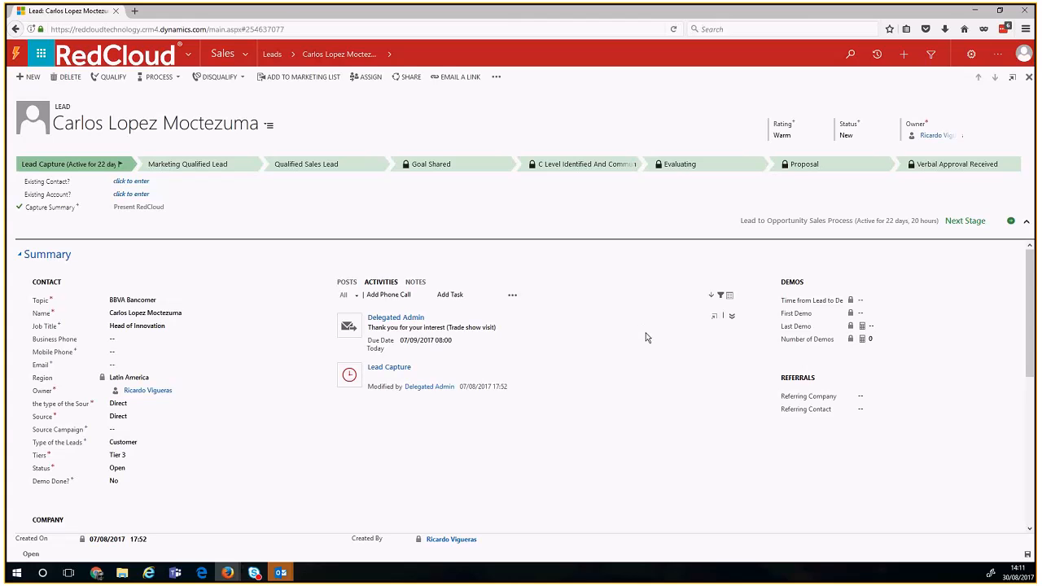
{"action": "left_click", "coordinate": [720, 296]}
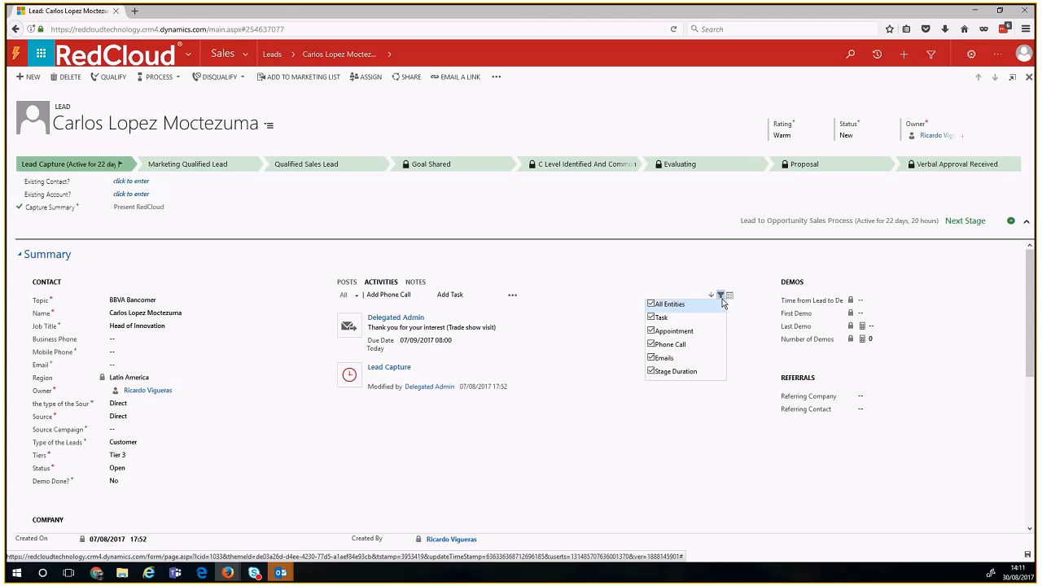
{"action": "left_click", "coordinate": [691, 308]}
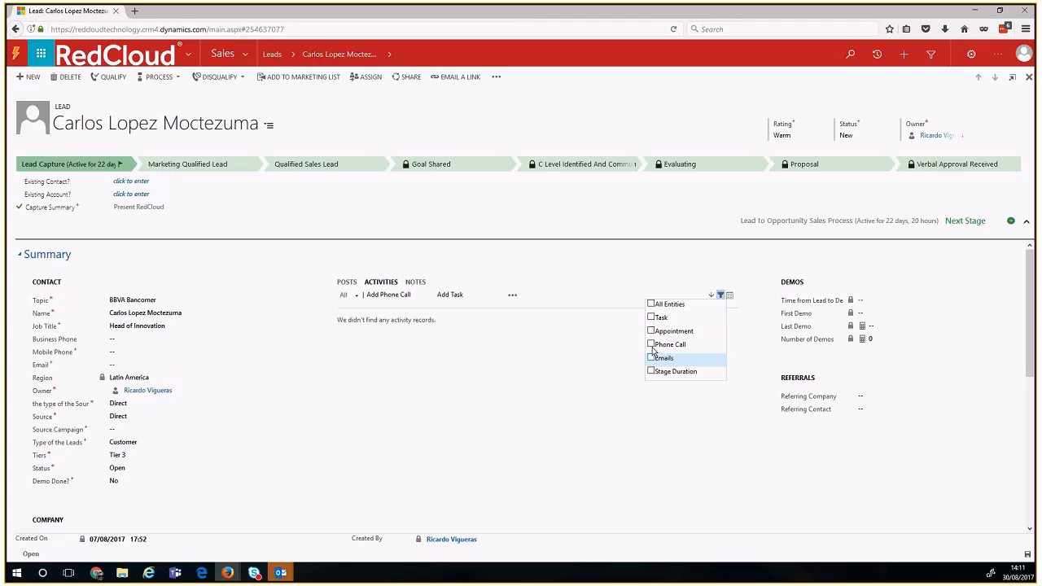
{"action": "left_click", "coordinate": [652, 345]}
{"action": "left_click", "coordinate": [653, 317]}
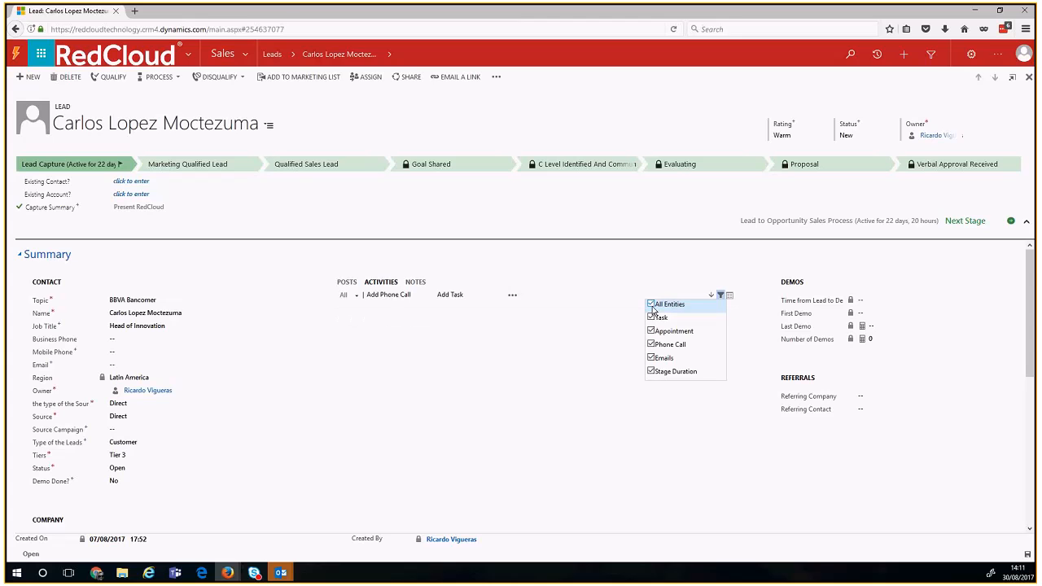
{"action": "left_click", "coordinate": [661, 304]}
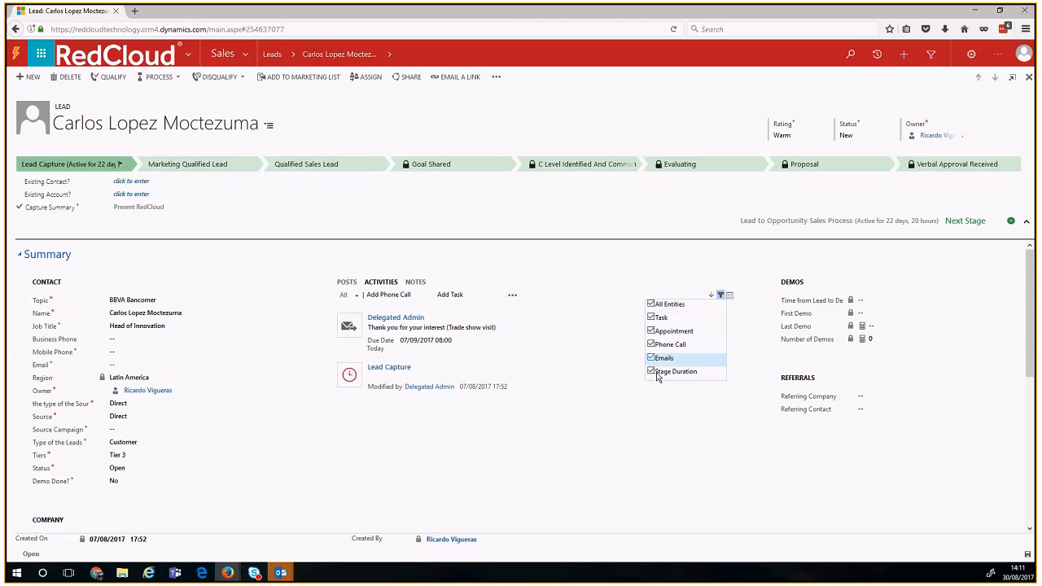
{"action": "left_click", "coordinate": [651, 307]}
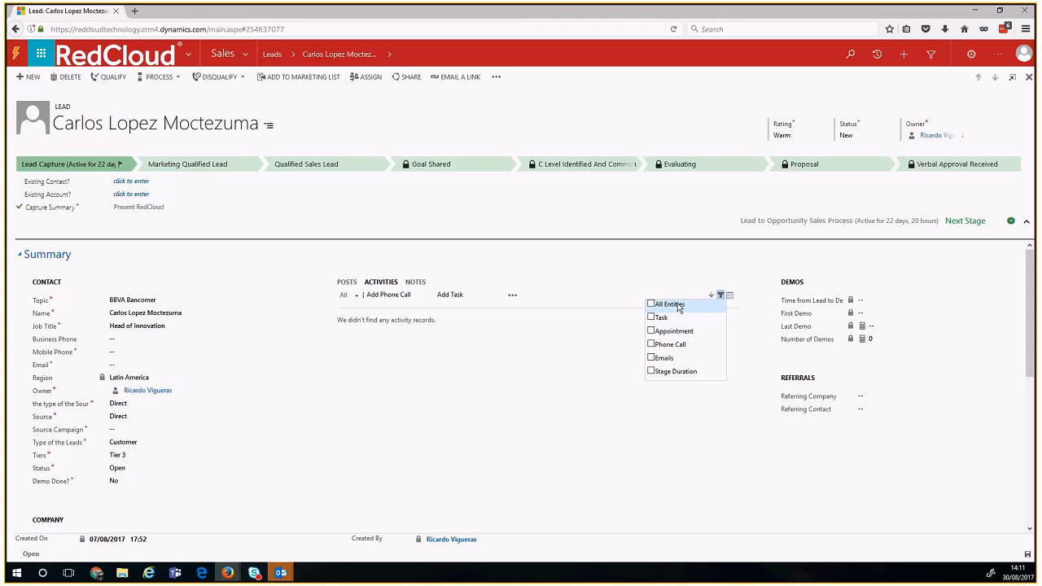
{"action": "left_click", "coordinate": [665, 306]}
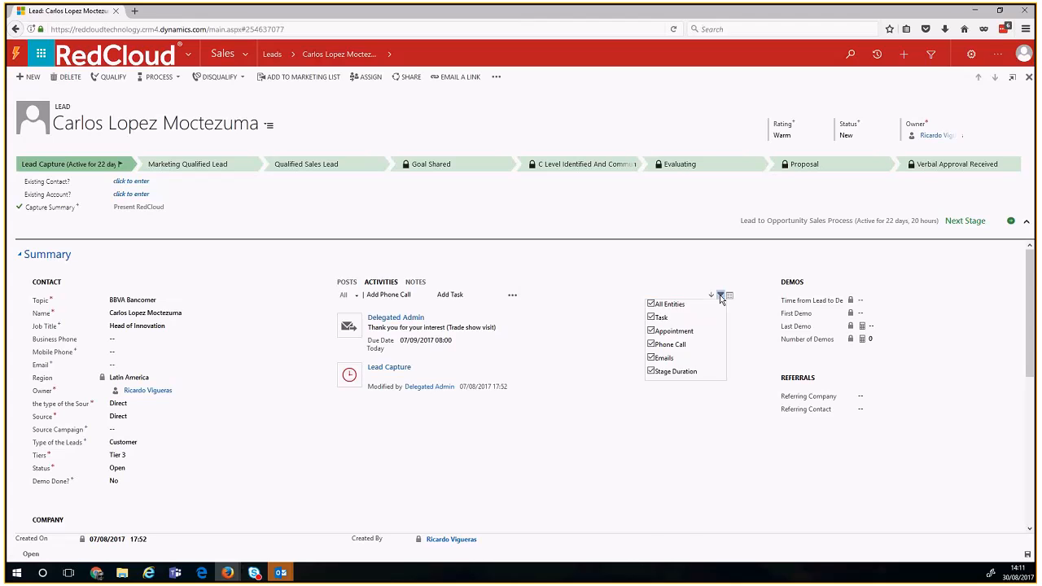
{"action": "left_click", "coordinate": [720, 295]}
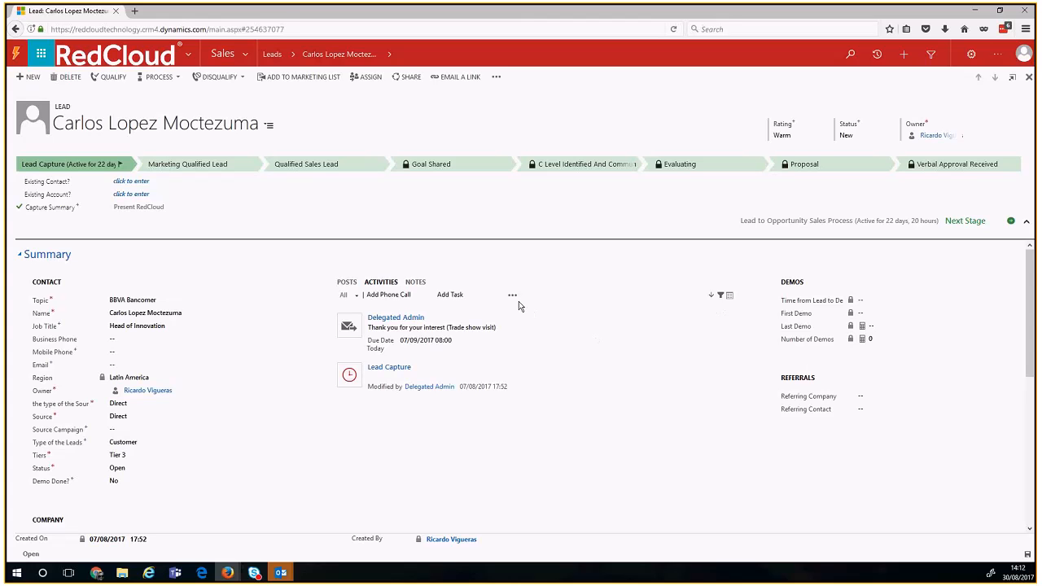
{"action": "left_click", "coordinate": [416, 283]}
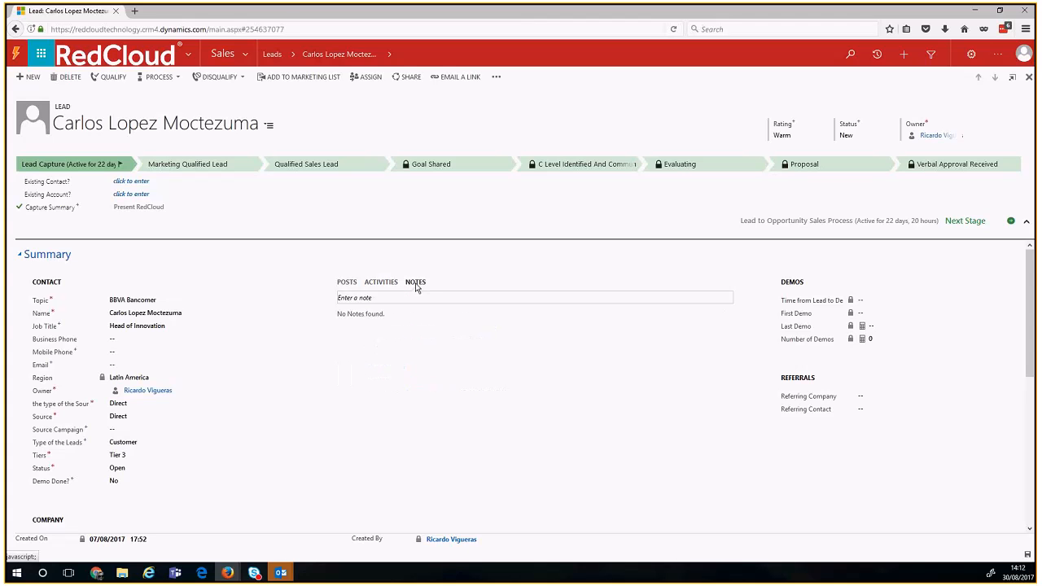
{"action": "left_click", "coordinate": [421, 284]}
{"action": "left_click", "coordinate": [371, 285]}
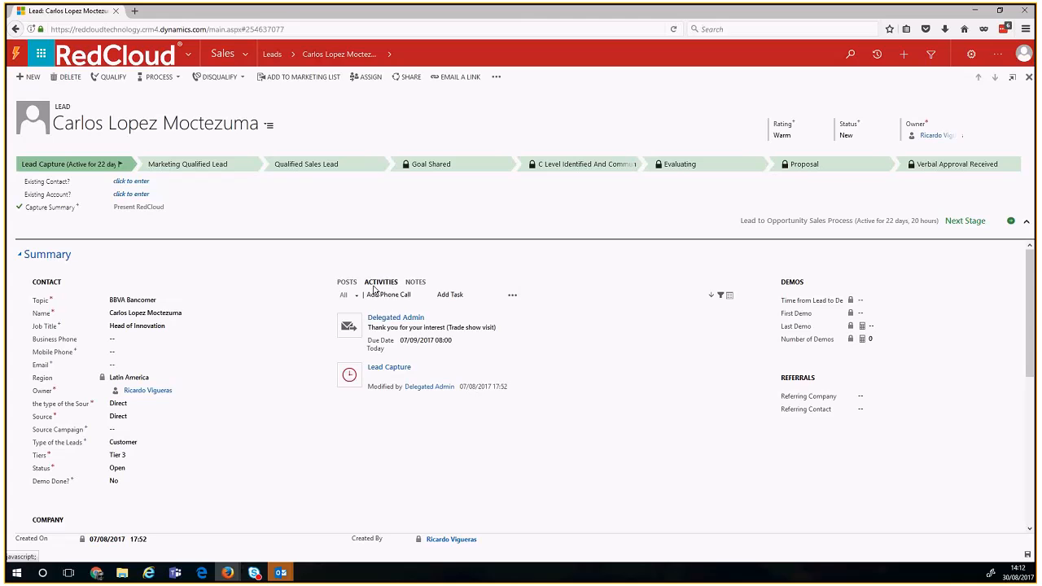
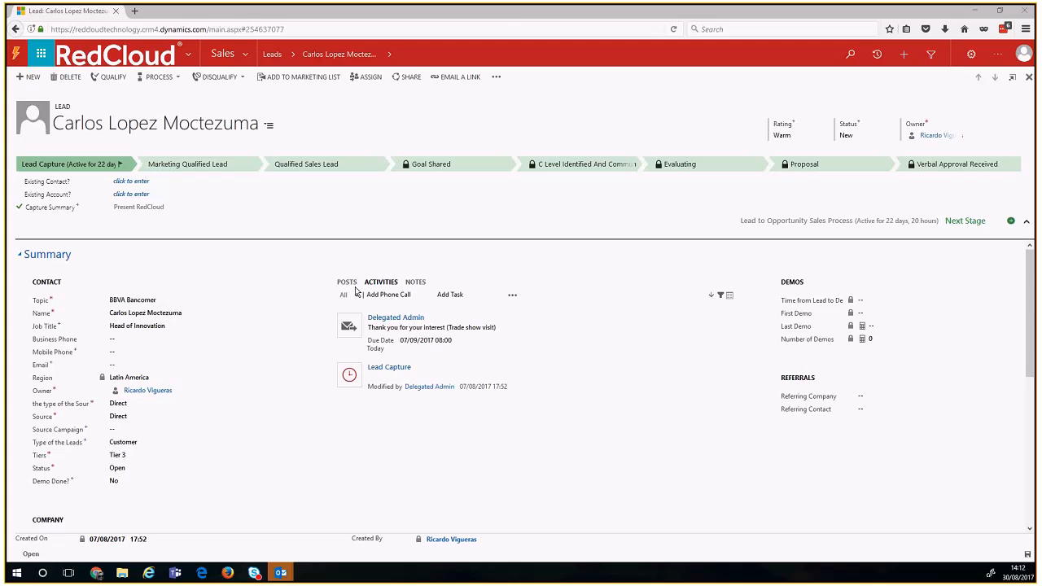
Step: Switch from the Dynamics 365 lead page in Firefox to the Outlook inbox
{"action": "key", "text": "alt+Tab"}
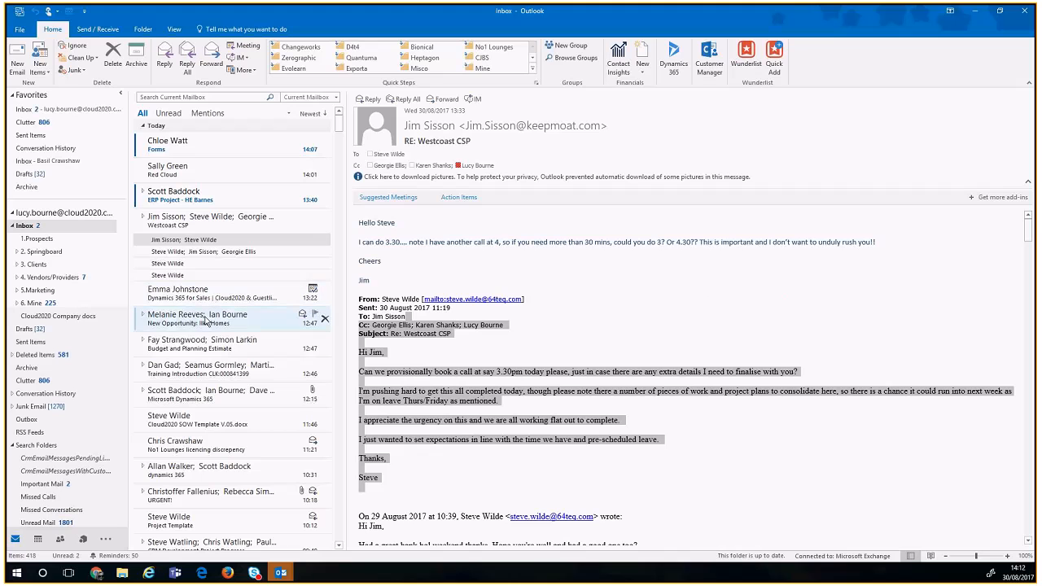
Step: Open the 'Re: Cloud2020 SOW Template V.05.docx' reply in the Outlook inbox
{"action": "left_click", "coordinate": [188, 293]}
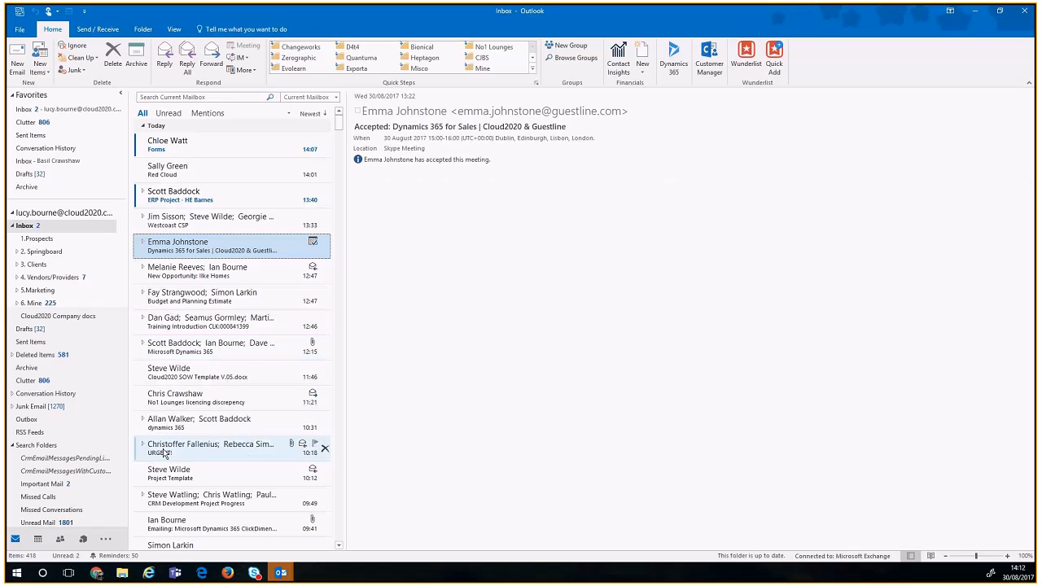
{"action": "left_click", "coordinate": [165, 380]}
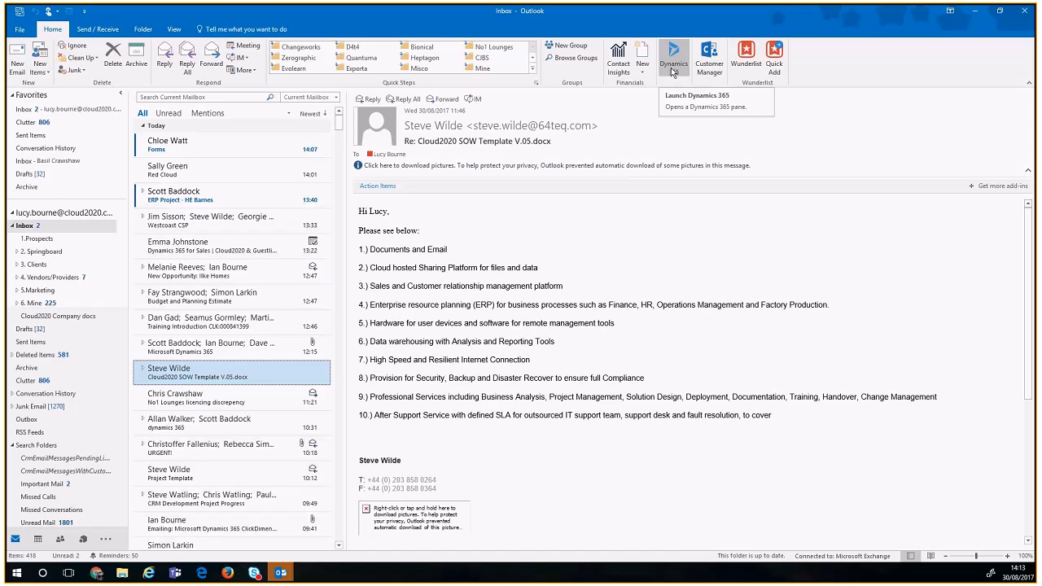
Step: Track the SOW template email in Dynamics 365 regarding ACS365, found by searching '*ACE'
{"action": "left_click", "coordinate": [673, 70]}
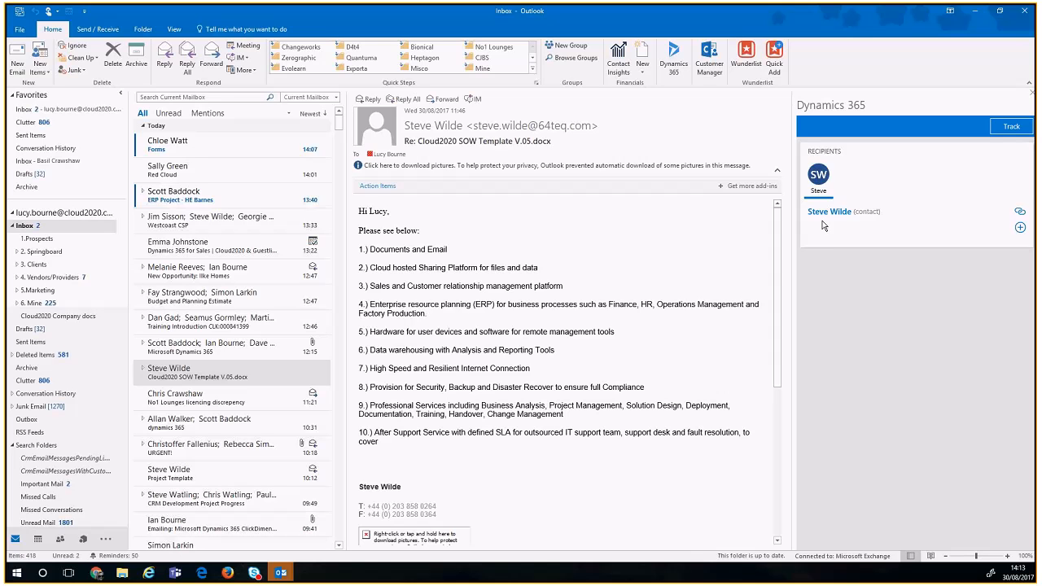
{"action": "left_click", "coordinate": [999, 131]}
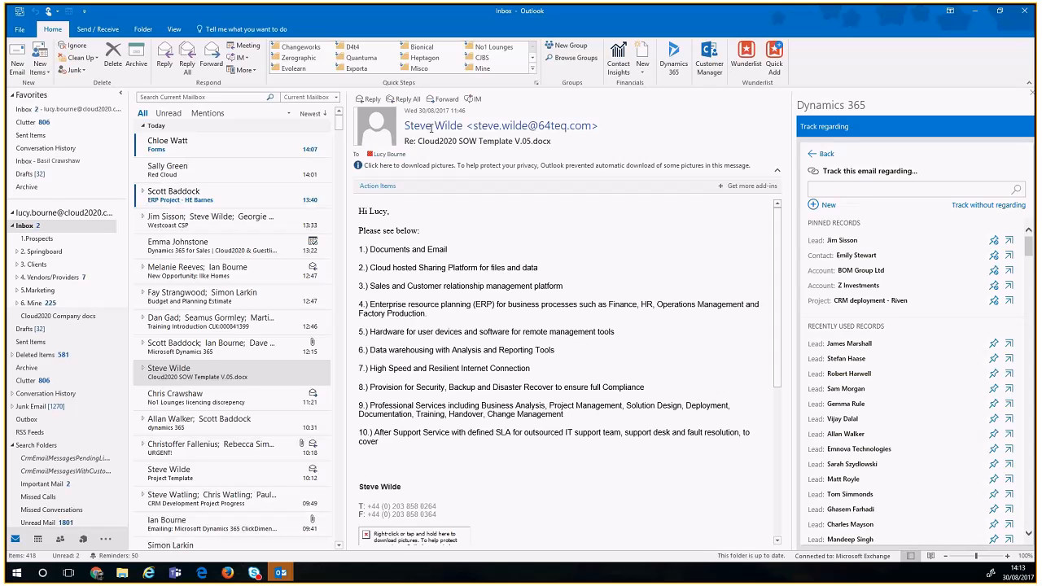
{"action": "triple_click", "coordinate": [486, 125]}
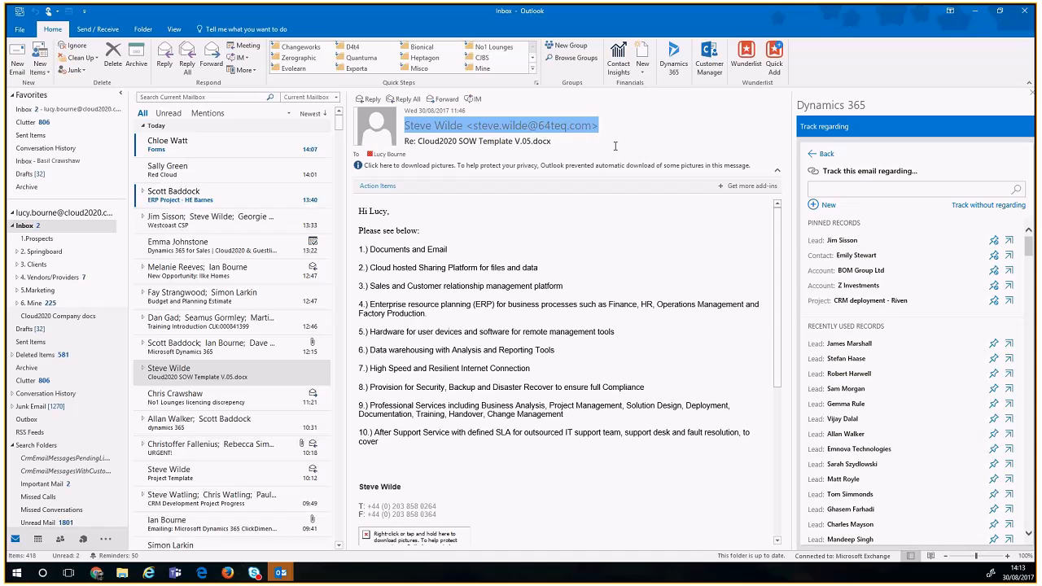
{"action": "left_click", "coordinate": [880, 188]}
{"action": "type", "text": "*ACE"}
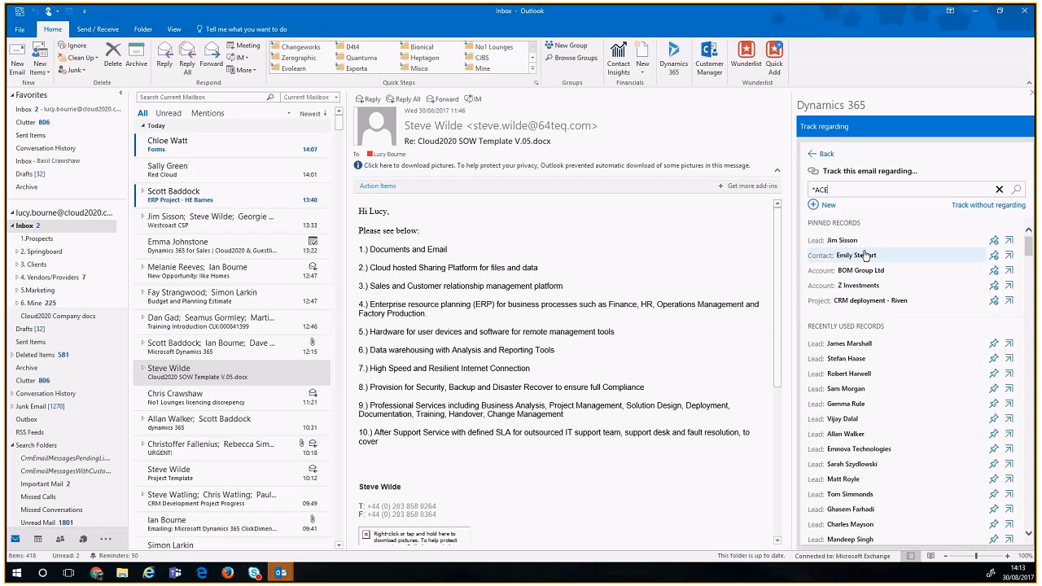
{"action": "key", "text": "Return"}
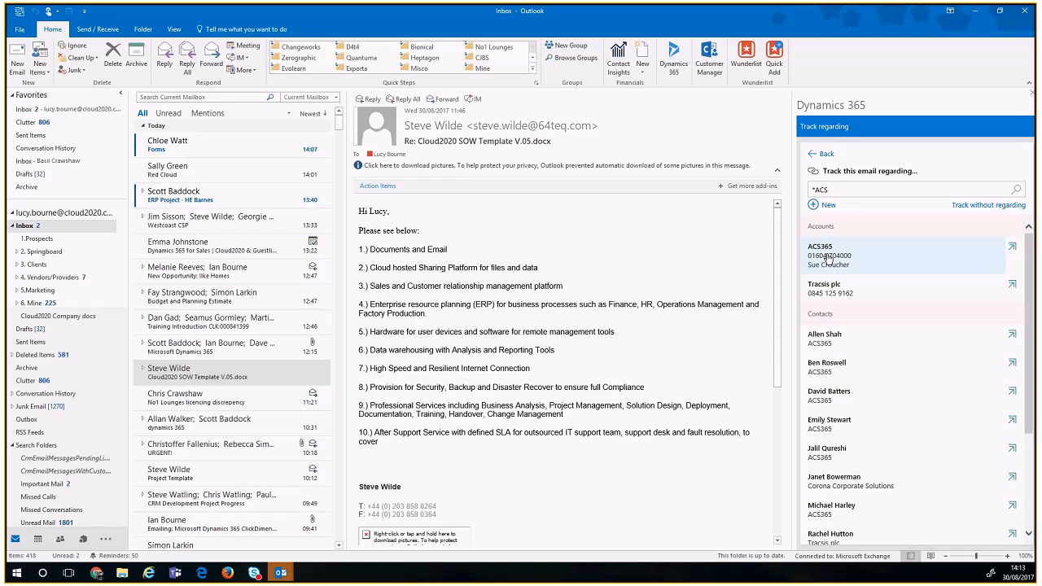
{"action": "left_click", "coordinate": [869, 258]}
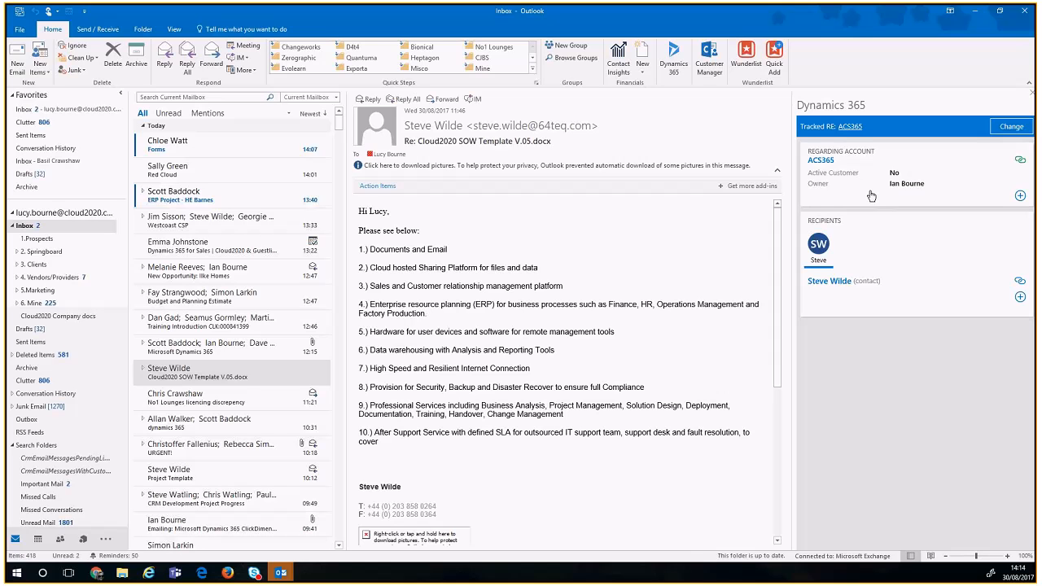
{"action": "left_click", "coordinate": [1001, 131]}
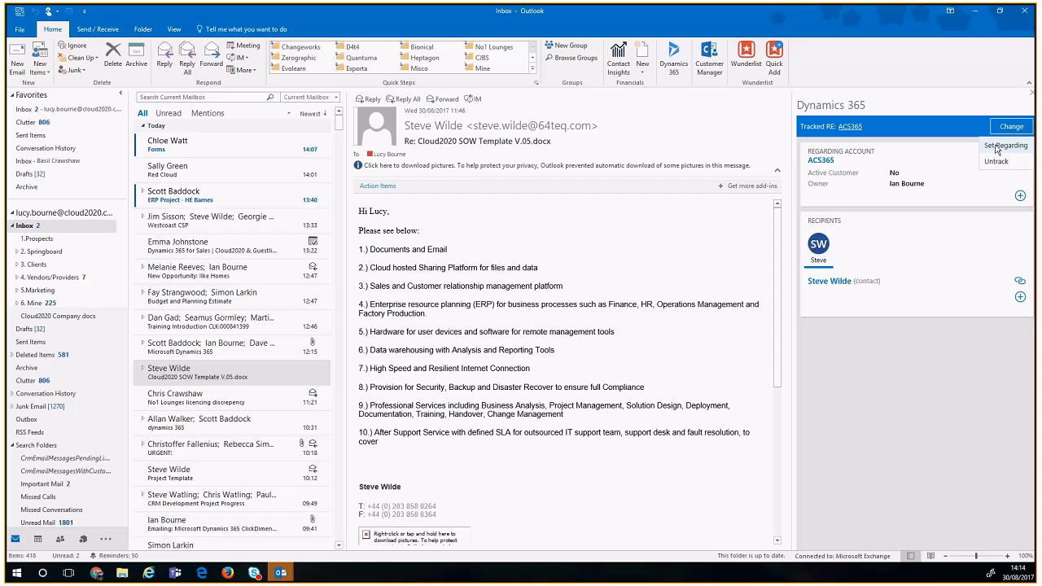
Step: Choose Set Regarding and browse the pinned and recent records list for re-tracking
{"action": "left_click", "coordinate": [997, 147]}
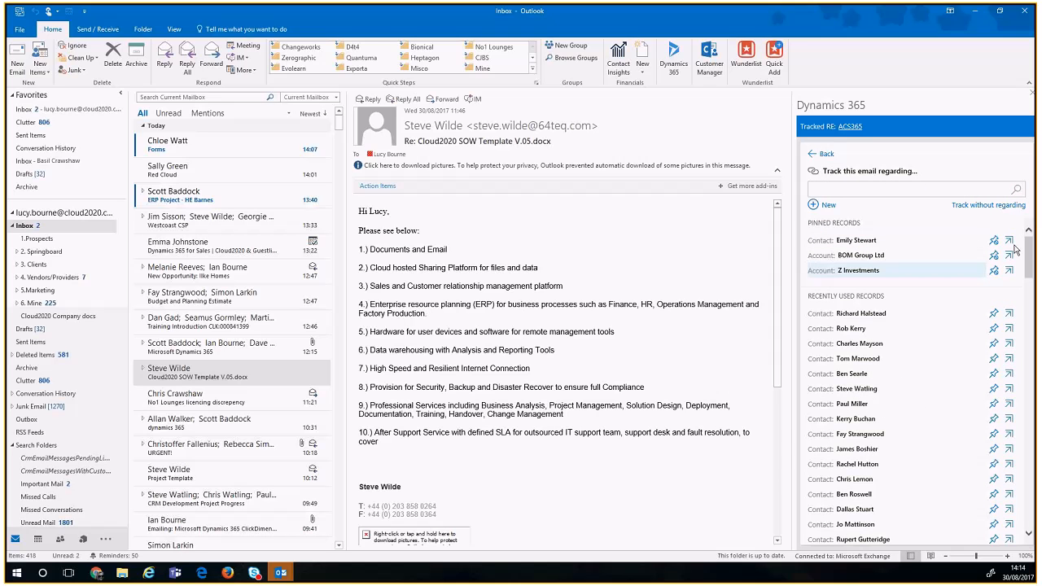
{"action": "left_click", "coordinate": [1031, 279]}
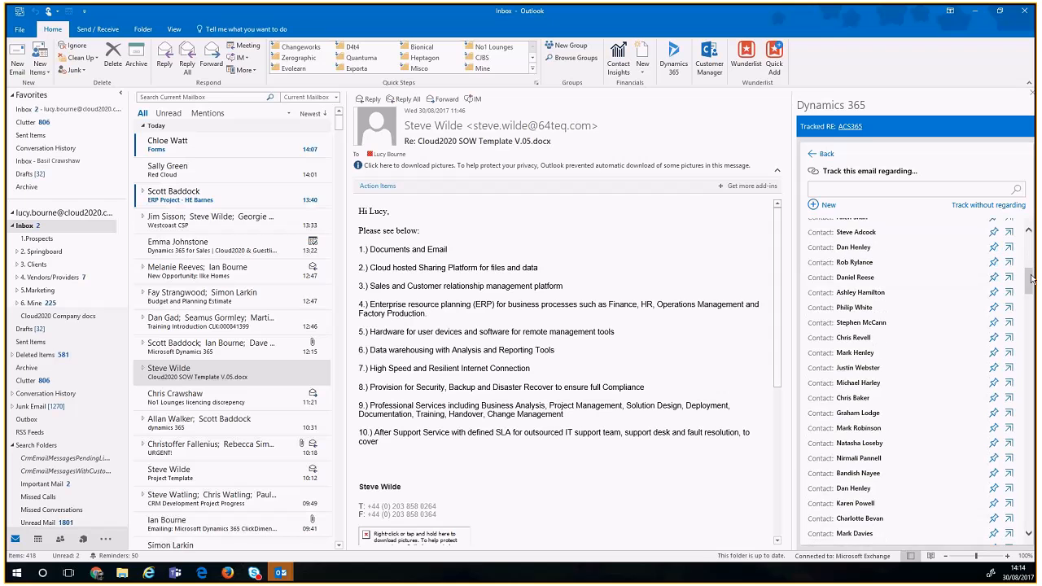
{"action": "left_click_drag", "start_coordinate": [1031, 279], "coordinate": [1033, 414]}
{"action": "left_click", "coordinate": [1028, 332]}
{"action": "left_click", "coordinate": [1030, 327]}
{"action": "left_click_drag", "start_coordinate": [1031, 363], "coordinate": [1003, 221]}
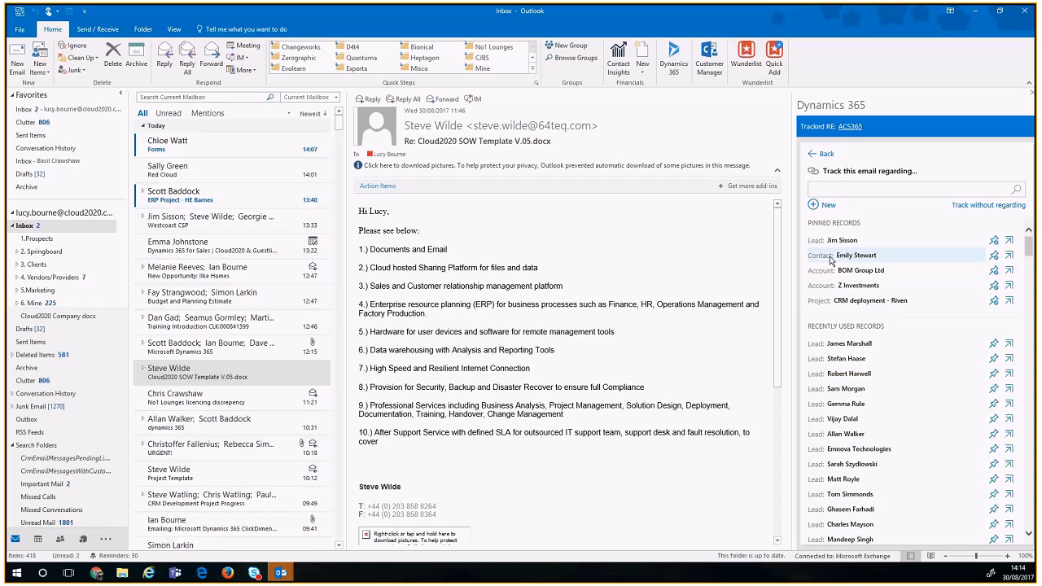
{"action": "left_click_drag", "start_coordinate": [391, 211], "coordinate": [477, 349]}
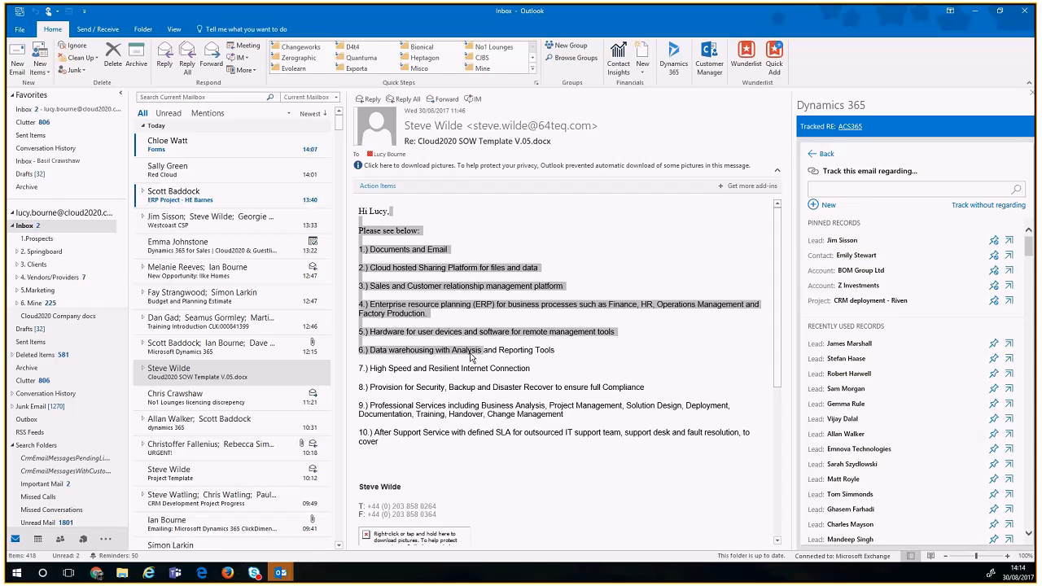
{"action": "left_click", "coordinate": [478, 350]}
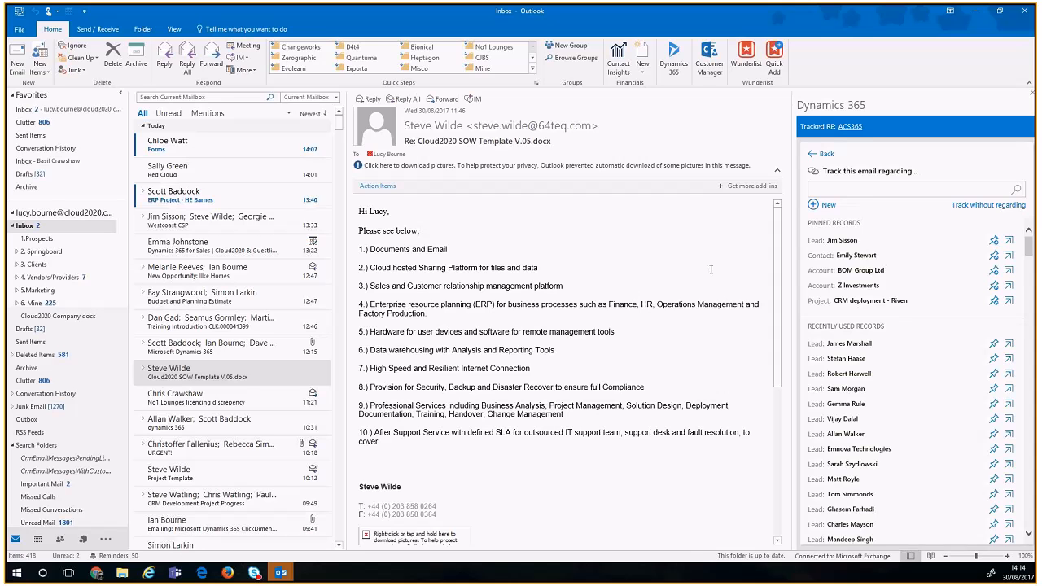
Step: Start a new Dynamics 365 lead from the email, checking the prefilled first and last names
{"action": "left_click", "coordinate": [814, 210]}
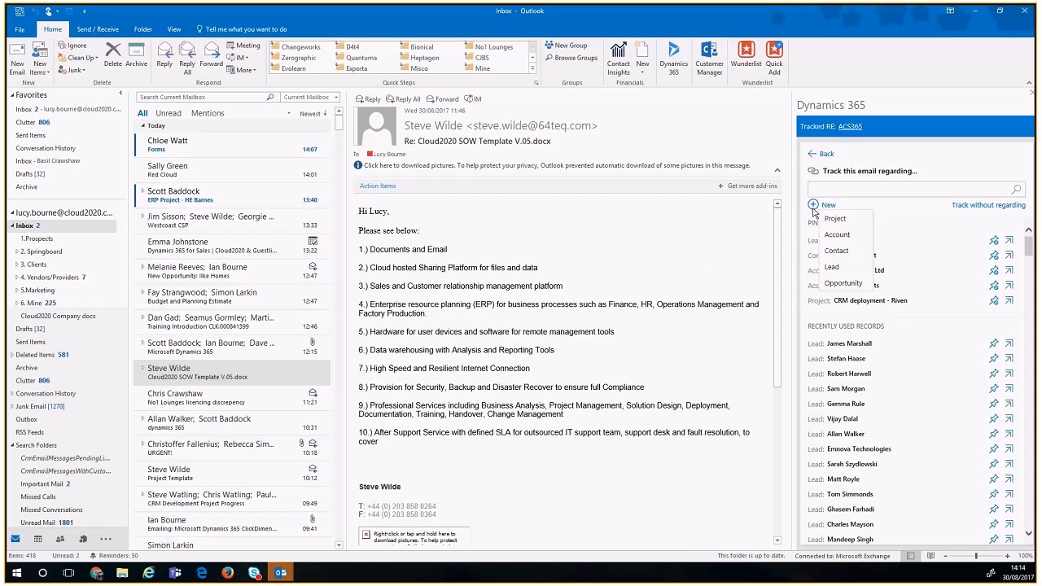
{"action": "left_click", "coordinate": [838, 267]}
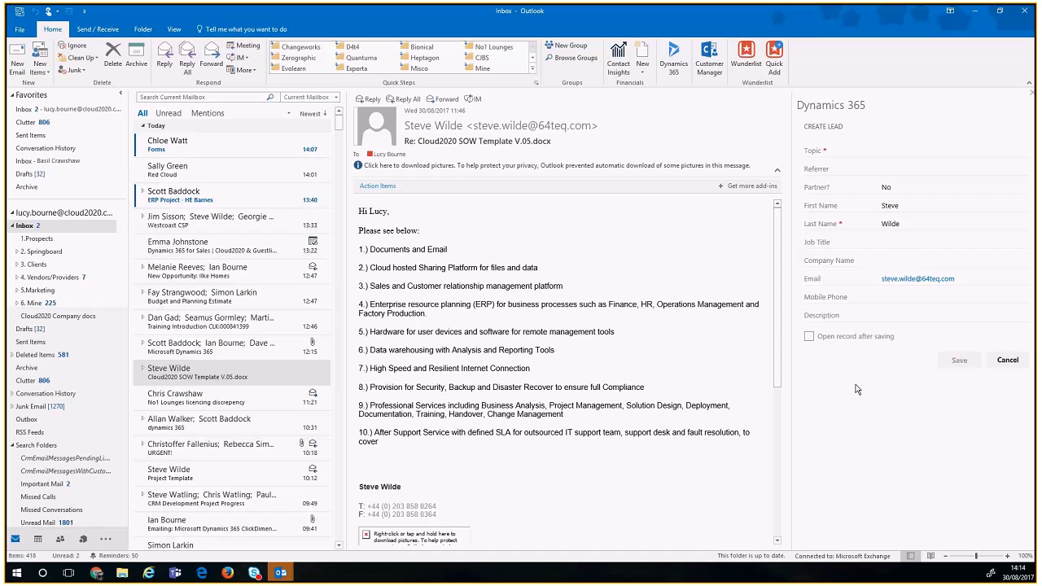
{"action": "left_click", "coordinate": [907, 207]}
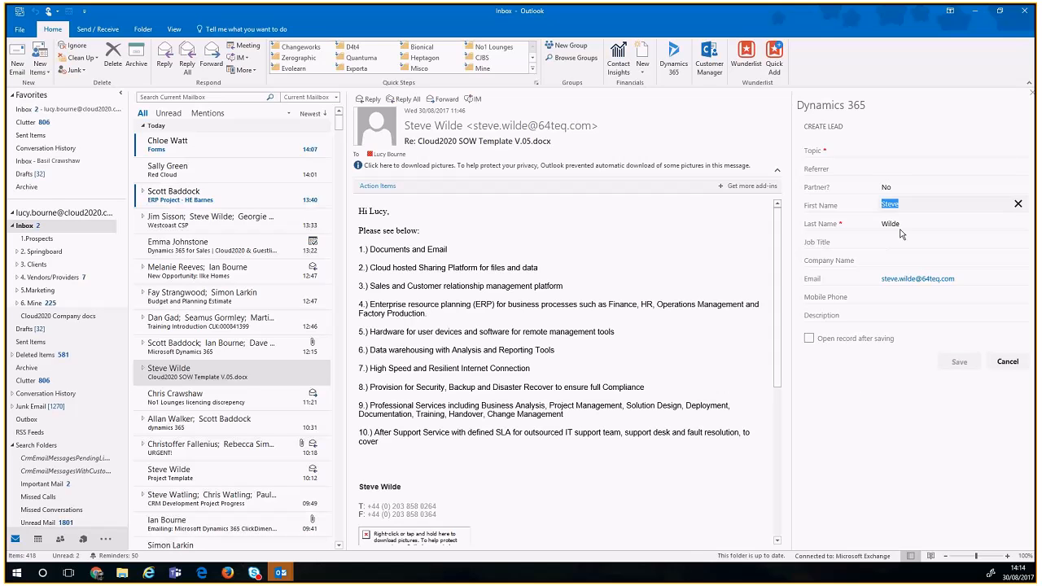
{"action": "left_click", "coordinate": [901, 225]}
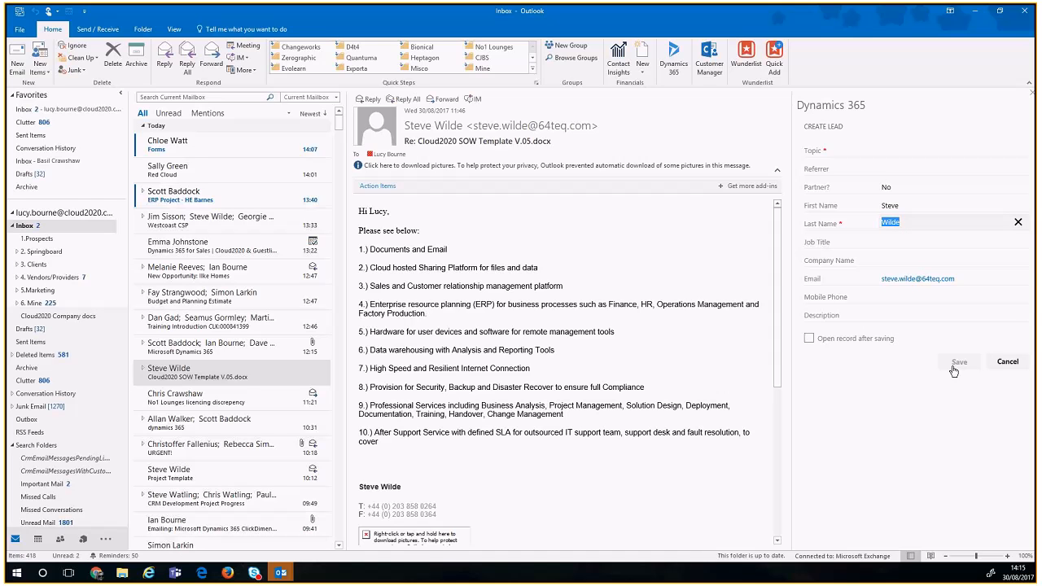
Step: Give the lead topic 'New Referral Lead', save it to open afterwards, then close the record
{"action": "left_click", "coordinate": [908, 151]}
{"action": "type", "text": "New Referral "}
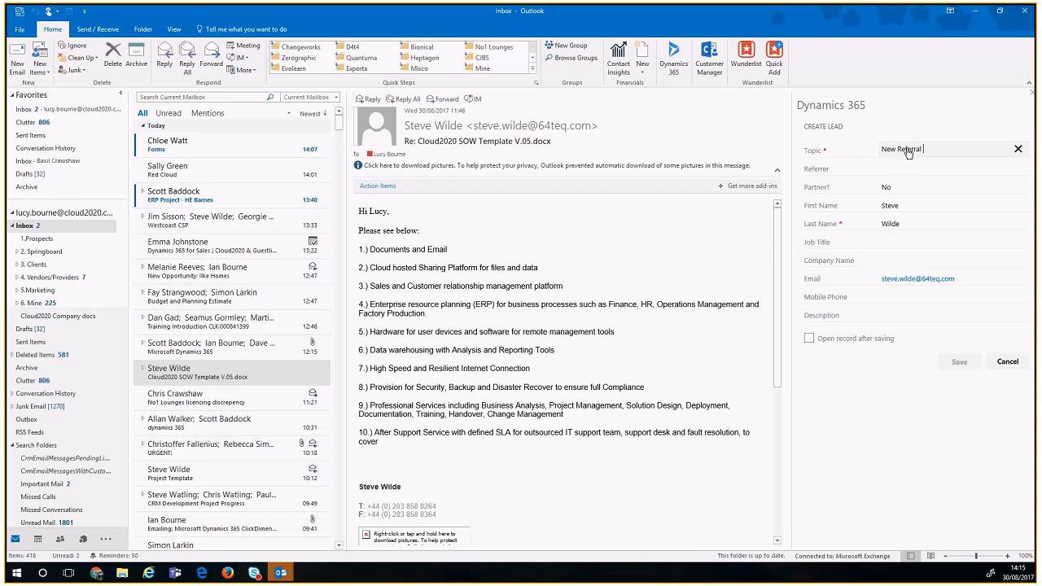
{"action": "type", "text": "Lead"}
{"action": "left_click", "coordinate": [810, 340]}
{"action": "left_click", "coordinate": [810, 340]}
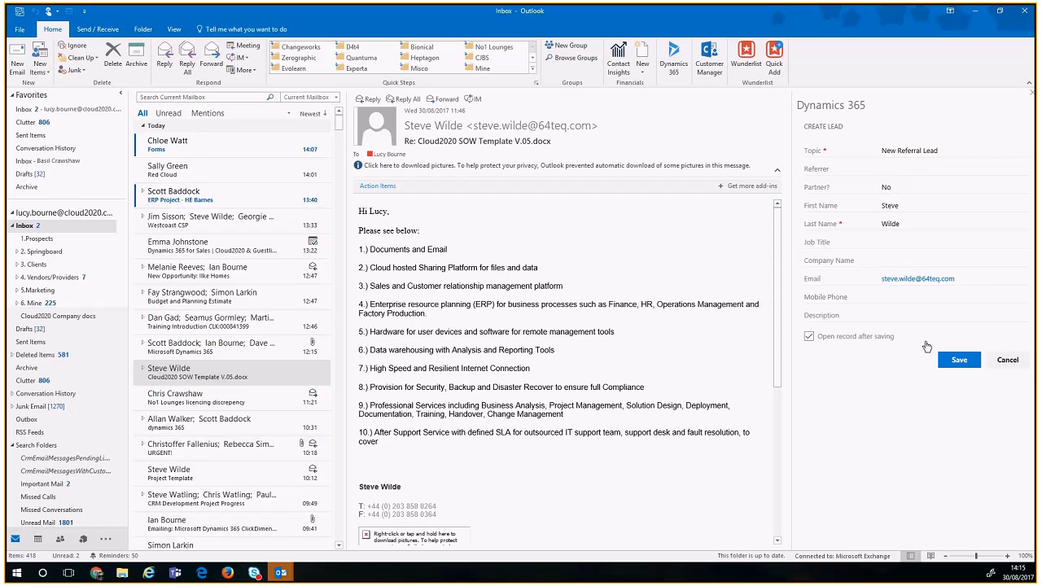
{"action": "left_click", "coordinate": [953, 365]}
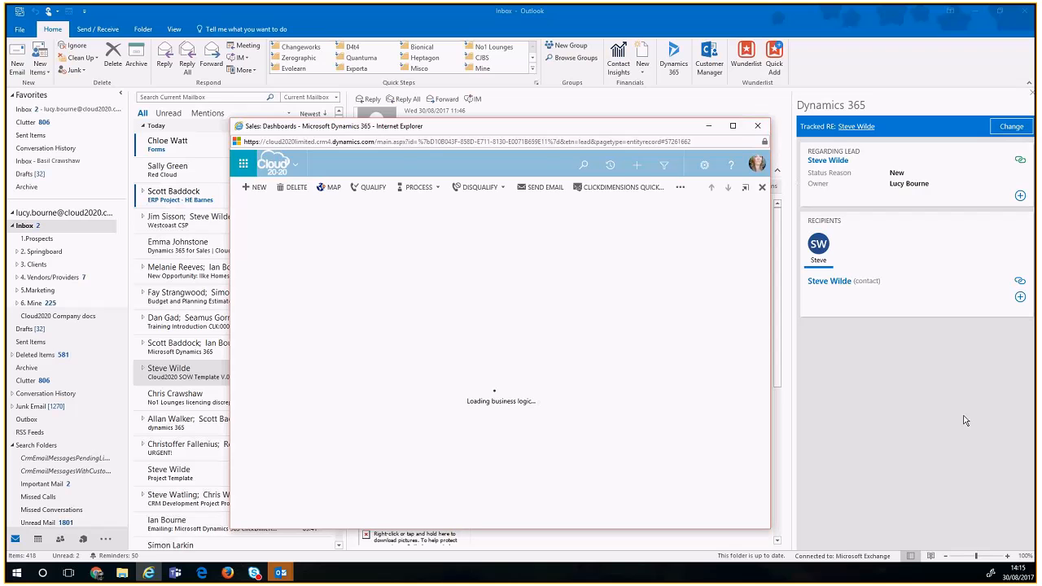
{"action": "left_click", "coordinate": [757, 126]}
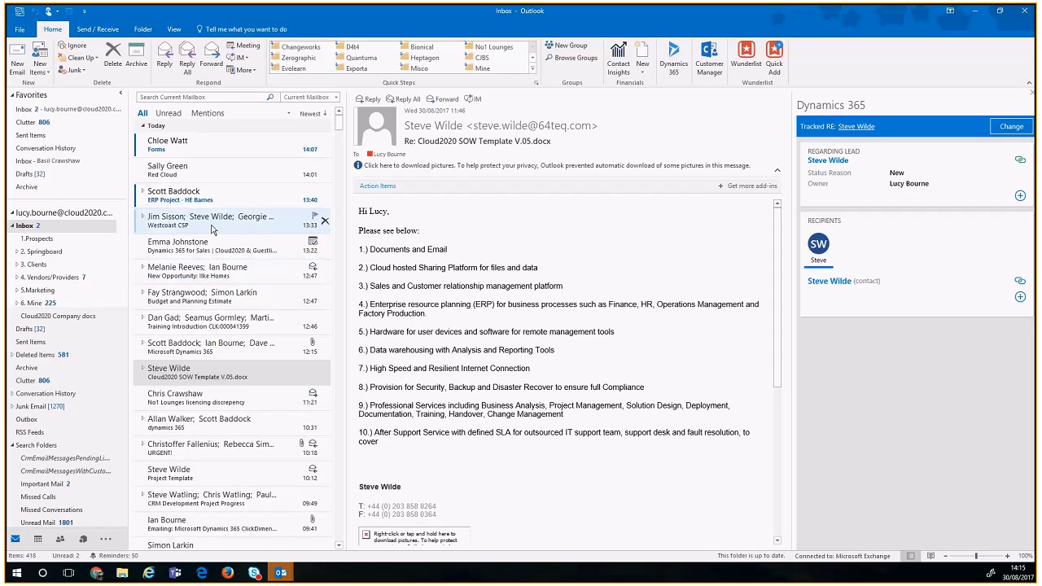
Step: Open the latest RE: Westcoast CSP email and its Dynamics 365 add-to options
{"action": "left_click", "coordinate": [209, 218]}
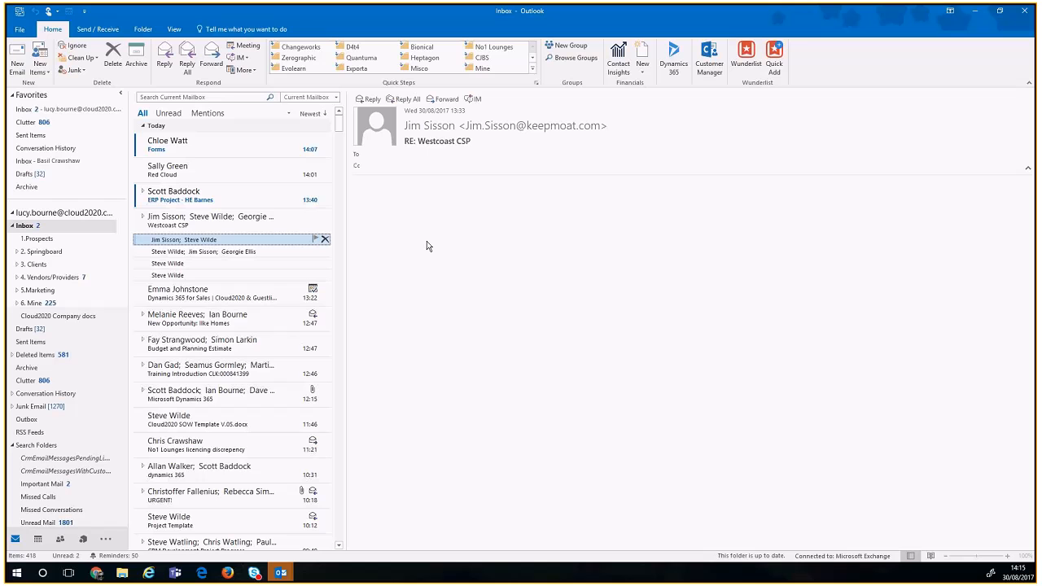
{"action": "left_click", "coordinate": [675, 62]}
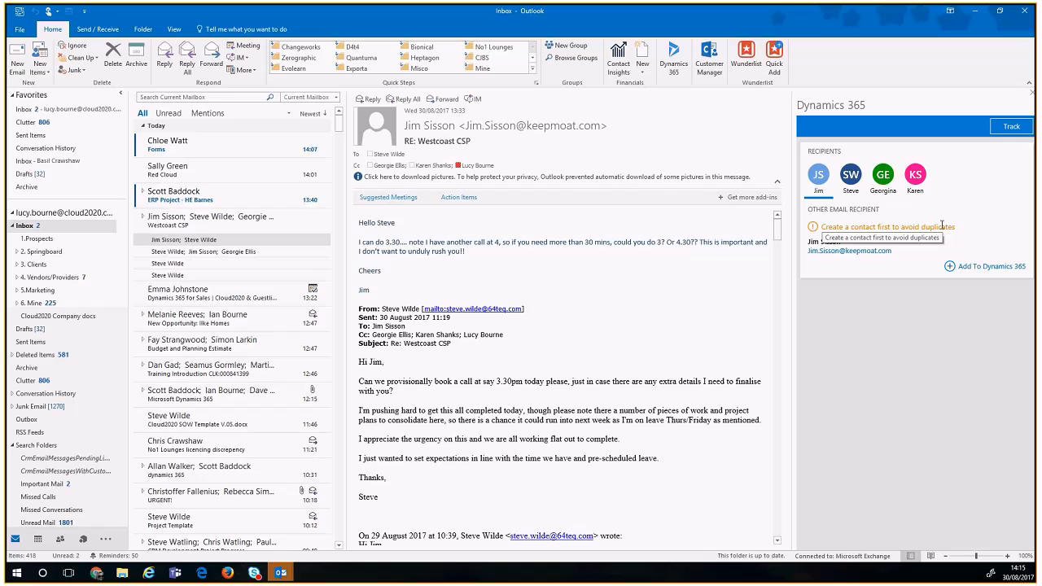
{"action": "left_click", "coordinate": [951, 268]}
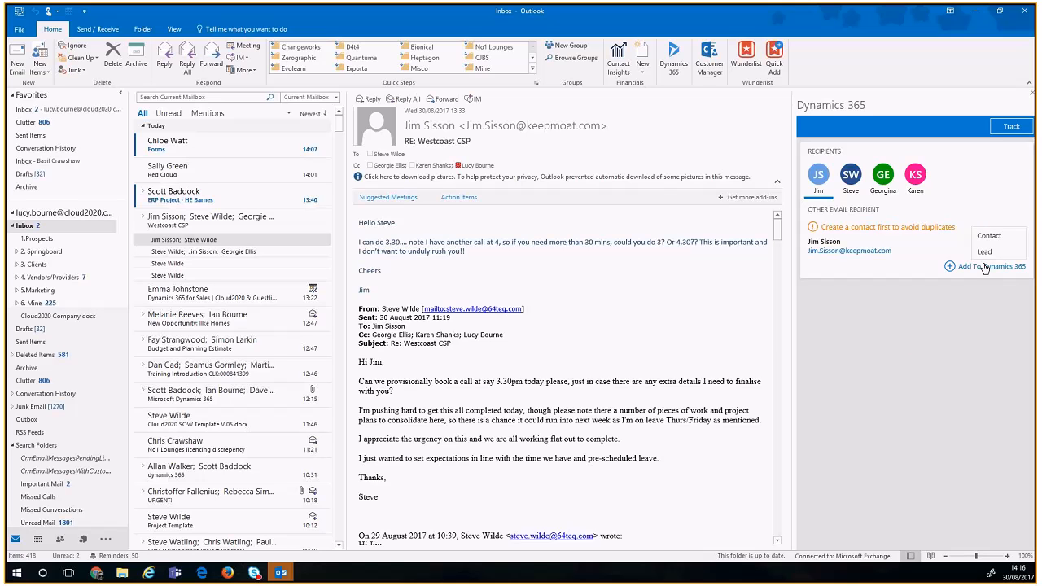
Step: Start a contact for the sender, review the prefilled names, then cancel the form
{"action": "left_click", "coordinate": [989, 235]}
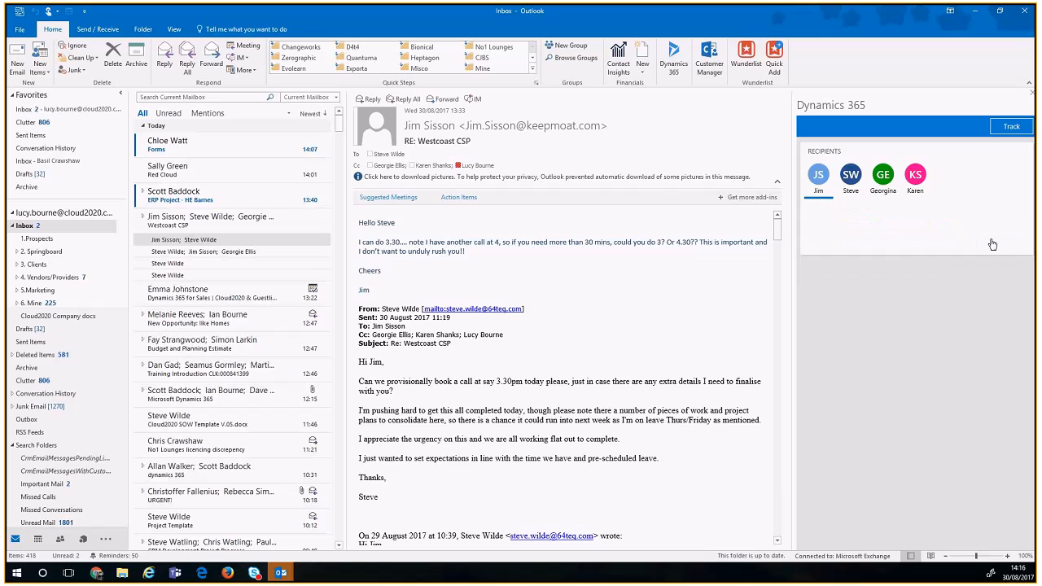
{"action": "double_click", "coordinate": [897, 252]}
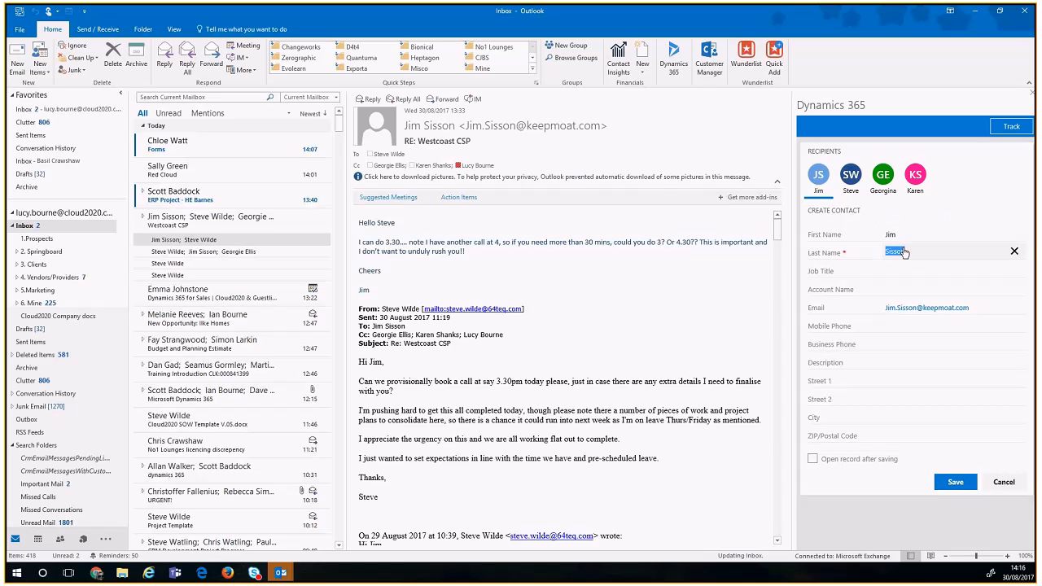
{"action": "key", "text": "shift+Tab"}
{"action": "key", "text": "Tab"}
{"action": "left_click", "coordinate": [947, 481]}
{"action": "left_click", "coordinate": [1004, 482]}
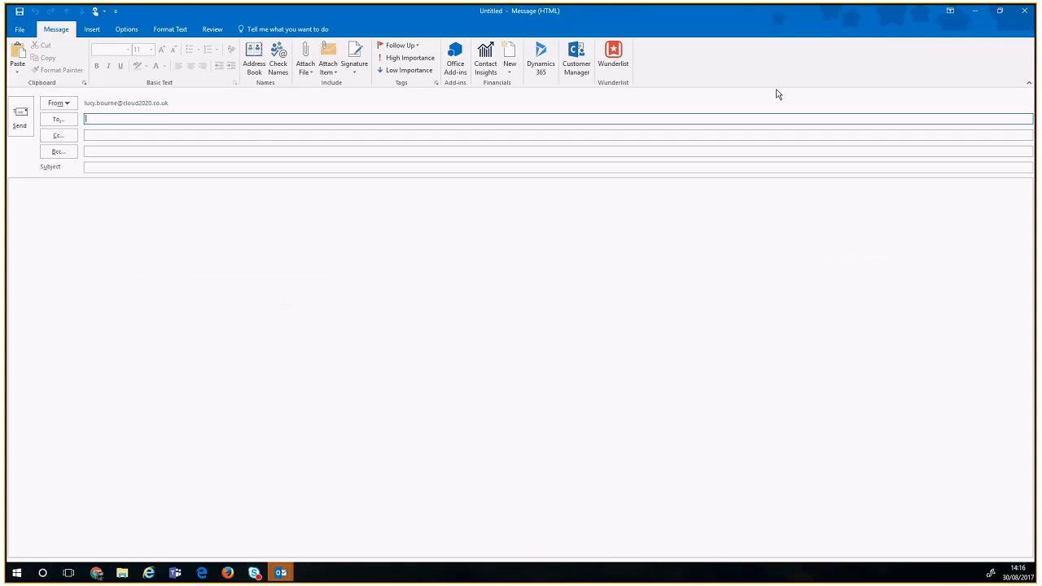
Step: Address the new message's To field to the prospect's full e-mail address
{"action": "type", "text": "luis"}
{"action": "key", "text": "BackSpace"}
{"action": "key", "text": "BackSpace"}
{"action": "key", "text": "BackSpace"}
{"action": "key", "text": "BackSpace"}
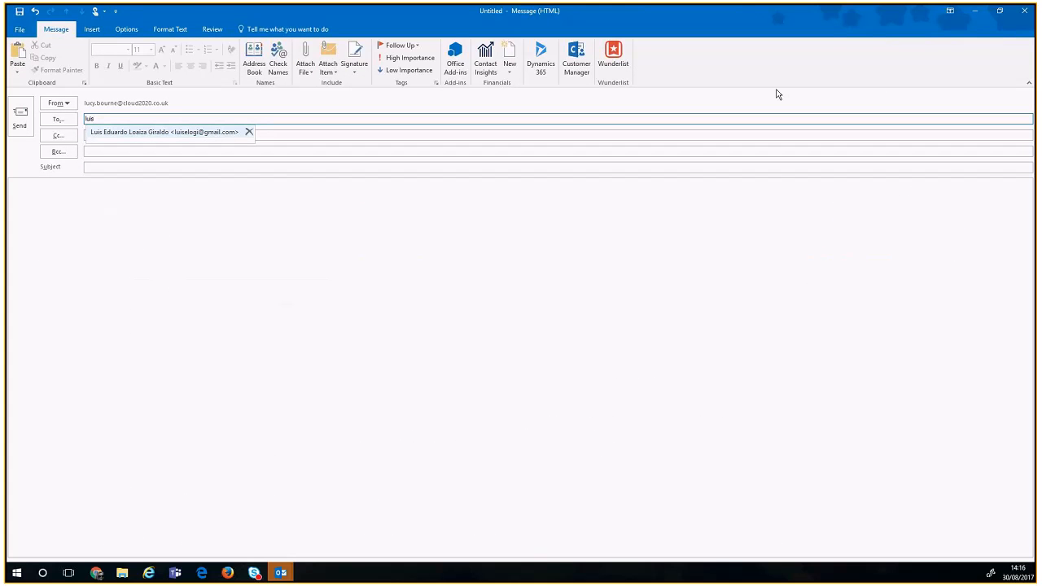
{"action": "type", "text": "neal"}
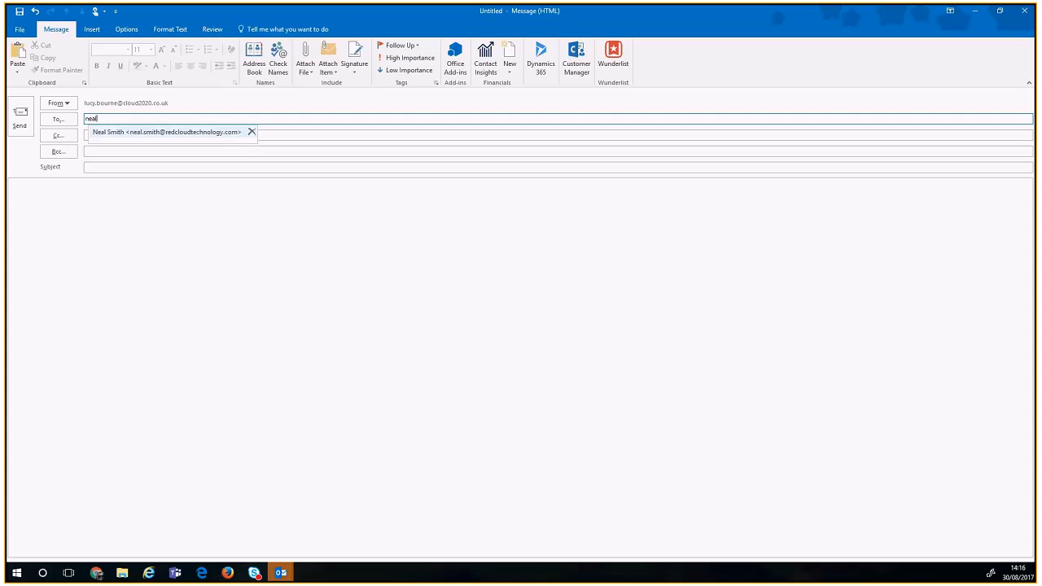
{"action": "key", "text": "BackSpace"}
{"action": "key", "text": "BackSpace"}
{"action": "key", "text": "BackSpace"}
{"action": "key", "text": "BackSpace"}
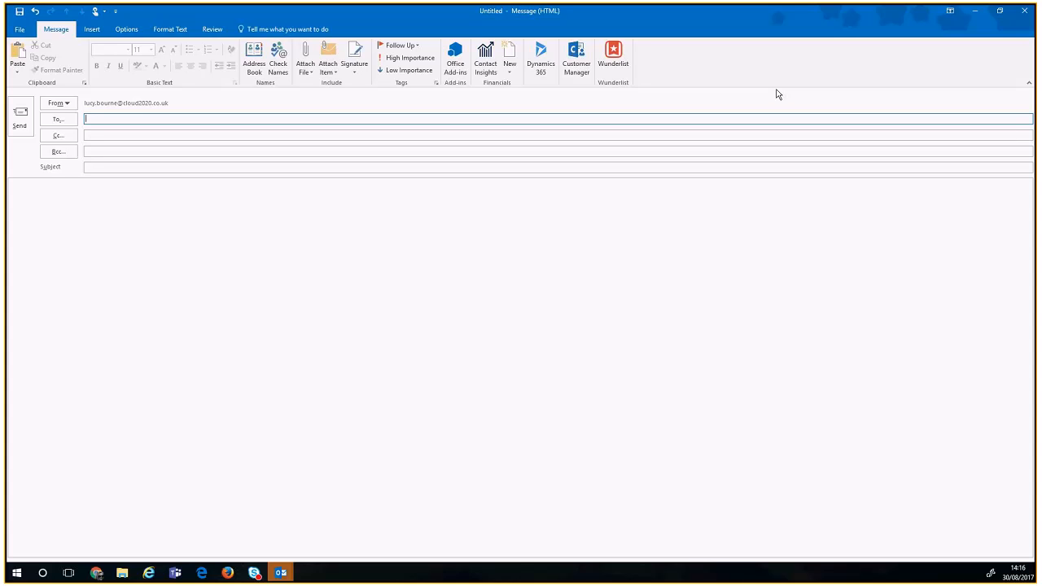
{"action": "key", "text": "Tab"}
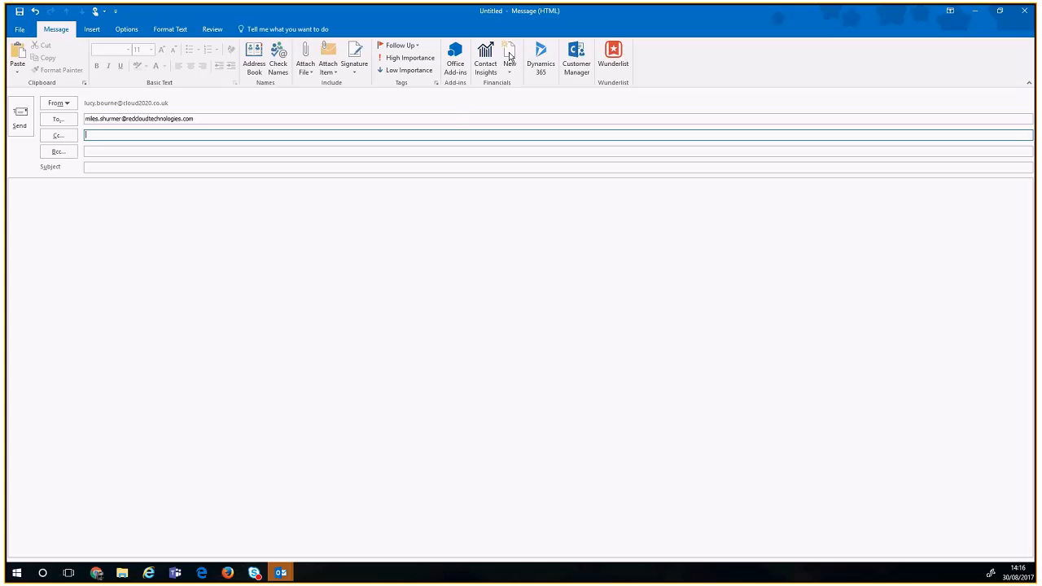
Step: Start adding the unknown recipient to Dynamics 365 as a lead
{"action": "left_click", "coordinate": [547, 61]}
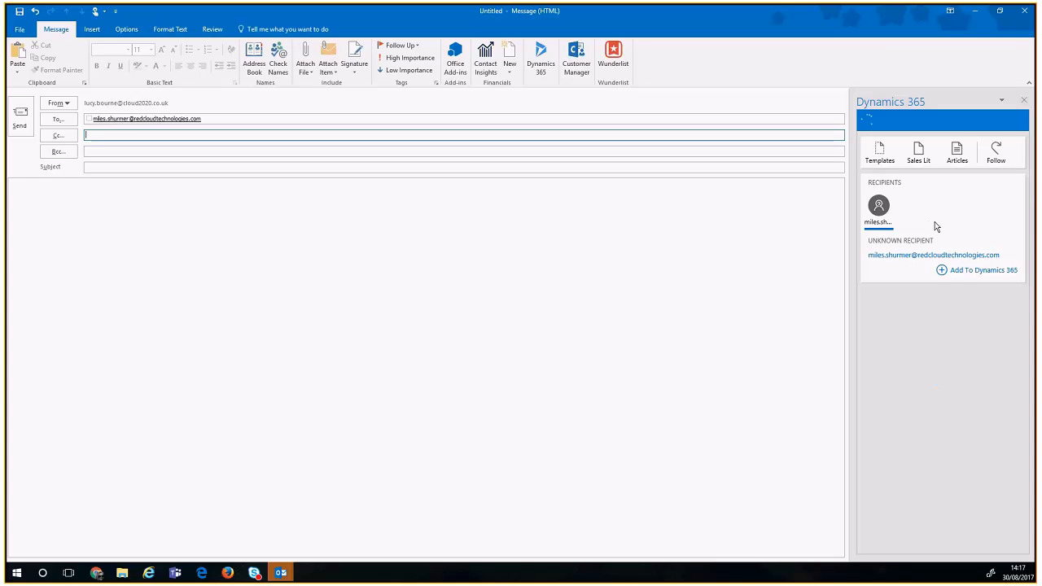
{"action": "left_click", "coordinate": [942, 274]}
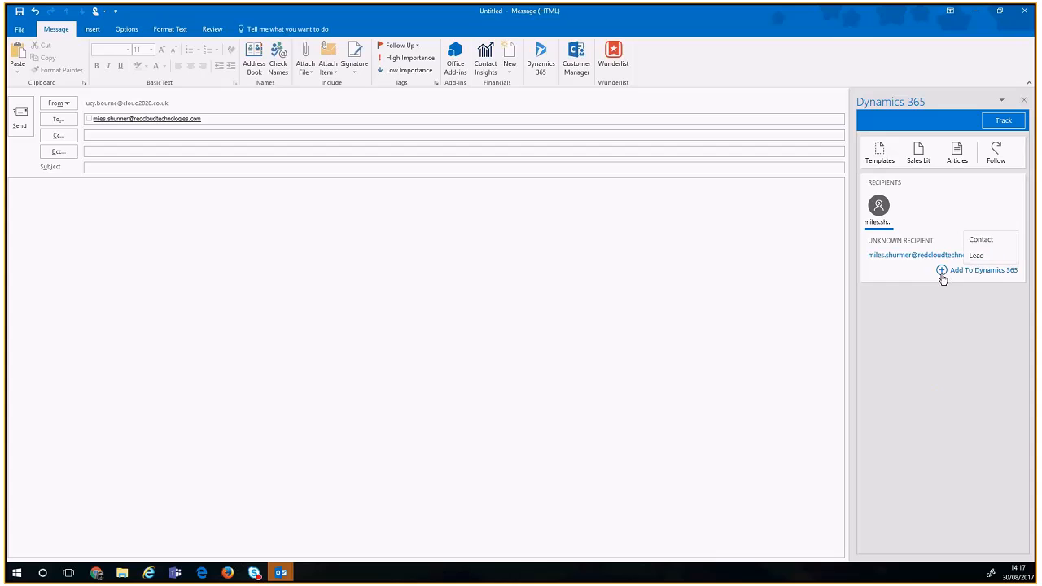
{"action": "left_click", "coordinate": [976, 255]}
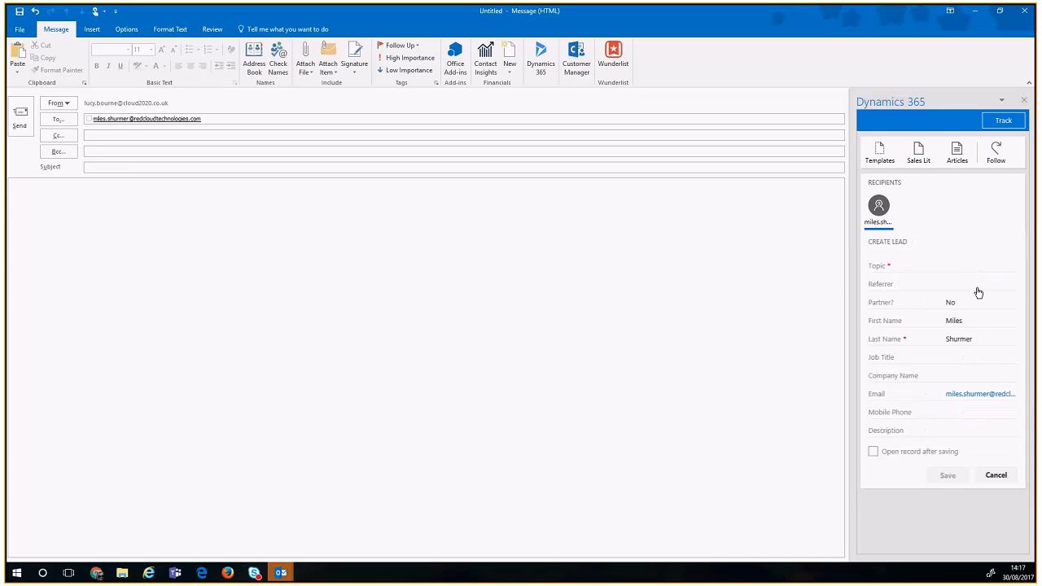
Step: Enter company 'Red Cloud' and topic 'New Lead', then save the lead
{"action": "left_click", "coordinate": [966, 376]}
{"action": "type", "text": "Redcl"}
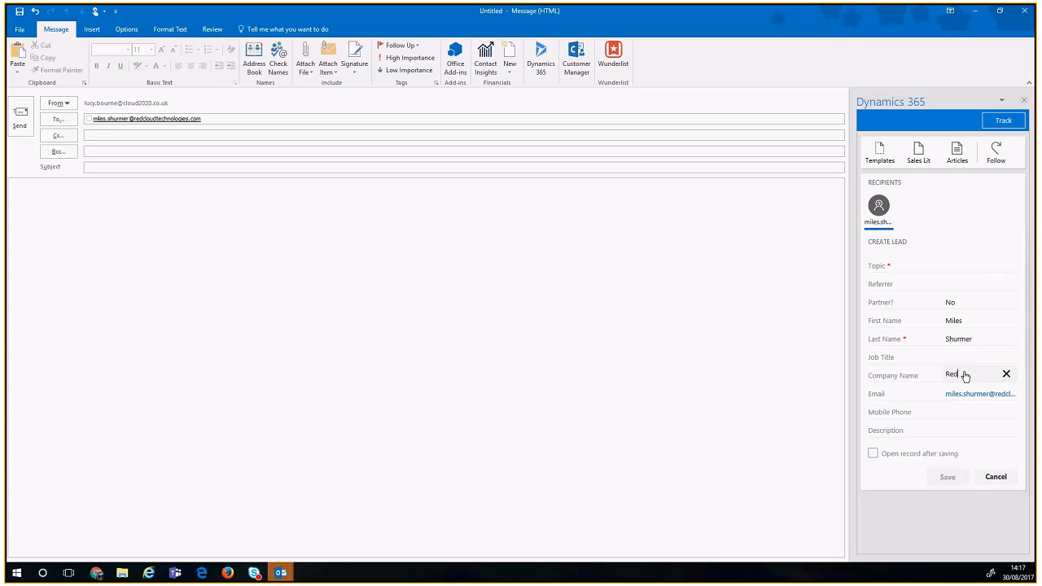
{"action": "double_click", "coordinate": [965, 376]}
{"action": "type", "text": "Red Cloud"}
{"action": "left_click", "coordinate": [963, 451]}
{"action": "left_click", "coordinate": [965, 270]}
{"action": "type", "text": "New Lead"}
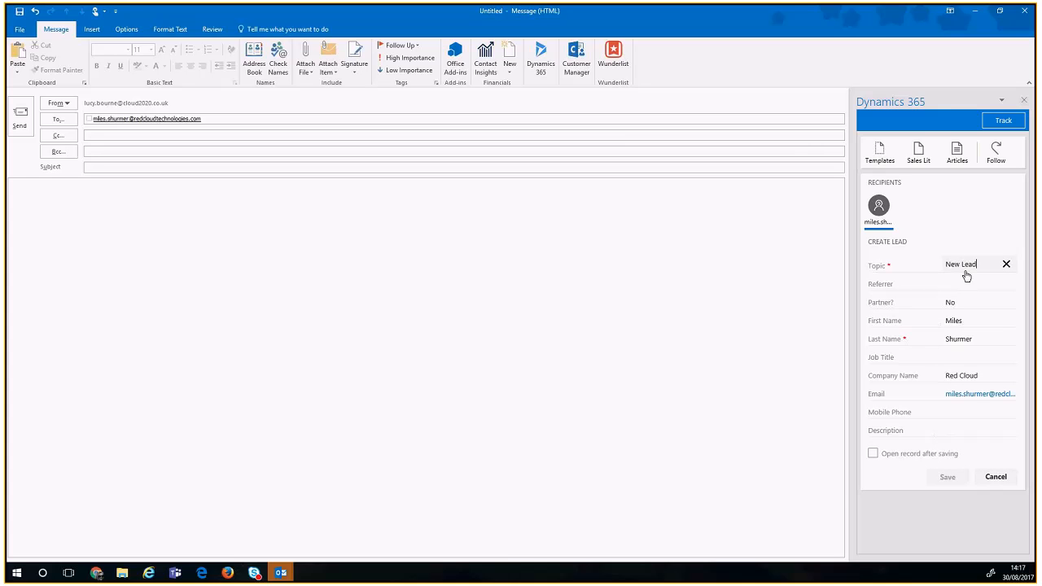
{"action": "left_click", "coordinate": [950, 478]}
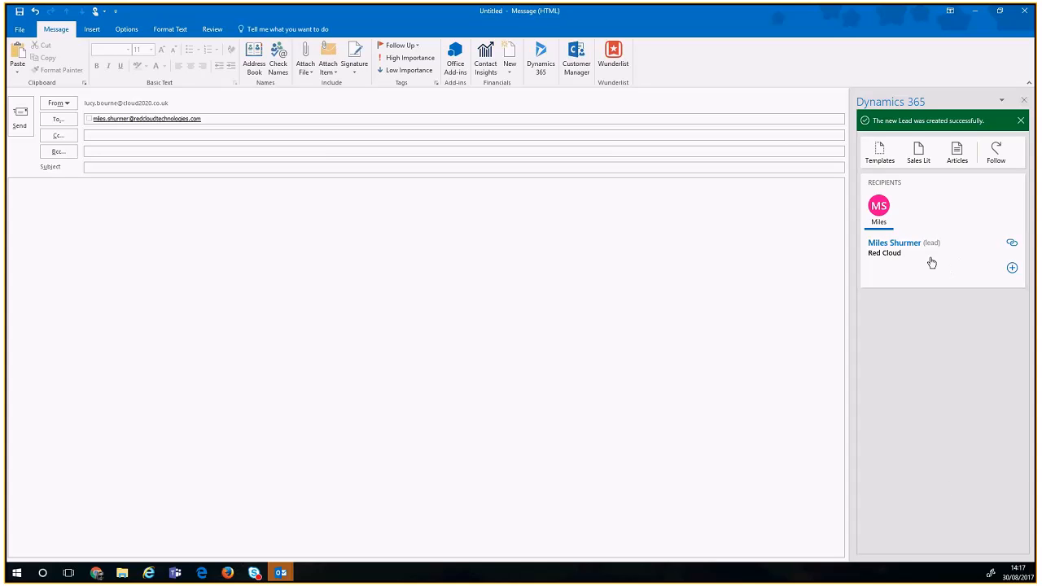
Step: Dismiss the + activity menu and choose Track without regarding in Dynamics 365
{"action": "left_click", "coordinate": [1012, 268]}
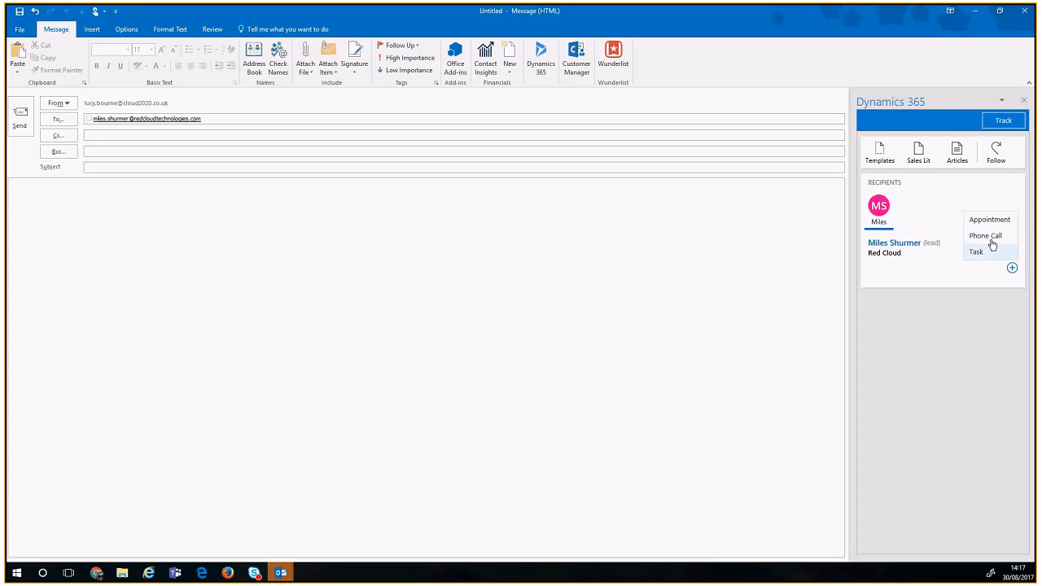
{"action": "left_click", "coordinate": [908, 272]}
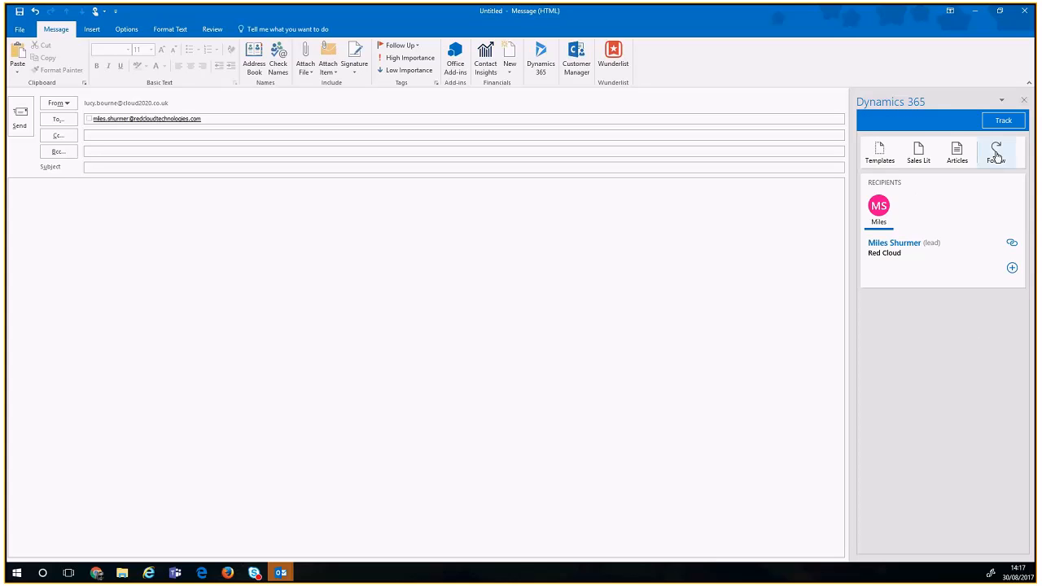
{"action": "left_click", "coordinate": [1000, 122]}
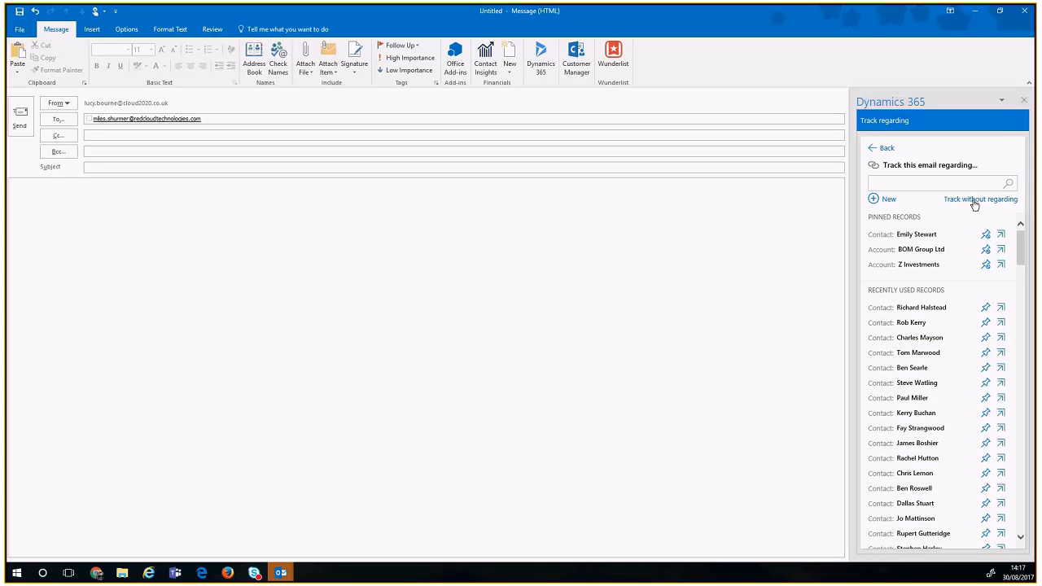
{"action": "left_click", "coordinate": [973, 203]}
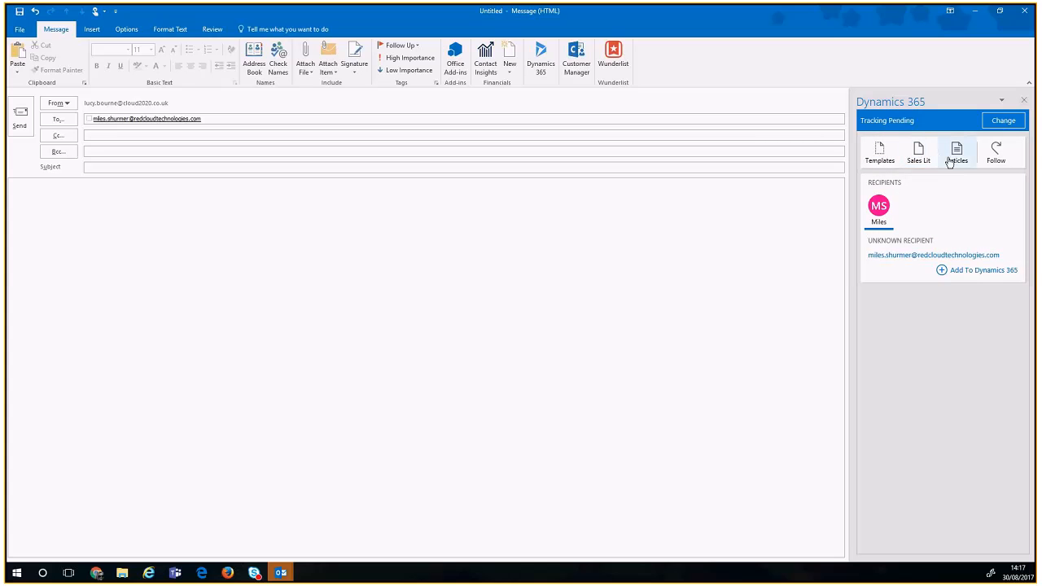
Step: Insert the 'Lead Reply - Trade Show Visit' template into the message
{"action": "left_click", "coordinate": [891, 163]}
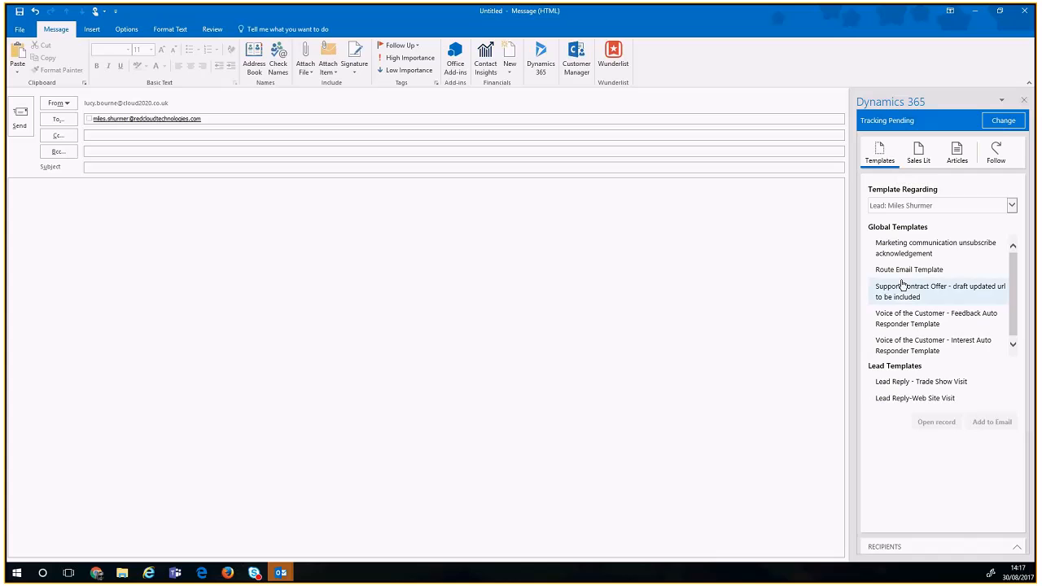
{"action": "left_click", "coordinate": [902, 383]}
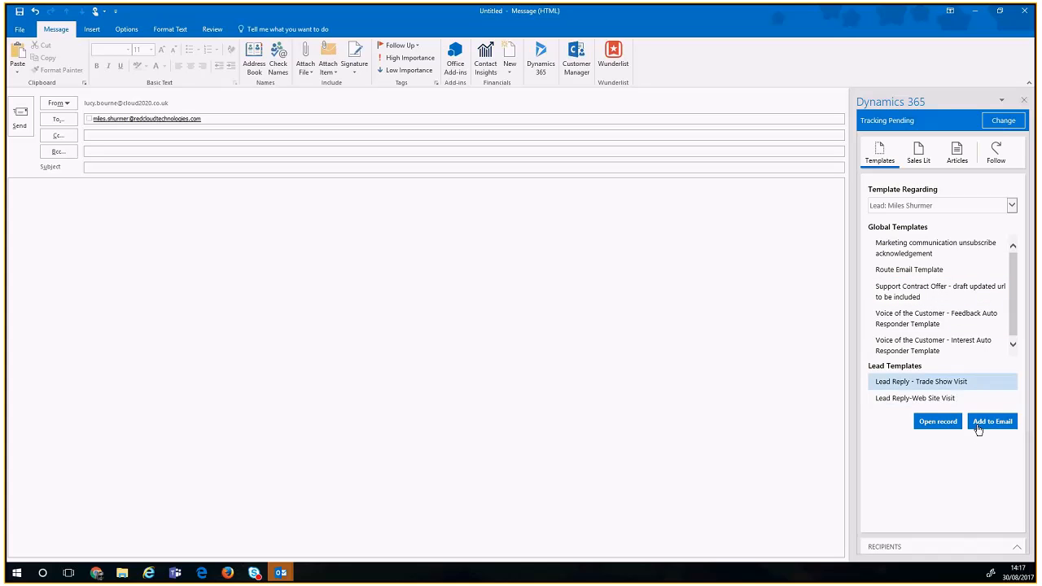
{"action": "left_click", "coordinate": [981, 425]}
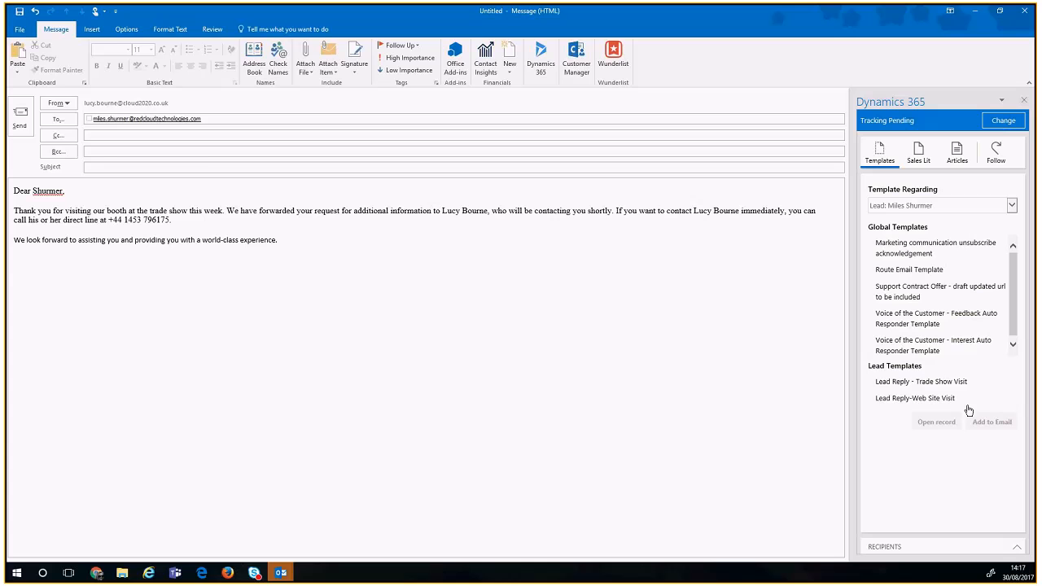
Step: Greet the recipient by first name and add a 'Kind regards,' sign-off with the sender's name
{"action": "left_click", "coordinate": [33, 190]}
{"action": "type", "text": "Miles"}
{"action": "key", "text": "ctrl+Delete"}
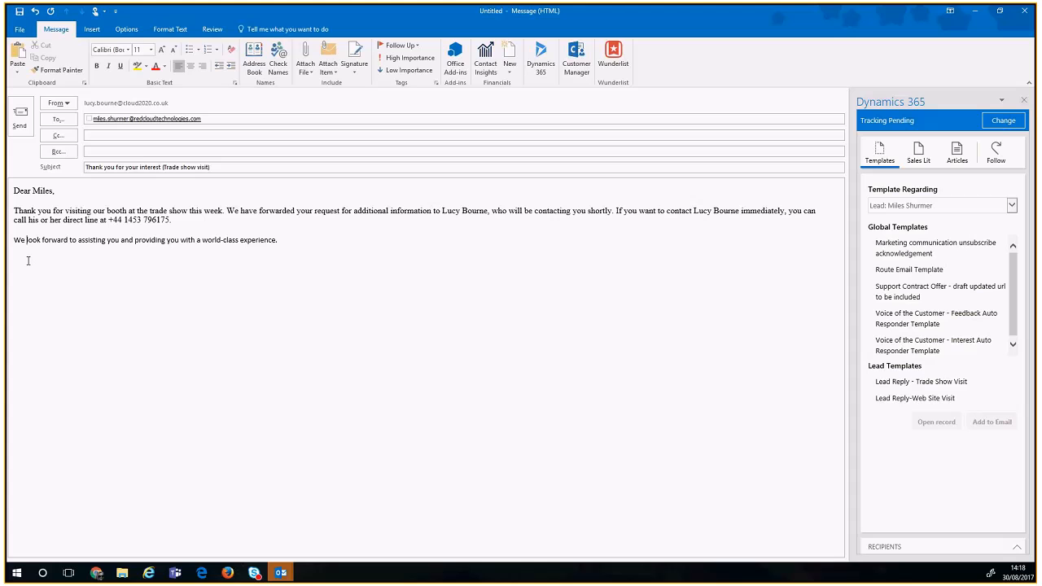
{"action": "type", "text": "Kind regards,"}
{"action": "key", "text": "Return"}
{"action": "type", "text": "Lucy"}
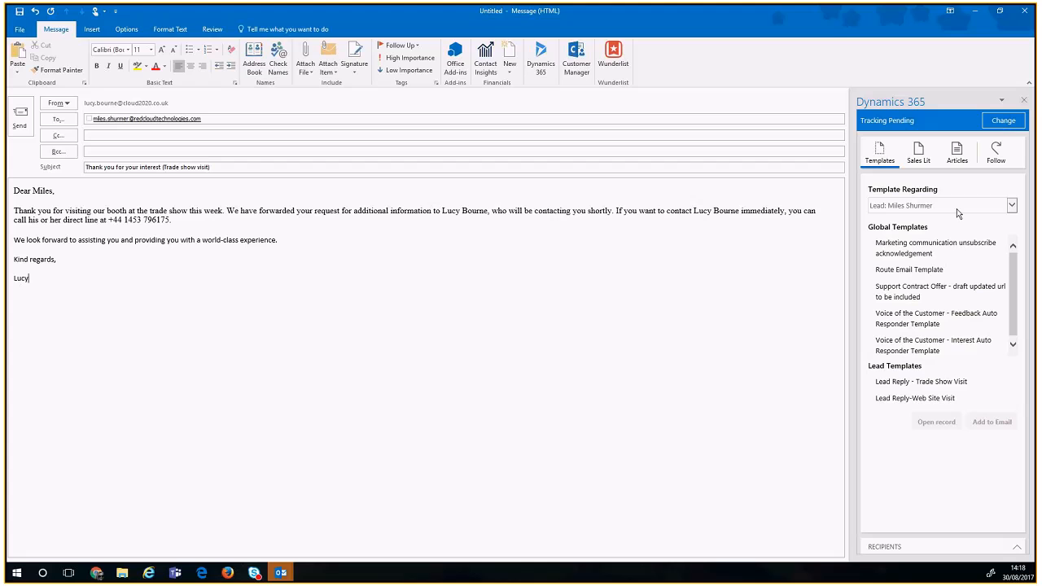
Step: Have Dynamics 365 follow the recipient's activity on this email, then close the unsent message
{"action": "left_click", "coordinate": [997, 155]}
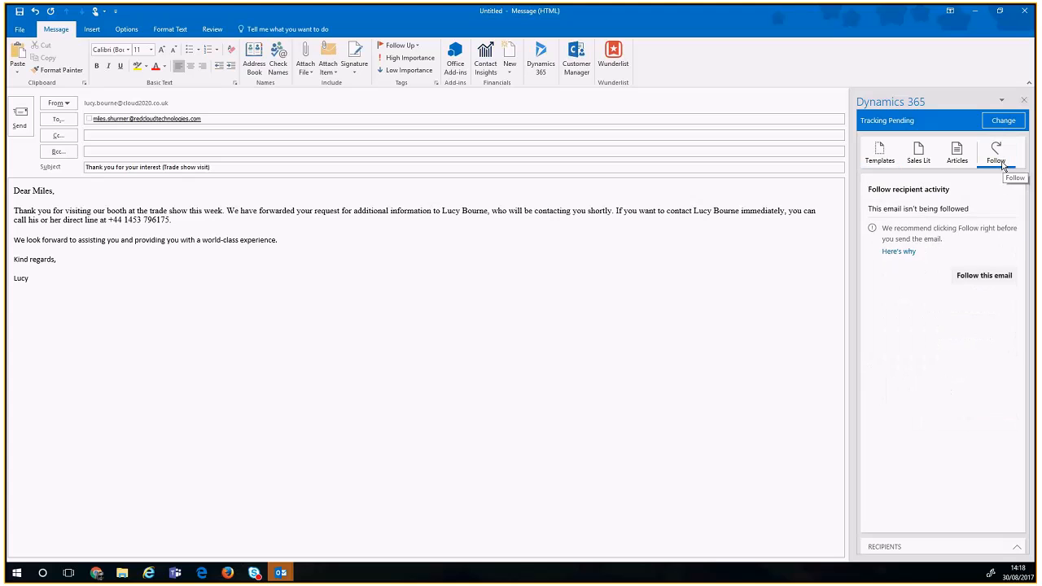
{"action": "left_click", "coordinate": [984, 277]}
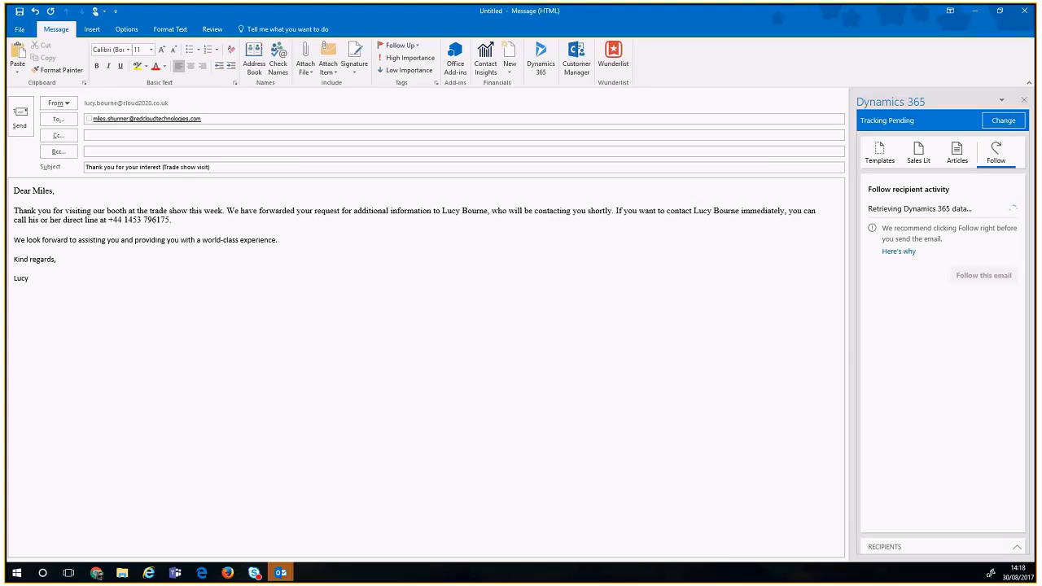
{"action": "left_click", "coordinate": [1025, 10]}
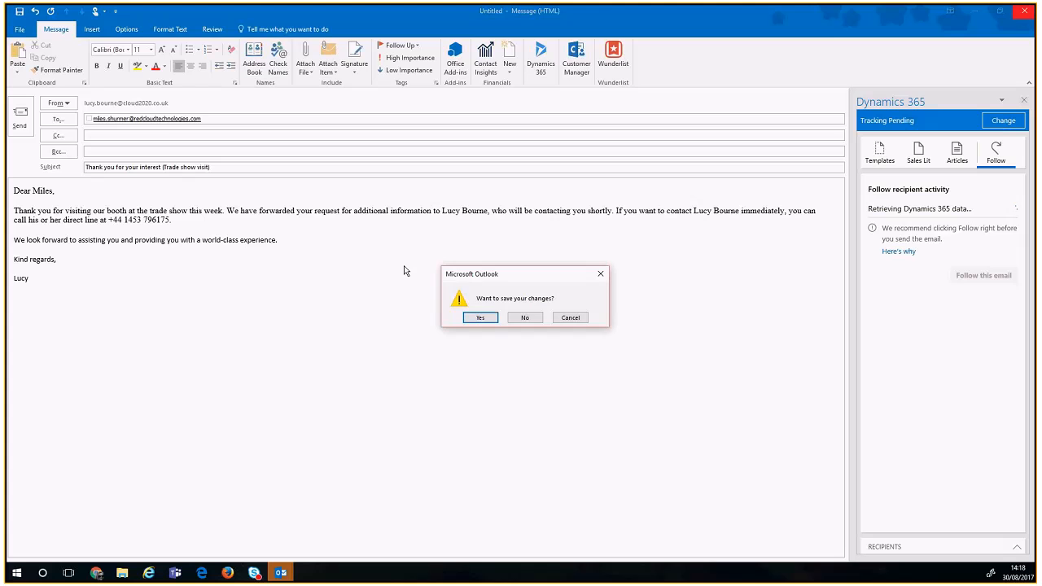
Step: Discard the unsent email and open Wednesday's 'Sales CRM Training | RedCloud' meeting from the calendar
{"action": "left_click", "coordinate": [525, 318]}
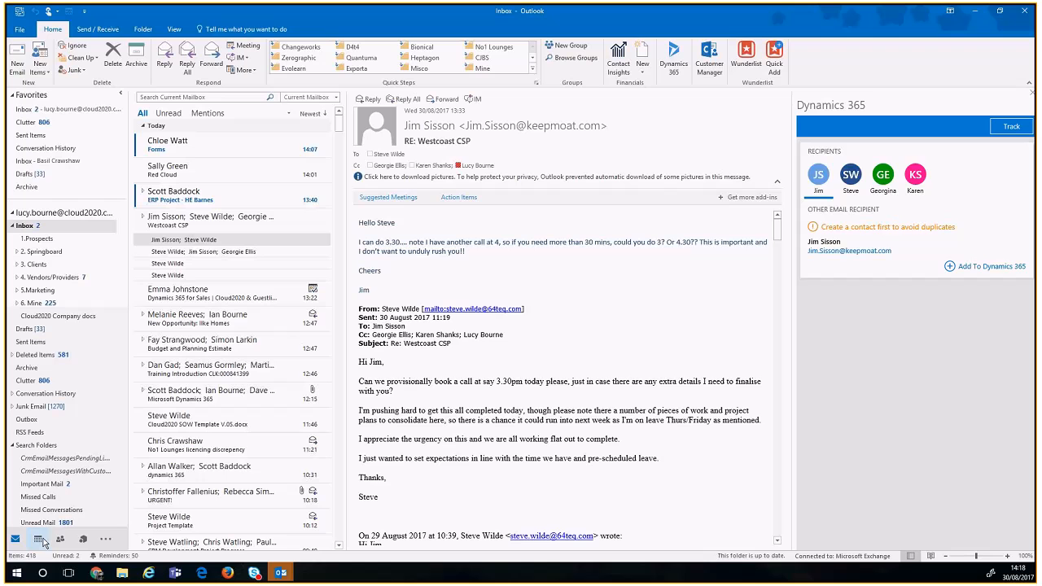
{"action": "left_click", "coordinate": [39, 540]}
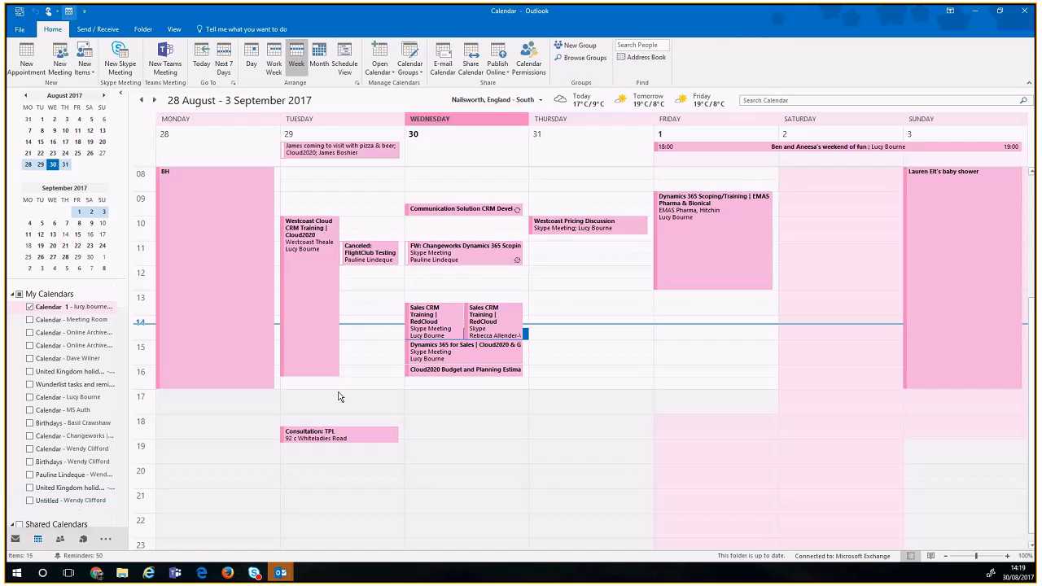
{"action": "left_click", "coordinate": [447, 323]}
{"action": "double_click", "coordinate": [447, 323]}
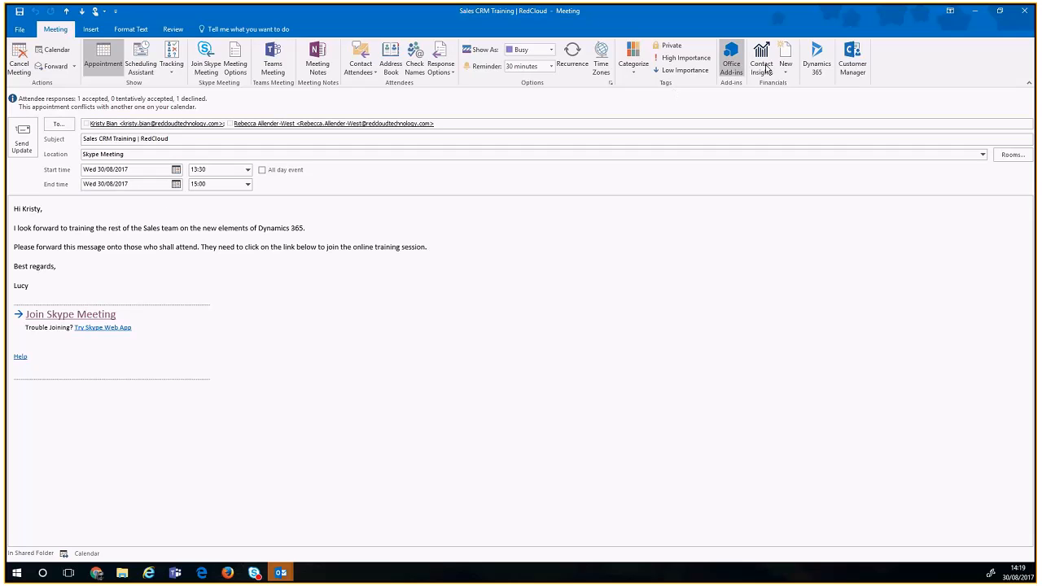
Step: Show the meeting in a wider Dynamics 365 pane, view the first attendee's contact, and choose Track
{"action": "left_click", "coordinate": [817, 65]}
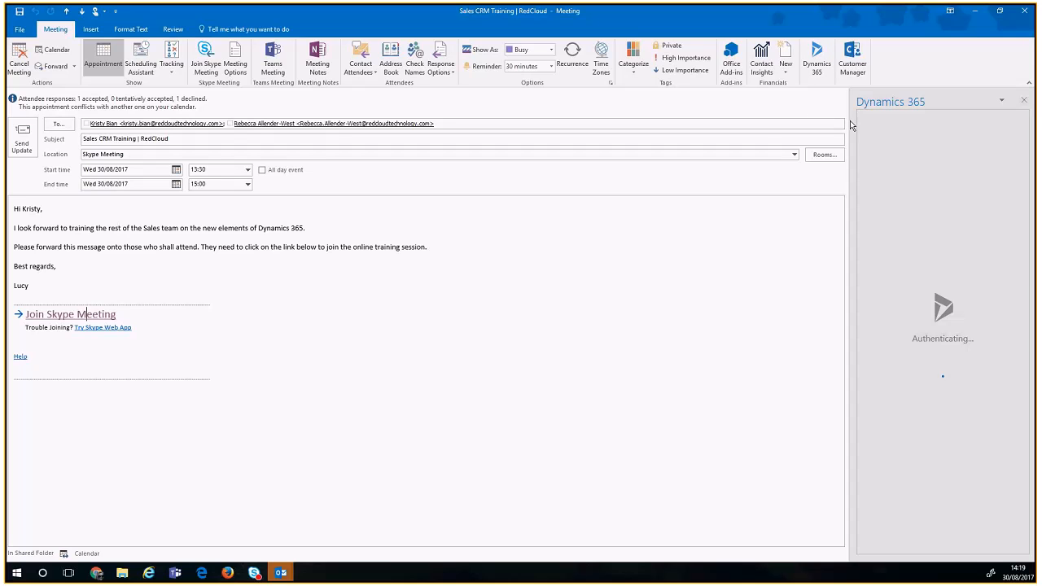
{"action": "left_click_drag", "start_coordinate": [766, 133], "coordinate": [765, 133]}
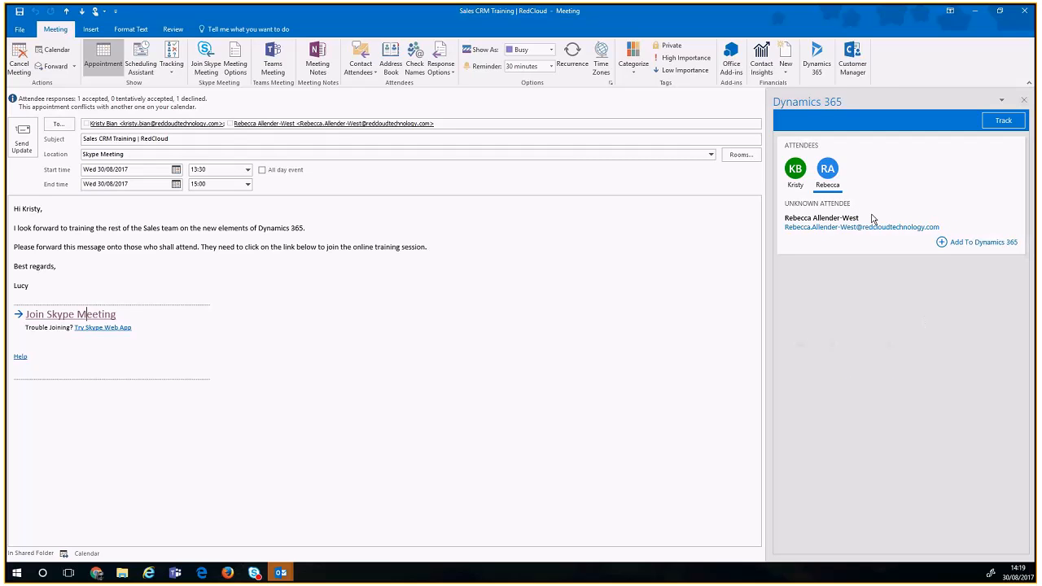
{"action": "left_click", "coordinate": [800, 180]}
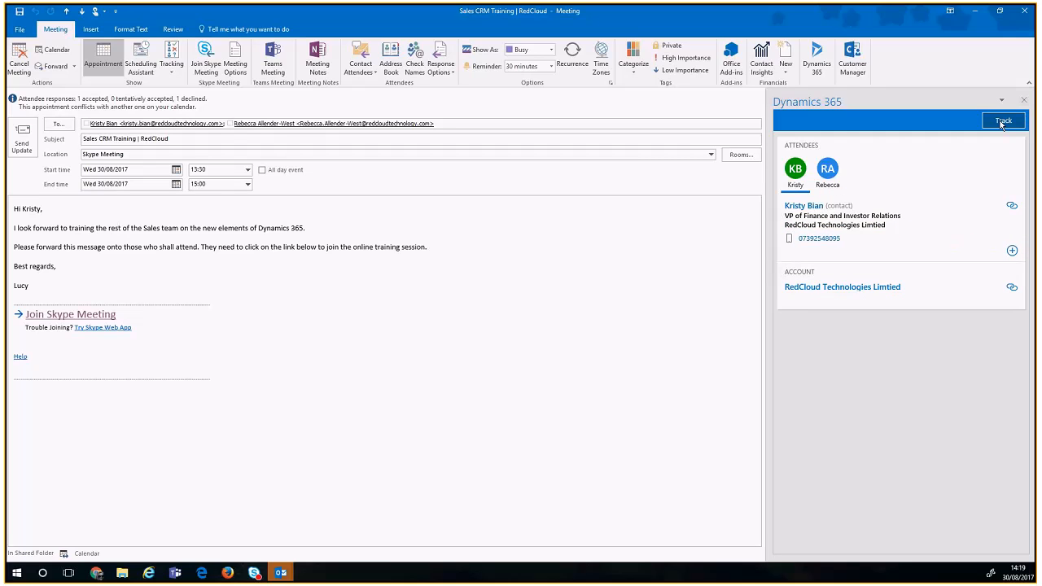
{"action": "left_click", "coordinate": [1002, 121]}
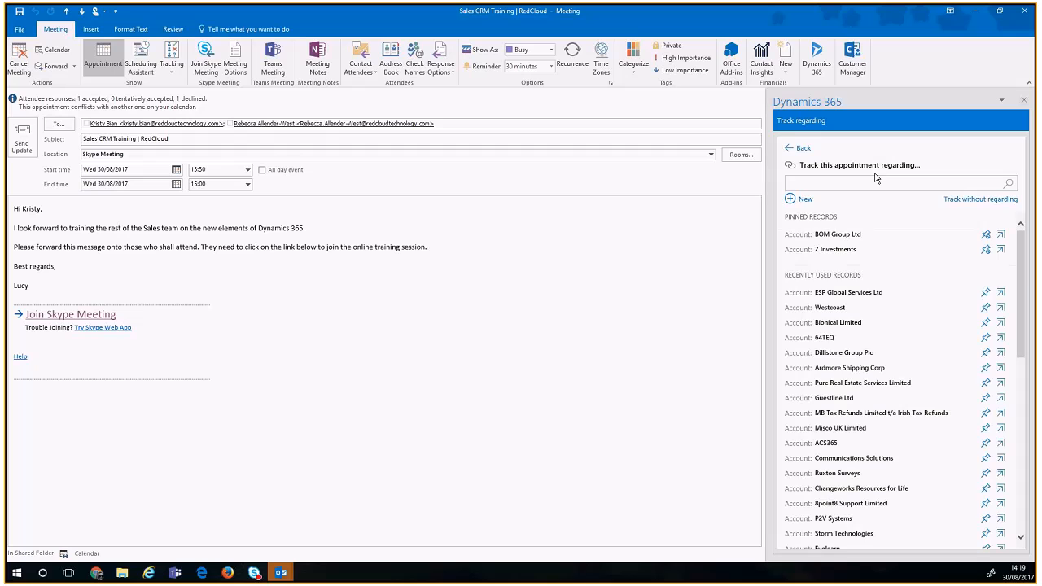
Step: Search 'Redcloud', track the meeting against the RedCloud Technologies account, and close the meeting window
{"action": "left_click", "coordinate": [826, 178]}
{"action": "type", "text": "r"}
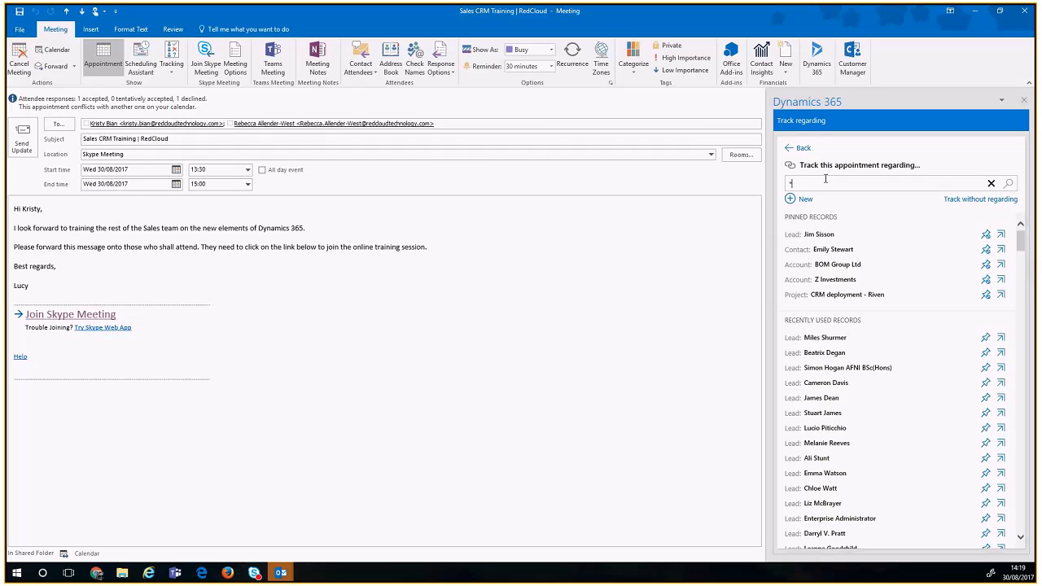
{"action": "type", "text": "Red"}
{"action": "key", "text": "Return"}
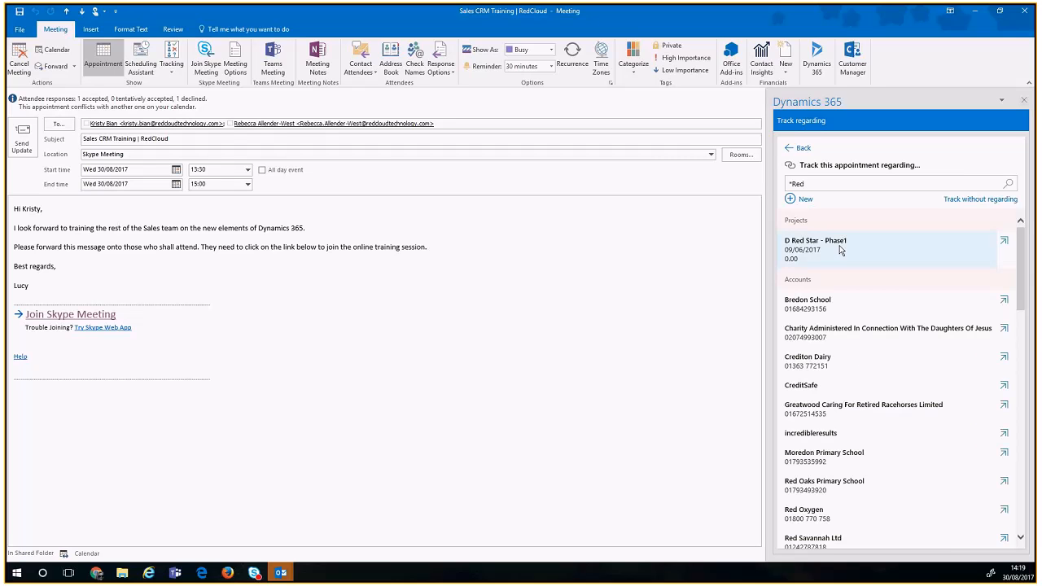
{"action": "scroll", "coordinate": [835, 342], "scroll_direction": "down", "scroll_amount": 5}
{"action": "scroll", "coordinate": [835, 366], "scroll_direction": "down", "scroll_amount": 5}
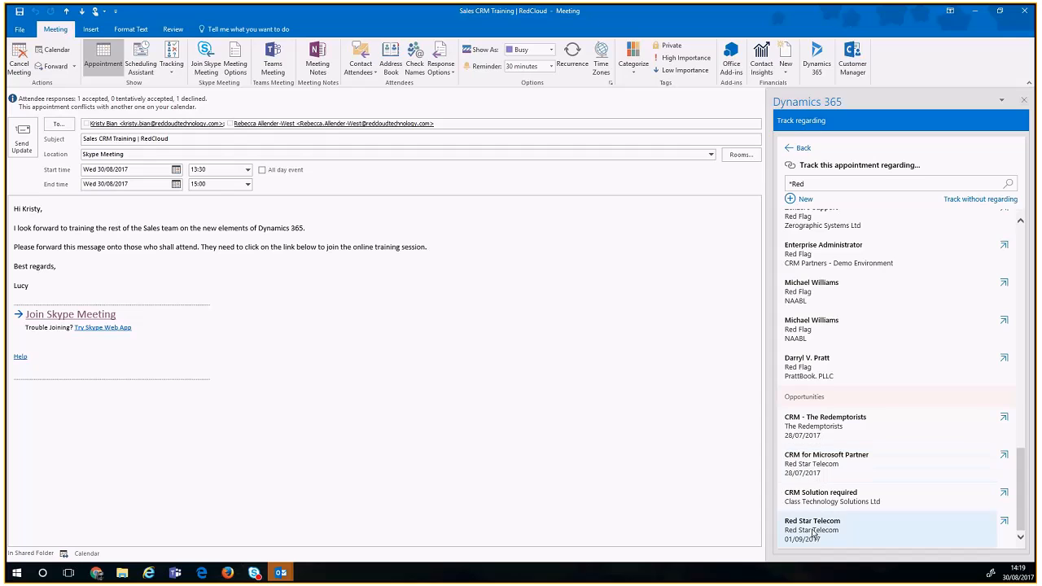
{"action": "scroll", "coordinate": [831, 398], "scroll_direction": "up", "scroll_amount": 10}
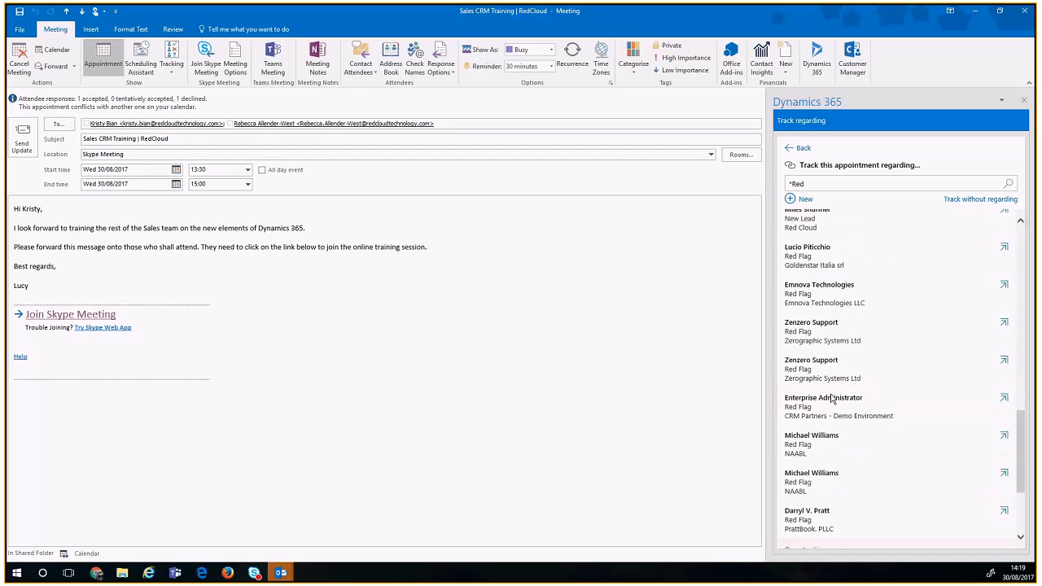
{"action": "left_click", "coordinate": [830, 182]}
{"action": "type", "text": "cloud"}
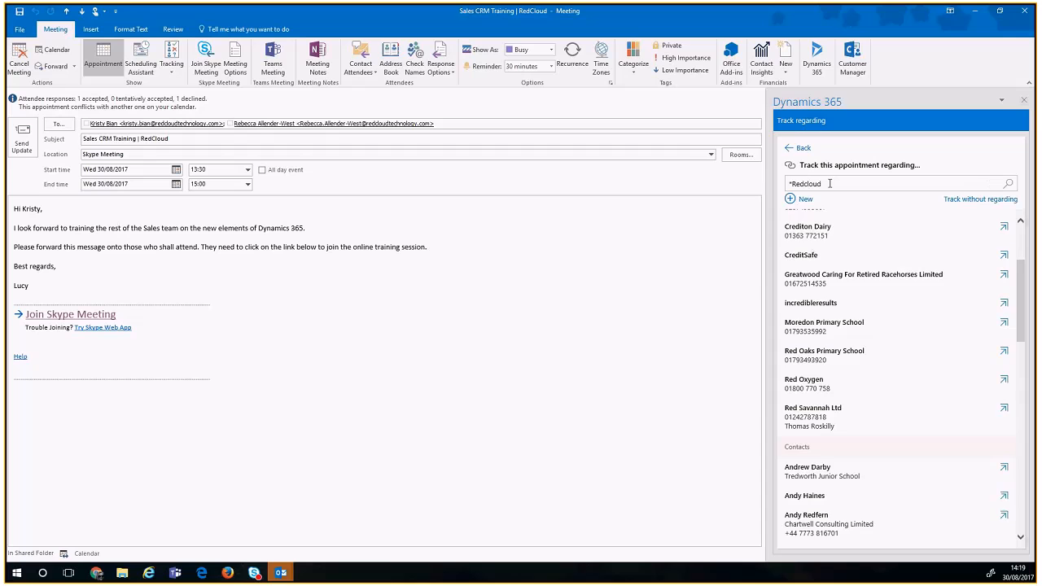
{"action": "key", "text": "Return"}
{"action": "left_click", "coordinate": [831, 248]}
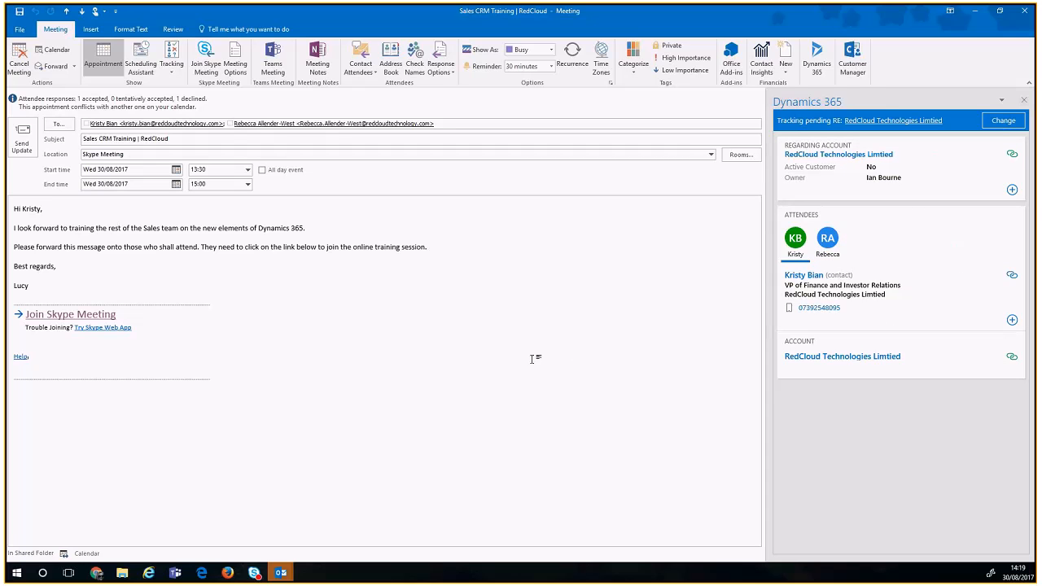
{"action": "left_click", "coordinate": [1024, 12]}
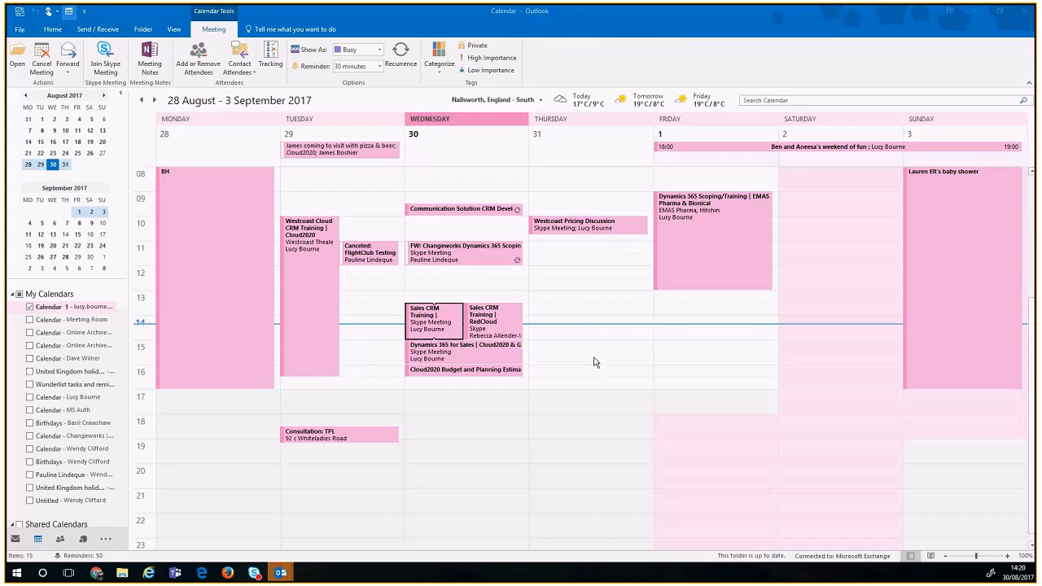
Step: Switch from Outlook to the BBVA Bancomer lead in the Firefox window
{"action": "key", "text": "alt+Tab"}
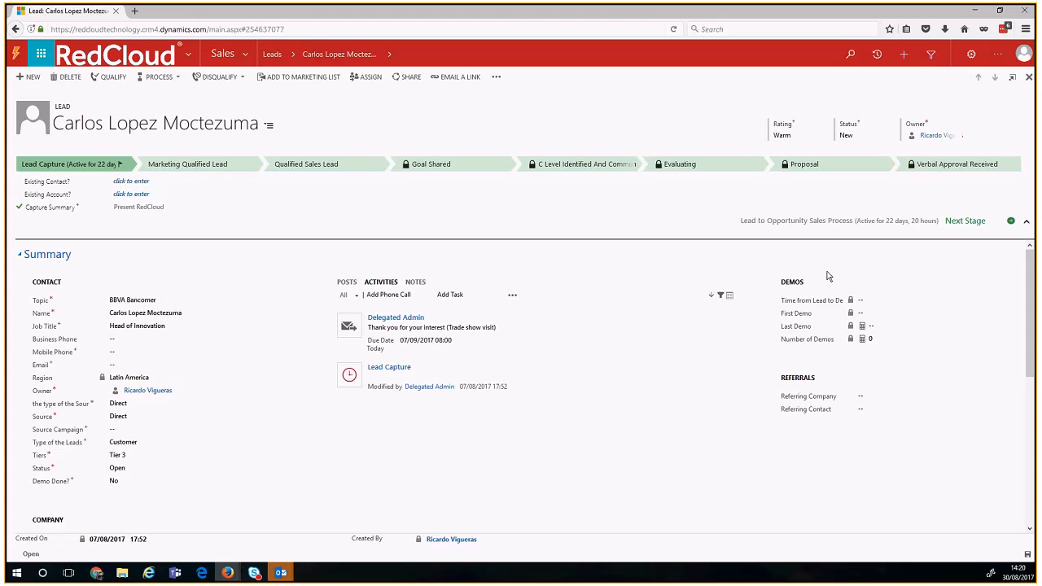
{"action": "left_click_drag", "start_coordinate": [788, 283], "coordinate": [826, 346]}
{"action": "left_click", "coordinate": [825, 342]}
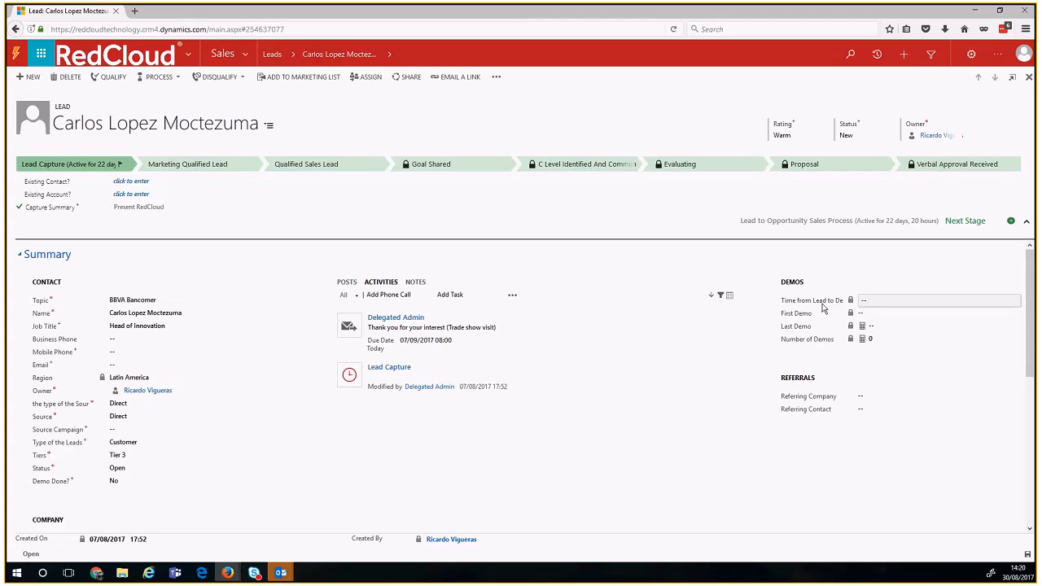
{"action": "left_click_drag", "start_coordinate": [816, 306], "coordinate": [841, 306]}
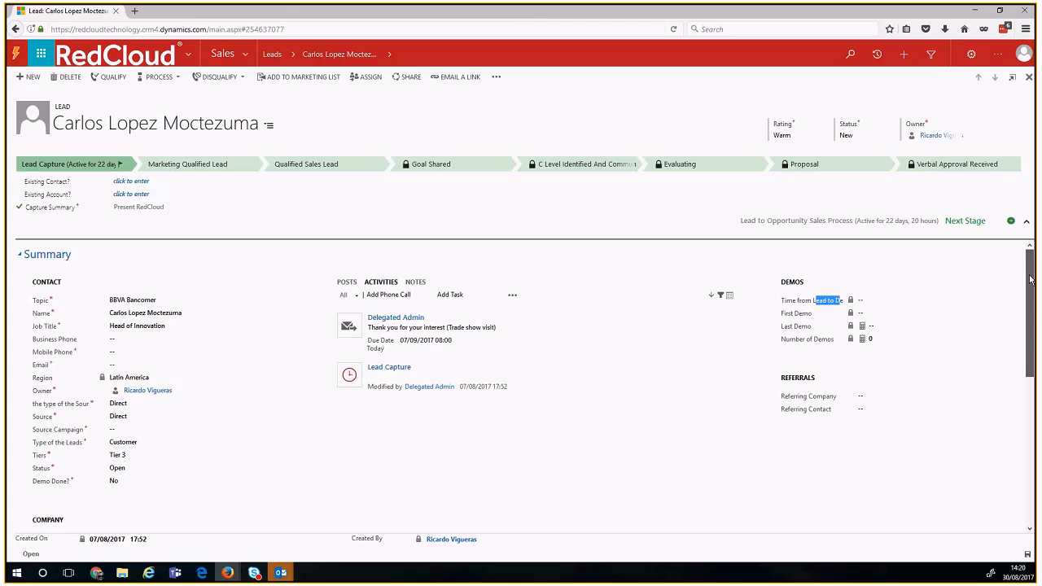
{"action": "scroll", "coordinate": [1030, 279], "scroll_direction": "down", "scroll_amount": 1}
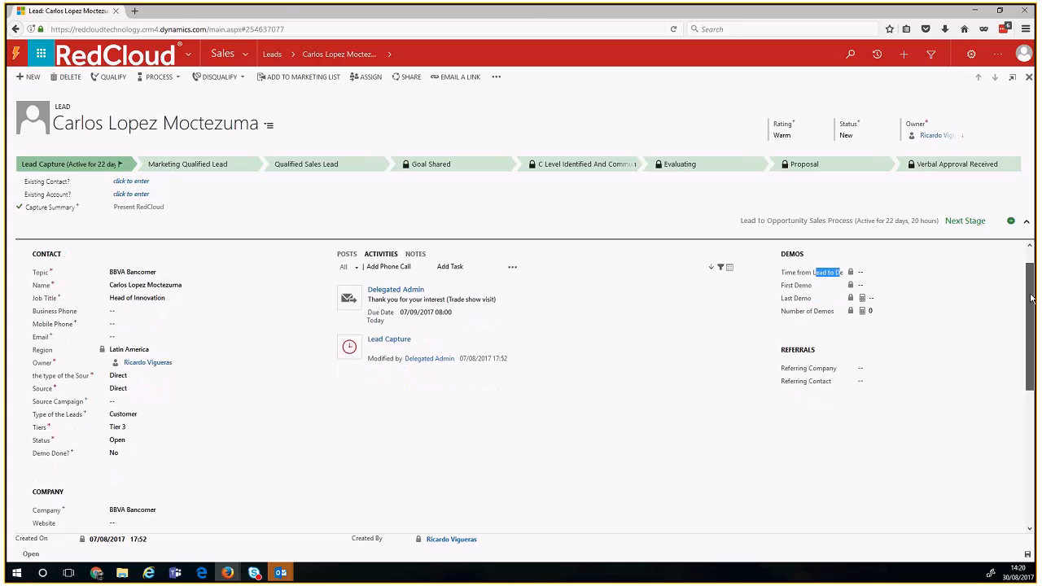
{"action": "left_click", "coordinate": [807, 367]}
{"action": "left_click", "coordinate": [792, 380]}
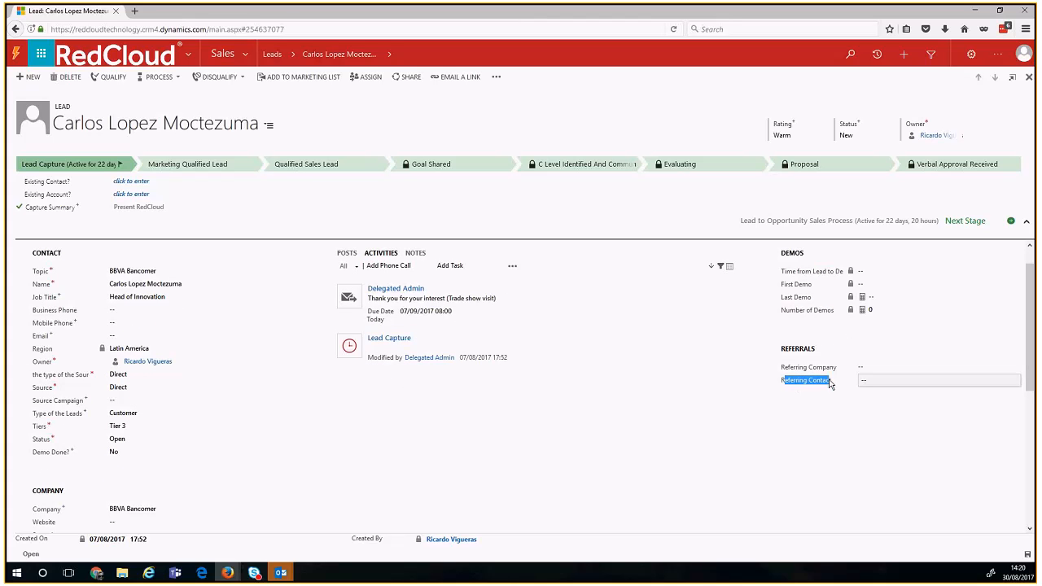
{"action": "scroll", "coordinate": [1029, 341], "scroll_direction": "down", "scroll_amount": 5}
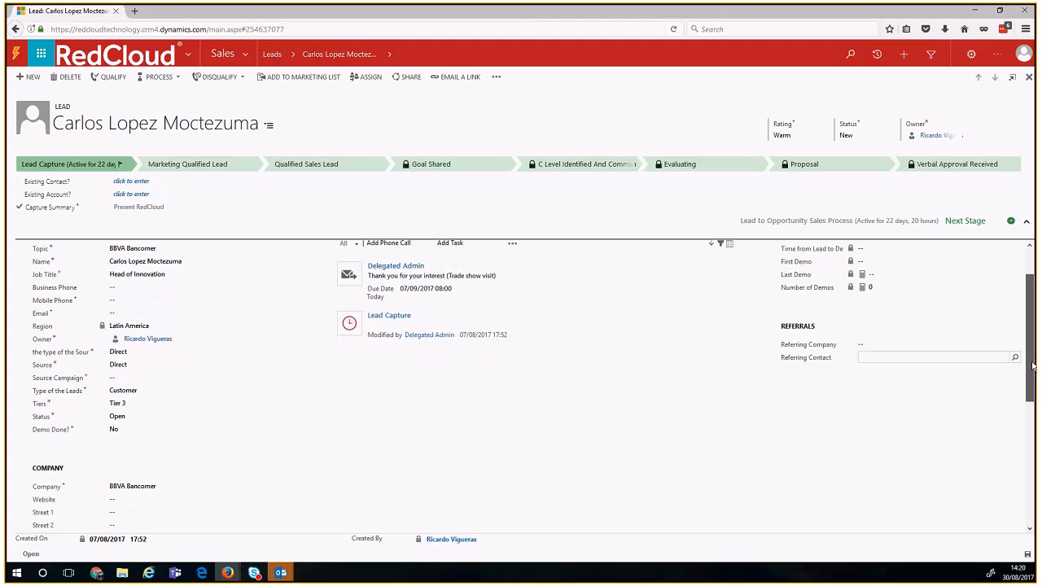
{"action": "scroll", "coordinate": [521, 383], "scroll_direction": "down", "scroll_amount": 2}
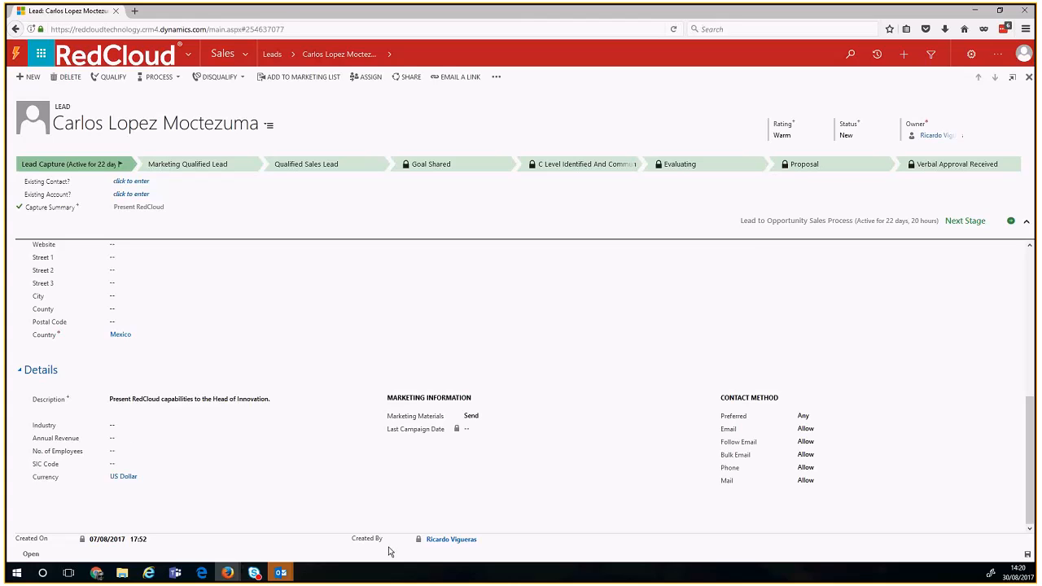
{"action": "left_click", "coordinate": [40, 374]}
{"action": "scroll", "coordinate": [399, 402], "scroll_direction": "up", "scroll_amount": 3}
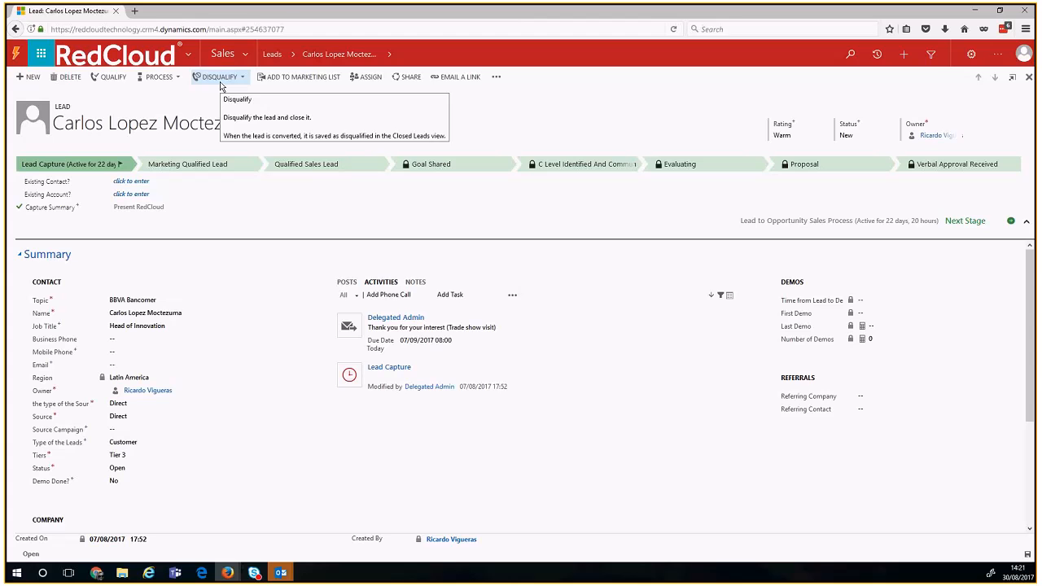
{"action": "left_click", "coordinate": [220, 78]}
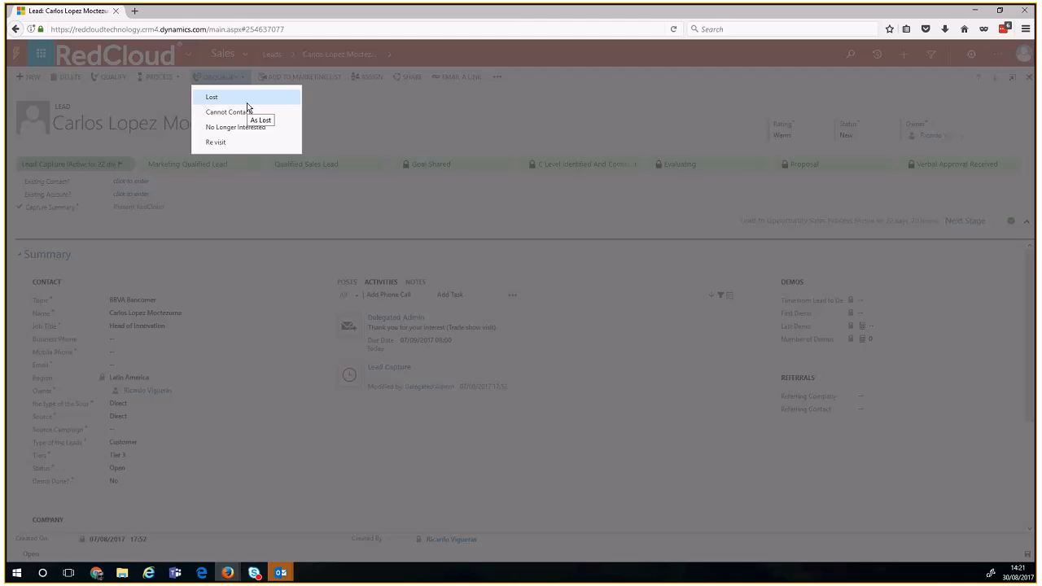
{"action": "key", "text": "Escape"}
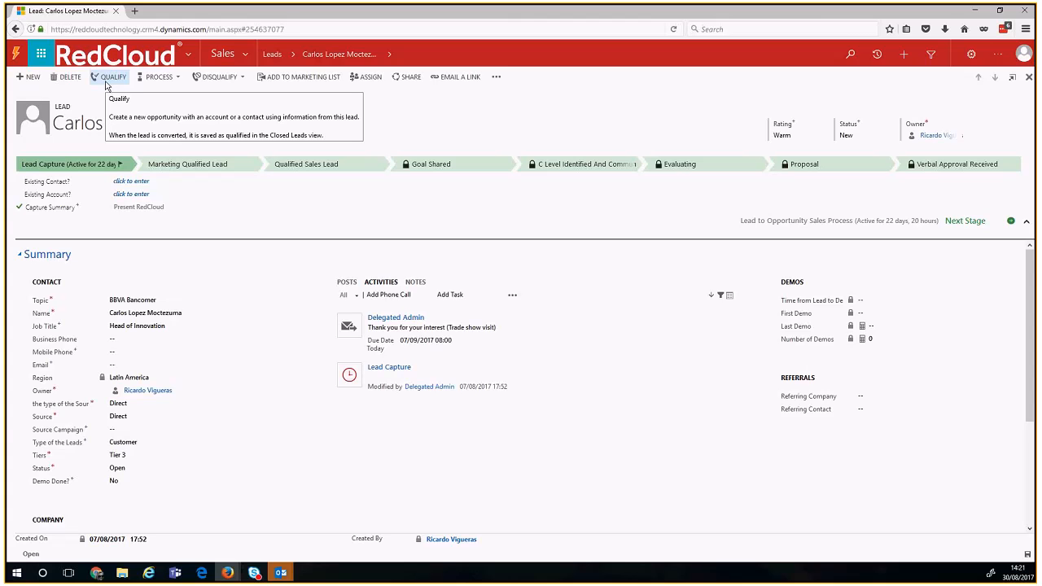
Step: Go to Sales > Opportunities and open the ASBANC opportunity record
{"action": "left_click", "coordinate": [247, 55]}
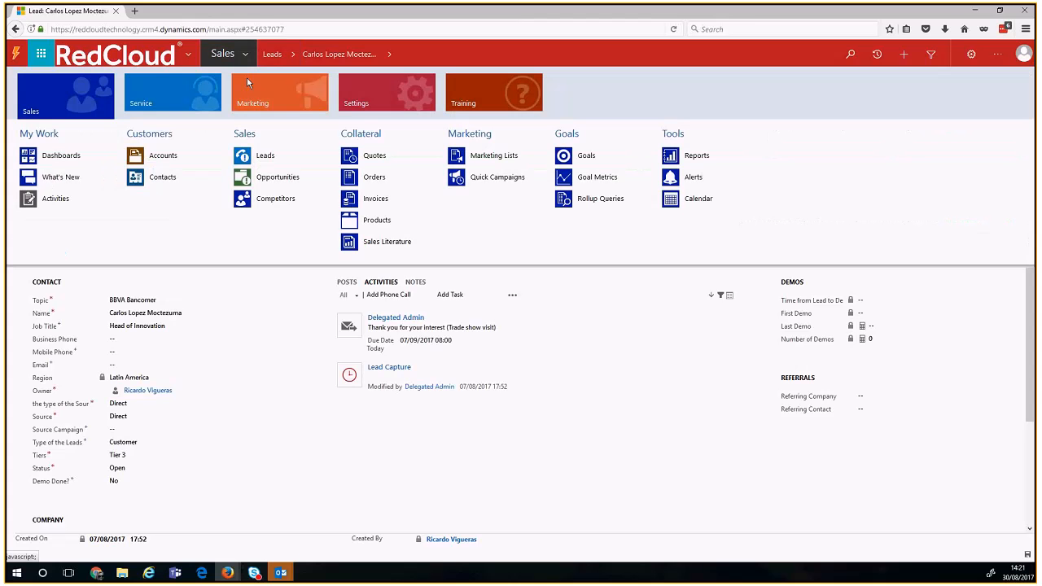
{"action": "left_click", "coordinate": [238, 186]}
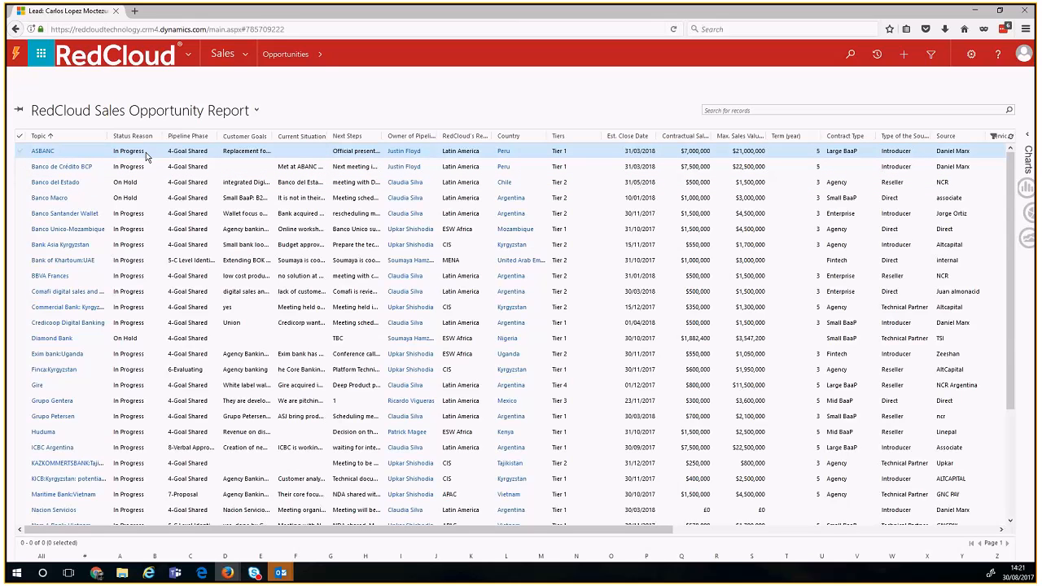
{"action": "left_click", "coordinate": [102, 155]}
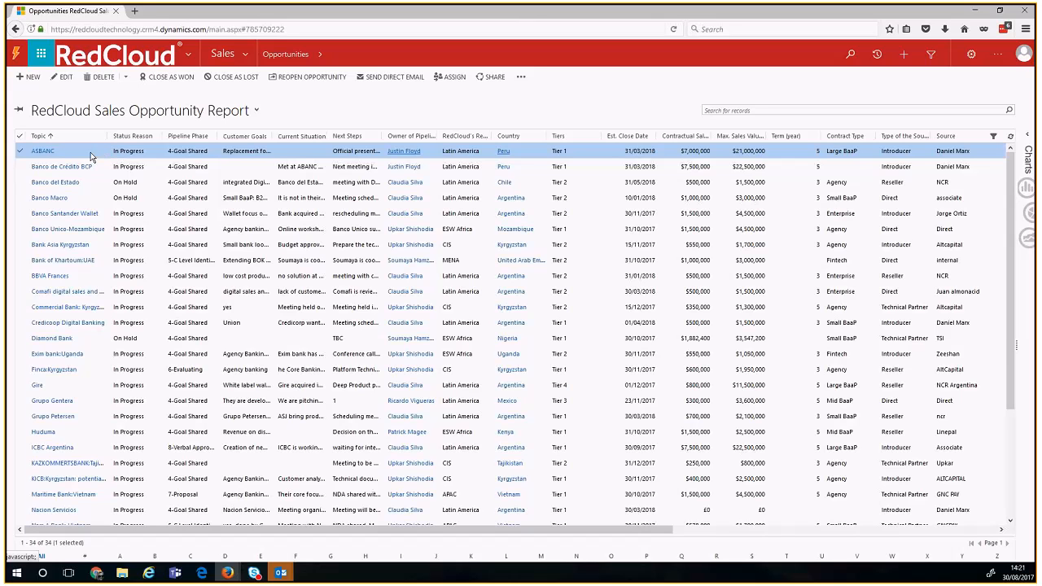
{"action": "double_click", "coordinate": [90, 151]}
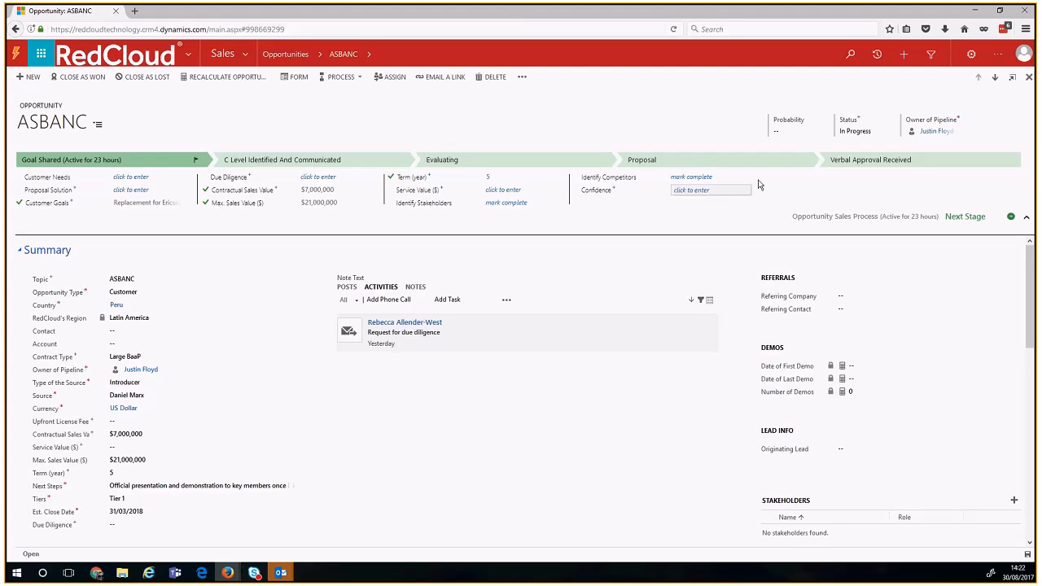
Step: Leave Confidence empty and collapse the business process flow steps on the ASBANC opportunity
{"action": "left_click", "coordinate": [717, 192]}
{"action": "left_click", "coordinate": [800, 137]}
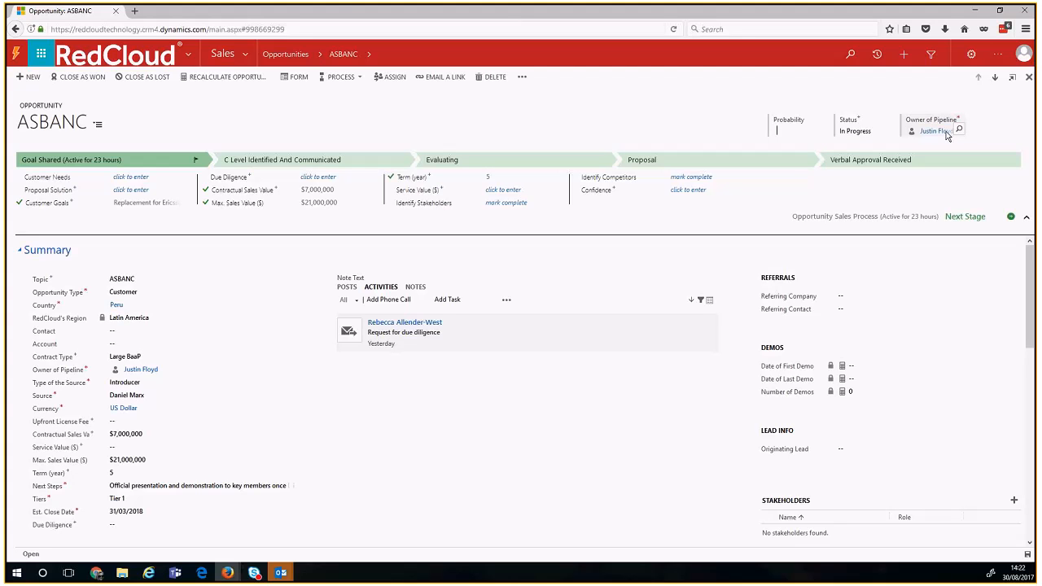
{"action": "left_click", "coordinate": [1026, 222]}
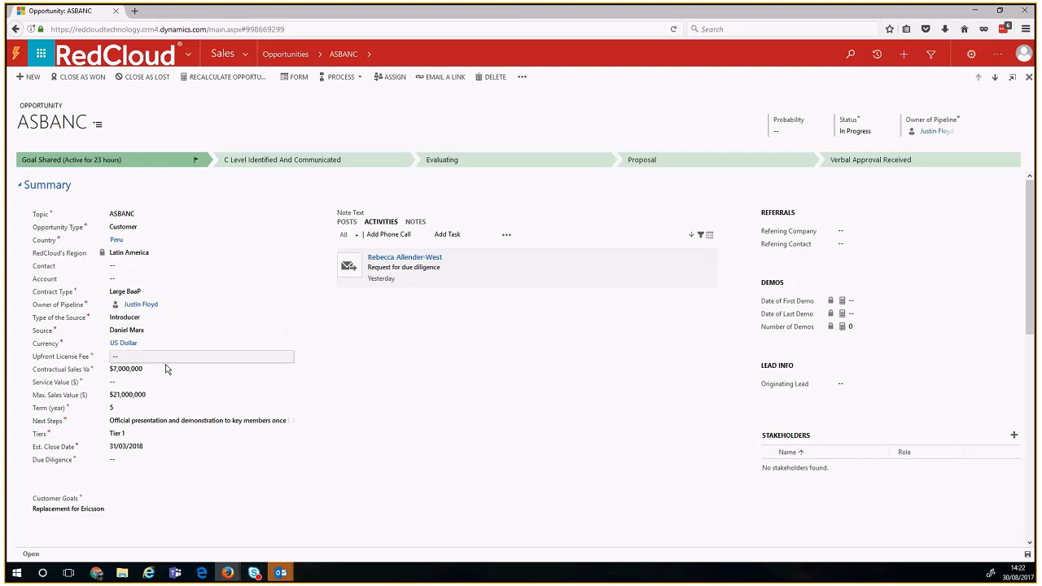
{"action": "left_click", "coordinate": [175, 294]}
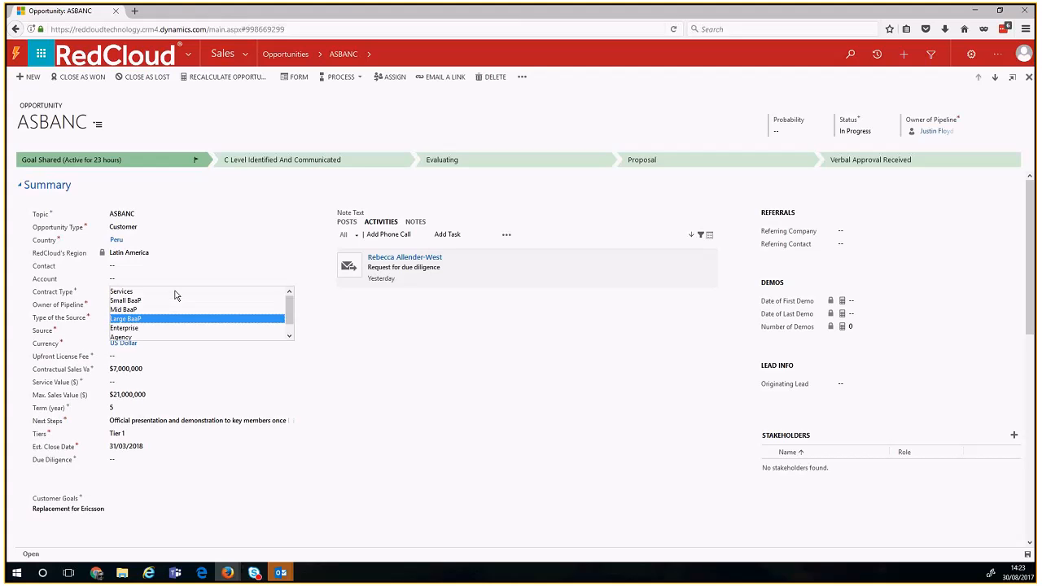
{"action": "left_click", "coordinate": [385, 342]}
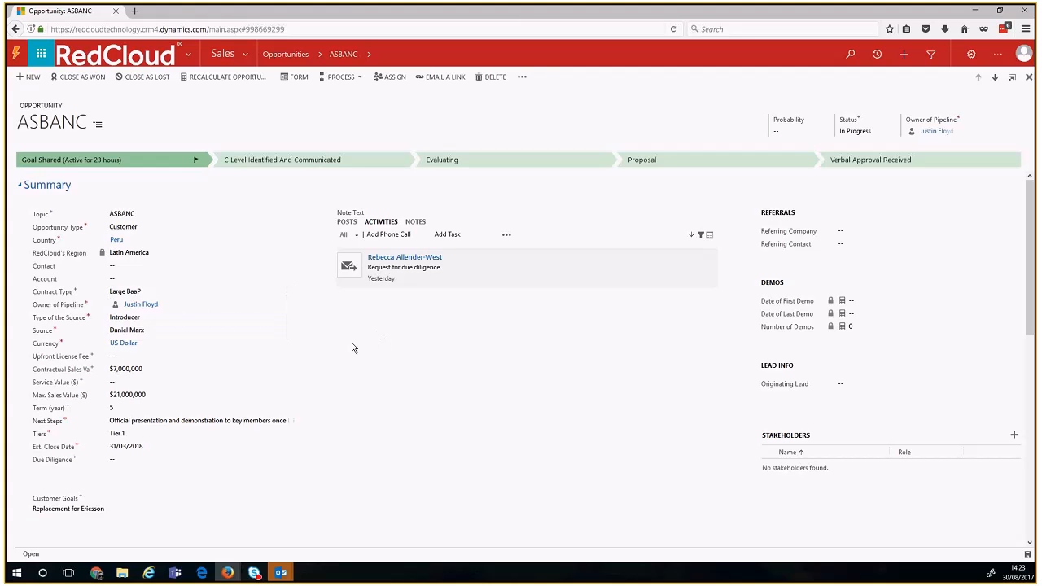
{"action": "left_click", "coordinate": [177, 322]}
{"action": "left_click", "coordinate": [403, 349]}
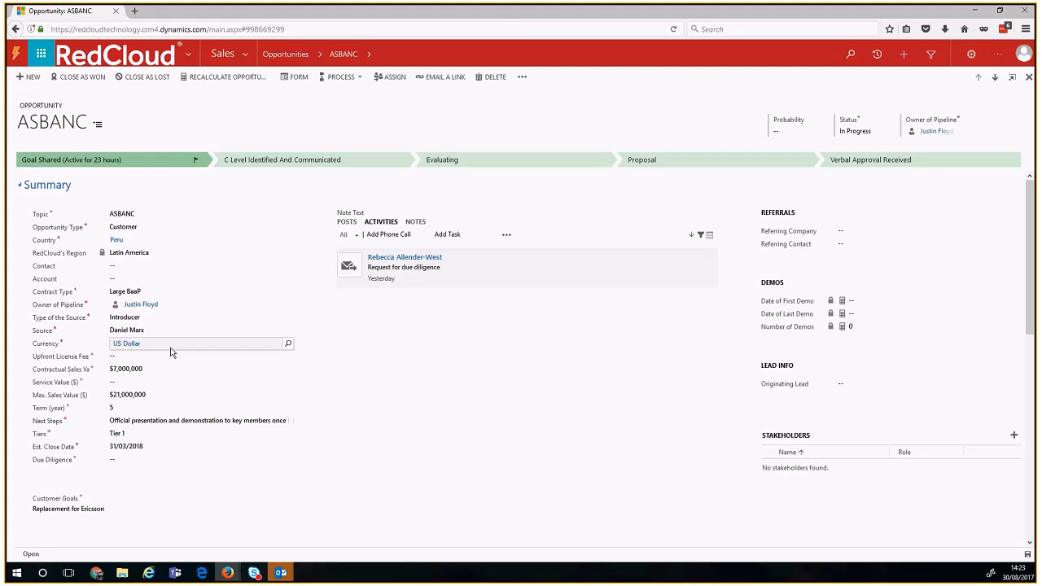
{"action": "left_click", "coordinate": [171, 357]}
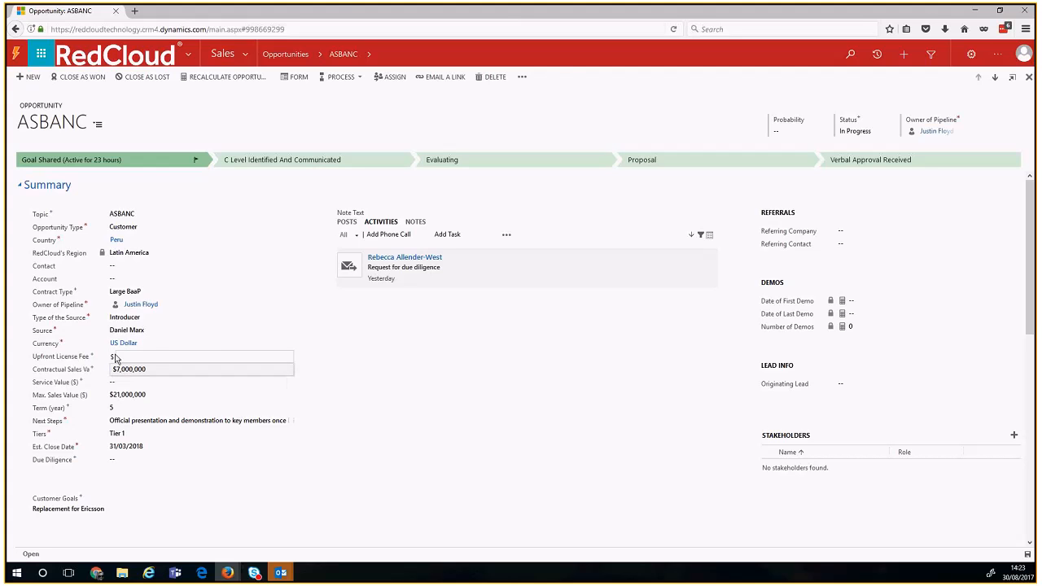
{"action": "left_click", "coordinate": [121, 380]}
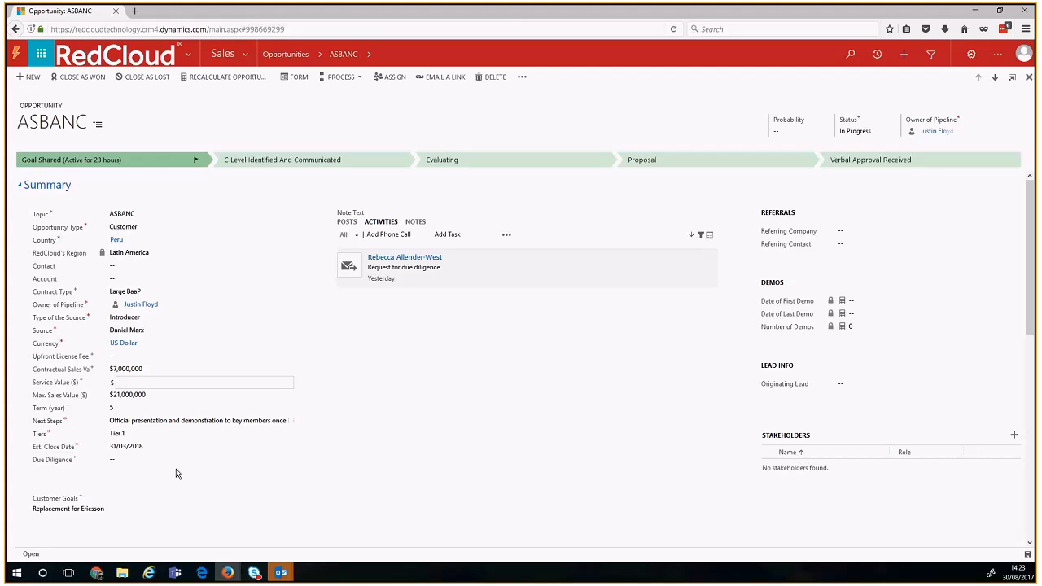
{"action": "left_click_drag", "start_coordinate": [33, 447], "coordinate": [75, 452]}
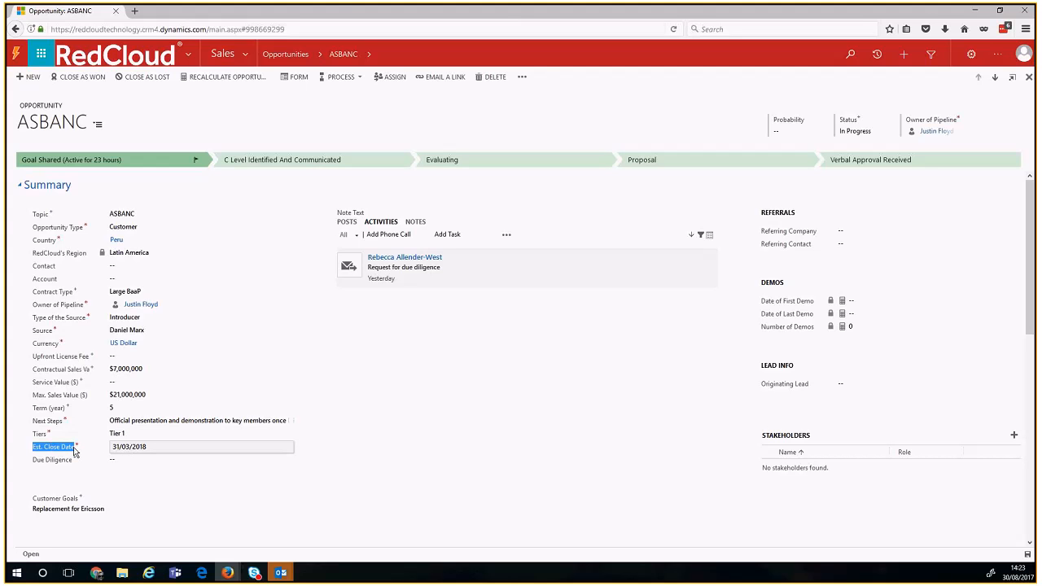
{"action": "left_click", "coordinate": [74, 452]}
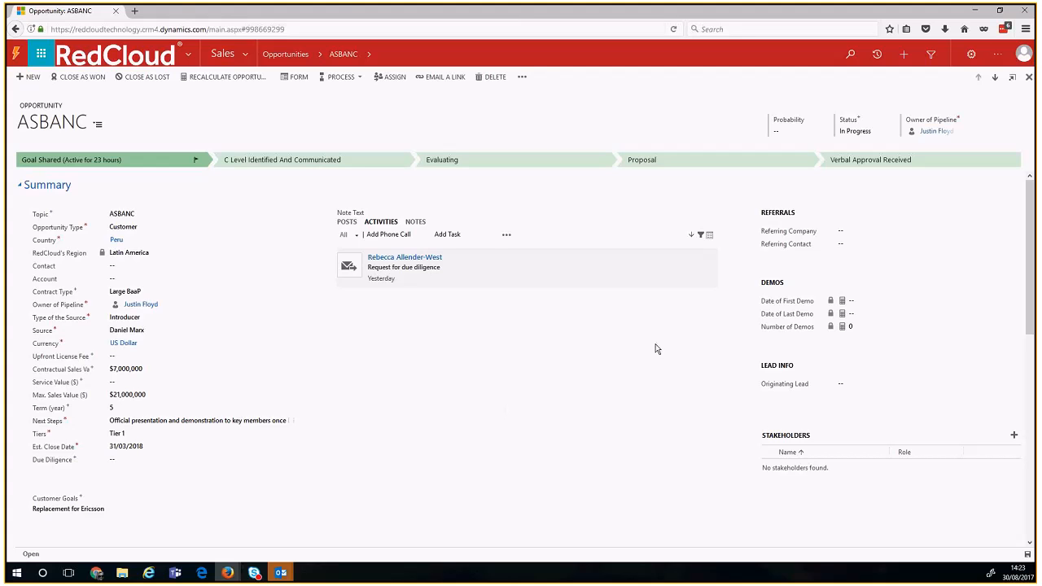
{"action": "left_click", "coordinate": [496, 276]}
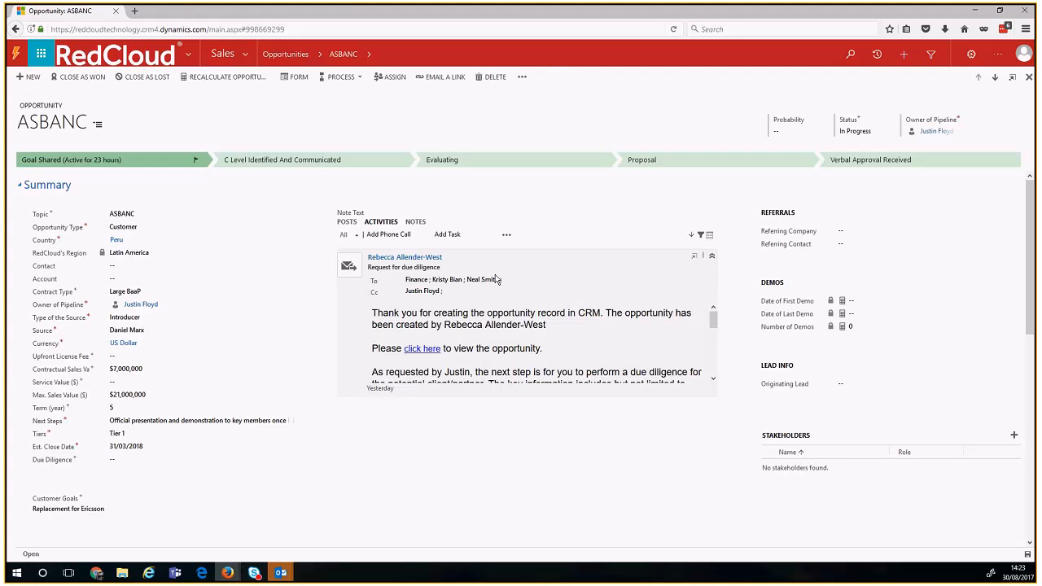
{"action": "left_click", "coordinate": [496, 276]}
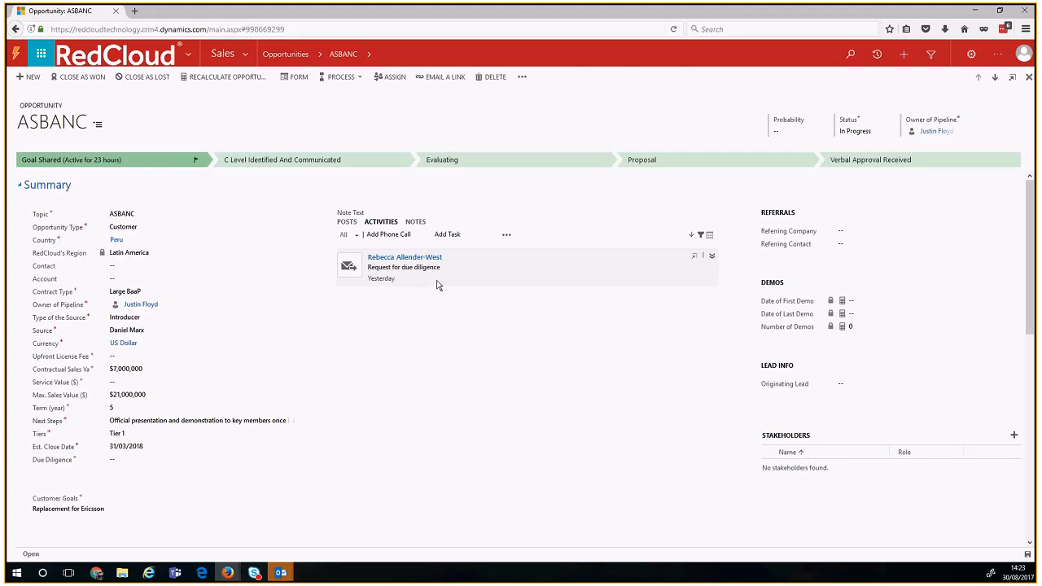
{"action": "mouse_move", "coordinate": [492, 289]}
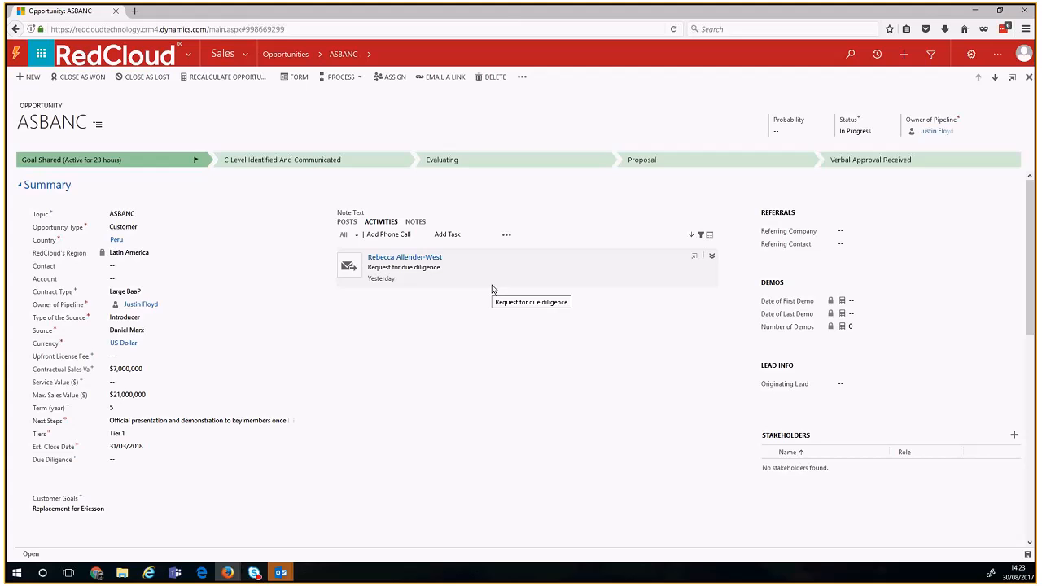
{"action": "left_click", "coordinate": [351, 225]}
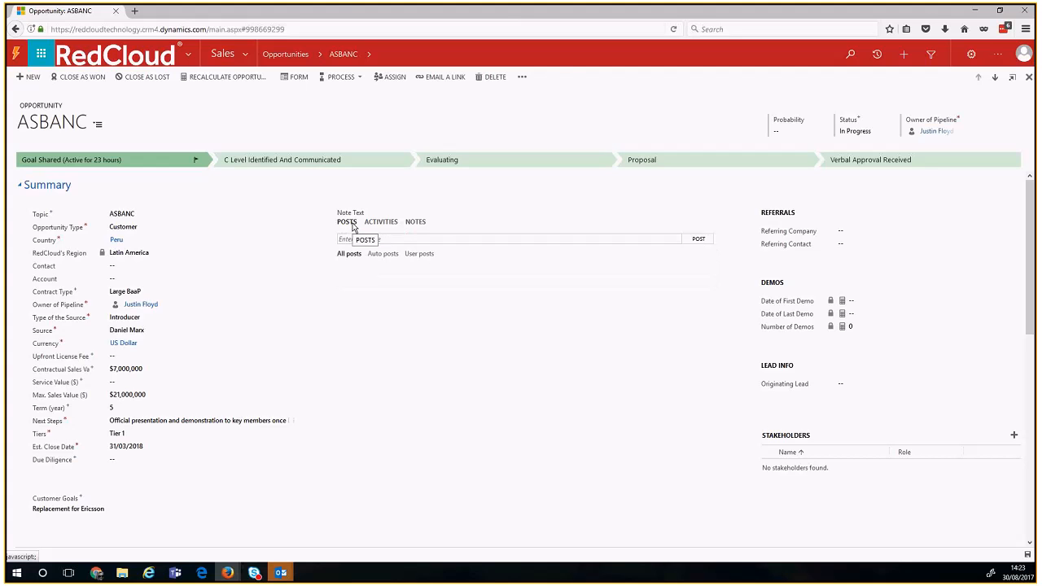
{"action": "left_click", "coordinate": [377, 223]}
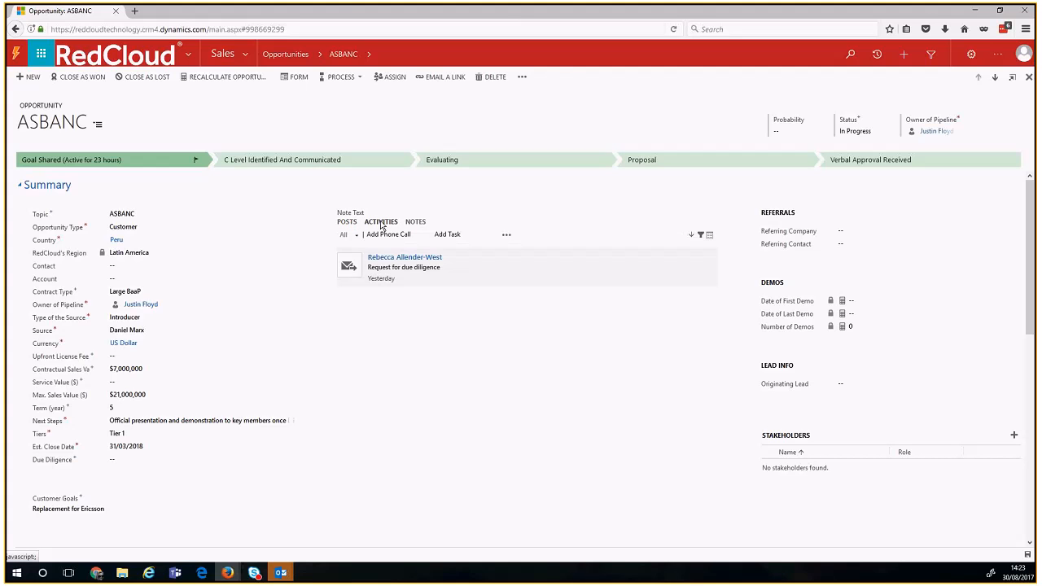
{"action": "left_click_drag", "start_coordinate": [1031, 234], "coordinate": [1031, 275]}
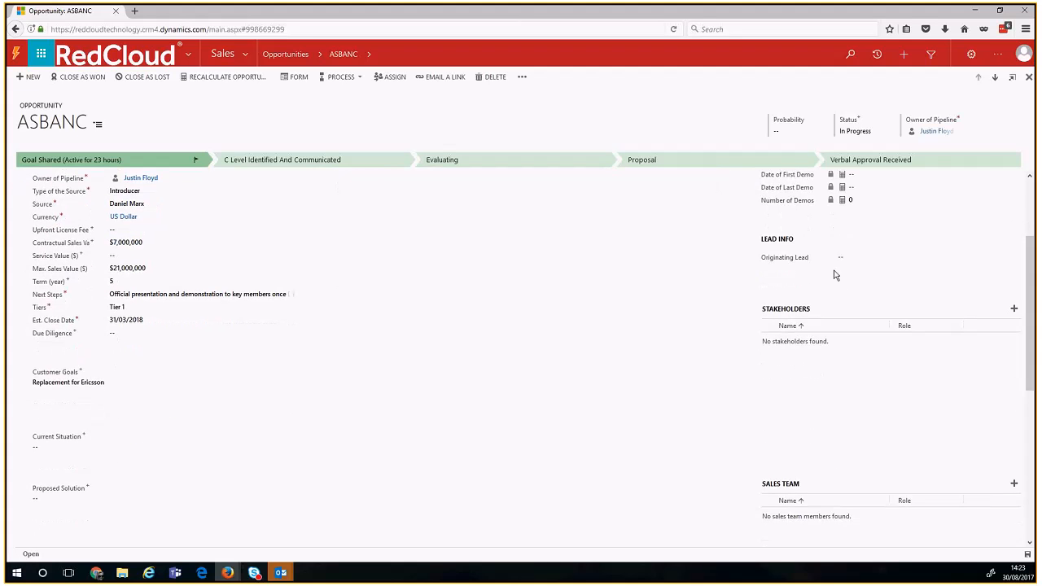
{"action": "left_click_drag", "start_coordinate": [759, 259], "coordinate": [793, 265]}
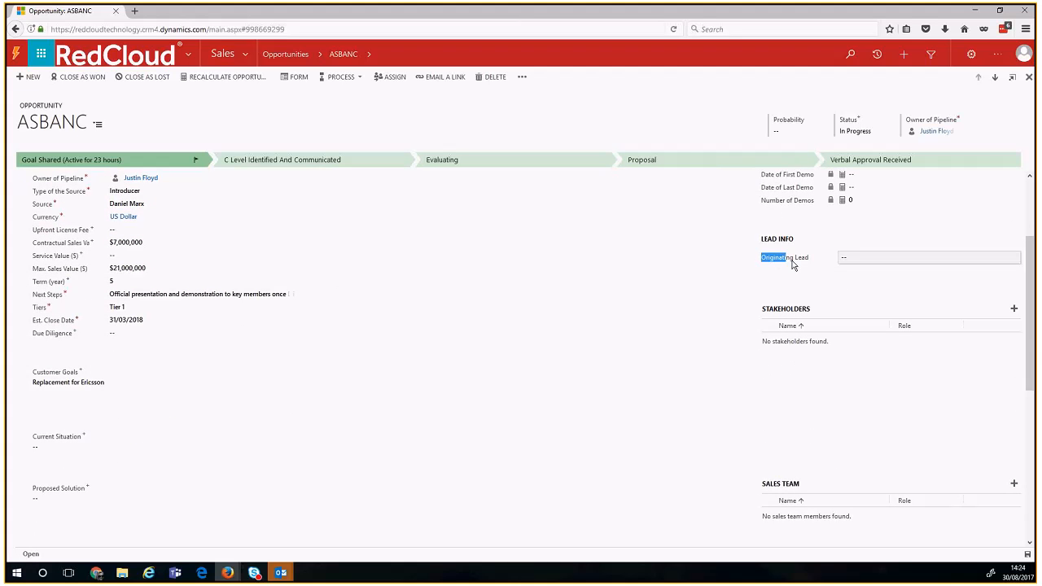
{"action": "left_click", "coordinate": [848, 257]}
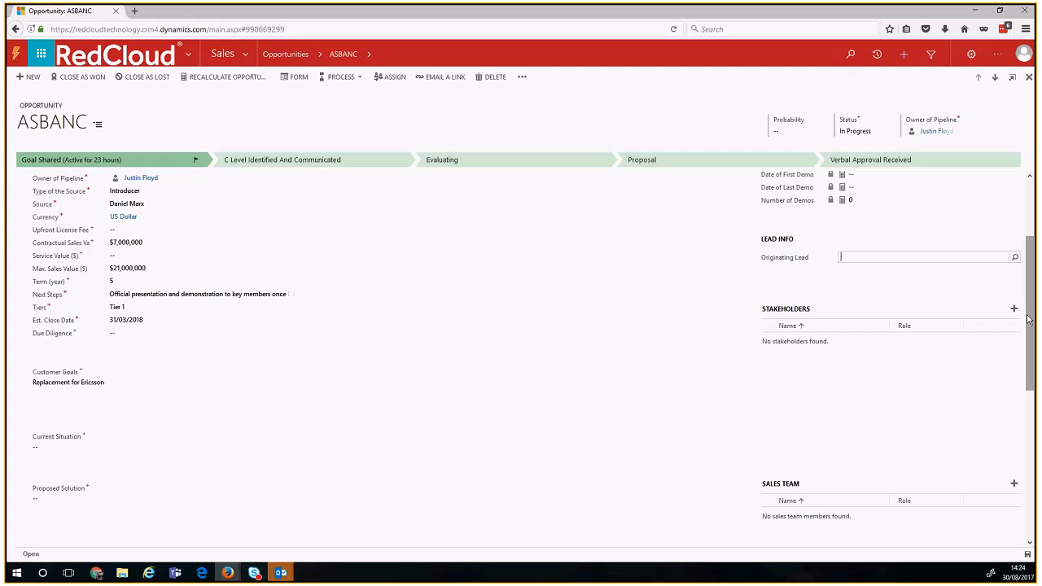
{"action": "left_click_drag", "start_coordinate": [1030, 320], "coordinate": [1035, 351]}
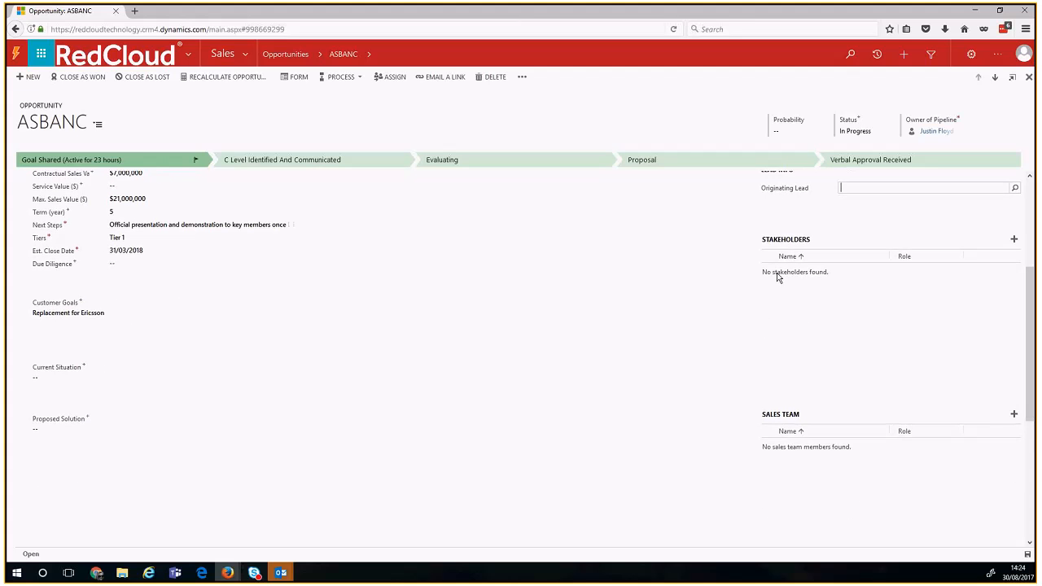
{"action": "left_click_drag", "start_coordinate": [763, 242], "coordinate": [817, 245]}
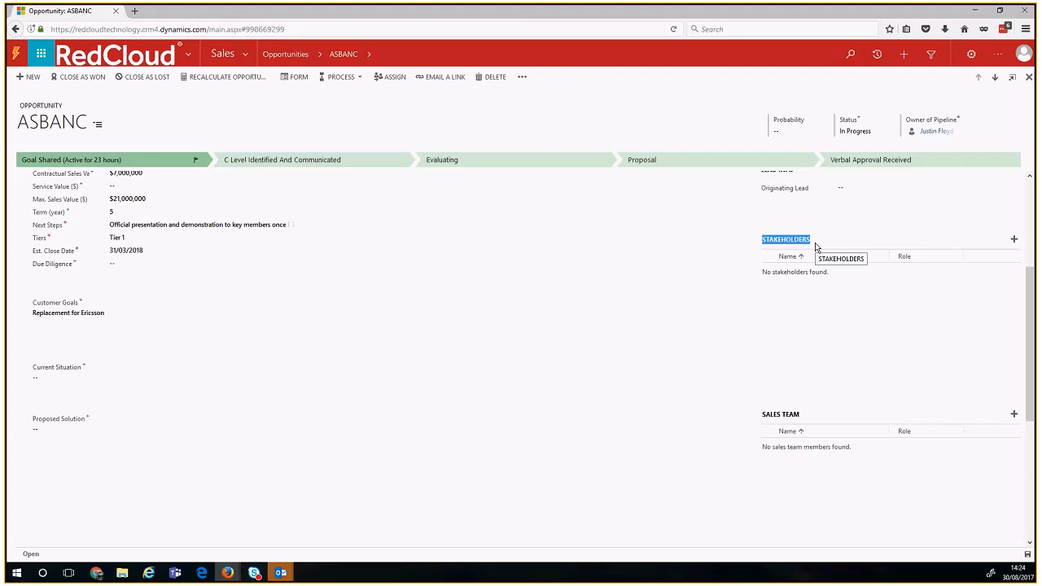
{"action": "left_click", "coordinate": [1013, 242]}
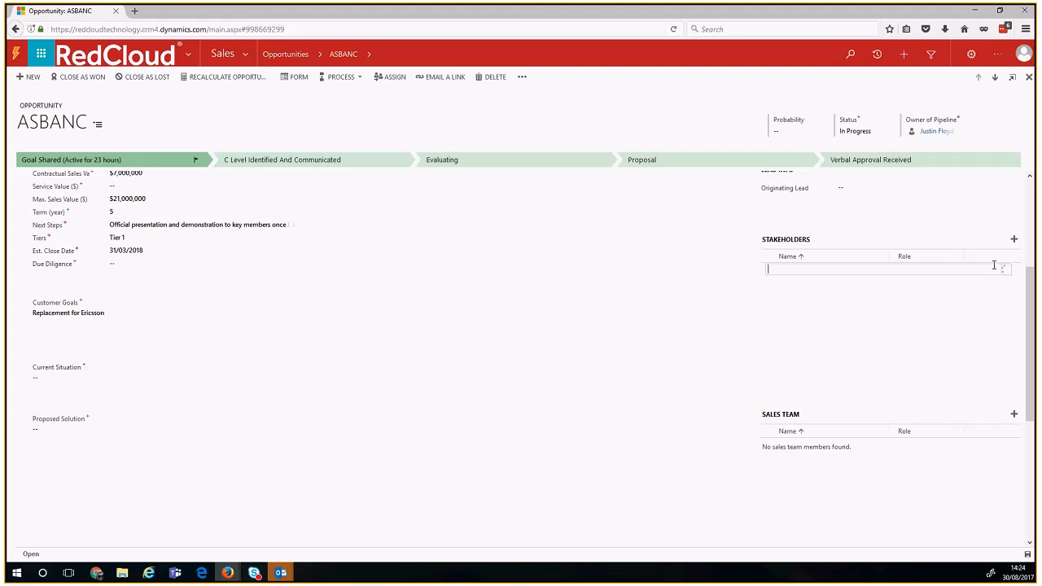
{"action": "left_click", "coordinate": [951, 268]}
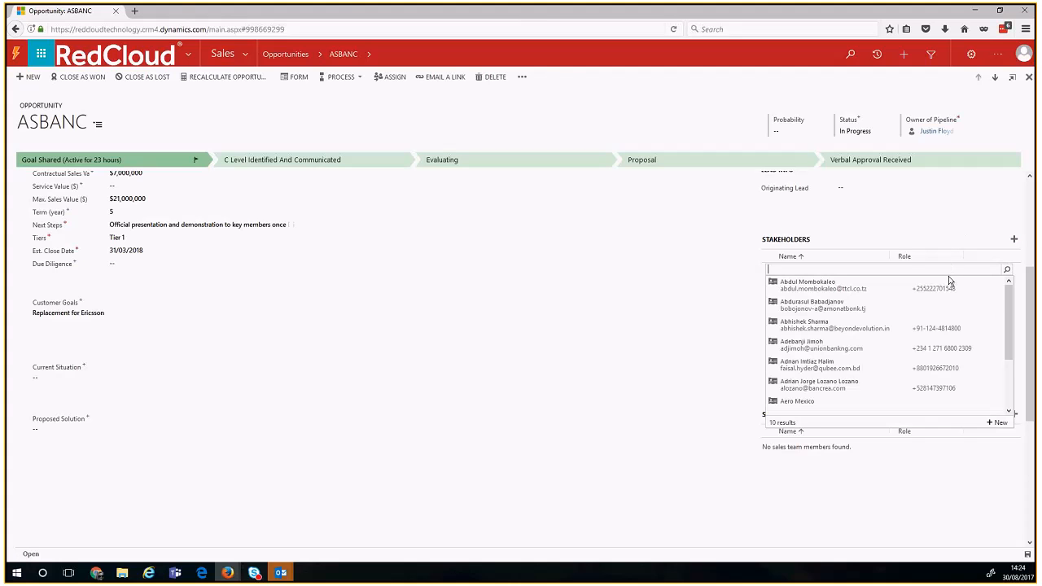
{"action": "left_click", "coordinate": [866, 330]}
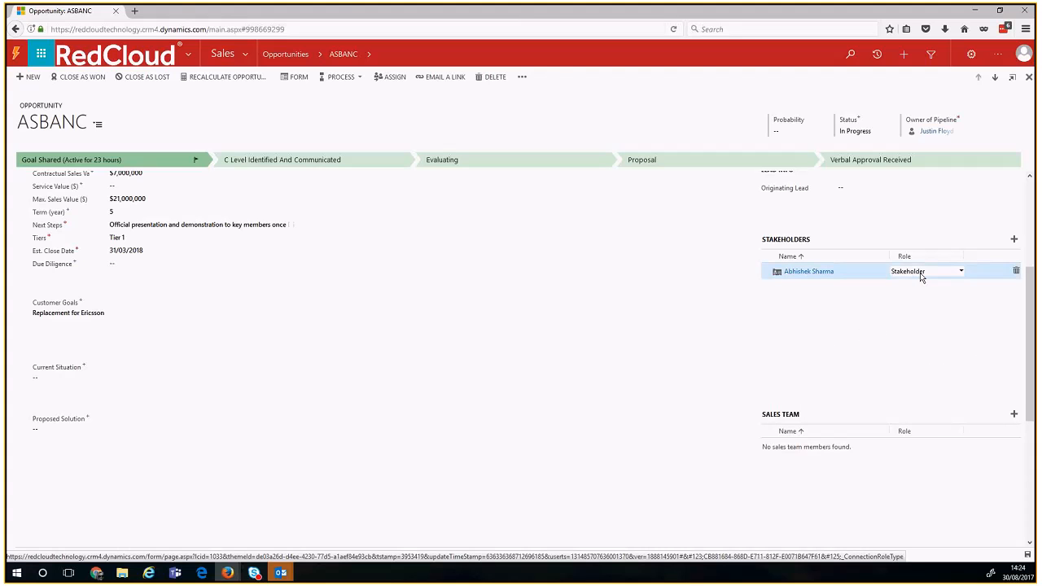
{"action": "left_click", "coordinate": [933, 274]}
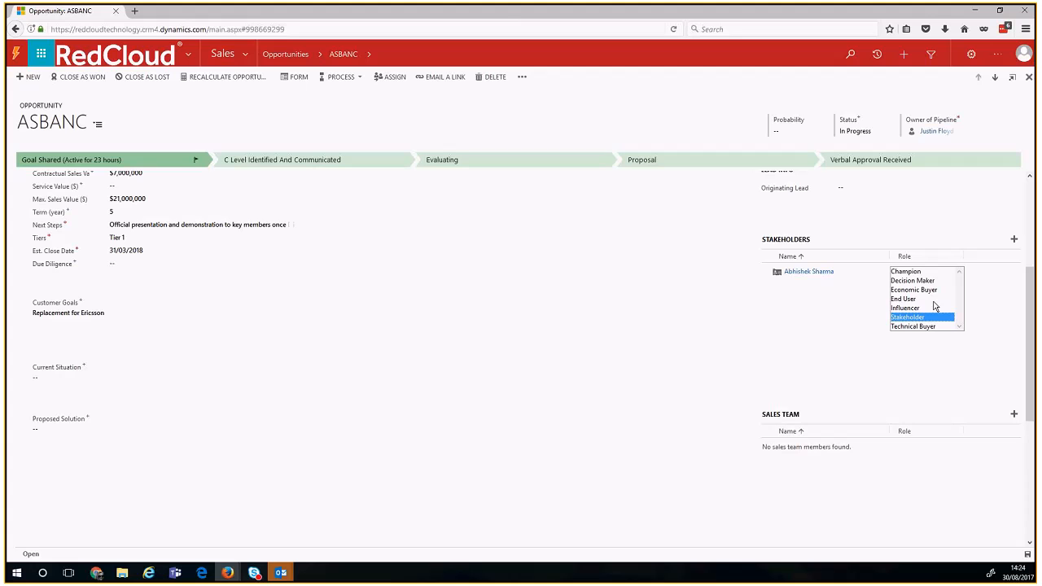
{"action": "left_click", "coordinate": [986, 288]}
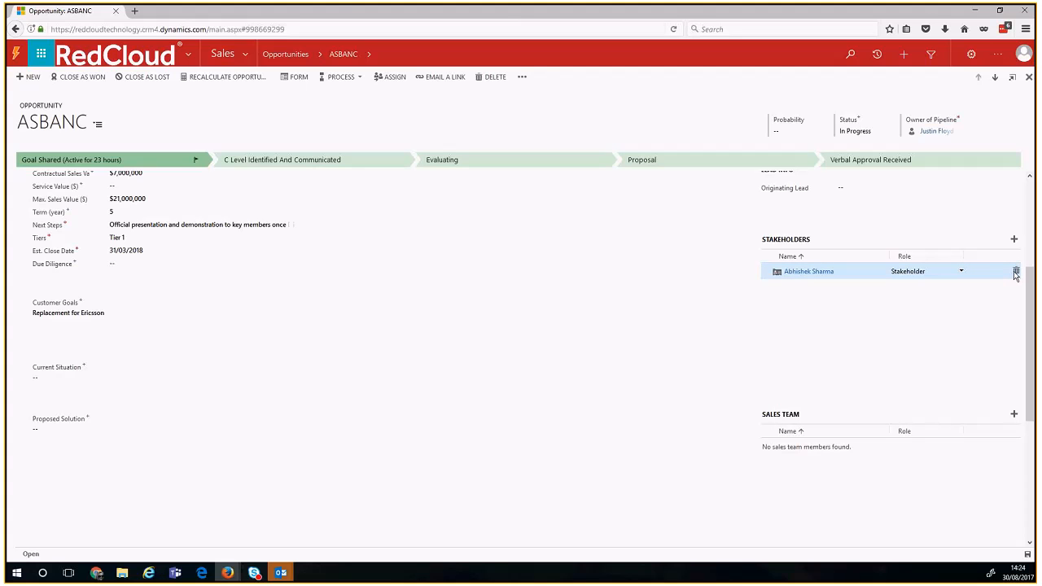
{"action": "left_click", "coordinate": [1016, 275]}
{"action": "left_click_drag", "start_coordinate": [1030, 281], "coordinate": [1030, 386]}
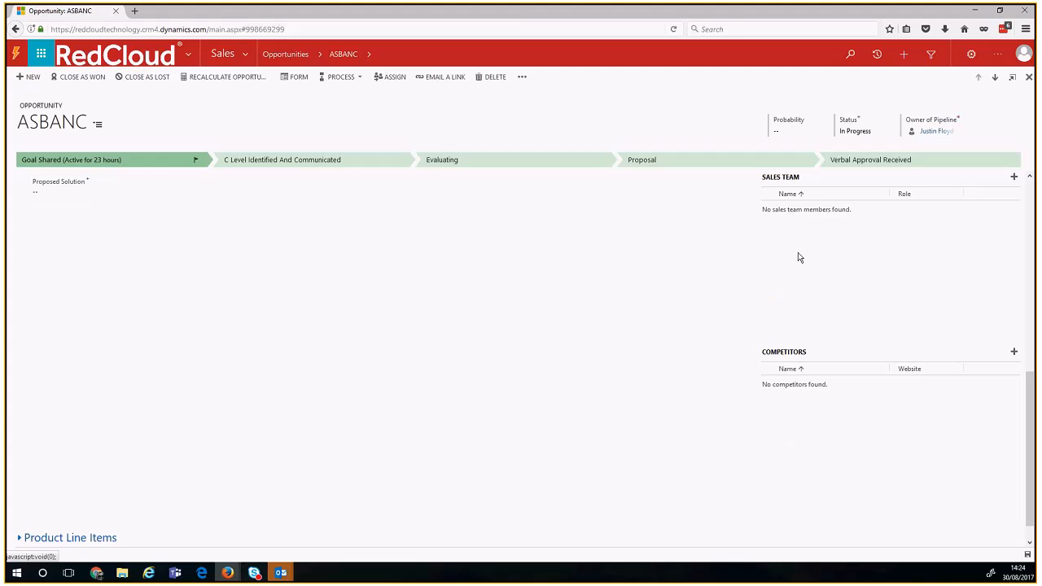
{"action": "left_click_drag", "start_coordinate": [766, 177], "coordinate": [806, 178]}
{"action": "left_click", "coordinate": [815, 215]}
{"action": "left_click", "coordinate": [1014, 176]}
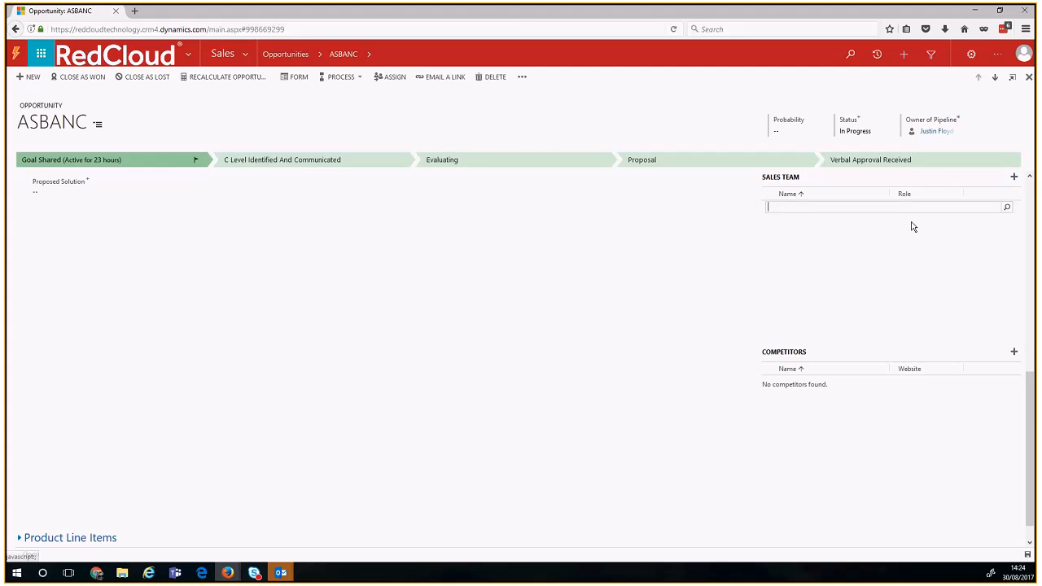
{"action": "left_click", "coordinate": [911, 214]}
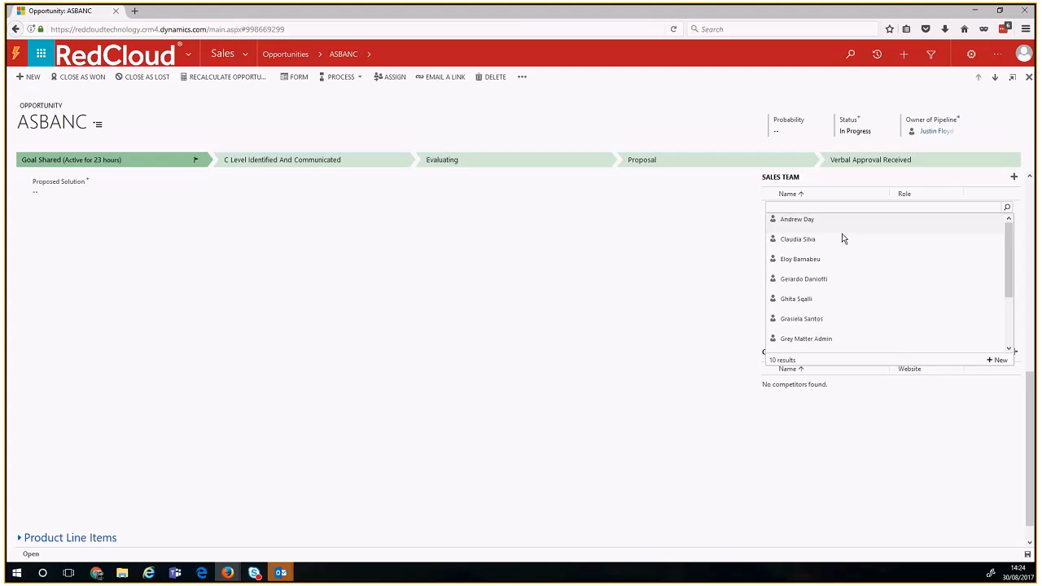
{"action": "left_click", "coordinate": [882, 218]}
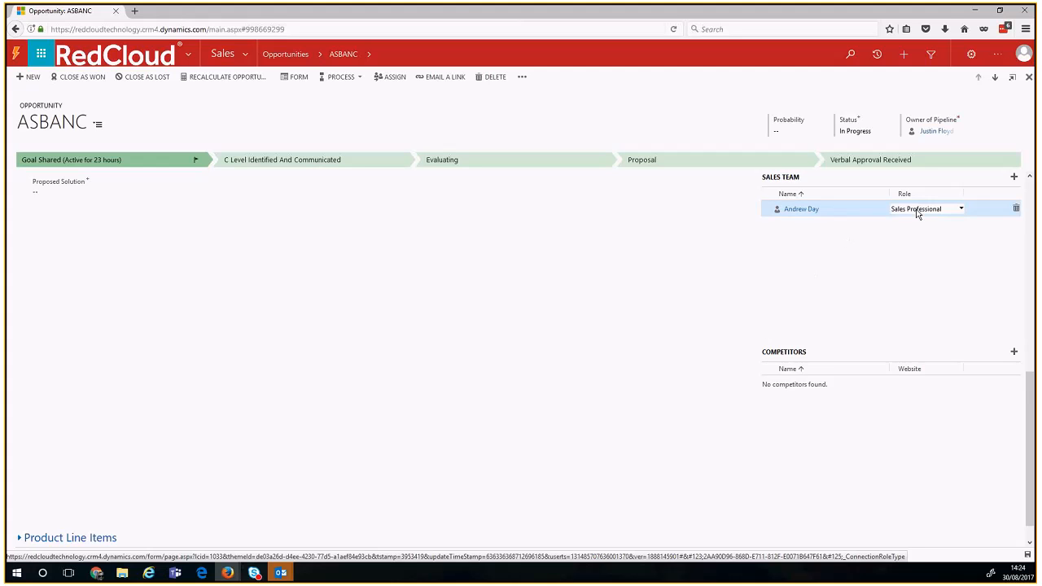
{"action": "left_click", "coordinate": [917, 211]}
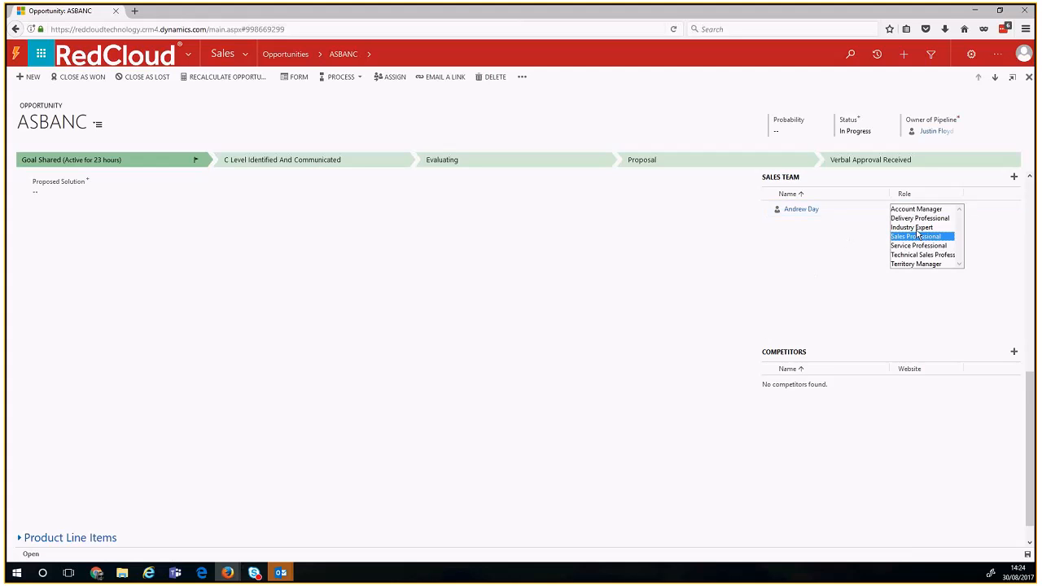
{"action": "left_click", "coordinate": [920, 287]}
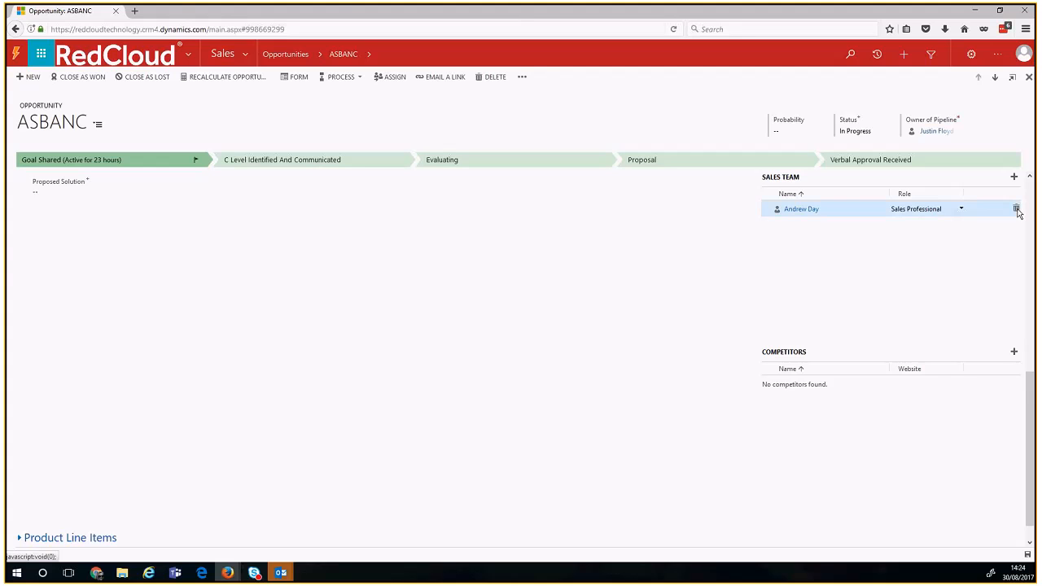
{"action": "left_click", "coordinate": [1017, 209]}
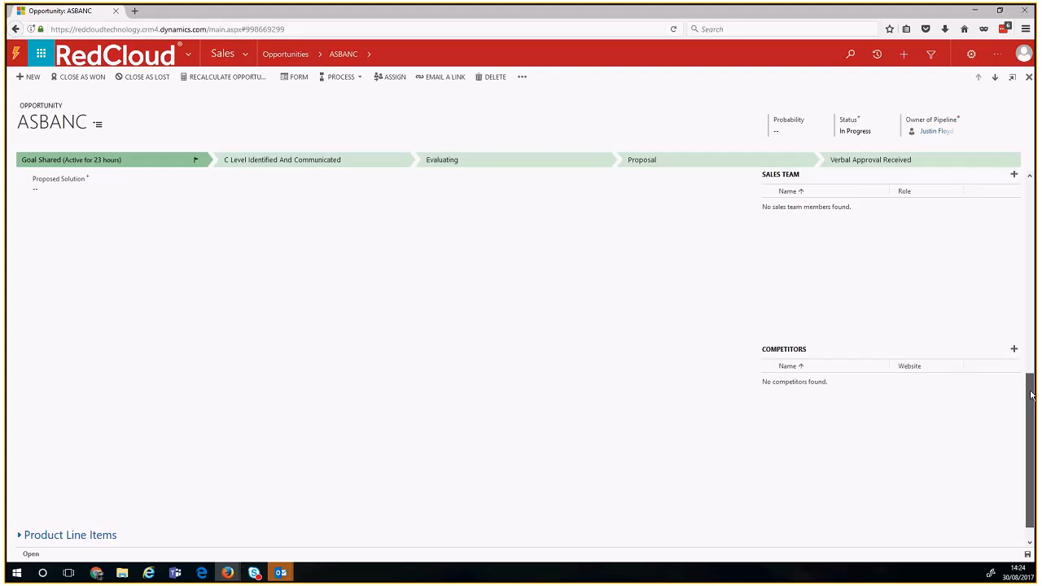
{"action": "scroll", "coordinate": [1031, 394], "scroll_direction": "down", "scroll_amount": 1}
{"action": "left_click_drag", "start_coordinate": [767, 326], "coordinate": [819, 335]}
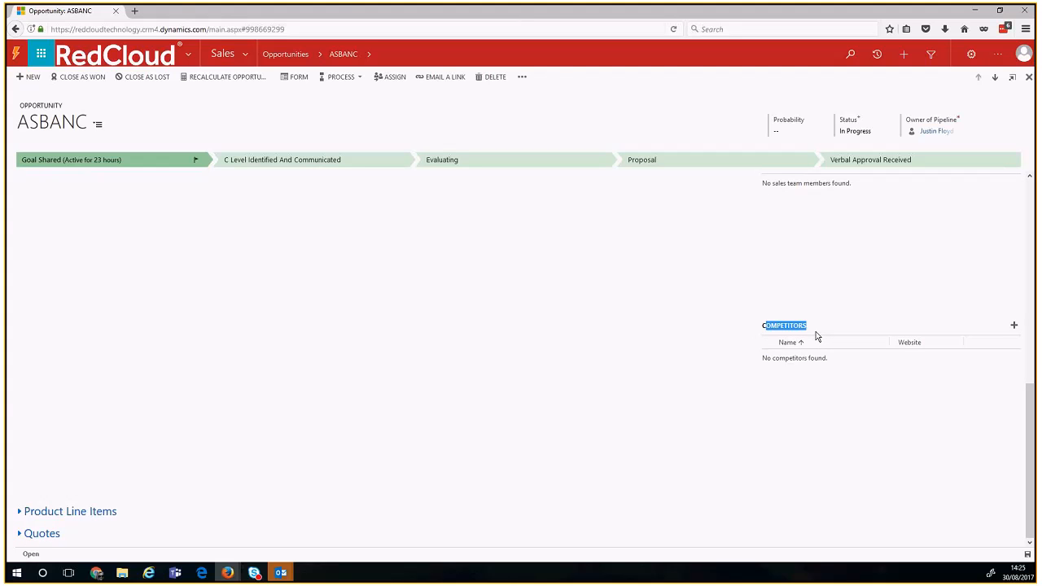
{"action": "left_click", "coordinate": [811, 334]}
{"action": "scroll", "coordinate": [948, 419], "scroll_direction": "up", "scroll_amount": 10}
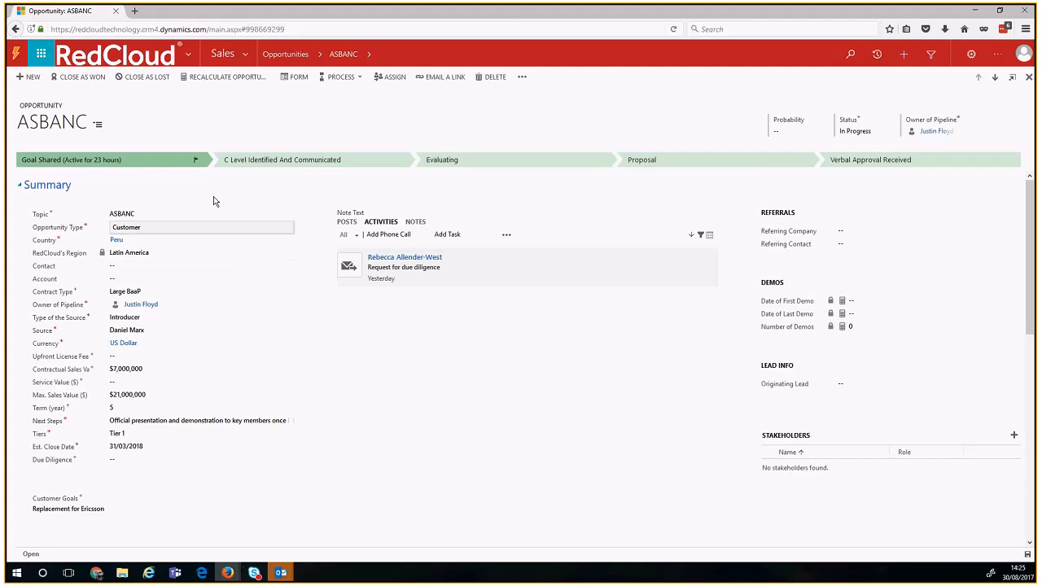
Step: Expand the process bar, browse the stages through to Proposal, and set Approved to Yes
{"action": "left_click", "coordinate": [154, 165]}
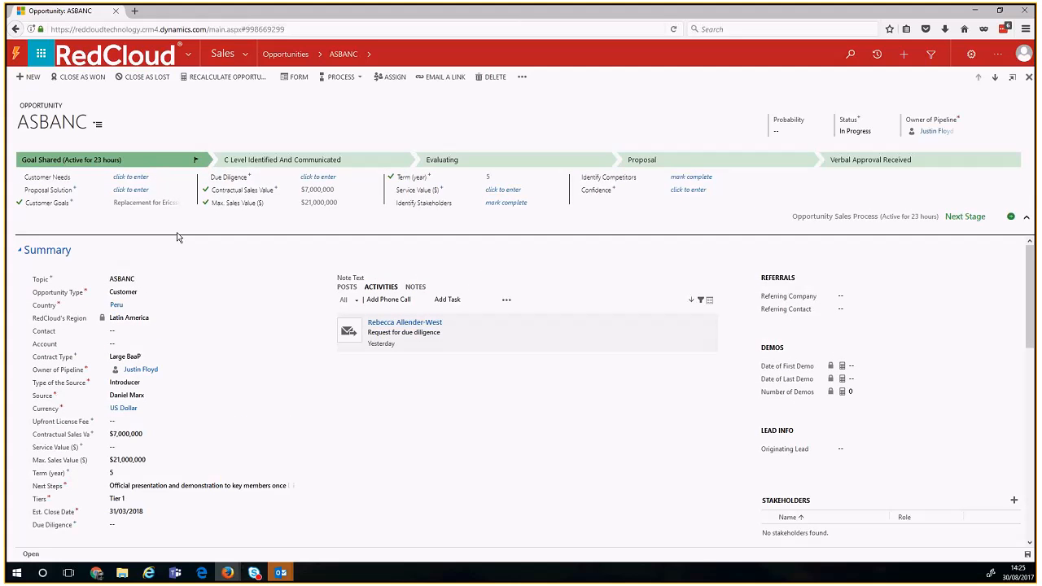
{"action": "left_click", "coordinate": [384, 158]}
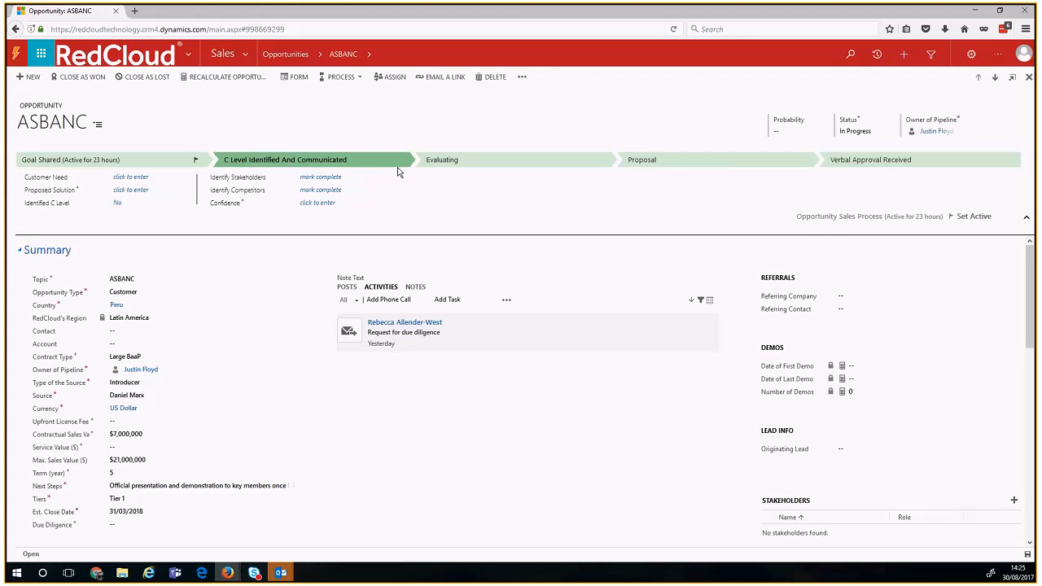
{"action": "left_click", "coordinate": [168, 159]}
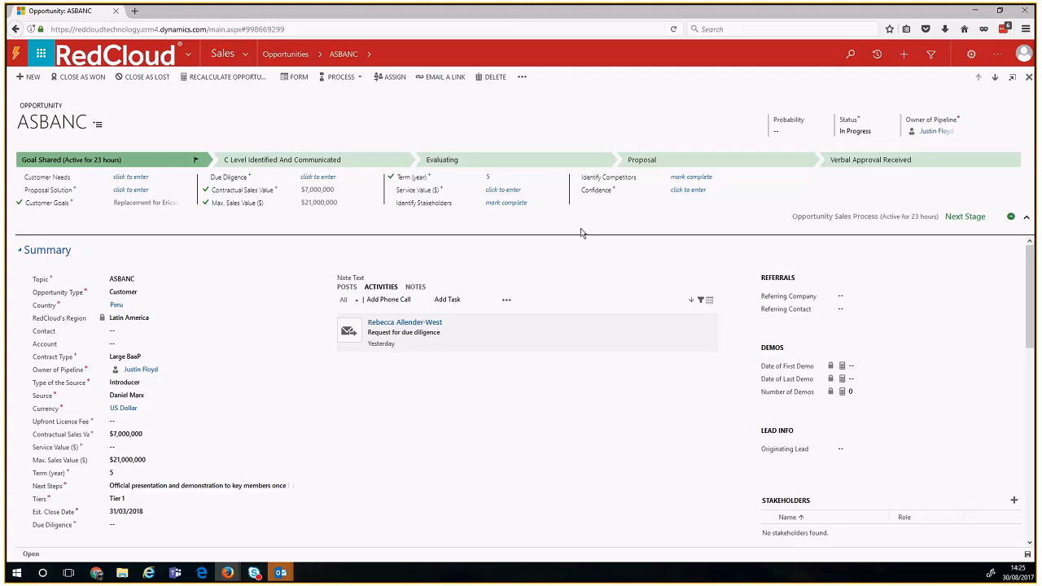
{"action": "left_click", "coordinate": [333, 162]}
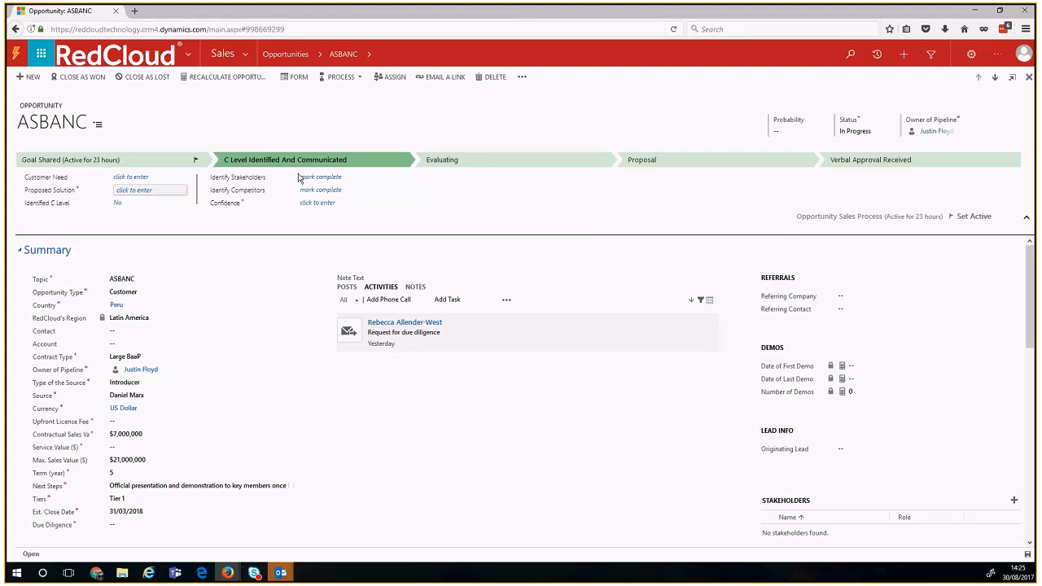
{"action": "left_click", "coordinate": [495, 167]}
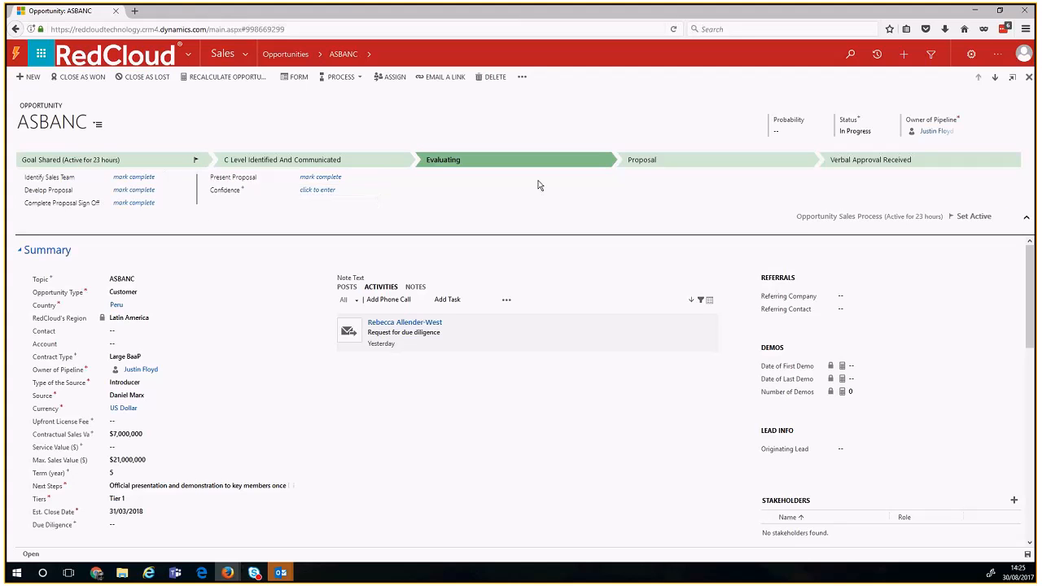
{"action": "left_click", "coordinate": [667, 161]}
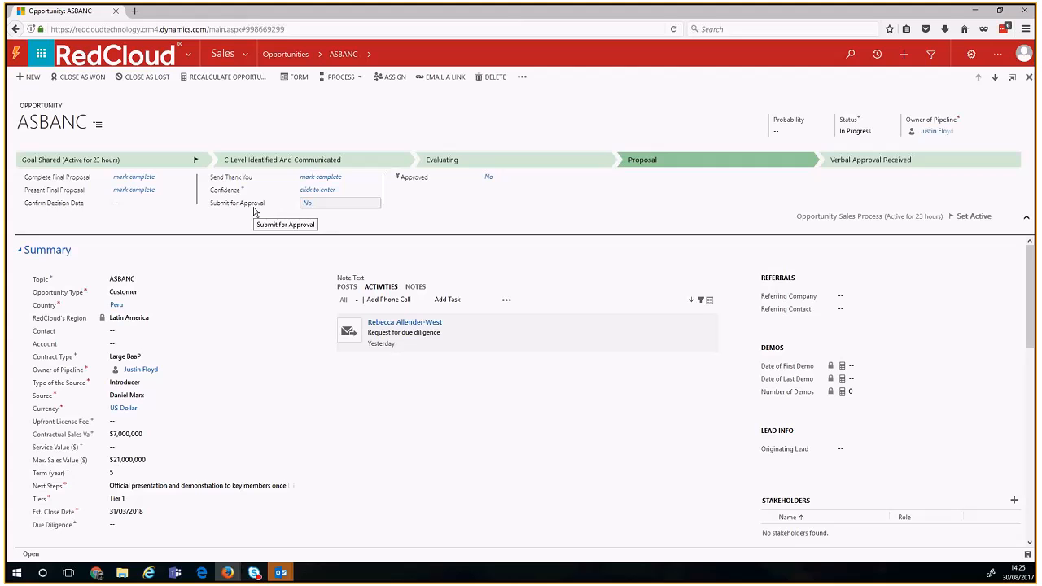
{"action": "left_click", "coordinate": [427, 178]}
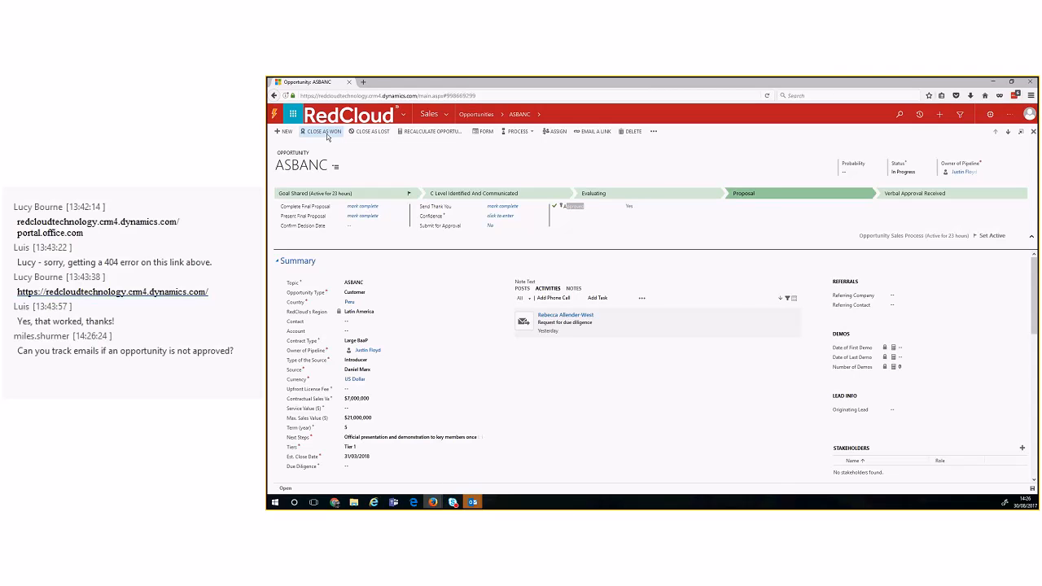
Step: Open the Close as Won and Close as Lost dialogs, cancelling both so the opportunity stays open
{"action": "left_click", "coordinate": [324, 131]}
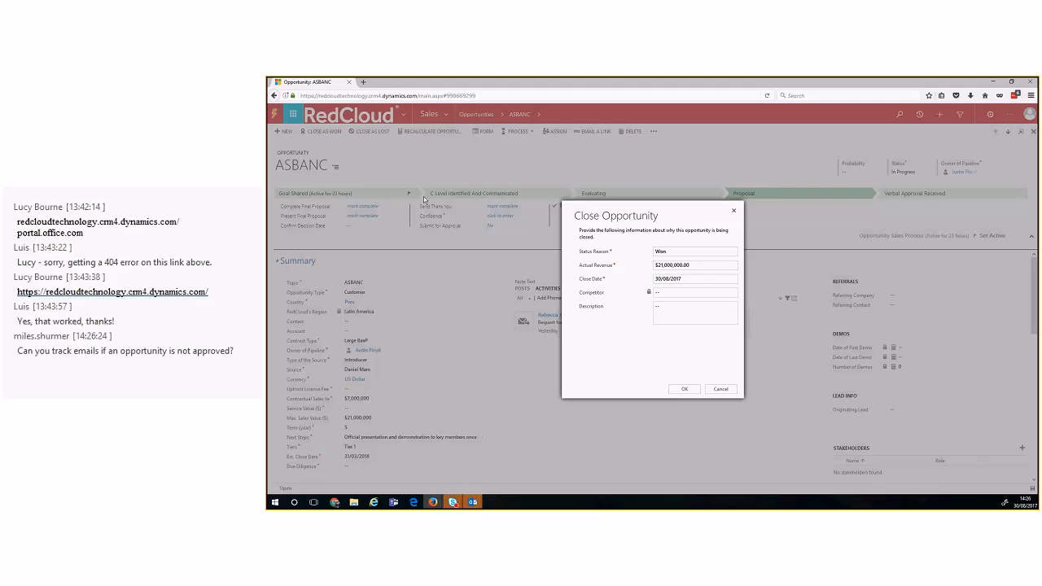
{"action": "left_click", "coordinate": [734, 211]}
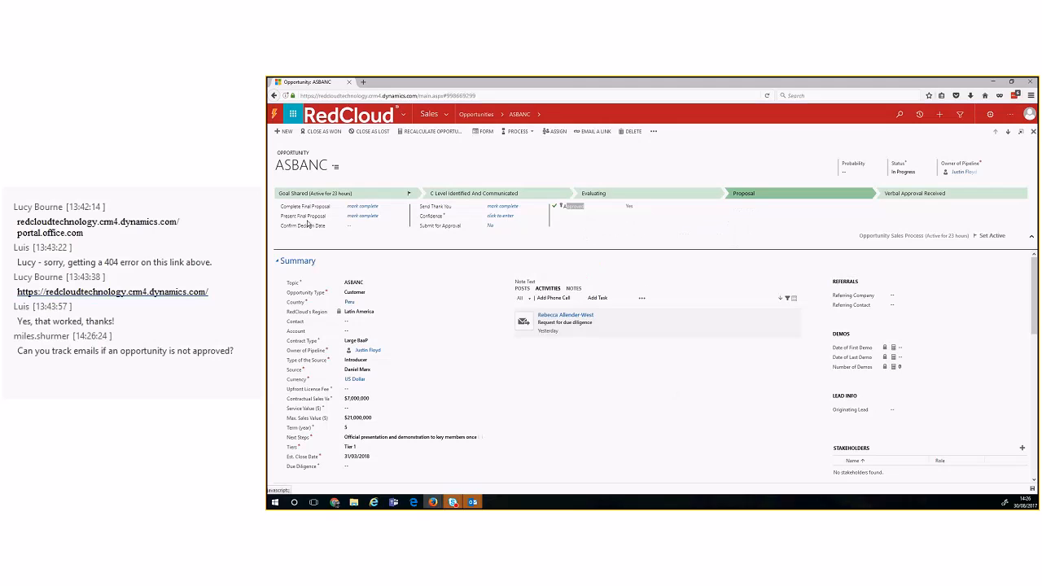
{"action": "left_click", "coordinate": [364, 134]}
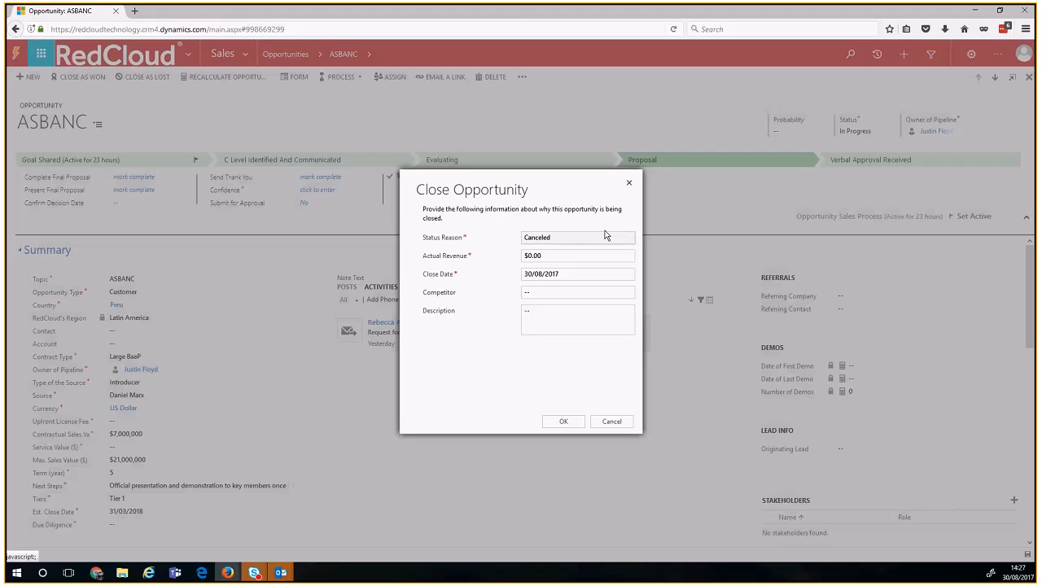
{"action": "left_click", "coordinate": [629, 185]}
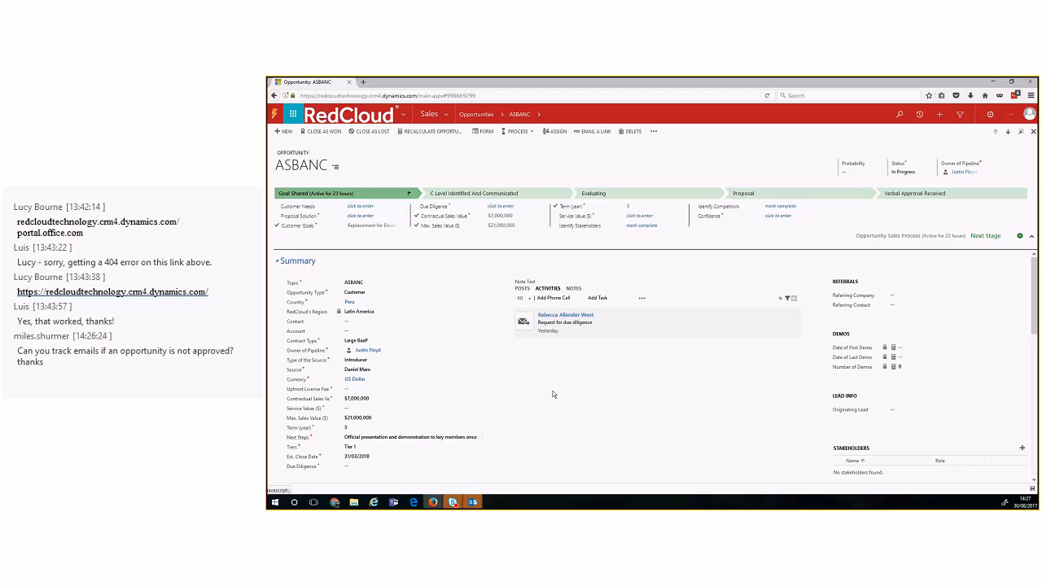
Step: Go to the Dashboards home and bring up the Sales Activity Social Dashboard
{"action": "left_click", "coordinate": [378, 115]}
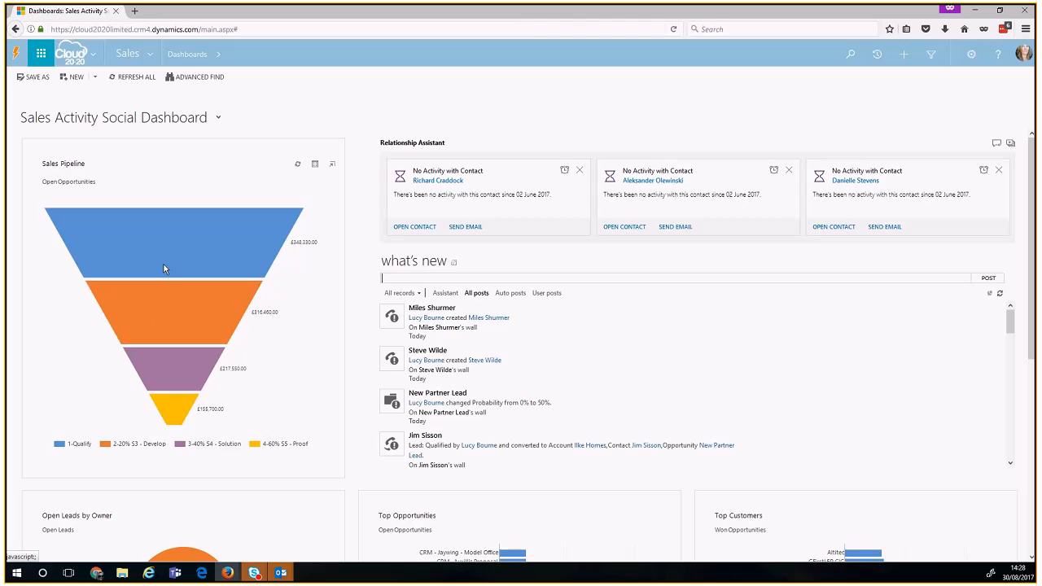
{"action": "mouse_move", "coordinate": [163, 268]}
{"action": "left_click", "coordinate": [163, 257]}
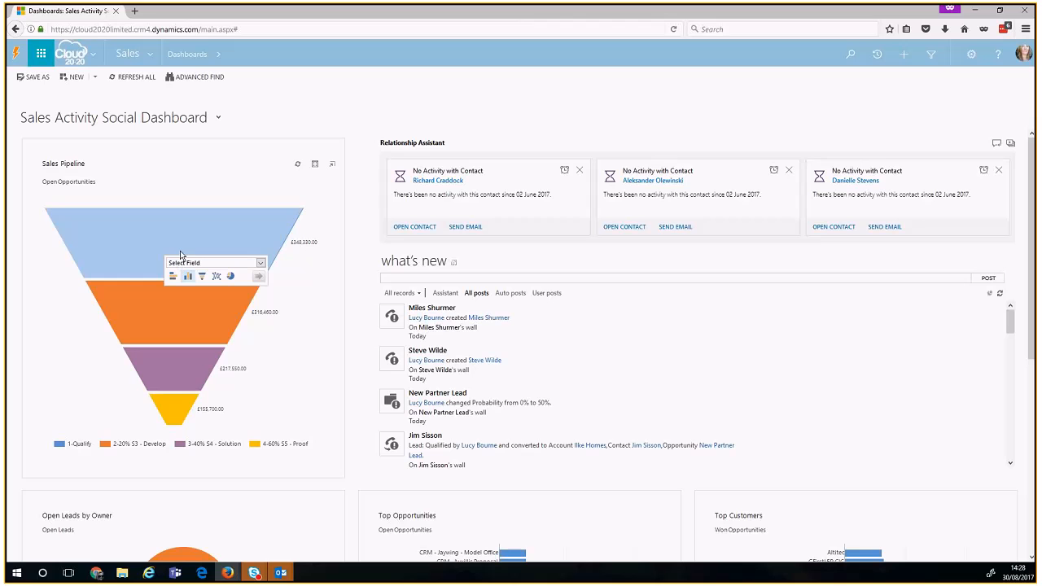
{"action": "left_click", "coordinate": [180, 266]}
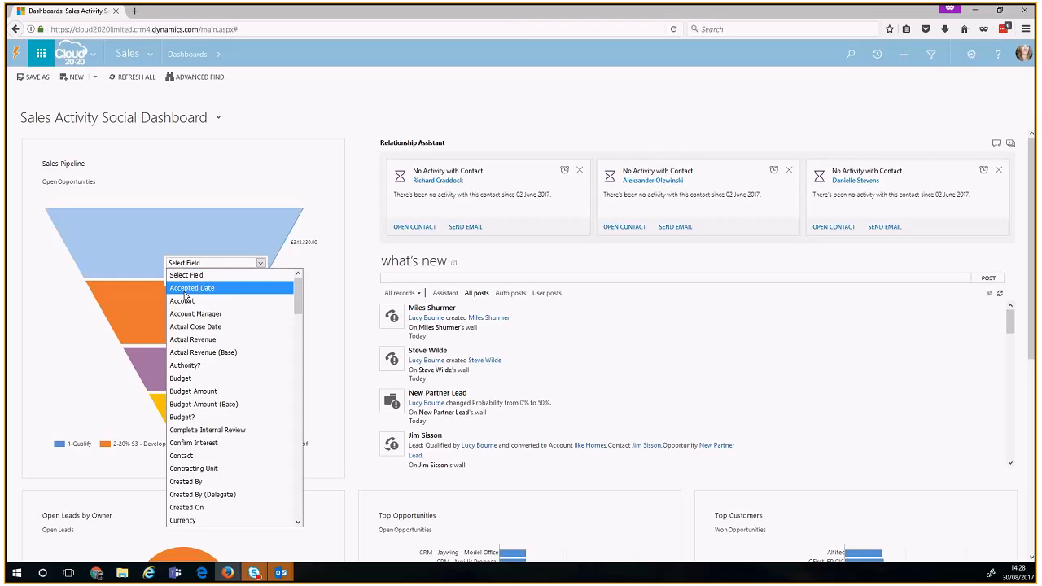
{"action": "key", "text": "s"}
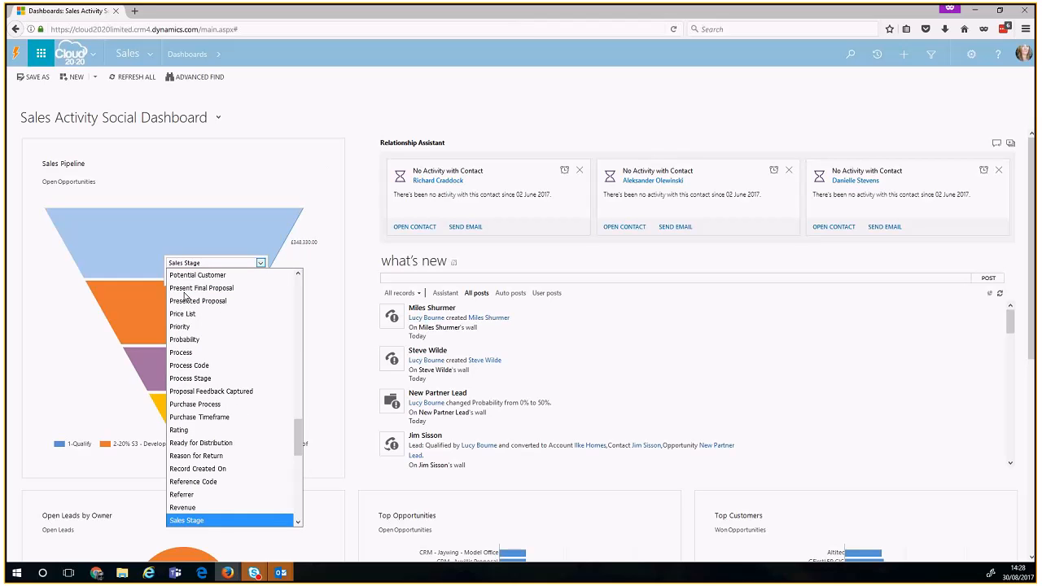
{"action": "key", "text": "e"}
{"action": "left_click", "coordinate": [186, 290]}
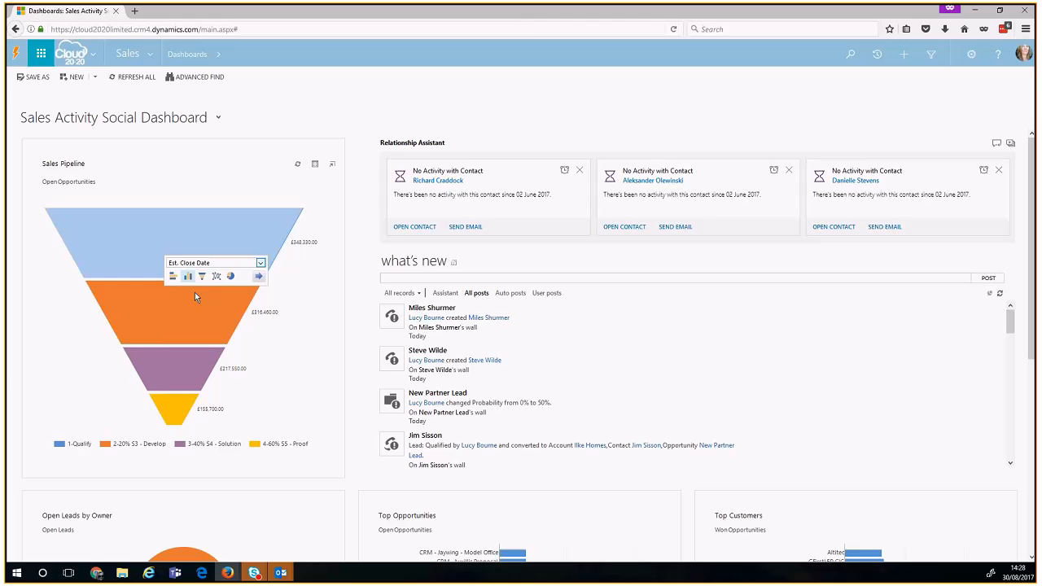
{"action": "left_click", "coordinate": [256, 270]}
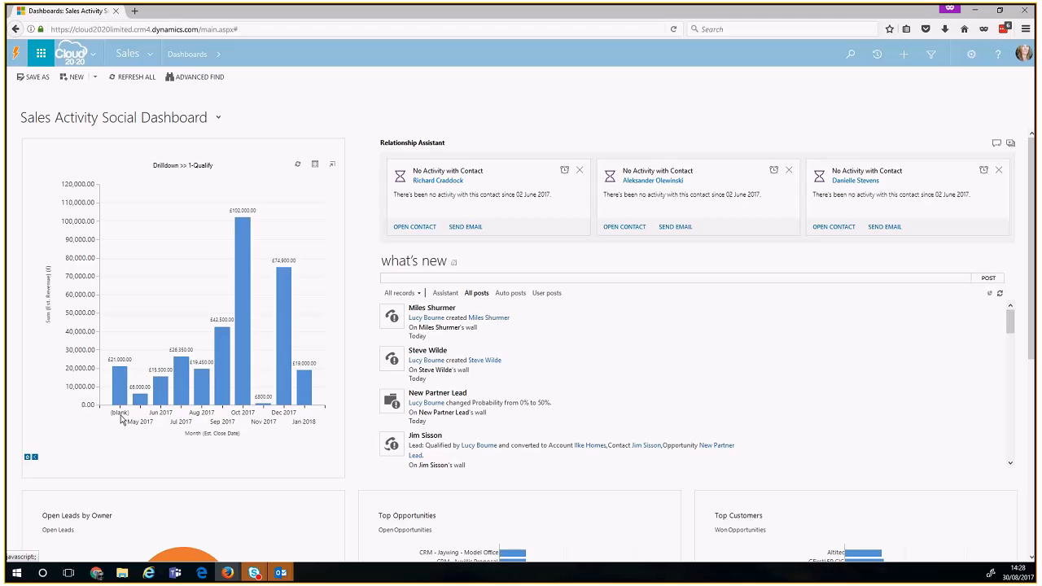
{"action": "left_click", "coordinate": [180, 396]}
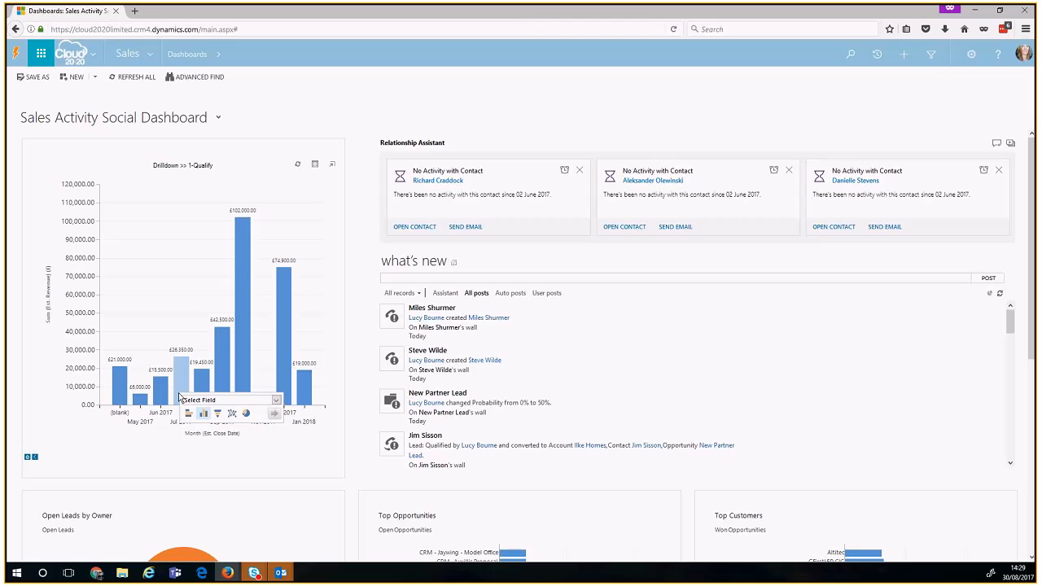
{"action": "left_click", "coordinate": [194, 403]}
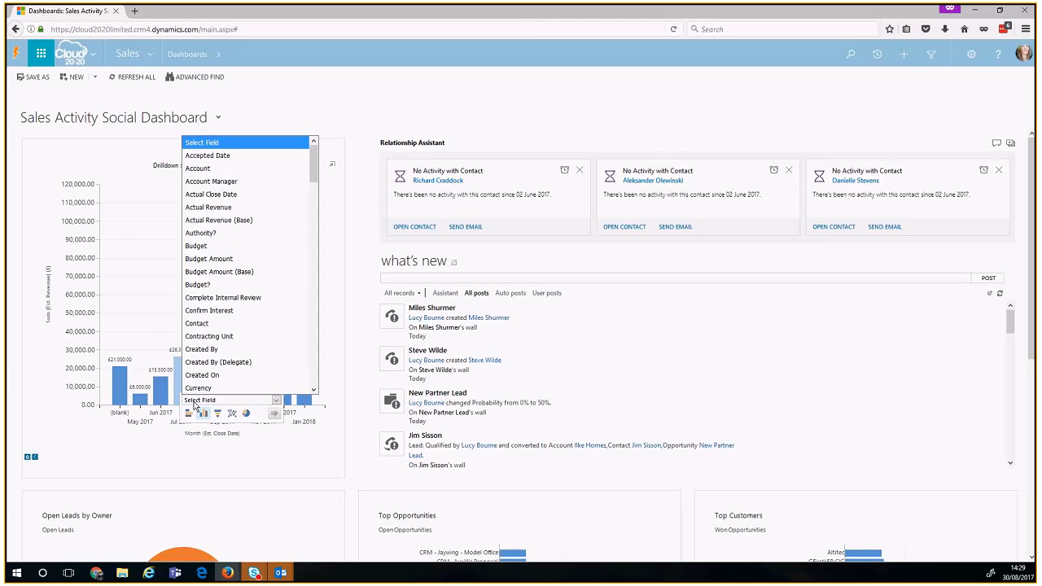
{"action": "key", "text": "e"}
{"action": "left_click", "coordinate": [194, 404]}
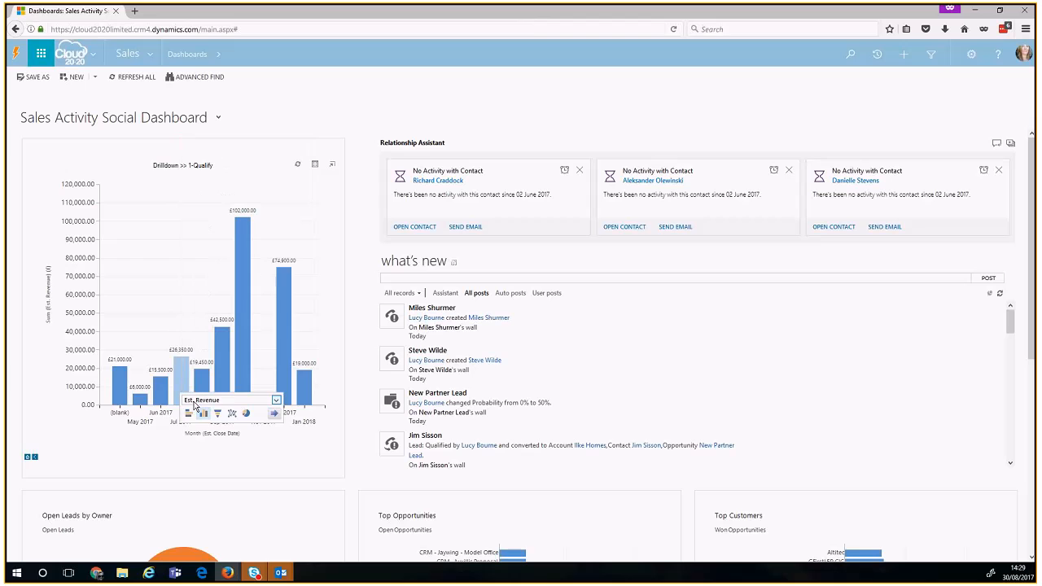
{"action": "left_click", "coordinate": [273, 413]}
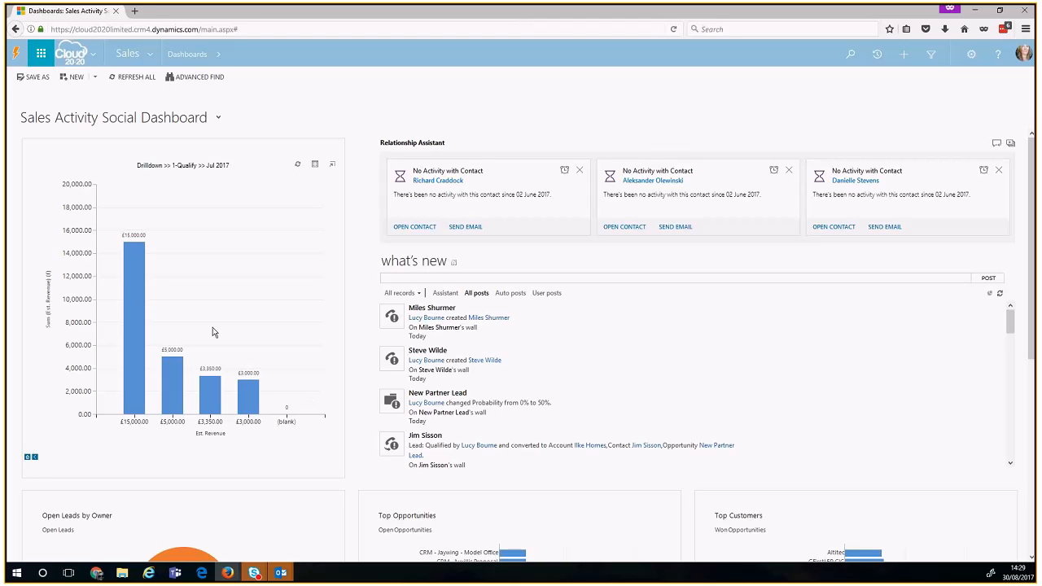
{"action": "left_click", "coordinate": [33, 460]}
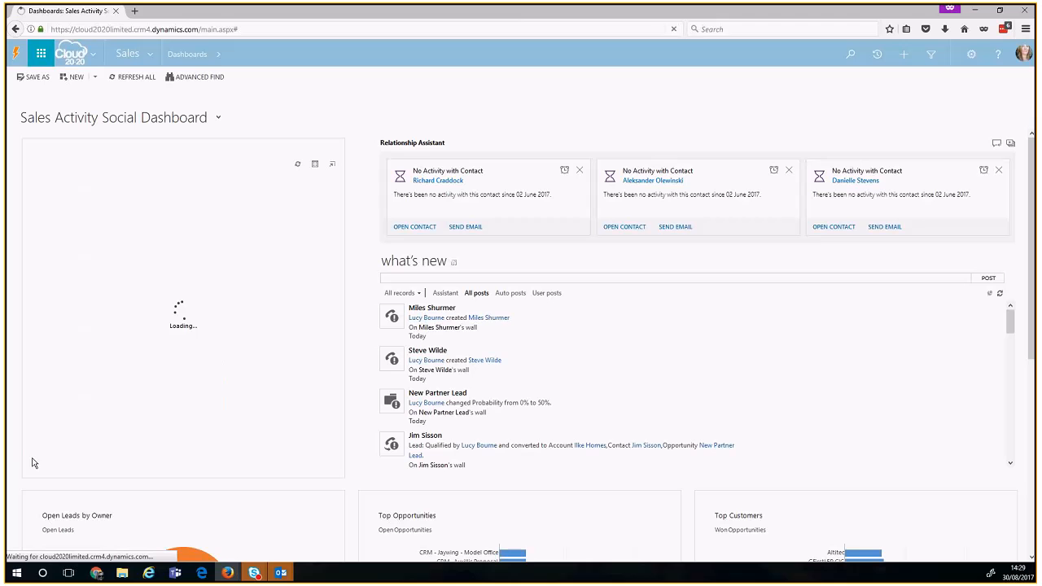
{"action": "left_click", "coordinate": [28, 461]}
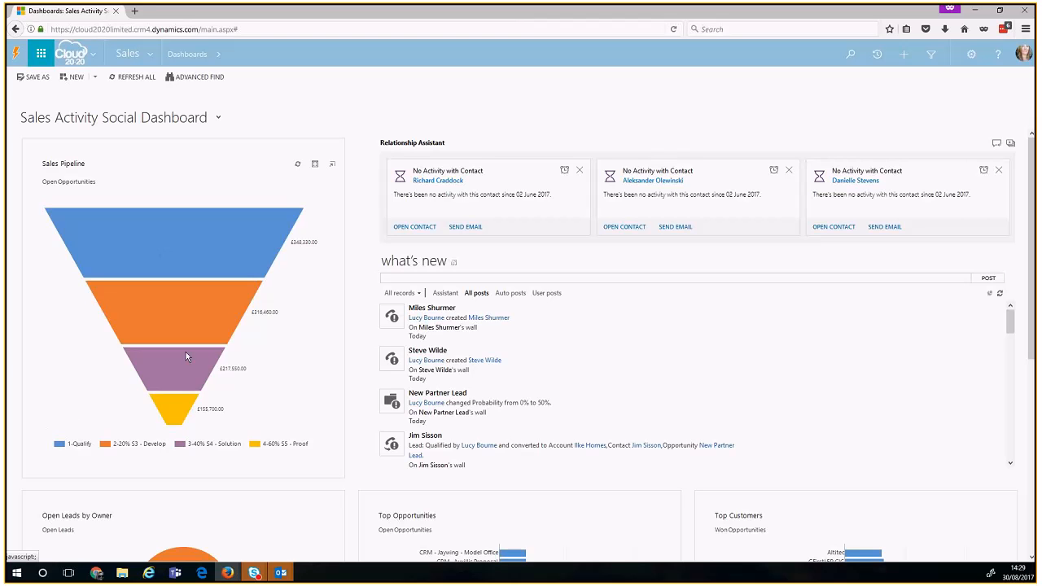
Step: Show the Sales Pipeline chart's records, filtered to the seven opportunities in the yellow funnel stage
{"action": "left_click", "coordinate": [316, 167]}
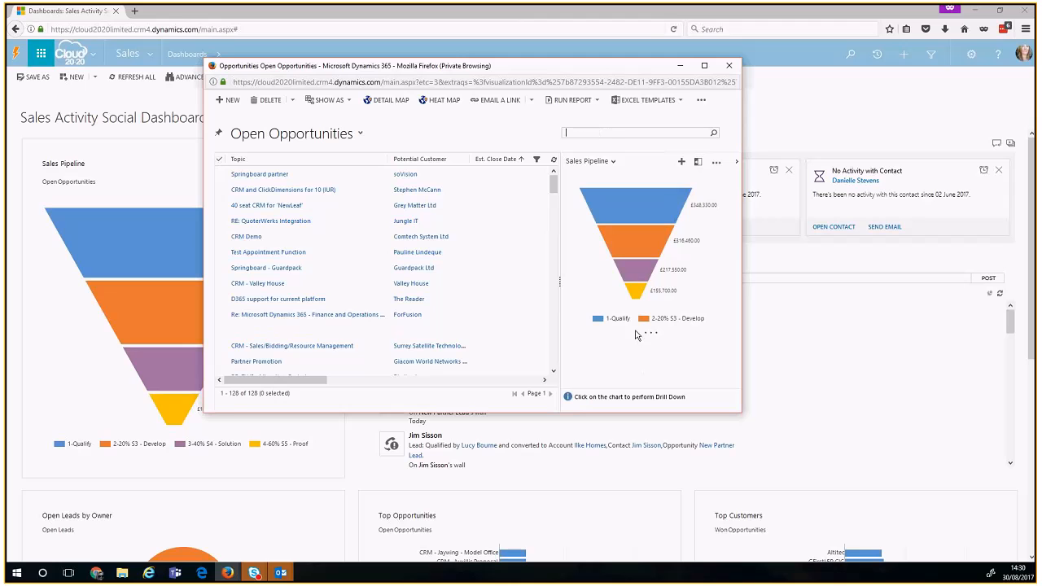
{"action": "left_click", "coordinate": [636, 295]}
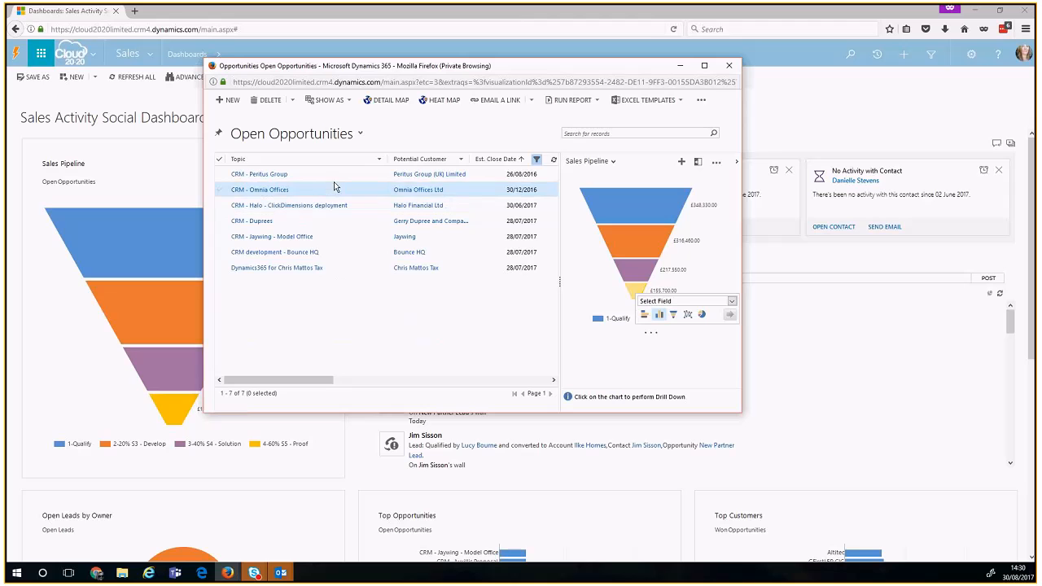
{"action": "left_click_drag", "start_coordinate": [289, 380], "coordinate": [256, 376]}
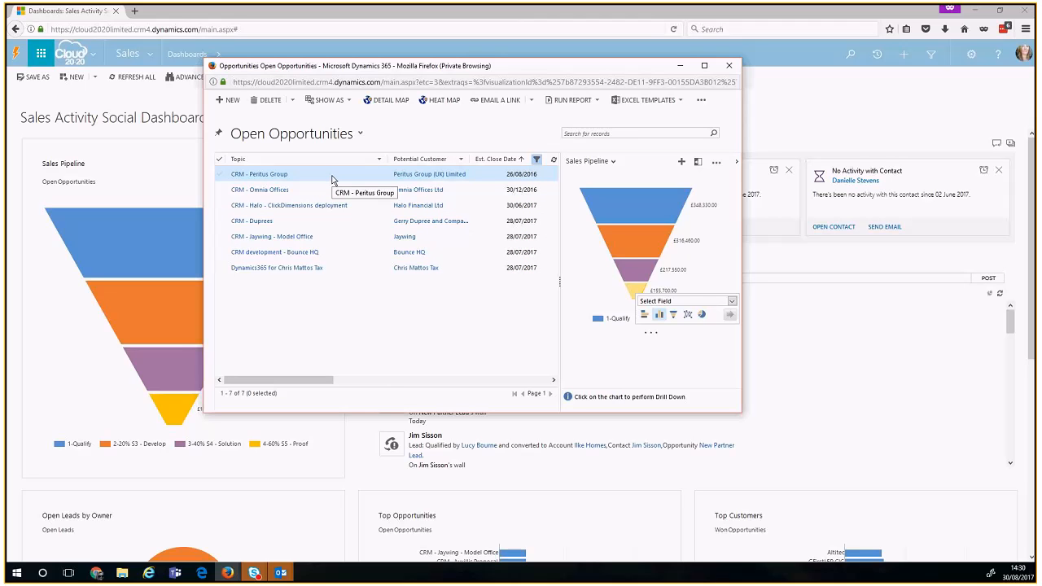
Step: Open the CRM - Peritus Group opportunity record, then close it
{"action": "left_click", "coordinate": [332, 180]}
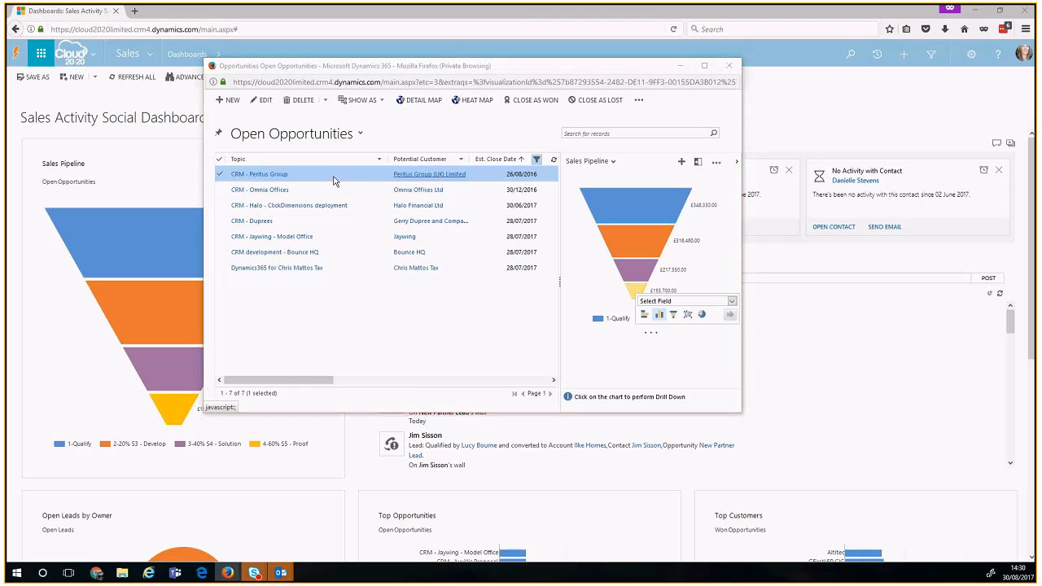
{"action": "double_click", "coordinate": [352, 190]}
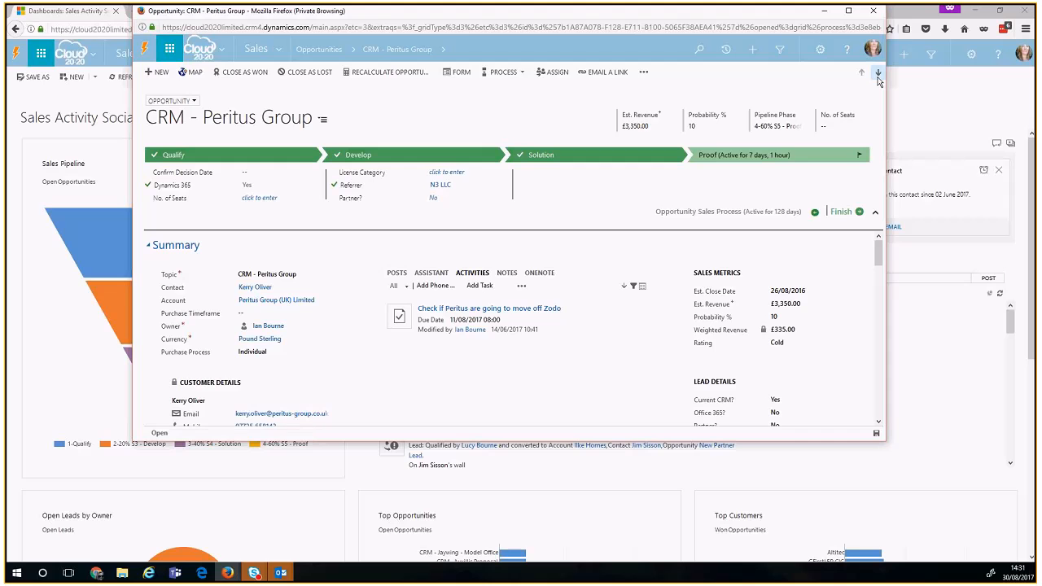
{"action": "left_click", "coordinate": [878, 13]}
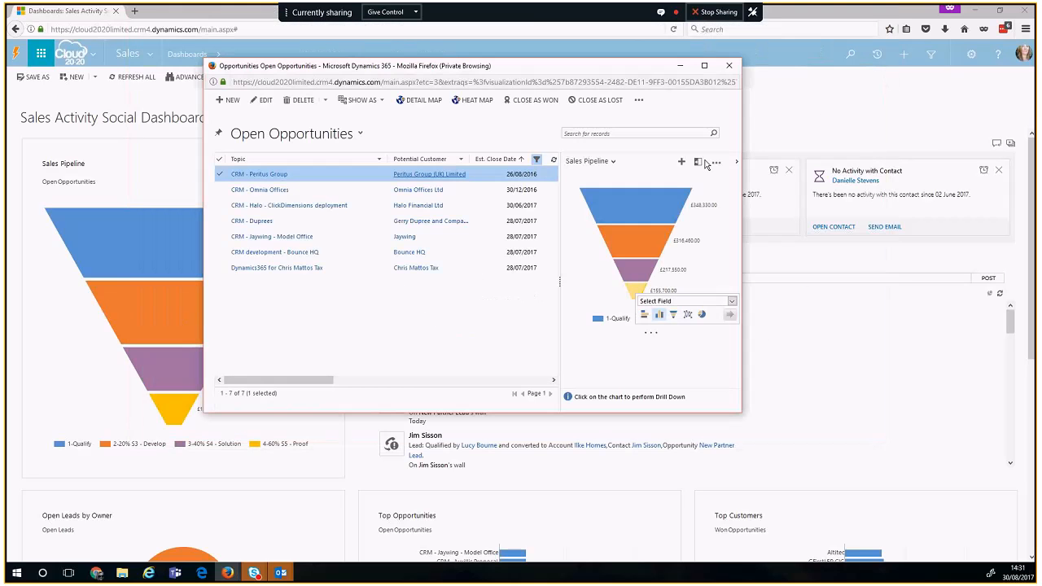
Step: Close the Open Opportunities window and highlight the Relationship Assistant heading on the dashboard
{"action": "left_click", "coordinate": [730, 66]}
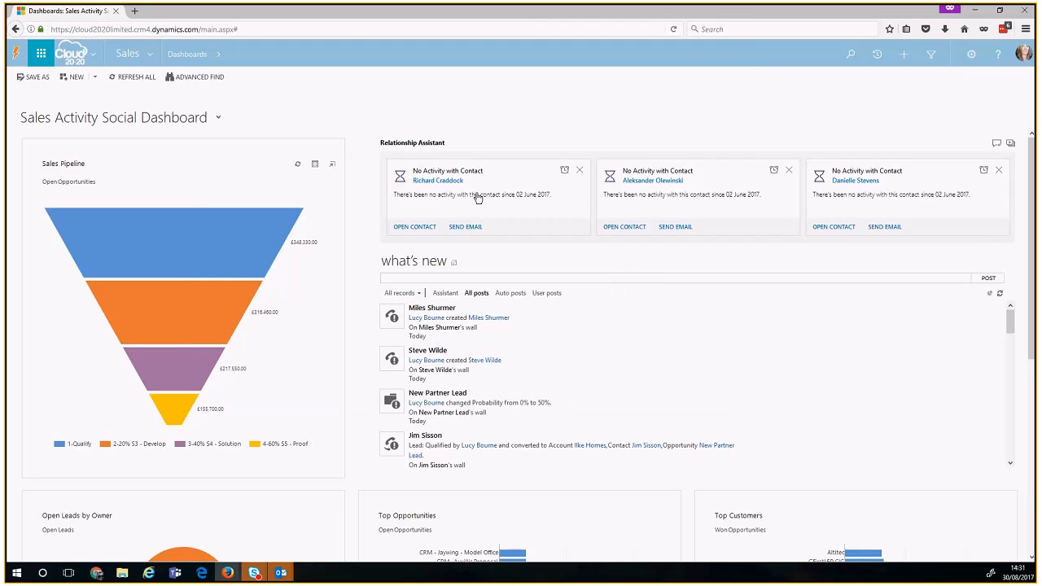
{"action": "left_click_drag", "start_coordinate": [384, 143], "coordinate": [477, 147]}
{"action": "left_click", "coordinate": [477, 145]}
{"action": "left_click_drag", "start_coordinate": [388, 145], "coordinate": [422, 146]}
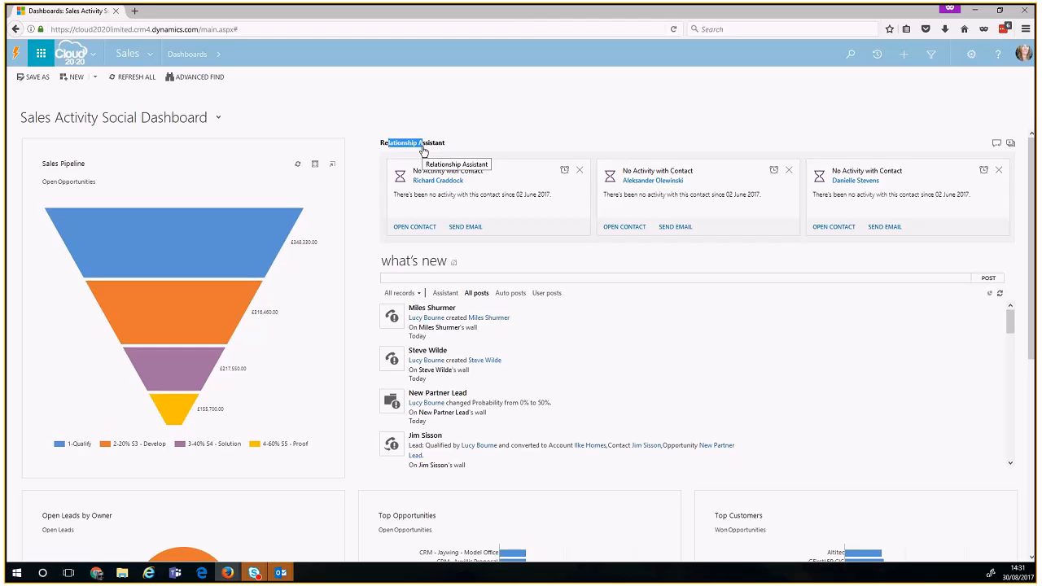
Step: Dismiss the three 'No Activity with Contact' cards in the Relationship Assistant
{"action": "left_click", "coordinate": [579, 170]}
{"action": "left_click", "coordinate": [580, 171]}
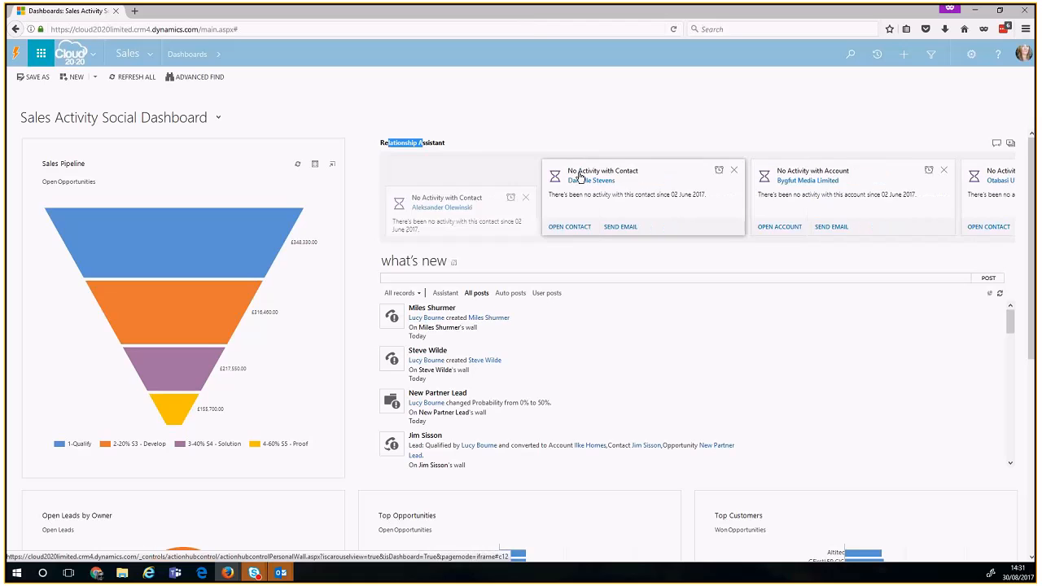
{"action": "left_click", "coordinate": [580, 171]}
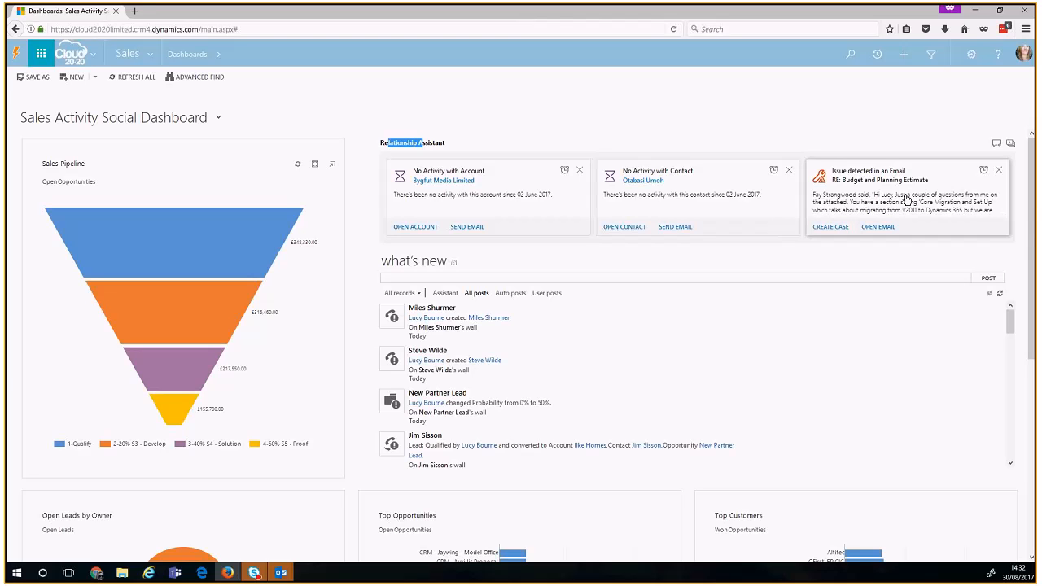
Step: Dismiss the Budget and Planning Estimate email-issue card and the case-call email-issue card
{"action": "left_click", "coordinate": [999, 171]}
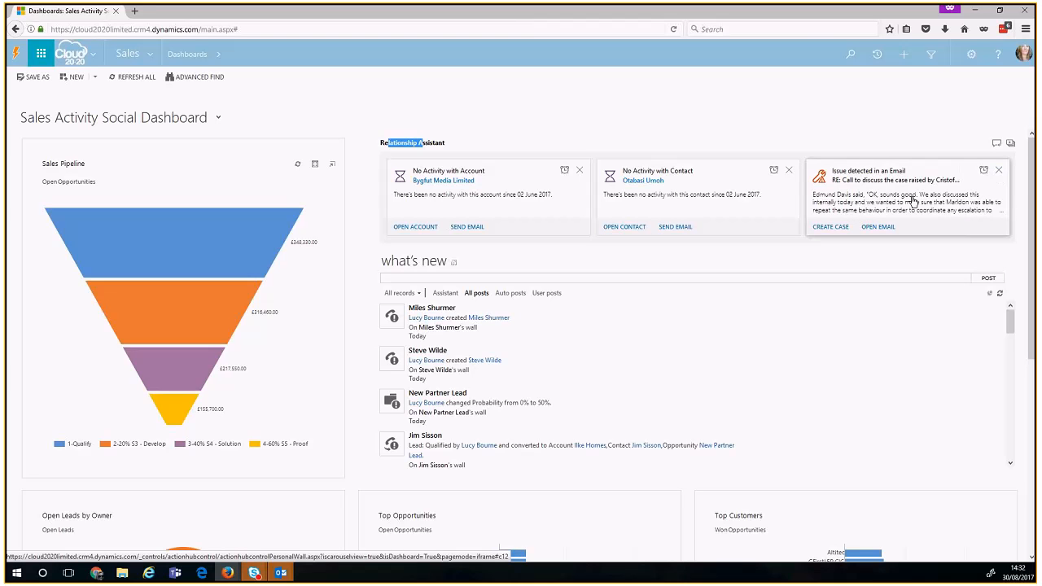
{"action": "left_click", "coordinate": [998, 171]}
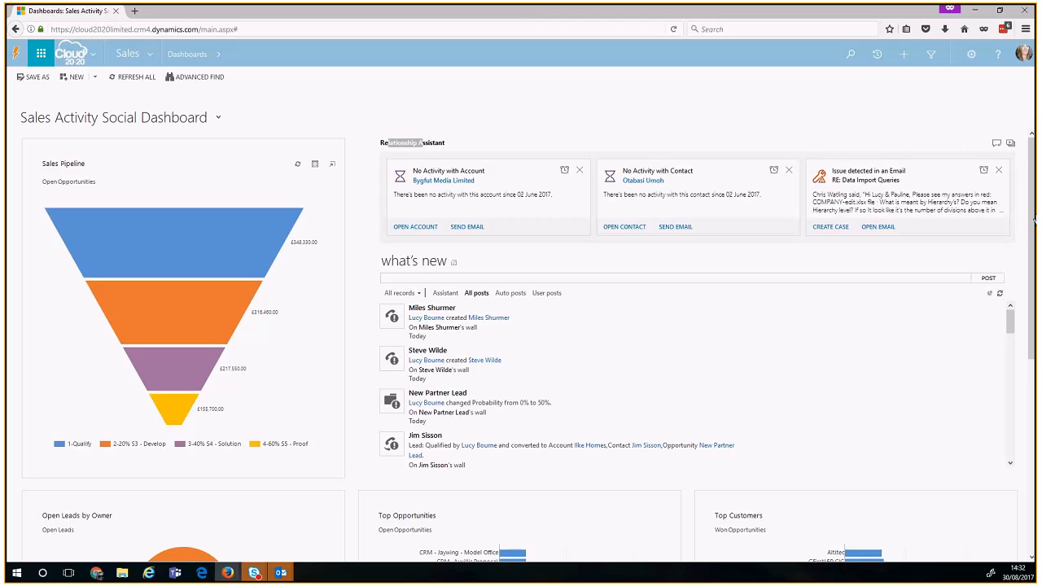
Step: Like the top contact-creation post in the What's New feed
{"action": "left_click_drag", "start_coordinate": [1034, 224], "coordinate": [1034, 245]}
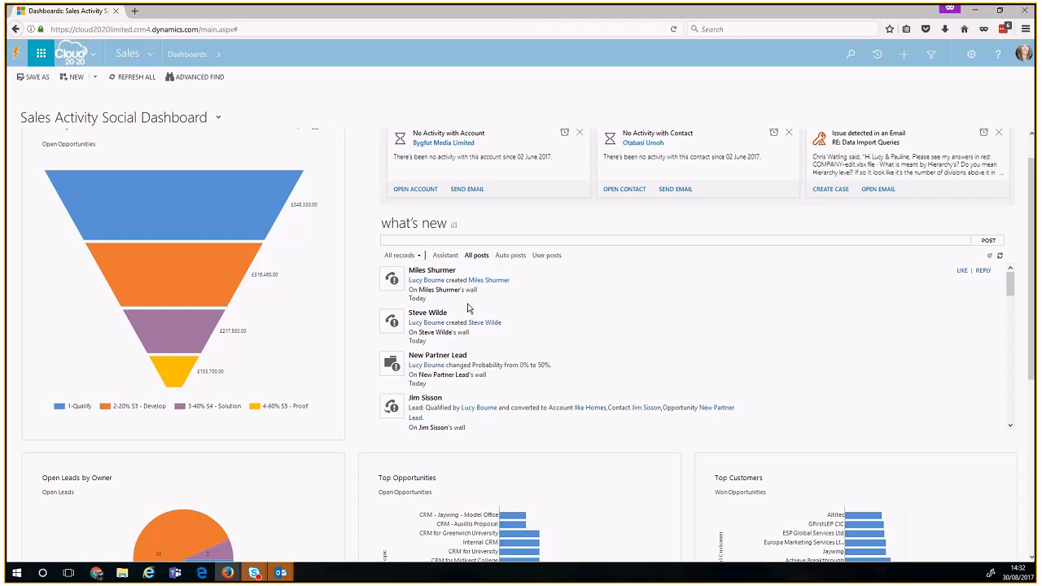
{"action": "left_click_drag", "start_coordinate": [468, 309], "coordinate": [408, 274]}
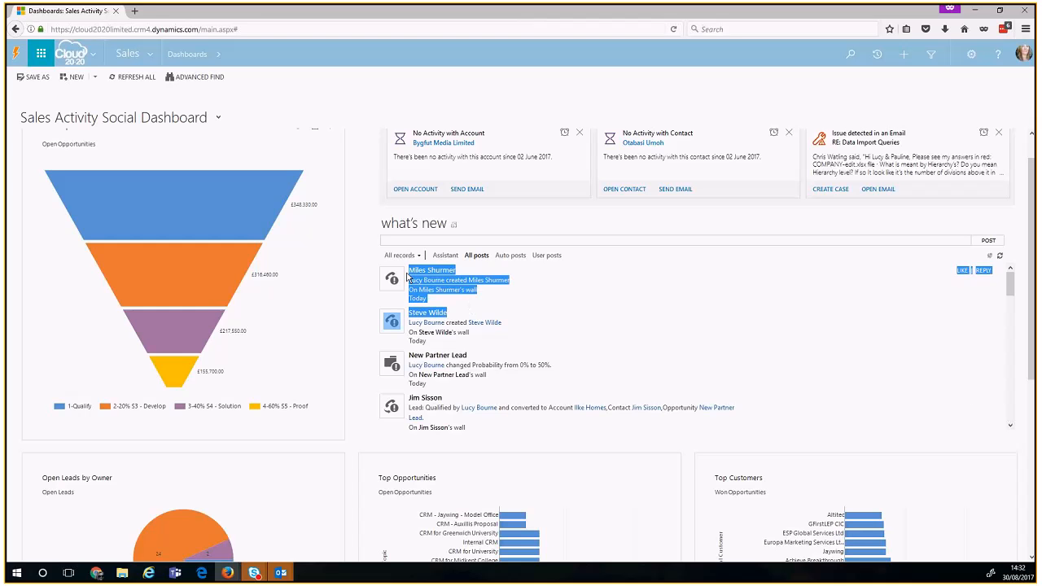
{"action": "left_click", "coordinate": [520, 222]}
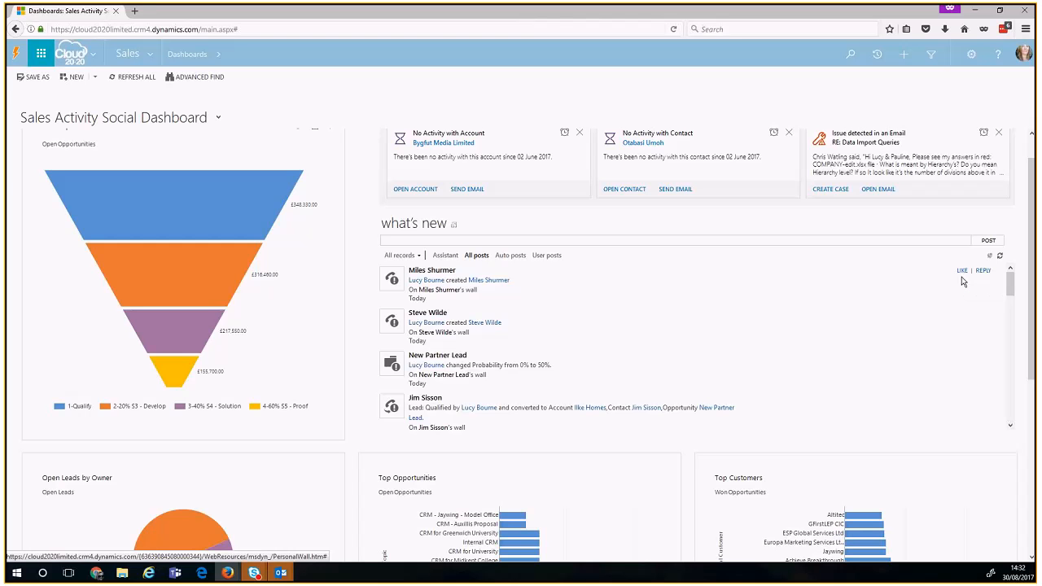
{"action": "left_click", "coordinate": [962, 277]}
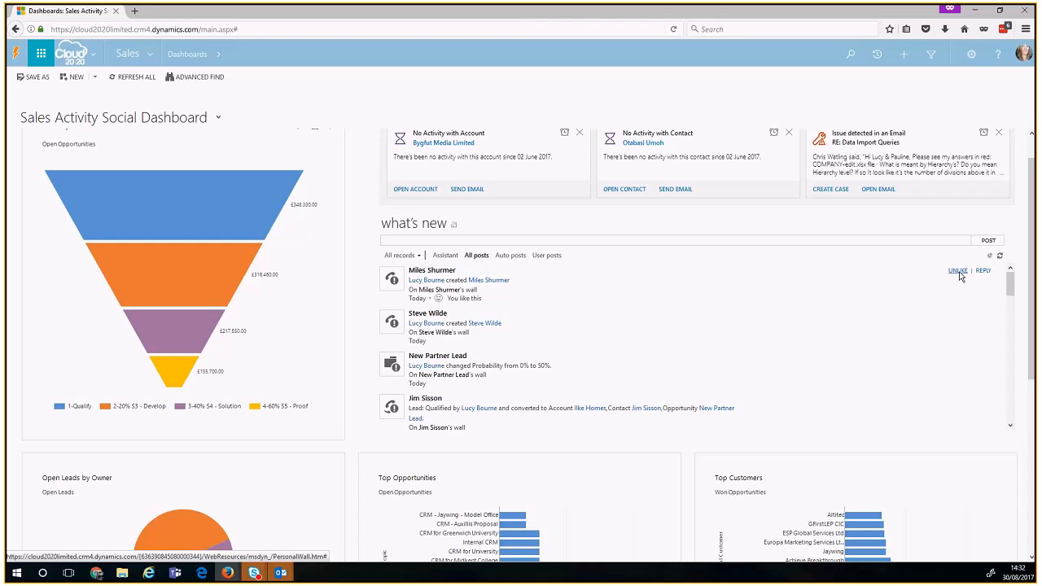
Step: Reply 'Great! I know him!' beneath the liked post
{"action": "left_click", "coordinate": [983, 271]}
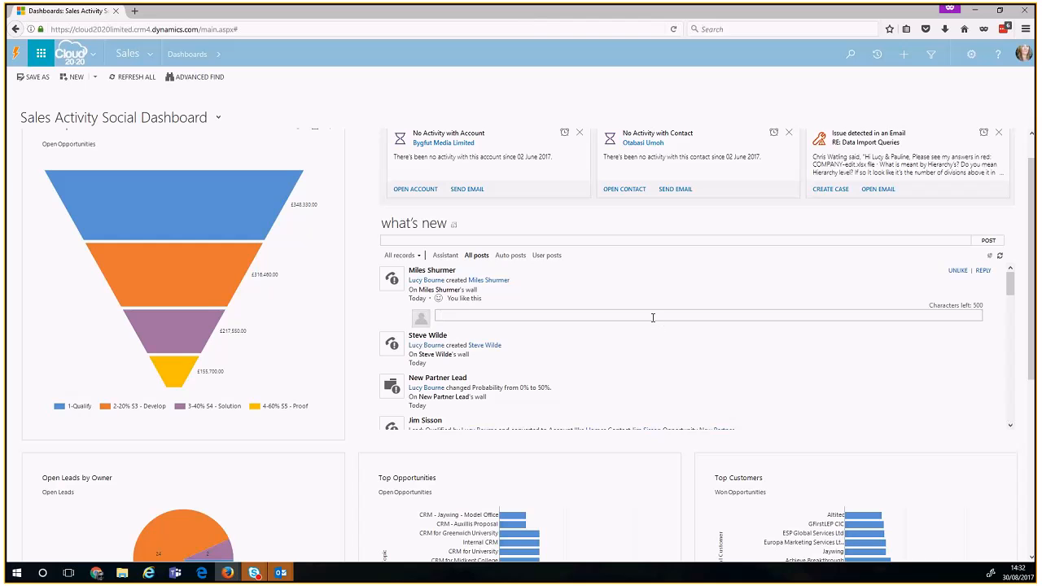
{"action": "type", "text": "Great! I know him!"}
{"action": "key", "text": "Return"}
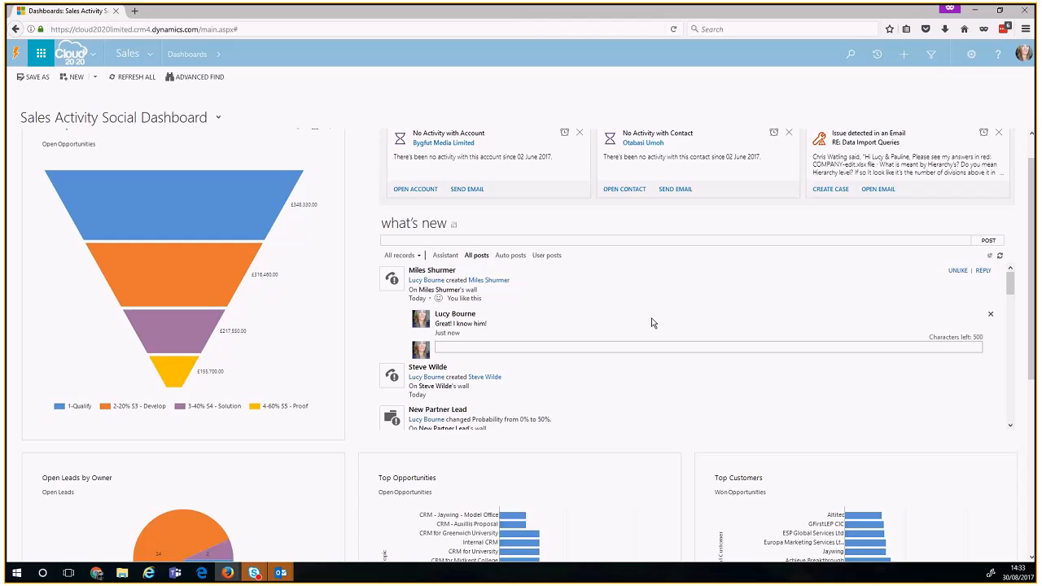
{"action": "left_click", "coordinate": [591, 240]}
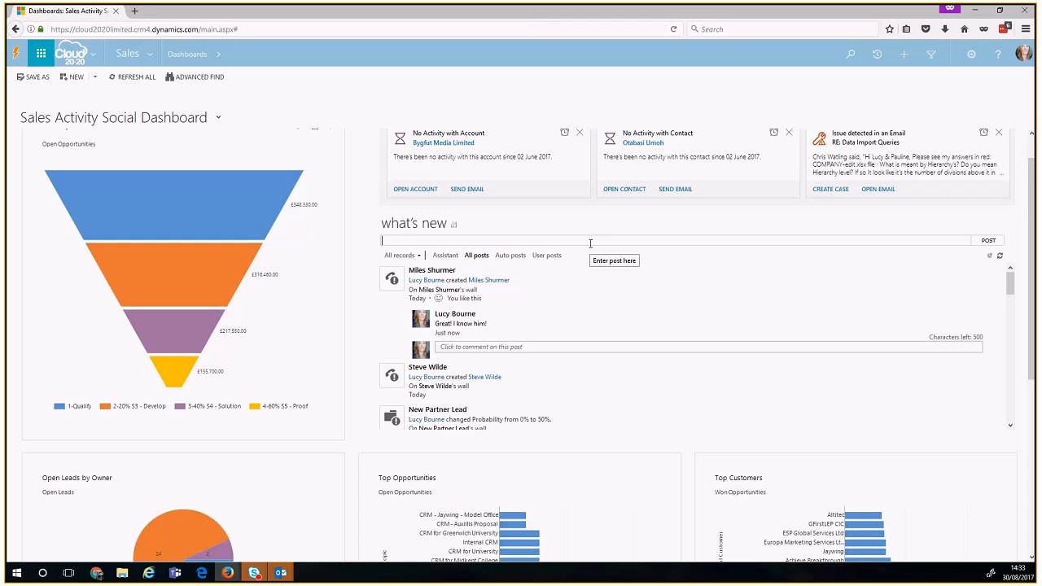
Step: Post 'Good Work today!' to What's New, mentioning a colleague found via Look up more records
{"action": "type", "text": "@"}
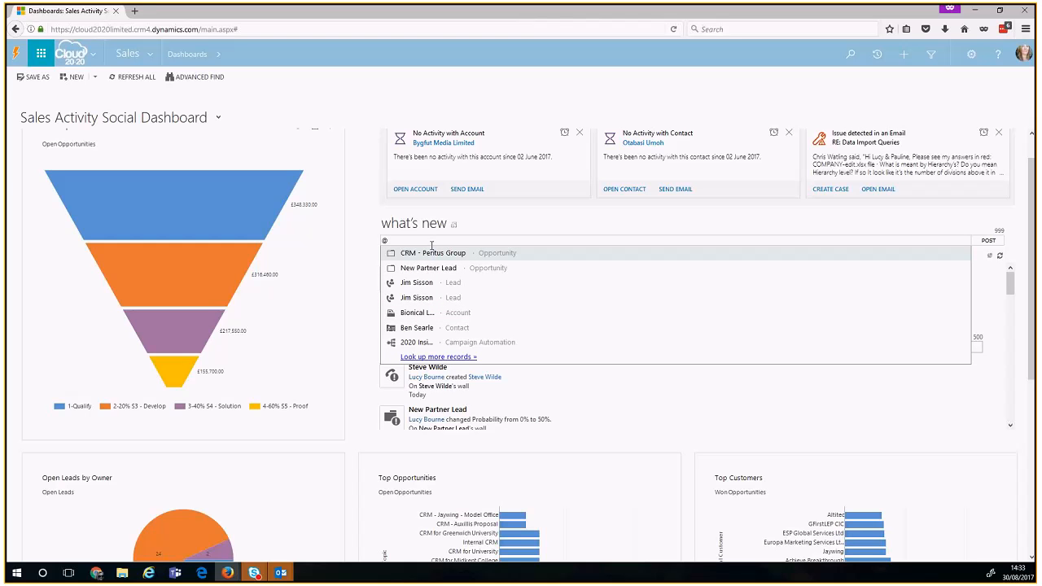
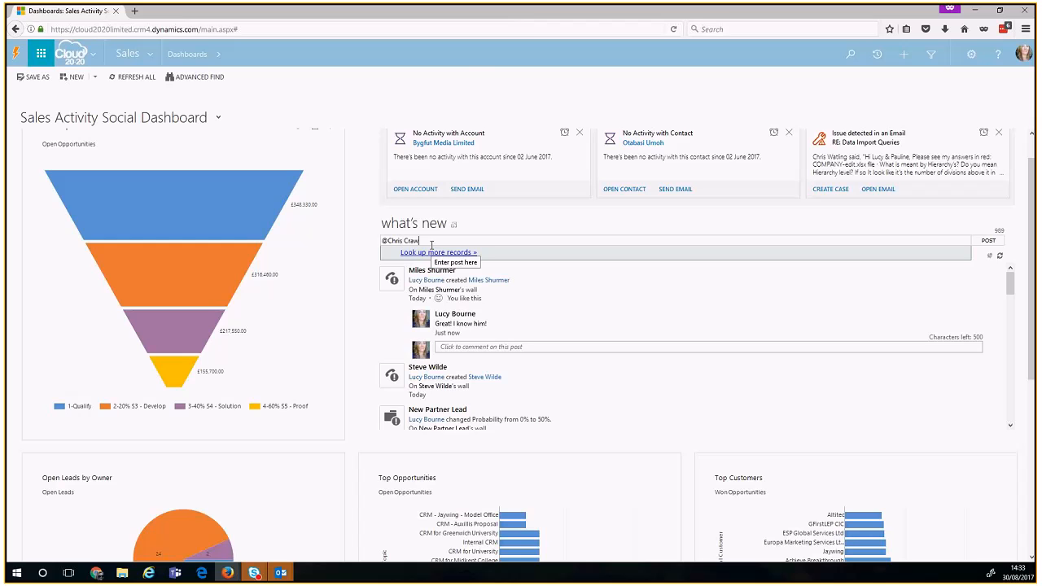
{"action": "left_click", "coordinate": [430, 253]}
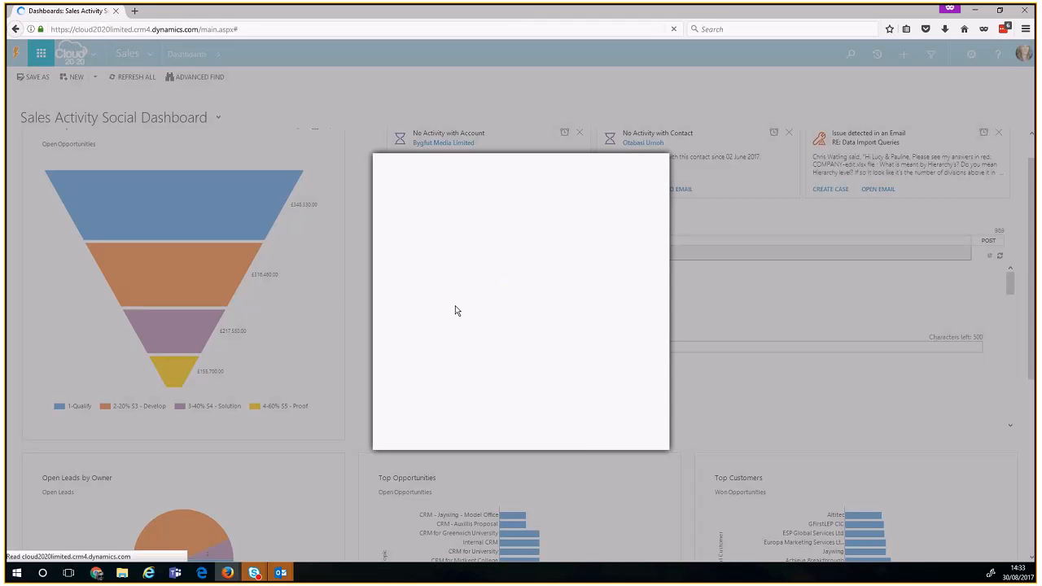
{"action": "double_click", "coordinate": [439, 291]}
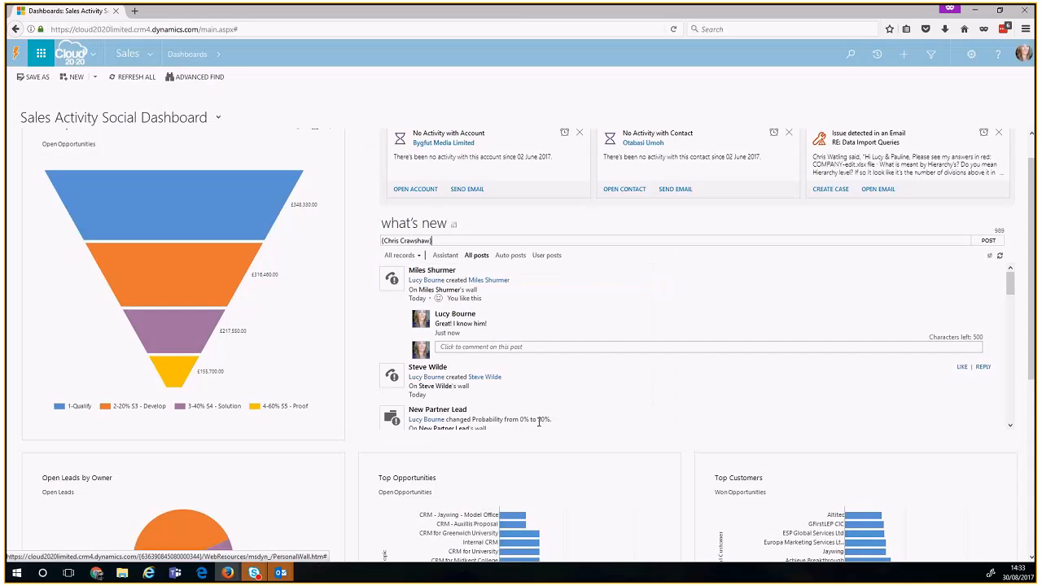
{"action": "type", "text": "Good Work today!"}
{"action": "key", "text": "Return"}
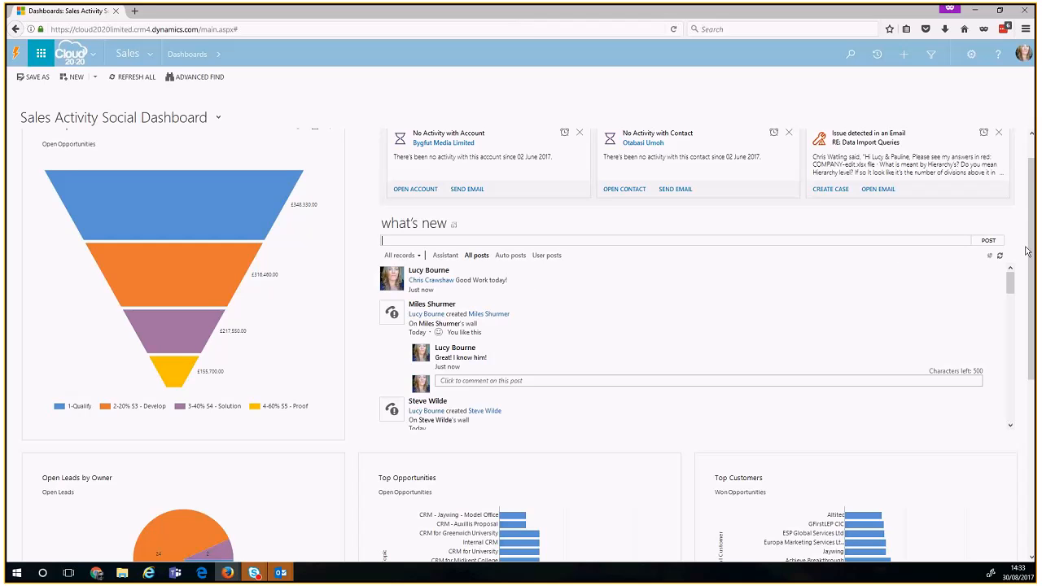
Step: Widen the My Activities Regarding column, then return to the top of the dashboard
{"action": "left_click_drag", "start_coordinate": [1032, 250], "coordinate": [1032, 395]}
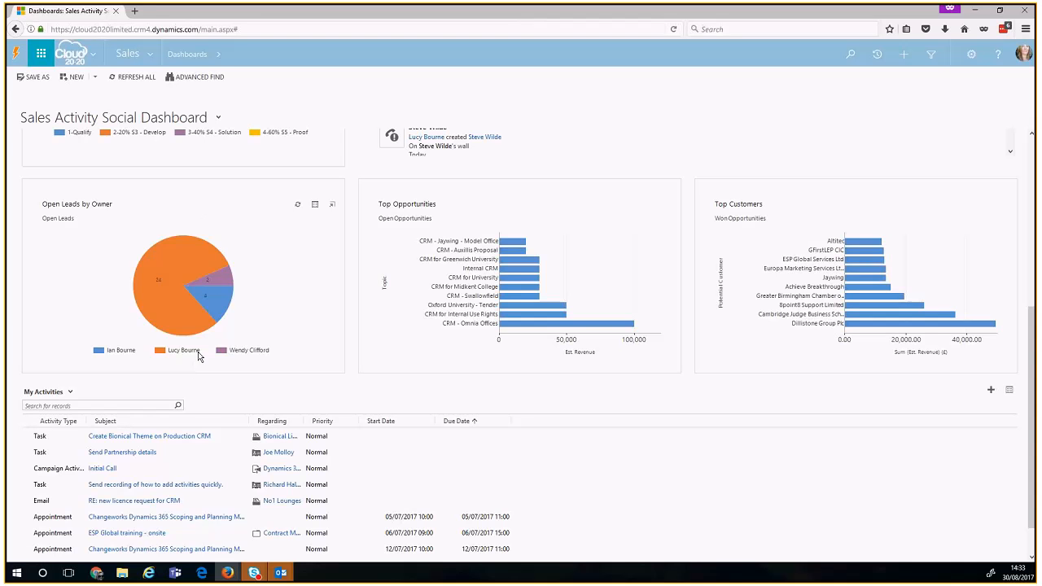
{"action": "mouse_move", "coordinate": [206, 280]}
{"action": "mouse_move", "coordinate": [582, 330]}
{"action": "mouse_move", "coordinate": [949, 331]}
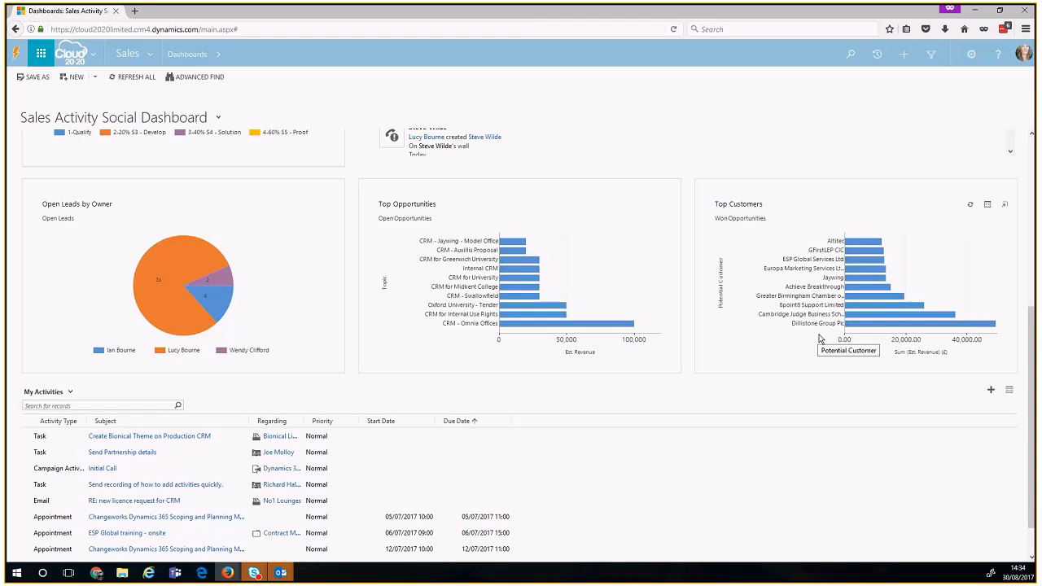
{"action": "scroll", "coordinate": [820, 345], "scroll_direction": "down", "scroll_amount": 1}
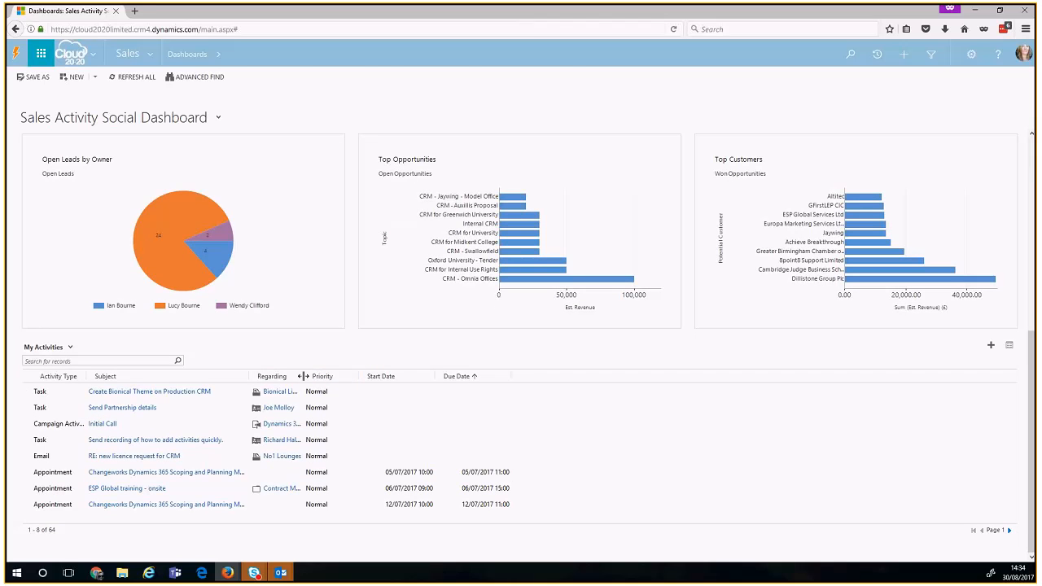
{"action": "left_click_drag", "start_coordinate": [303, 376], "coordinate": [345, 383]}
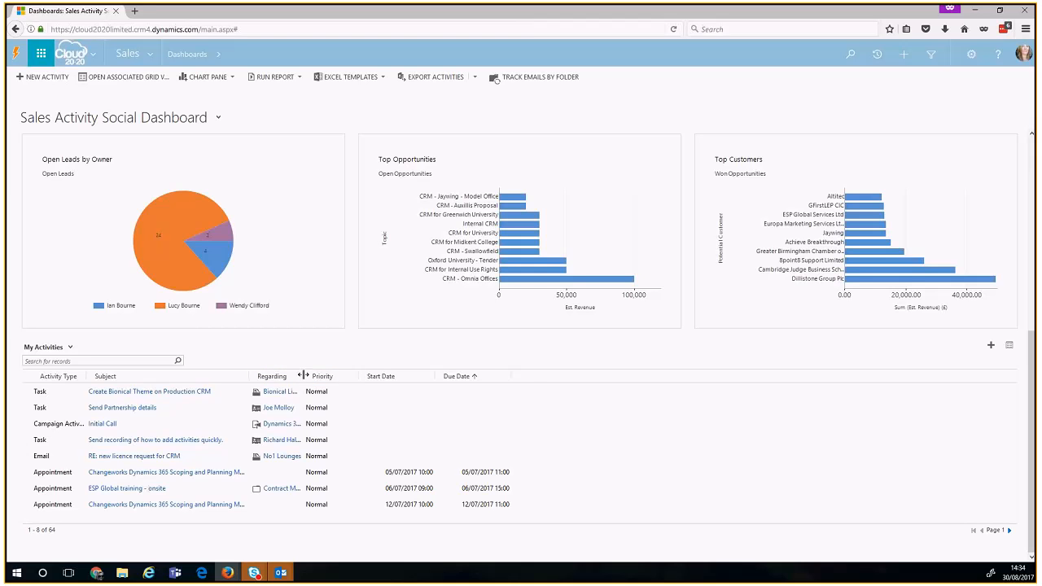
{"action": "left_click_drag", "start_coordinate": [303, 377], "coordinate": [422, 376]}
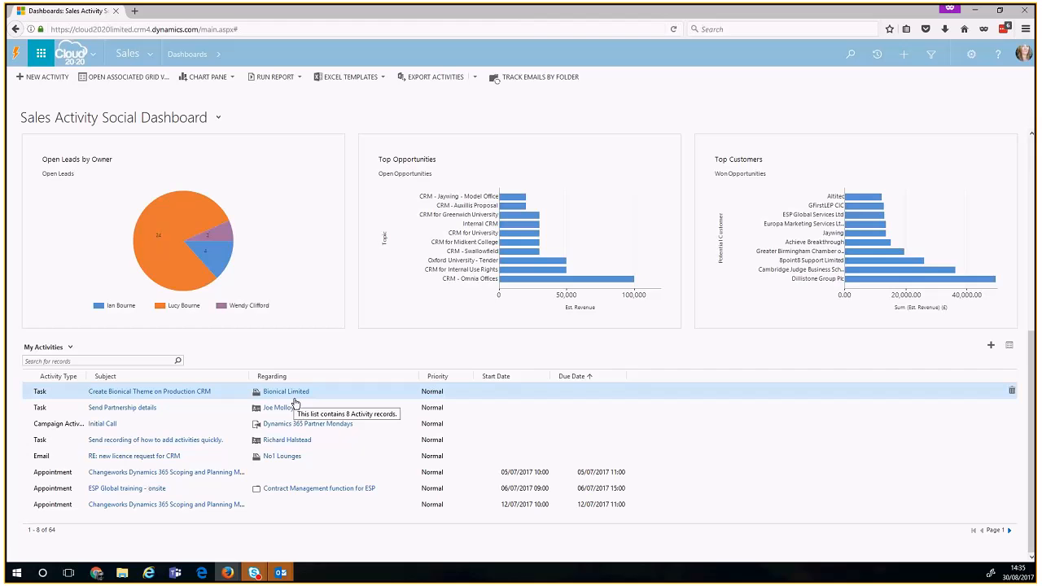
{"action": "scroll", "coordinate": [295, 403], "scroll_direction": "up", "scroll_amount": 3}
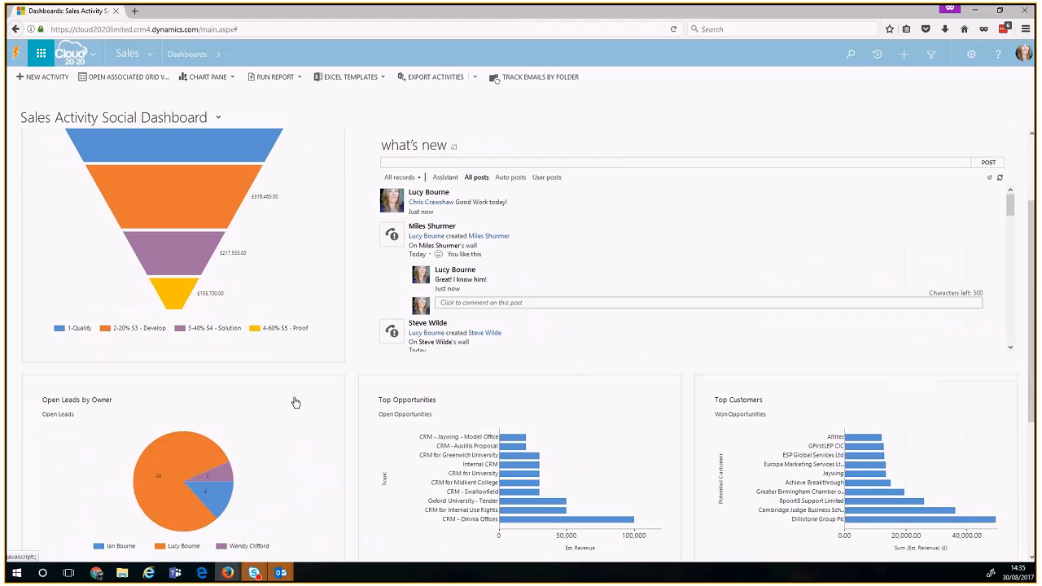
{"action": "scroll", "coordinate": [296, 403], "scroll_direction": "up", "scroll_amount": 2}
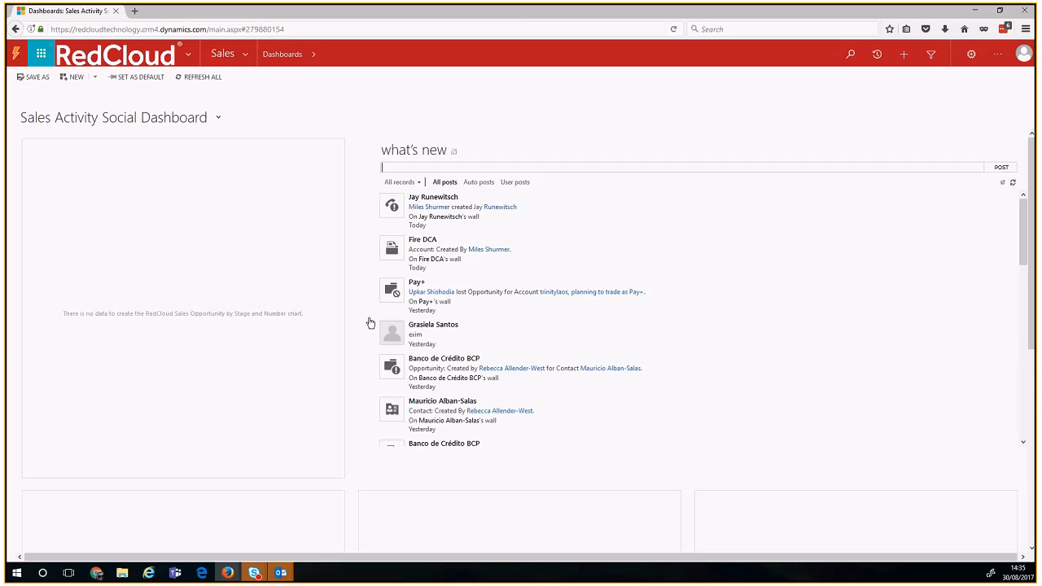
Step: Start a record search from the RedCloud dashboard's navigation bar
{"action": "left_click", "coordinate": [849, 57]}
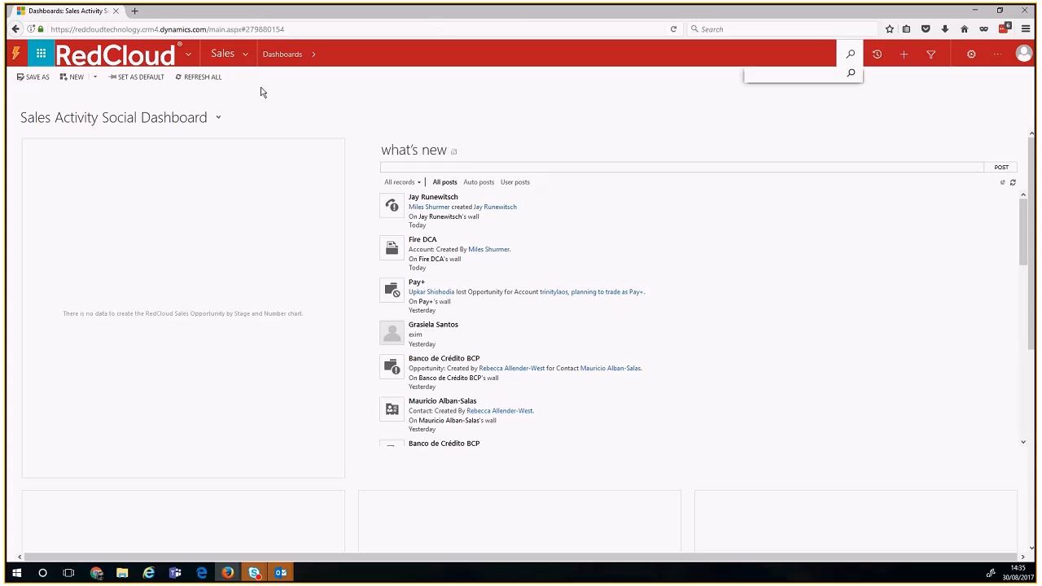
Step: Go to Sales > Leads for the Open Leads list and check its overflow commands
{"action": "left_click", "coordinate": [248, 53]}
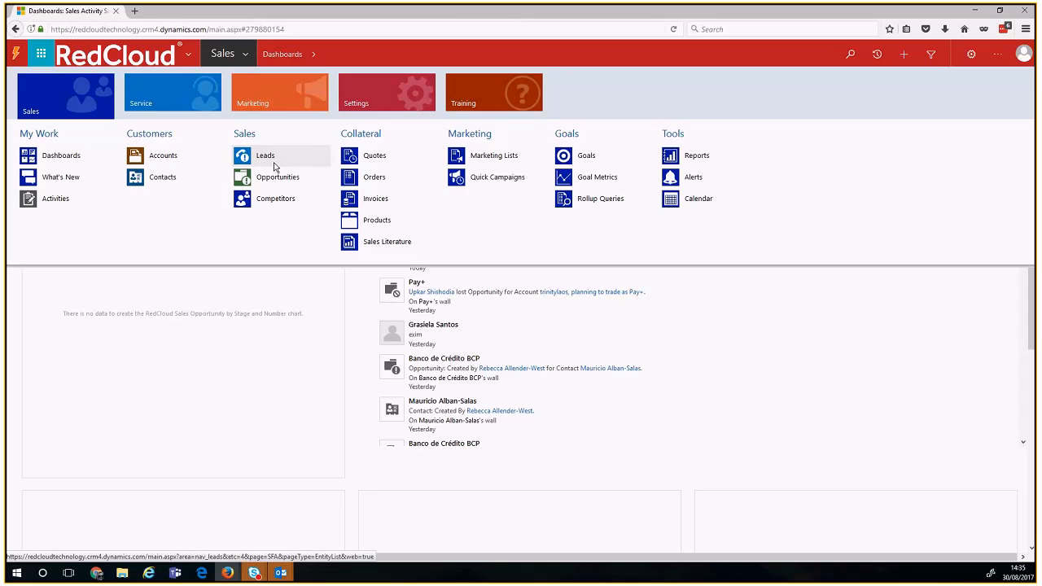
{"action": "left_click", "coordinate": [265, 156]}
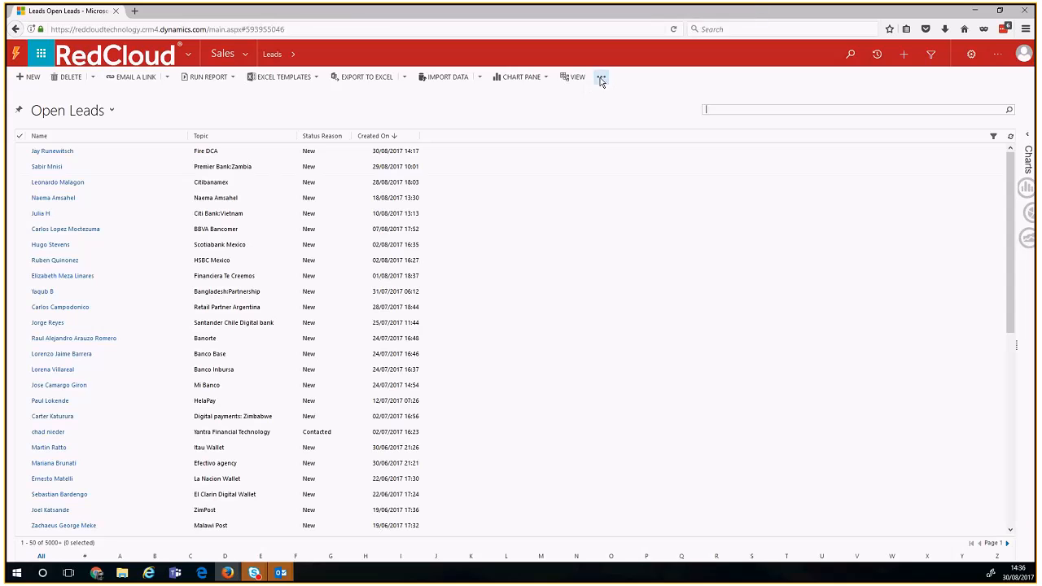
{"action": "left_click", "coordinate": [601, 77]}
{"action": "left_click", "coordinate": [560, 108]}
Step: Start Import Data and select Riven Leads to Import 1.csv from the desktop
{"action": "left_click", "coordinate": [482, 75]}
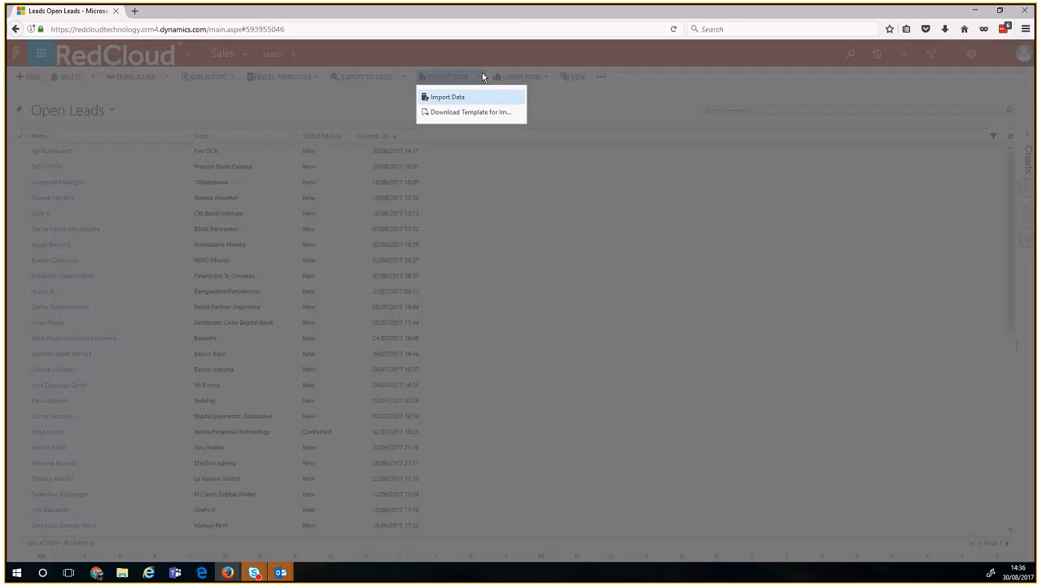
{"action": "left_click", "coordinate": [455, 100]}
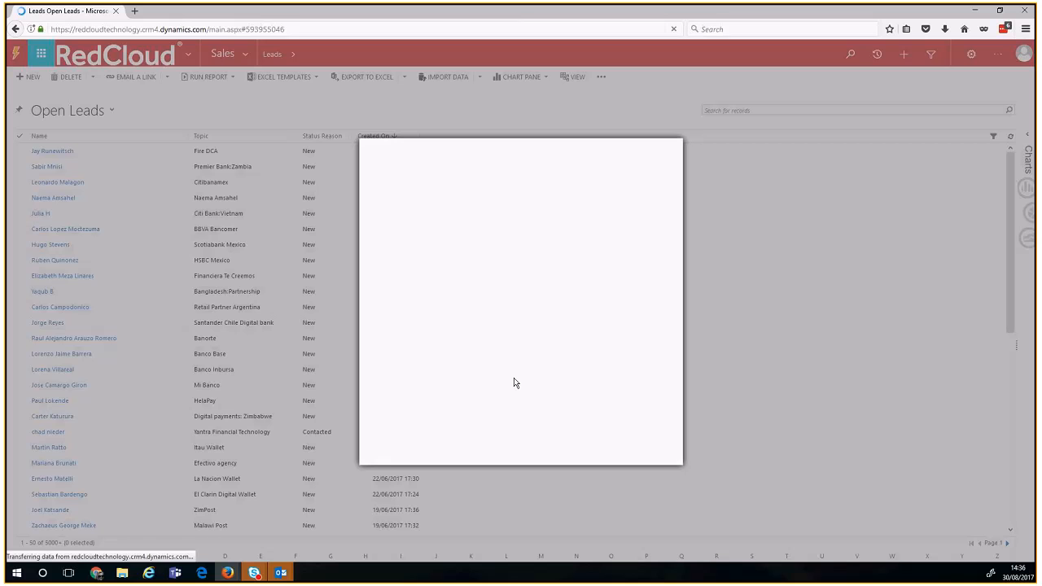
{"action": "left_click", "coordinate": [398, 232]}
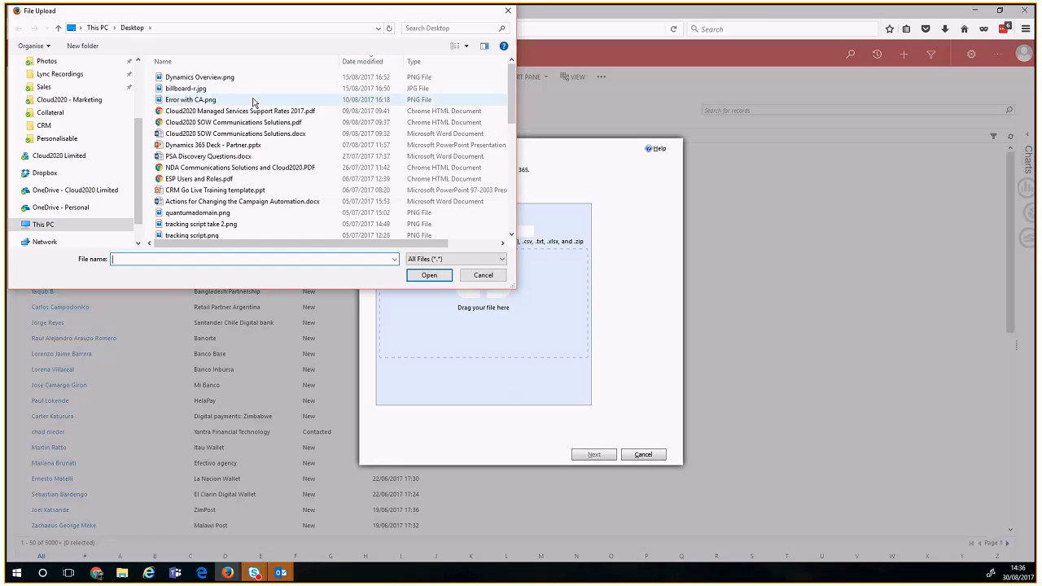
{"action": "left_click", "coordinate": [424, 62]}
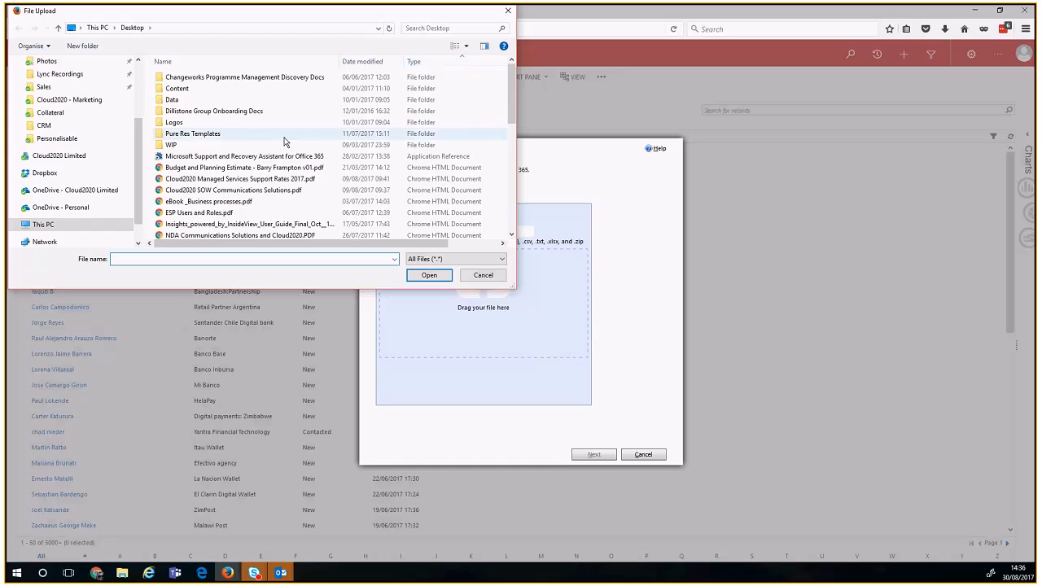
{"action": "scroll", "coordinate": [285, 142], "scroll_direction": "down", "scroll_amount": 10}
{"action": "scroll", "coordinate": [284, 142], "scroll_direction": "up", "scroll_amount": 3}
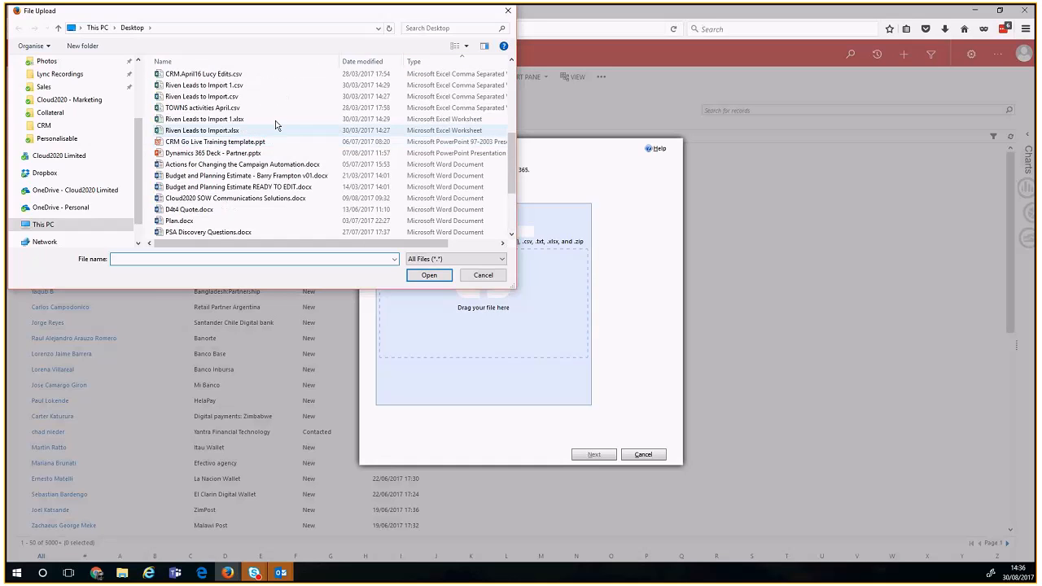
{"action": "left_click", "coordinate": [271, 92]}
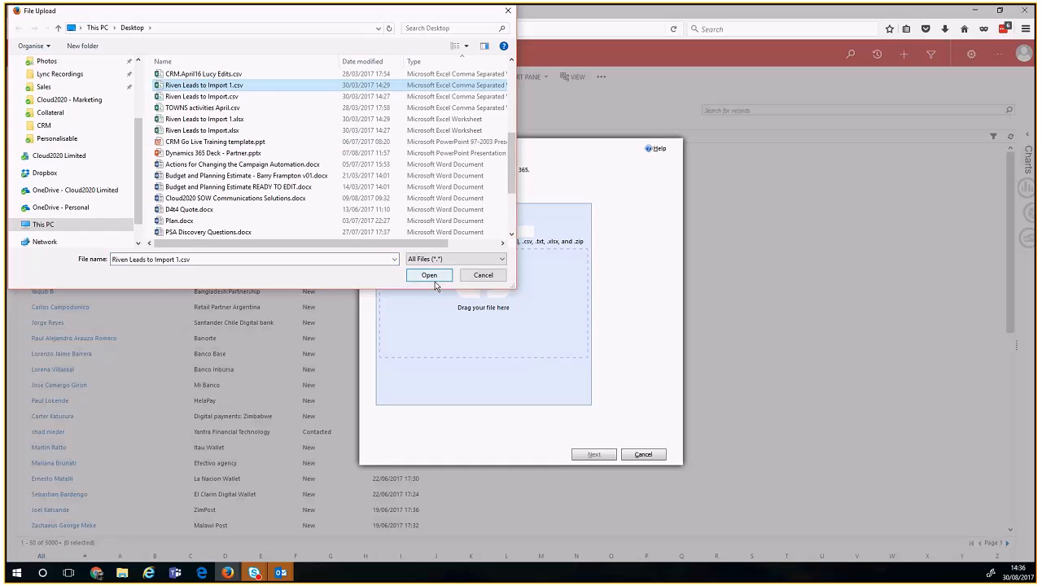
{"action": "left_click", "coordinate": [429, 275]}
Step: Upload the chosen CSV and continue past the upload summary to data map selection
{"action": "left_click", "coordinate": [499, 232]}
{"action": "left_click", "coordinate": [493, 235]}
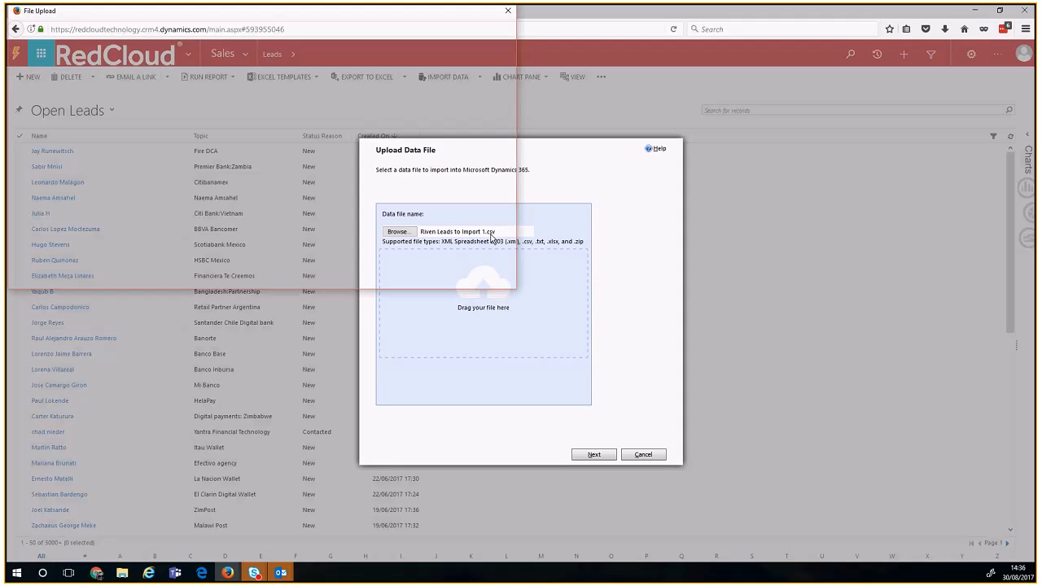
{"action": "left_click", "coordinate": [511, 11]}
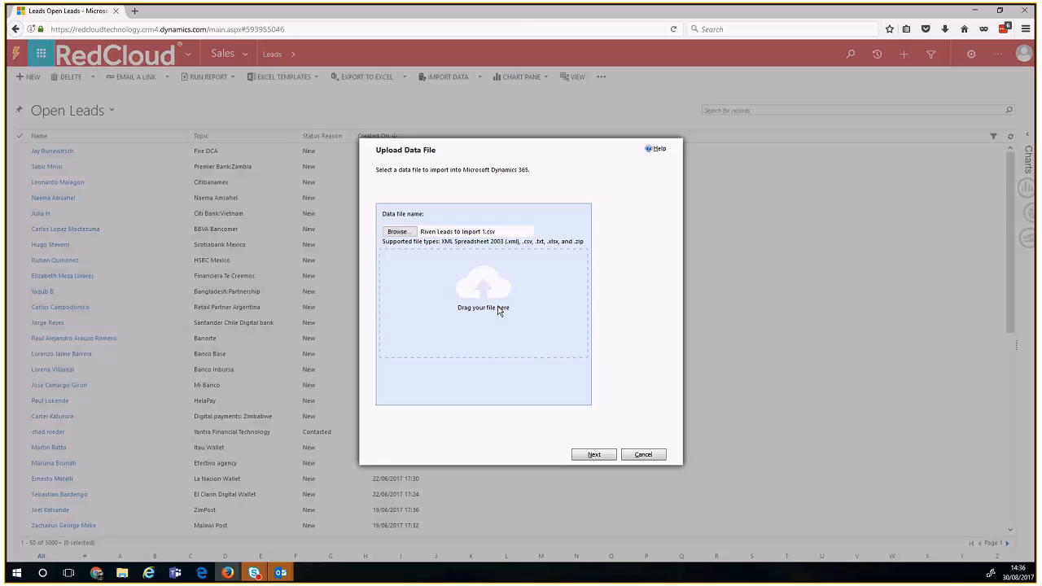
{"action": "left_click", "coordinate": [592, 456]}
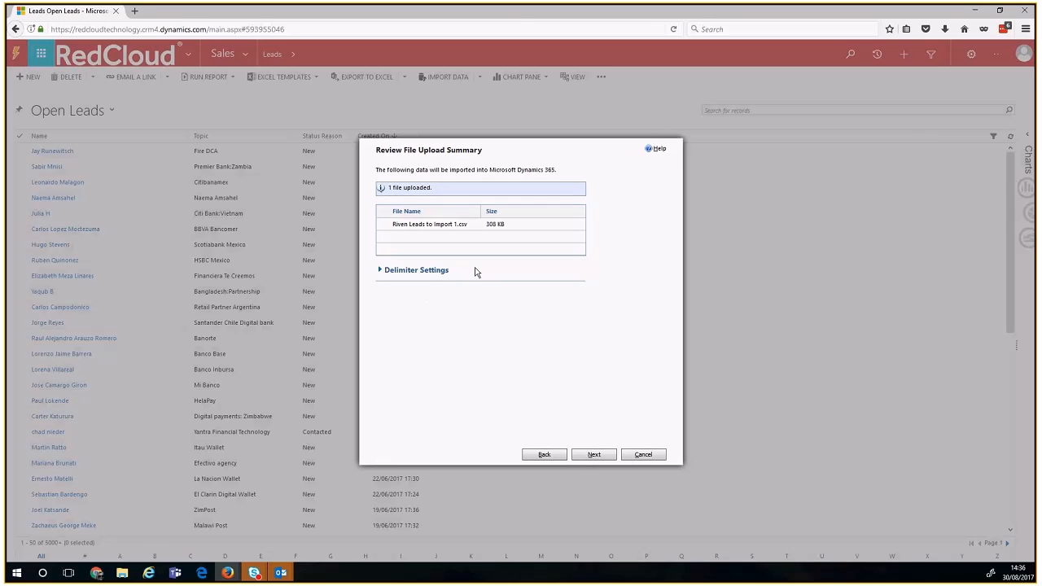
{"action": "left_click", "coordinate": [587, 455]}
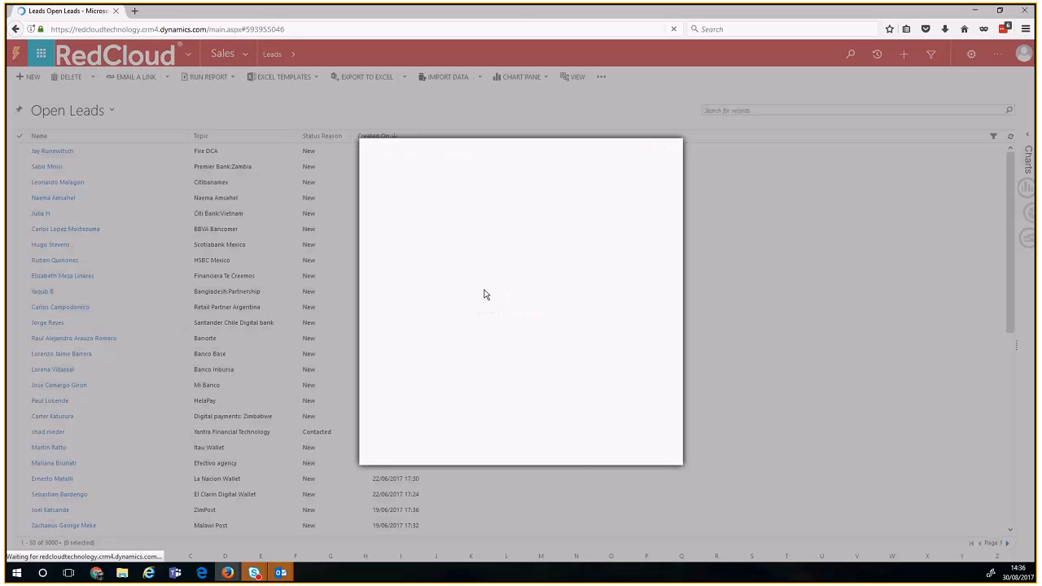
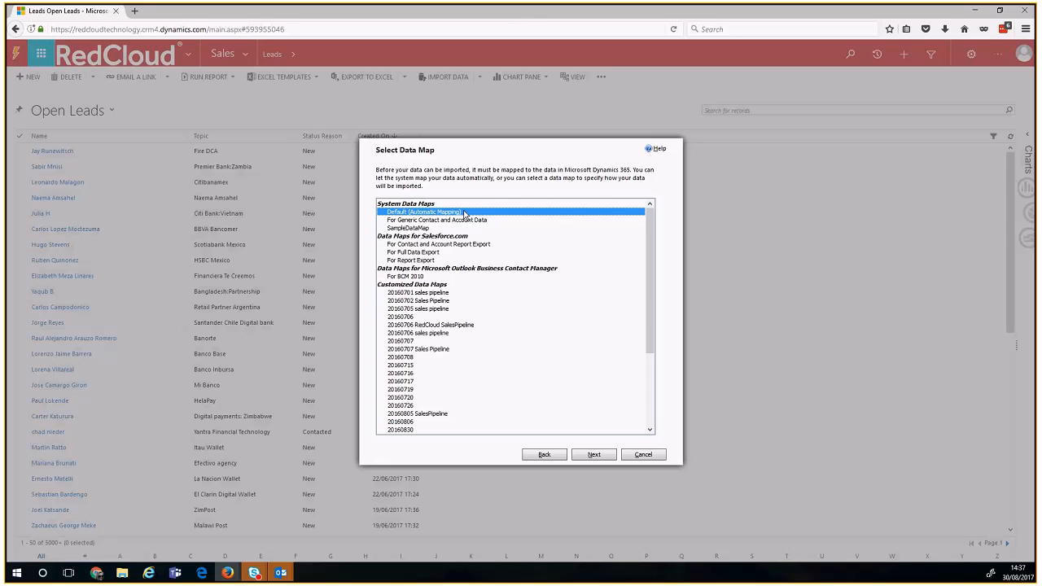
Step: Continue with the default data mapping and set the leads file's record type to Lead
{"action": "left_click", "coordinate": [595, 454]}
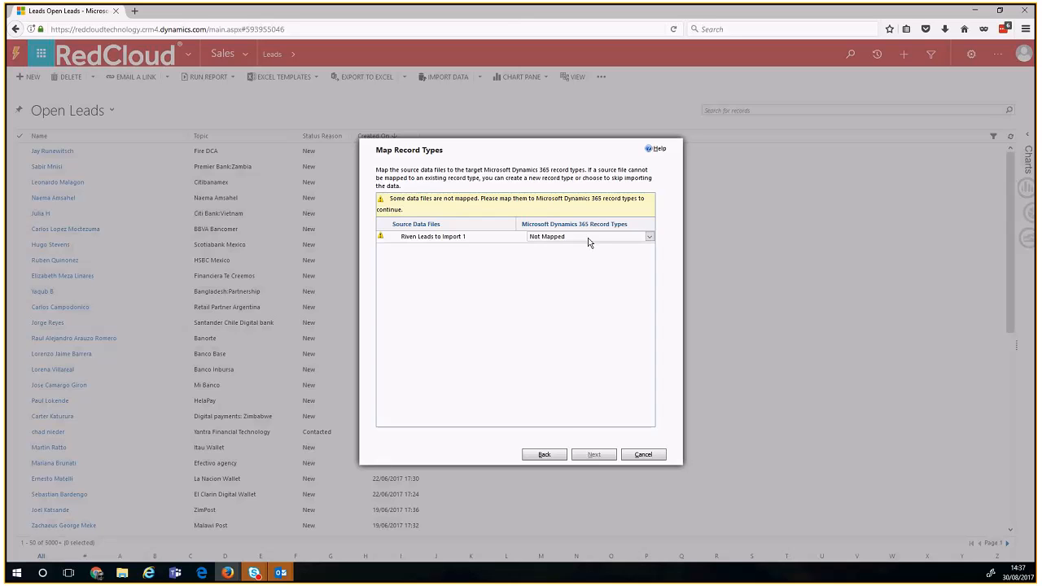
{"action": "left_click", "coordinate": [589, 238]}
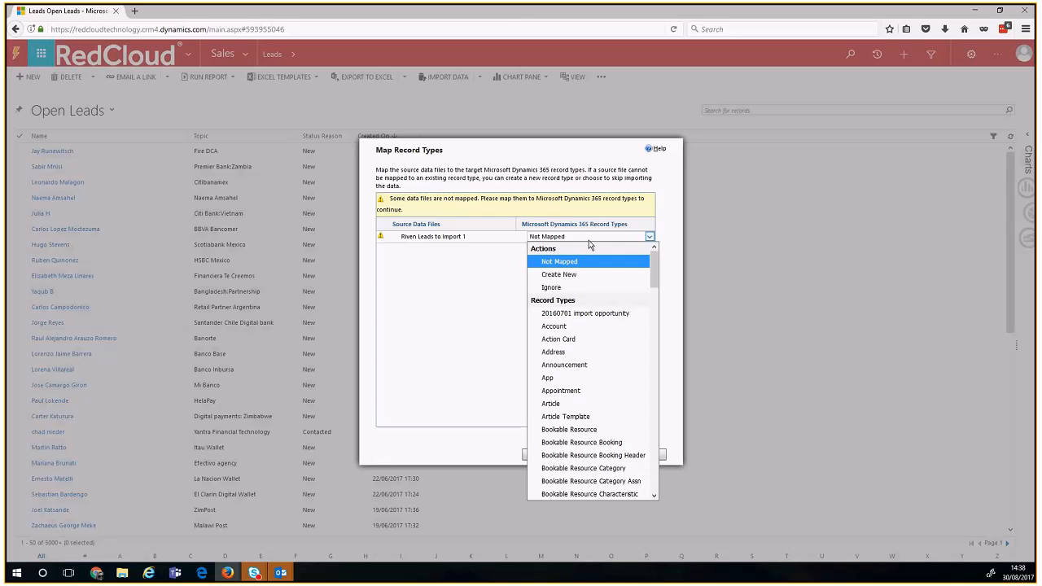
{"action": "key", "text": "l"}
{"action": "key", "text": "Return"}
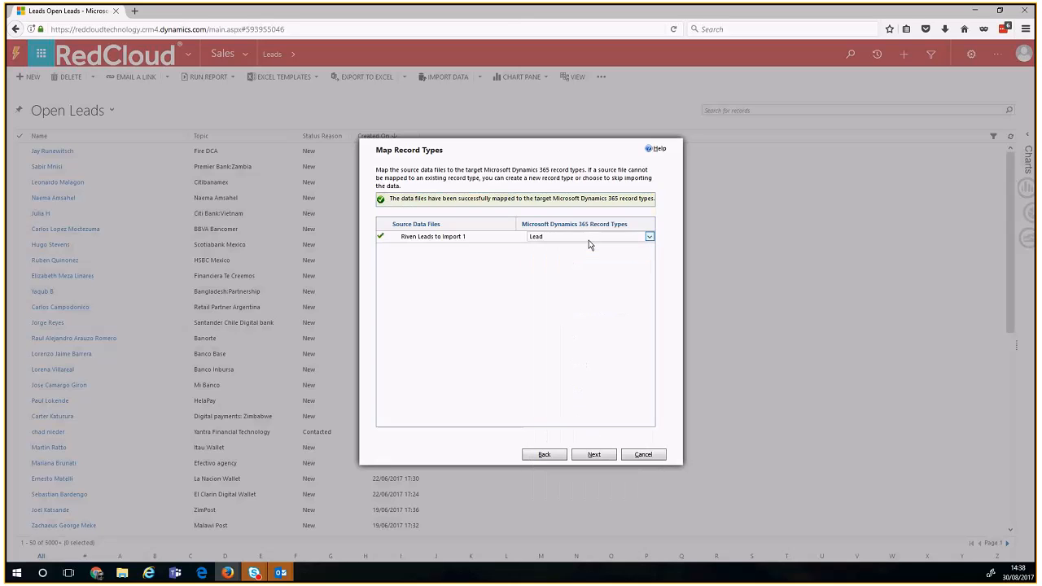
Step: Advance to Map Fields and highlight the Source Fields and Required Fields labels
{"action": "left_click", "coordinate": [592, 454]}
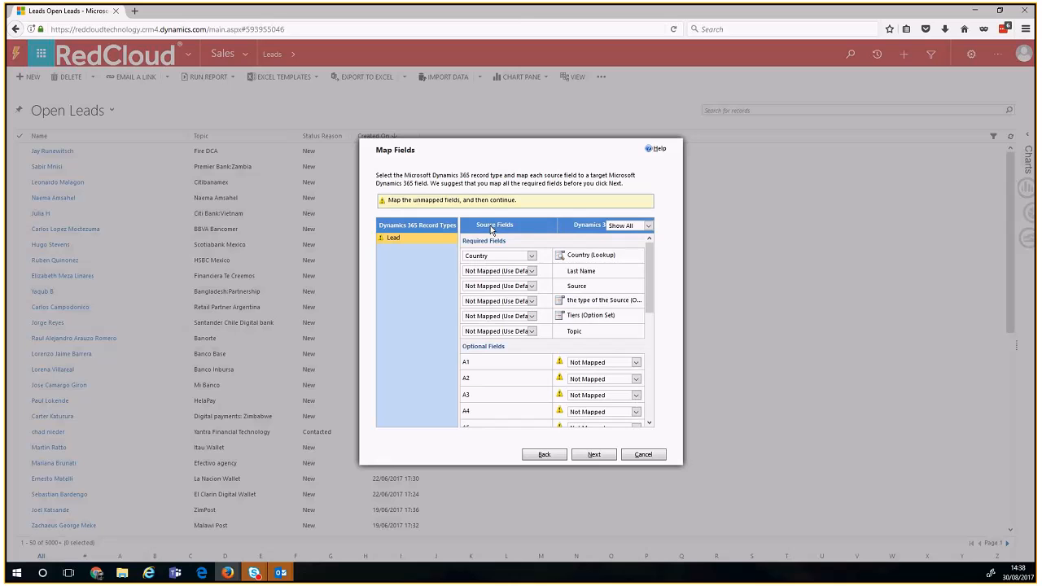
{"action": "left_click_drag", "start_coordinate": [481, 223], "coordinate": [513, 227]}
{"action": "left_click", "coordinate": [590, 230]}
{"action": "left_click_drag", "start_coordinate": [465, 243], "coordinate": [508, 244]}
{"action": "left_click", "coordinate": [600, 275]}
Step: Map LastName to the required Last Name field and Seniority to Source
{"action": "left_click", "coordinate": [513, 273]}
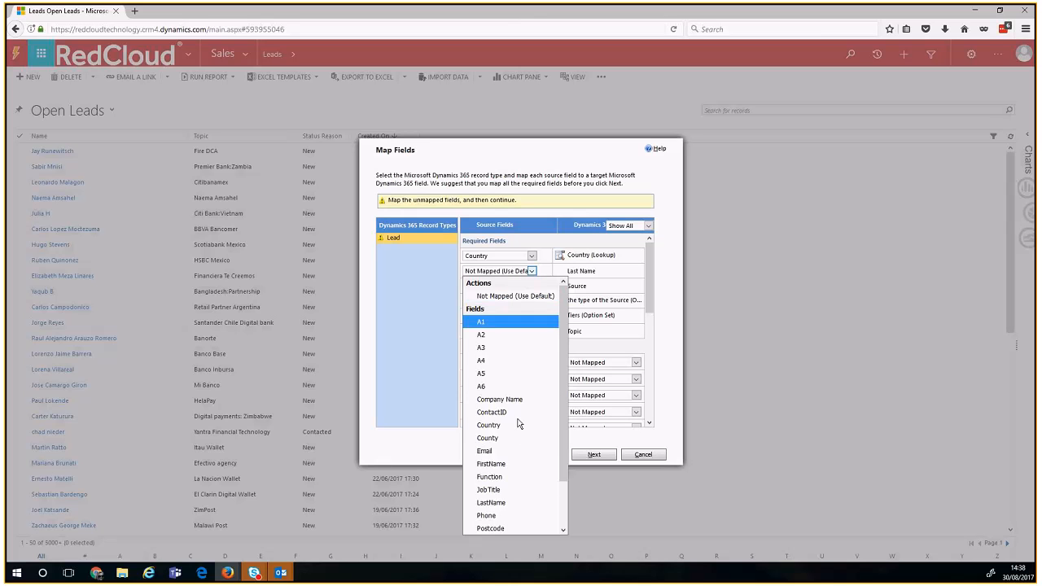
{"action": "key", "text": "l"}
{"action": "key", "text": "Return"}
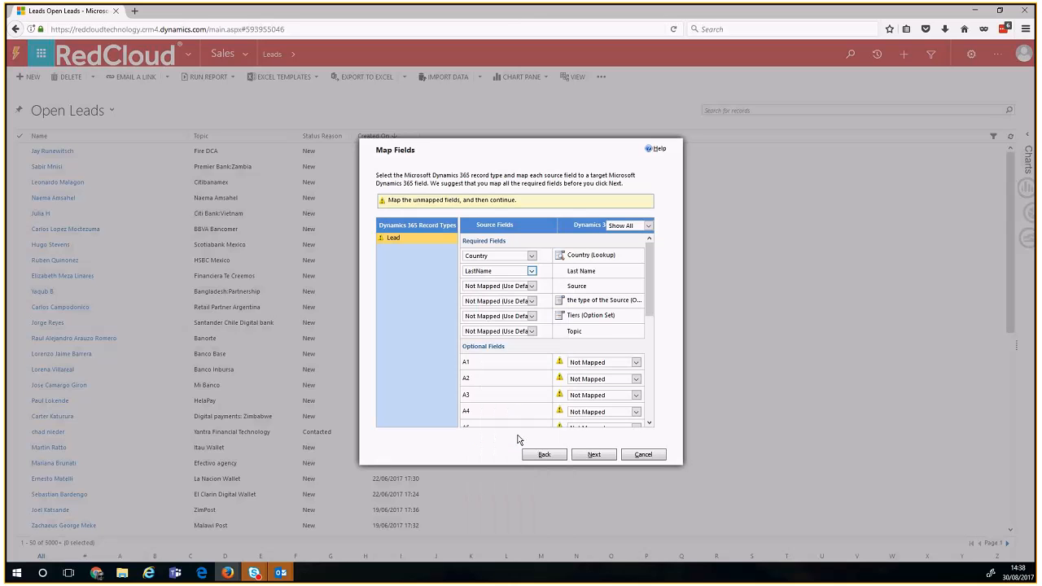
{"action": "left_click", "coordinate": [498, 286]}
{"action": "key", "text": "s"}
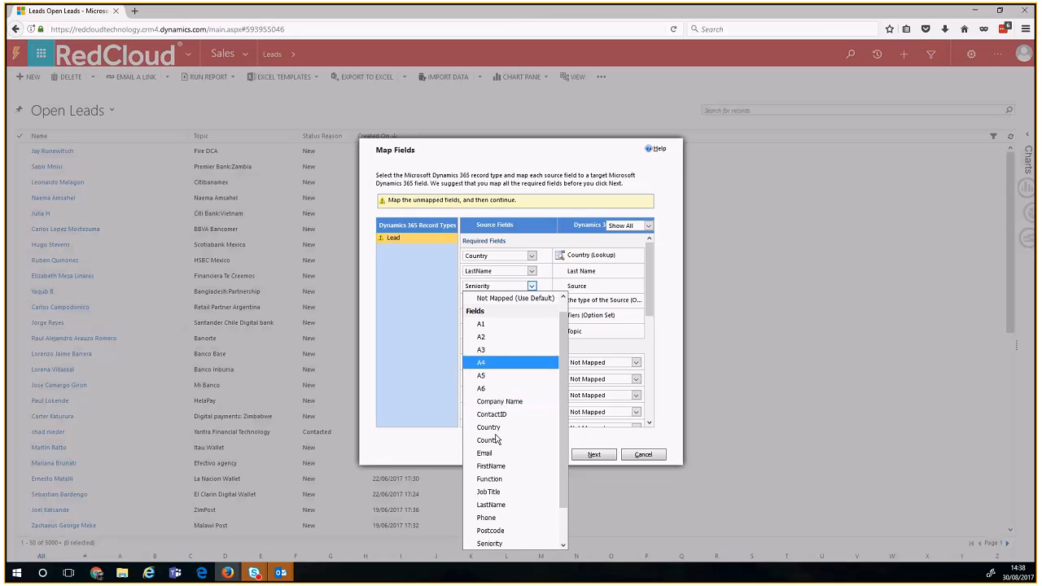
{"action": "left_click", "coordinate": [545, 285]}
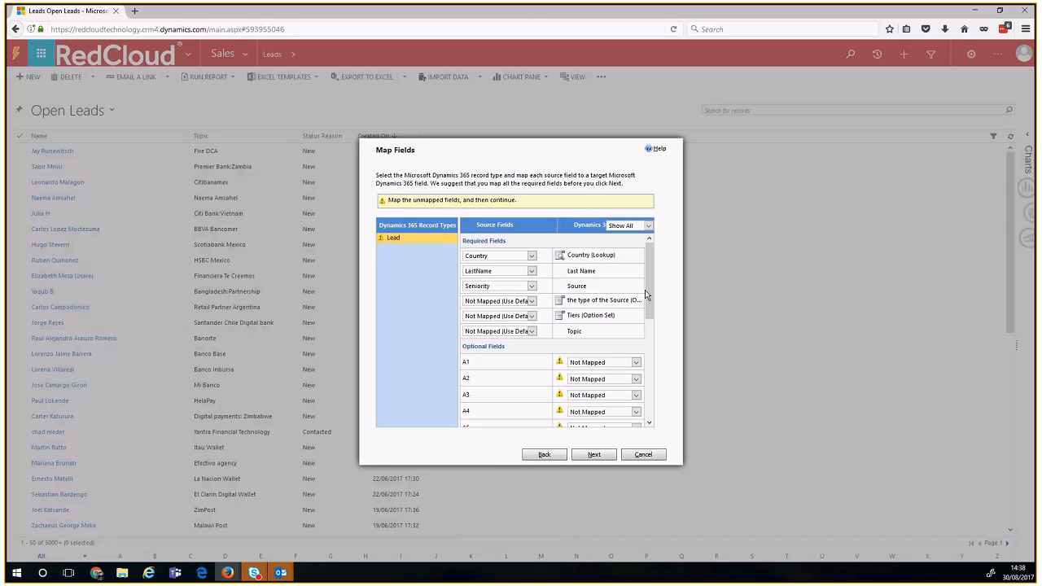
{"action": "left_click_drag", "start_coordinate": [649, 298], "coordinate": [660, 419]}
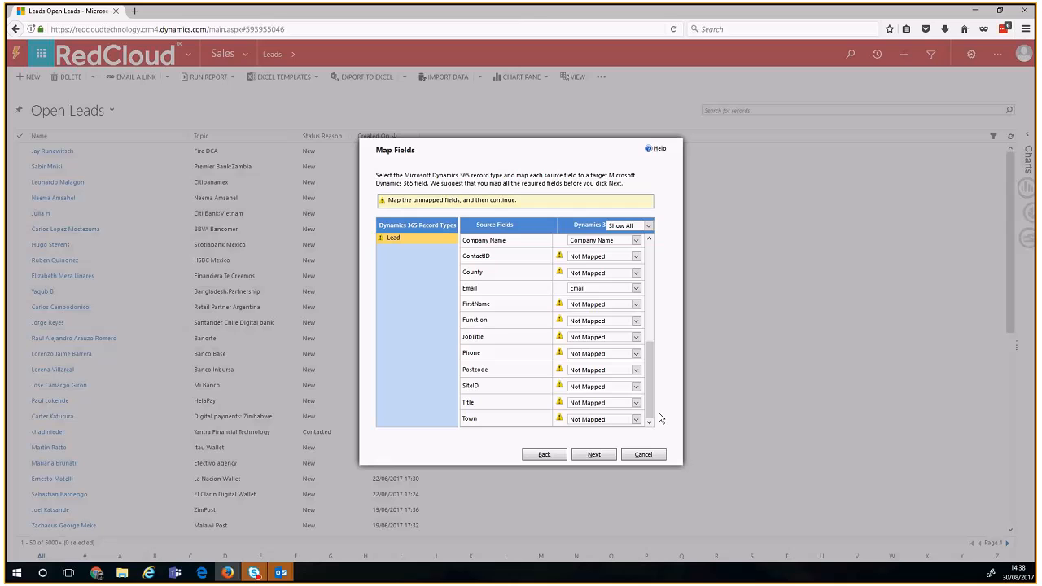
Step: Set JobTitle, Phone and SiteID to Ignore and map Postcode to ZIP/Postal Code
{"action": "left_click", "coordinate": [588, 339]}
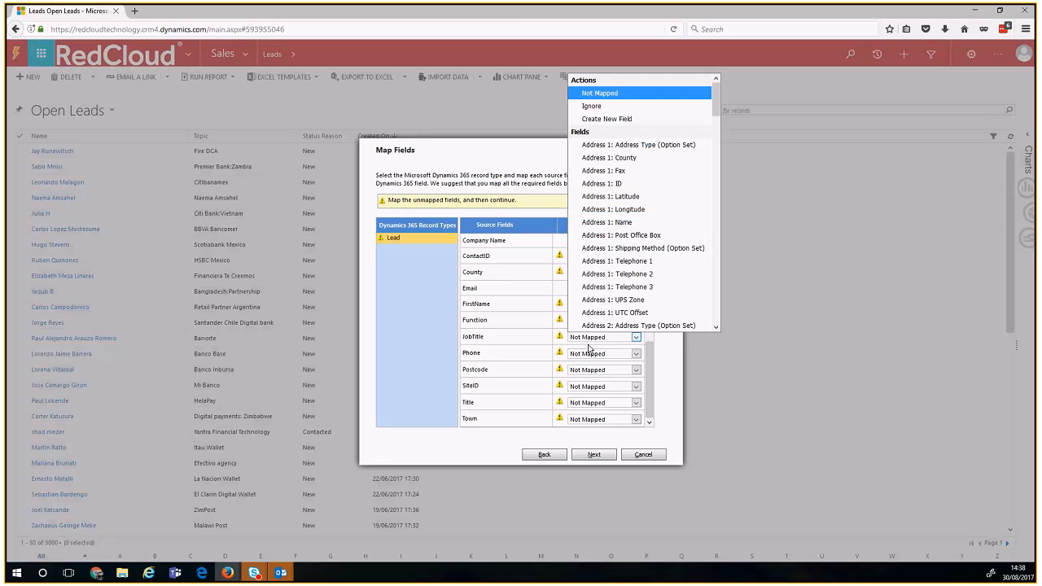
{"action": "left_click", "coordinate": [602, 107]}
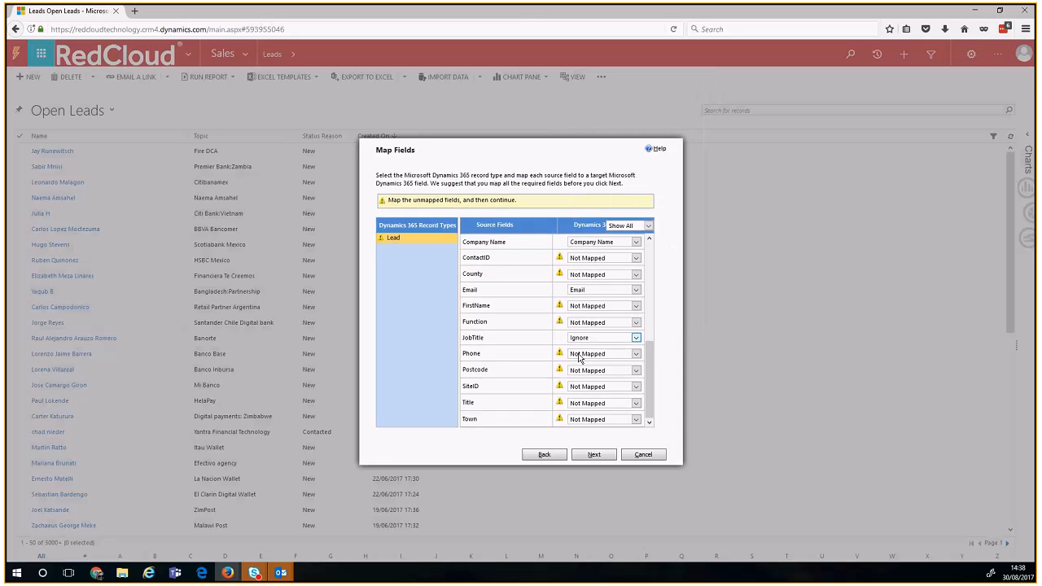
{"action": "left_click", "coordinate": [580, 357]}
{"action": "left_click", "coordinate": [605, 121]}
{"action": "left_click", "coordinate": [607, 370]}
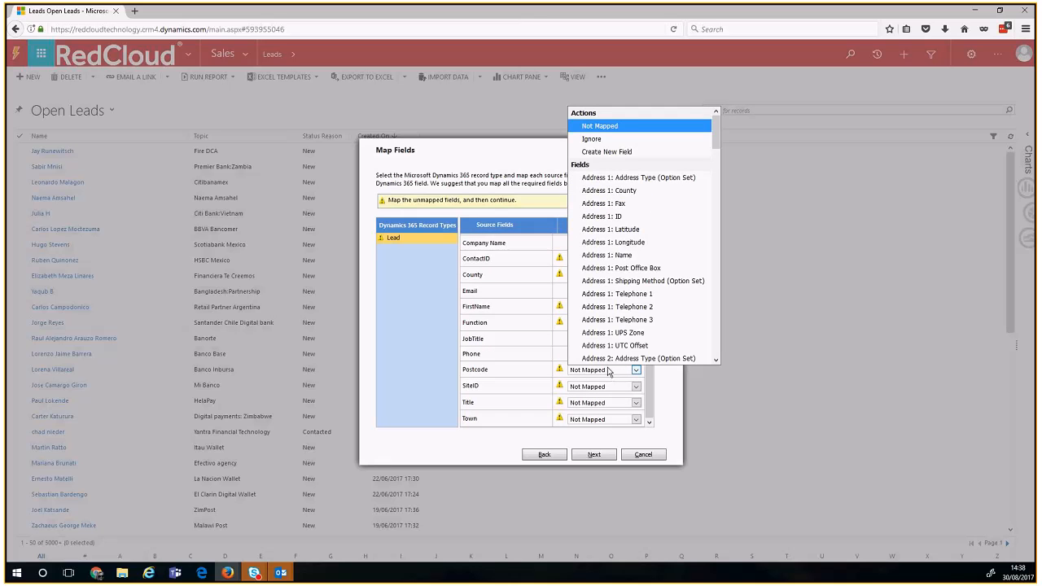
{"action": "key", "text": "p"}
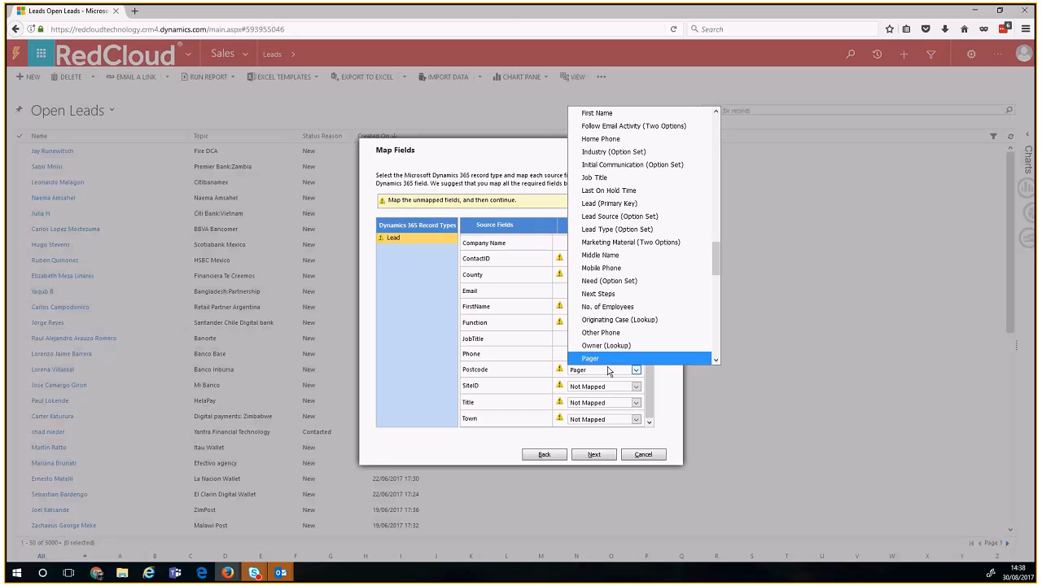
{"action": "left_click_drag", "start_coordinate": [716, 269], "coordinate": [717, 362]}
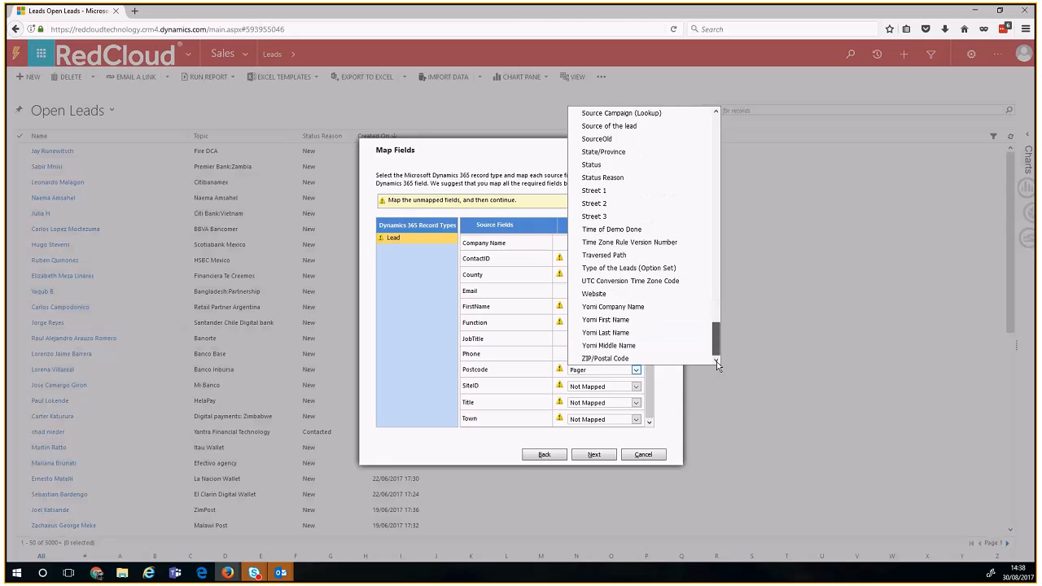
{"action": "left_click", "coordinate": [607, 358]}
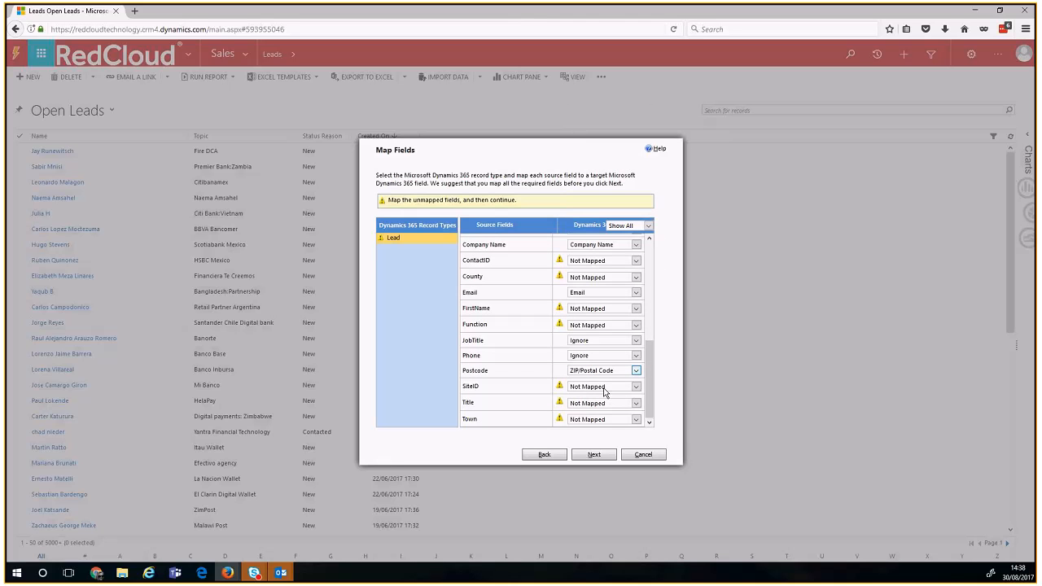
{"action": "left_click", "coordinate": [604, 390]}
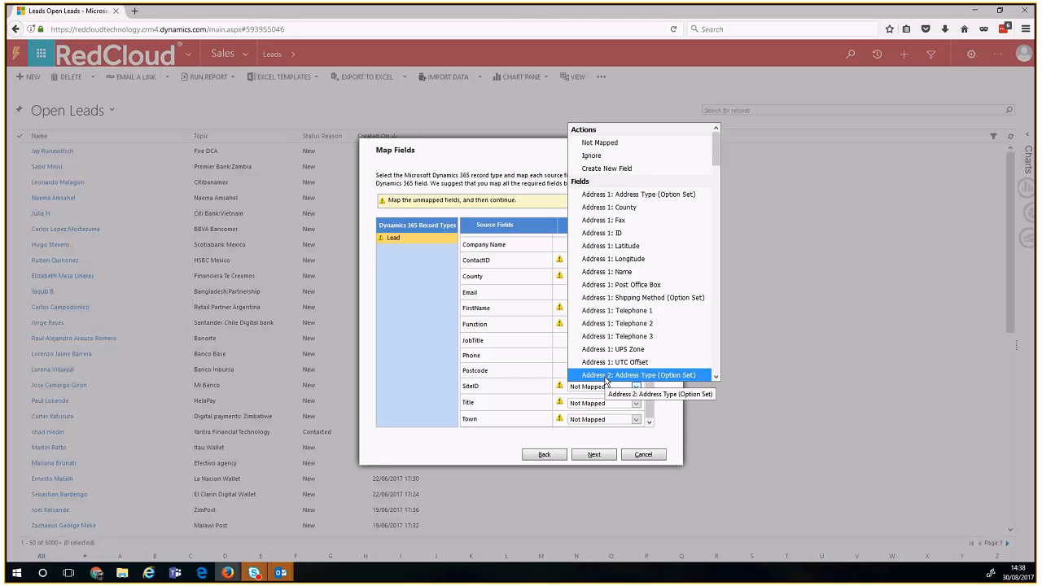
{"action": "key", "text": "Down"}
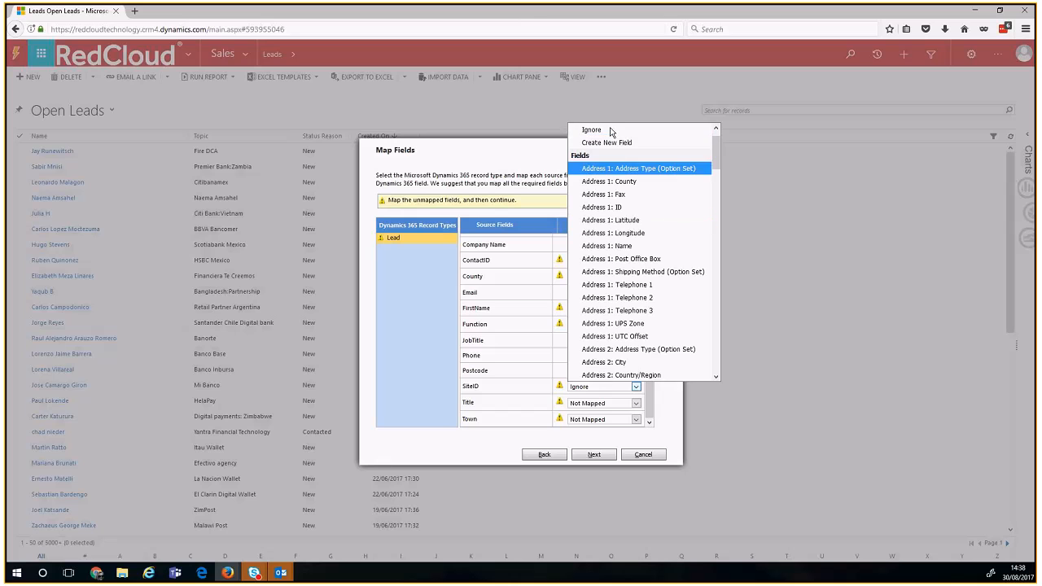
{"action": "left_click", "coordinate": [592, 131]}
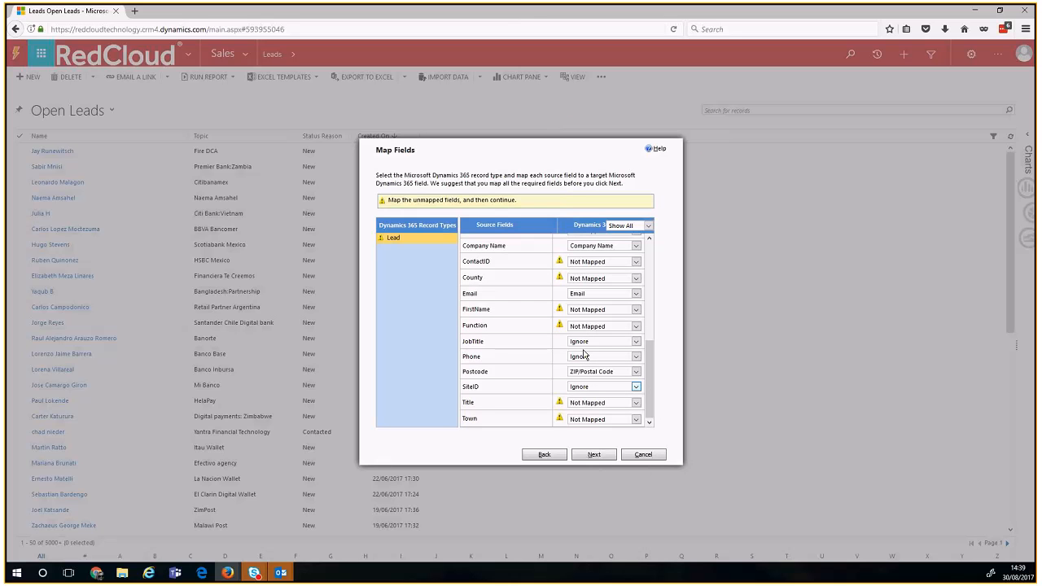
{"action": "scroll", "coordinate": [583, 356], "scroll_direction": "up", "scroll_amount": 10}
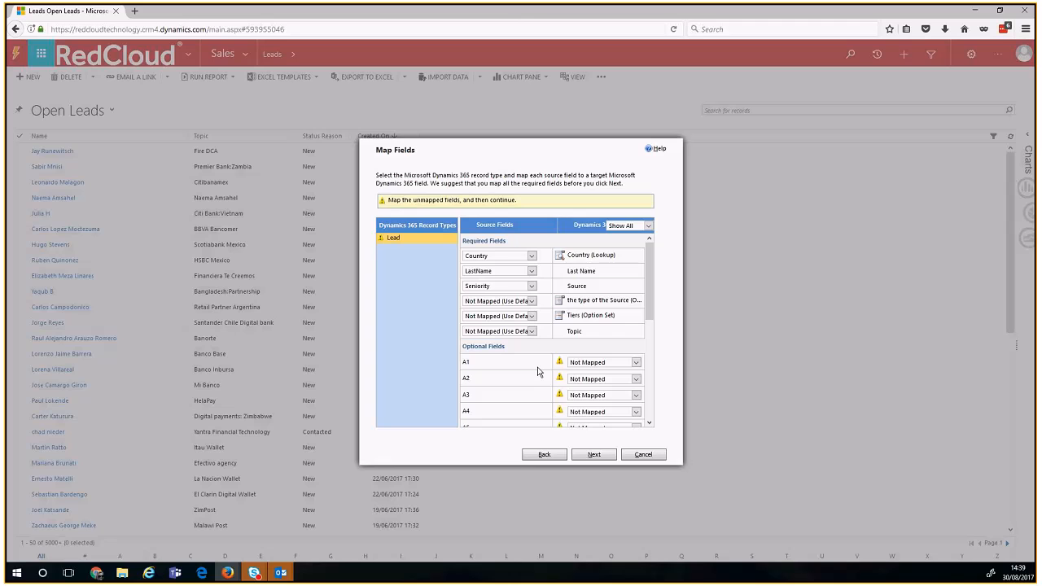
Step: Accept the field mapping, ignoring unmapped fields, and continue to the review step
{"action": "left_click", "coordinate": [593, 457]}
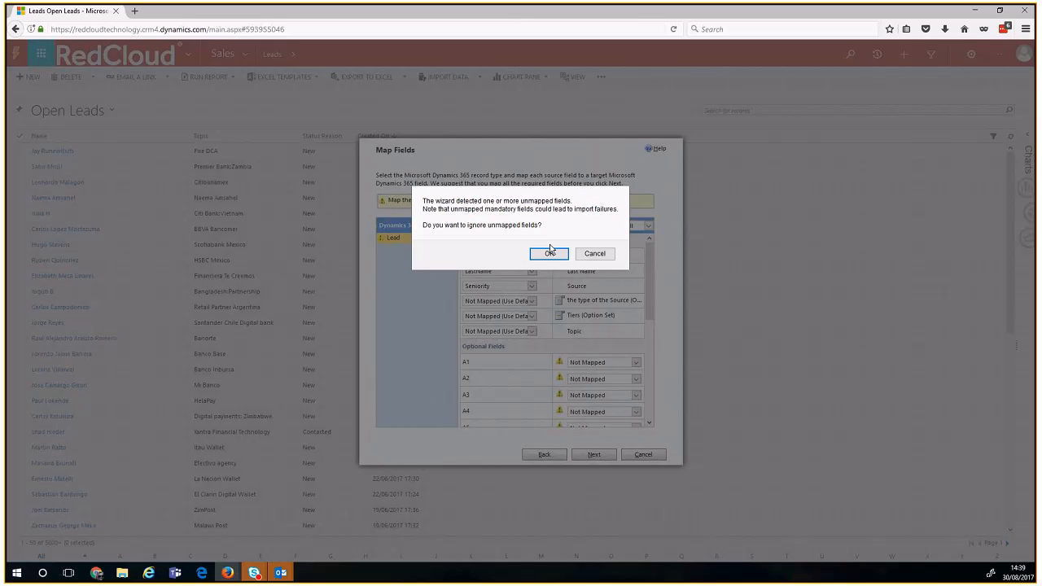
{"action": "left_click", "coordinate": [550, 253]}
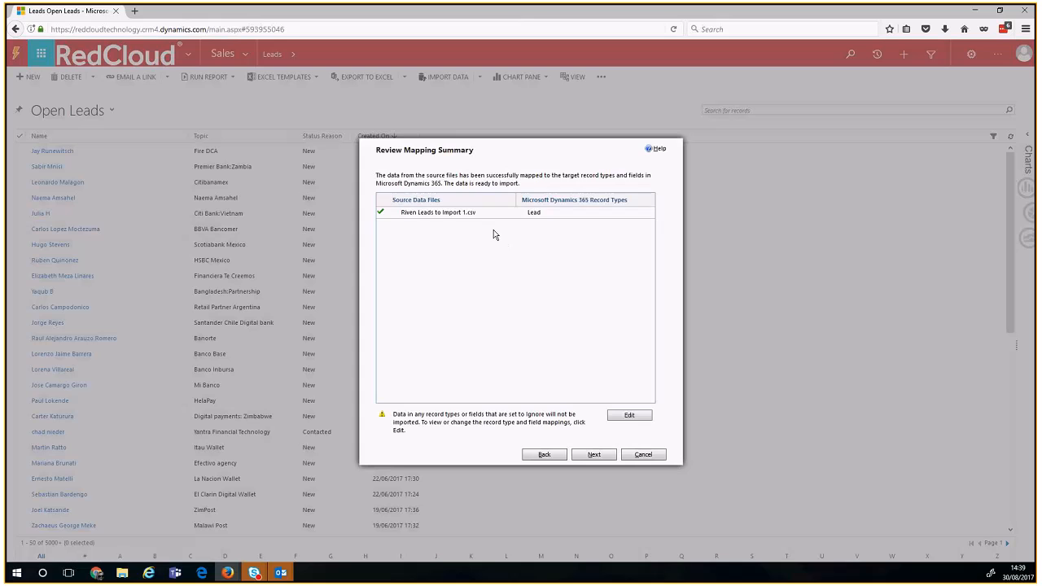
{"action": "left_click", "coordinate": [595, 454]}
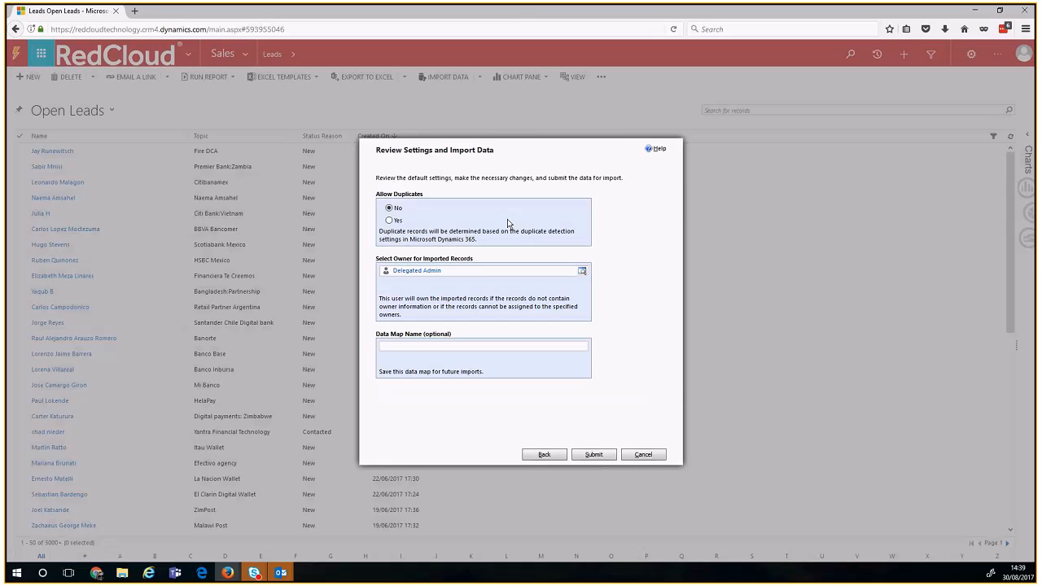
Step: Highlight the Allow Duplicates, owner and Data Map Name labels on the review step
{"action": "left_click_drag", "start_coordinate": [376, 196], "coordinate": [412, 198]}
{"action": "left_click", "coordinate": [477, 214]}
{"action": "left_click_drag", "start_coordinate": [387, 261], "coordinate": [470, 259]}
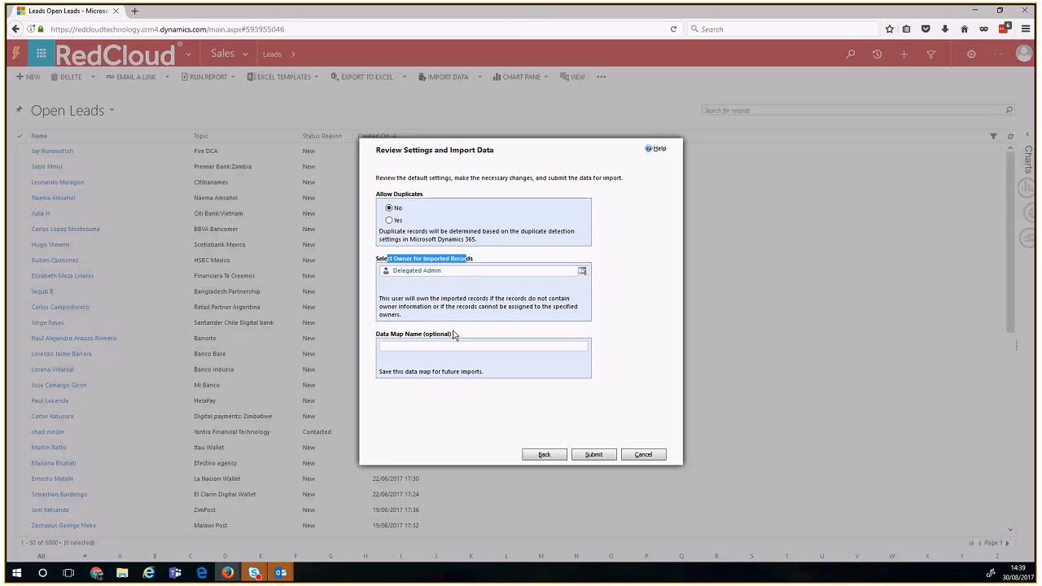
{"action": "left_click_drag", "start_coordinate": [380, 334], "coordinate": [461, 334]}
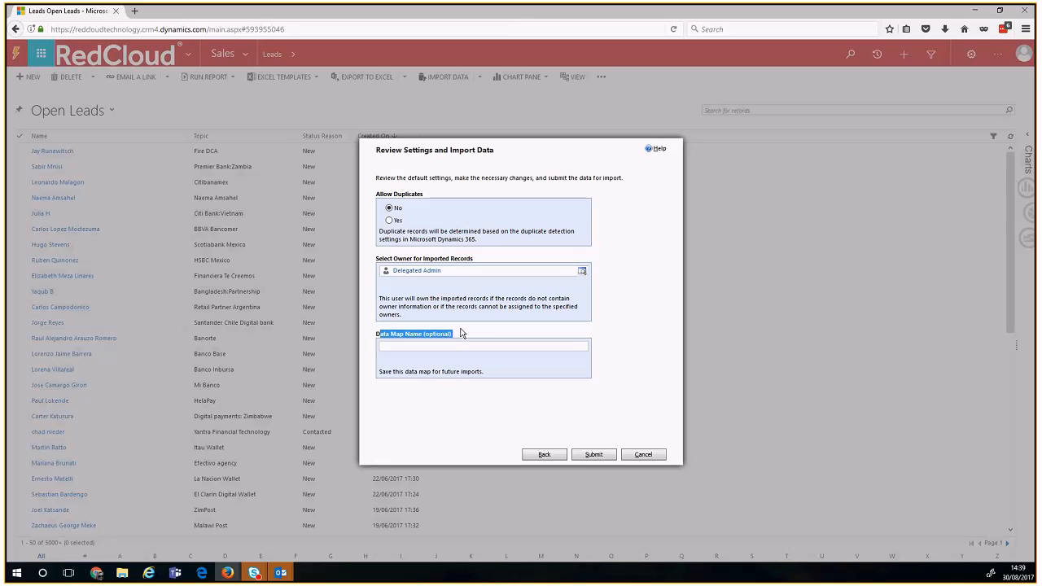
Step: Name the data map 'Experian Data Map', then cancel the import wizard
{"action": "left_click", "coordinate": [399, 346]}
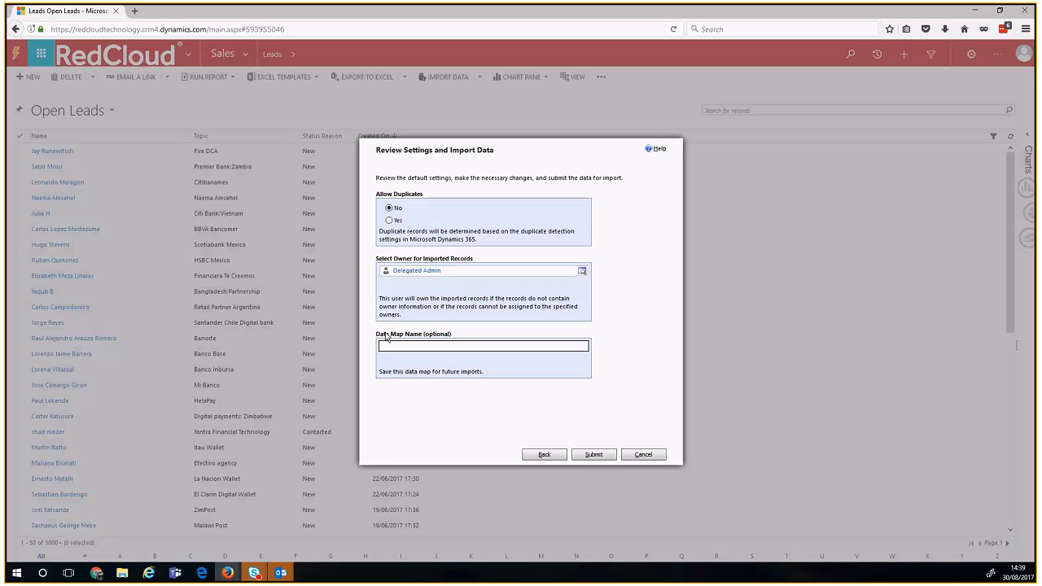
{"action": "left_click_drag", "start_coordinate": [377, 335], "coordinate": [430, 344]}
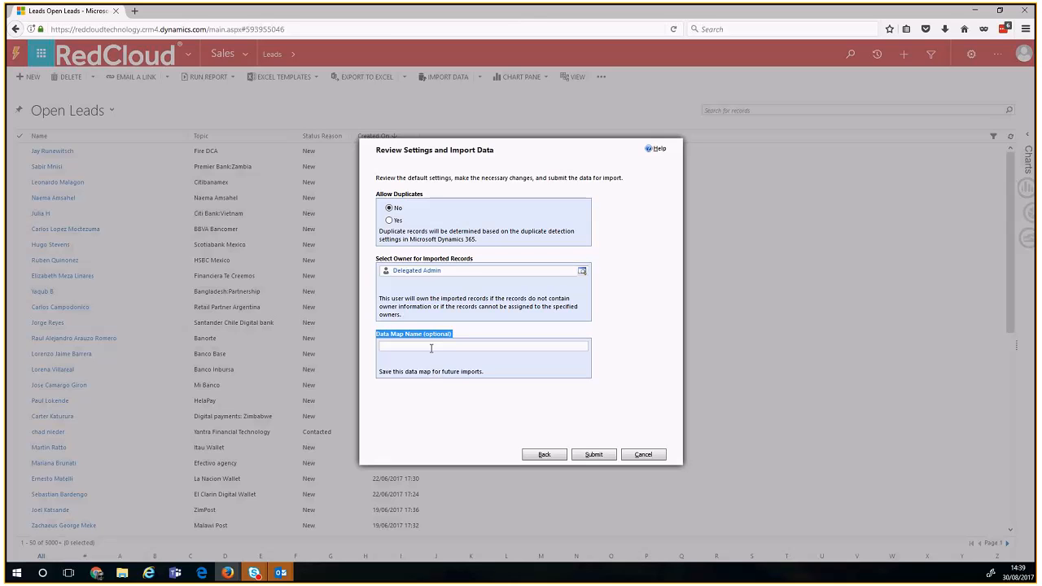
{"action": "left_click", "coordinate": [432, 347]}
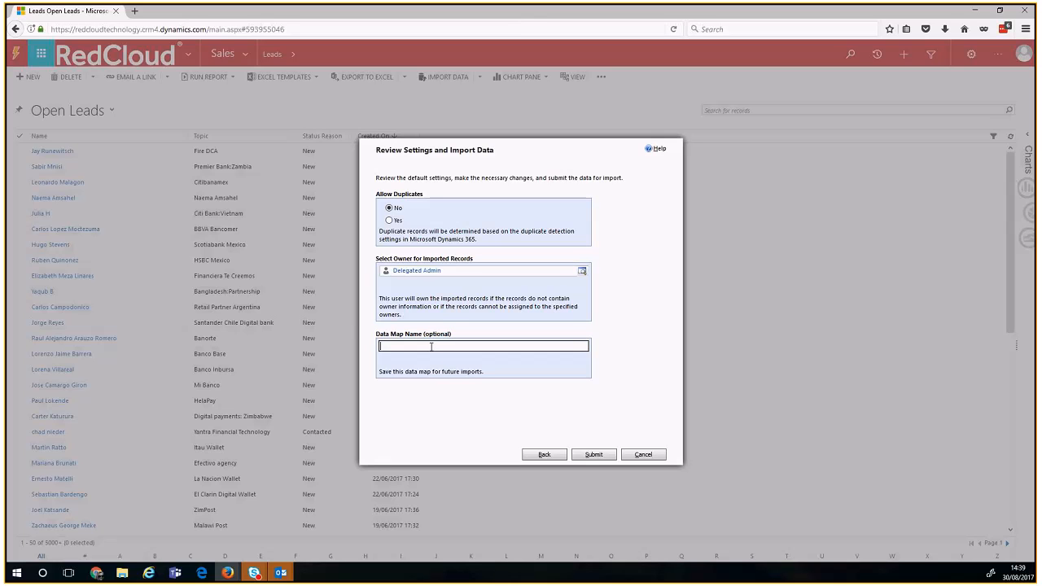
{"action": "type", "text": "Experian Data Map"}
{"action": "left_click", "coordinate": [432, 353]}
{"action": "left_click_drag", "start_coordinate": [433, 346], "coordinate": [380, 348]}
{"action": "left_click", "coordinate": [406, 350]}
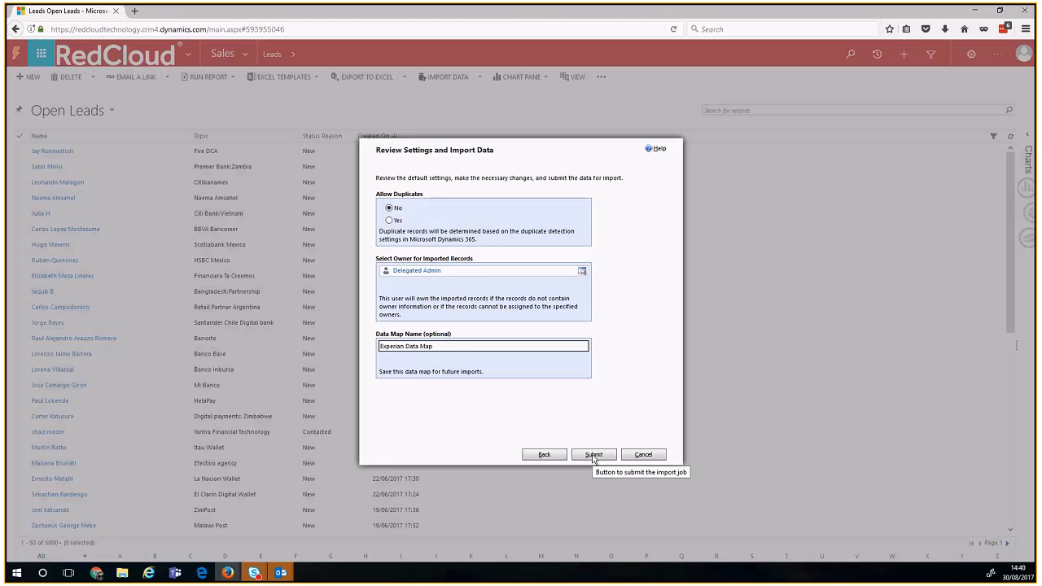
{"action": "left_click", "coordinate": [642, 454]}
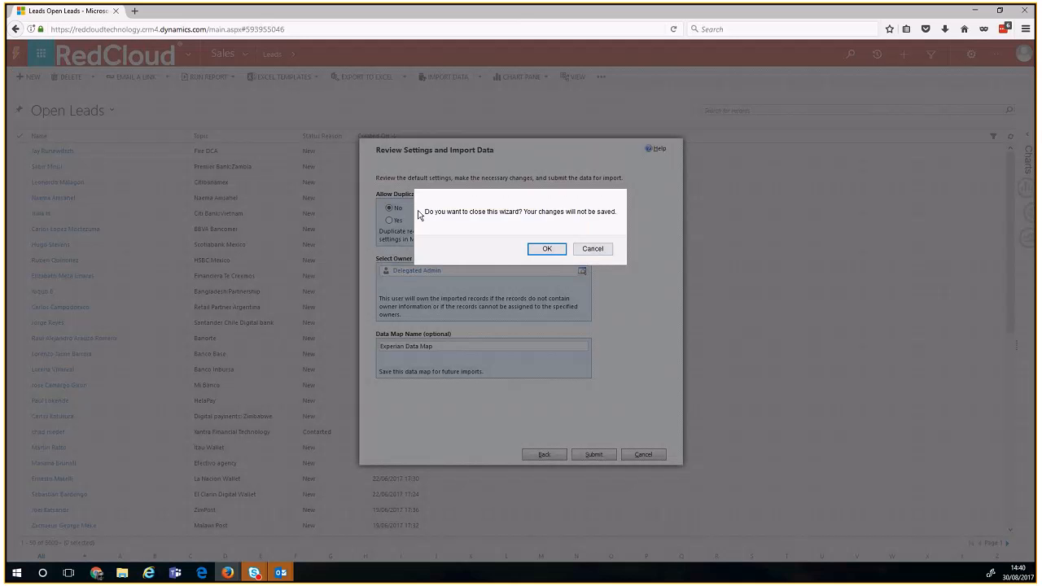
Step: Close the wizard without saving and go to Settings > Data Management > Imports to show My Imports
{"action": "left_click", "coordinate": [547, 248]}
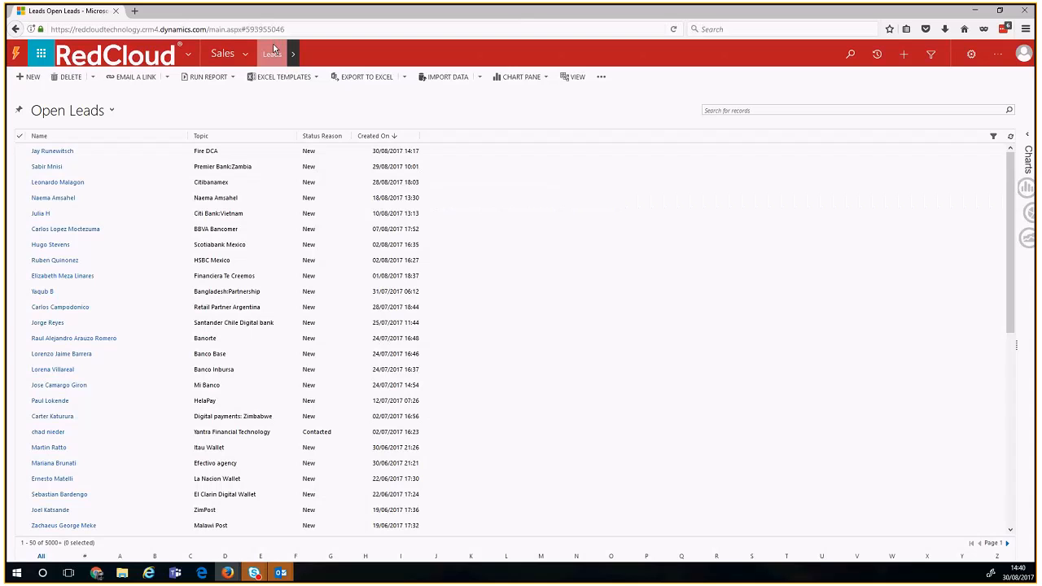
{"action": "left_click", "coordinate": [244, 54]}
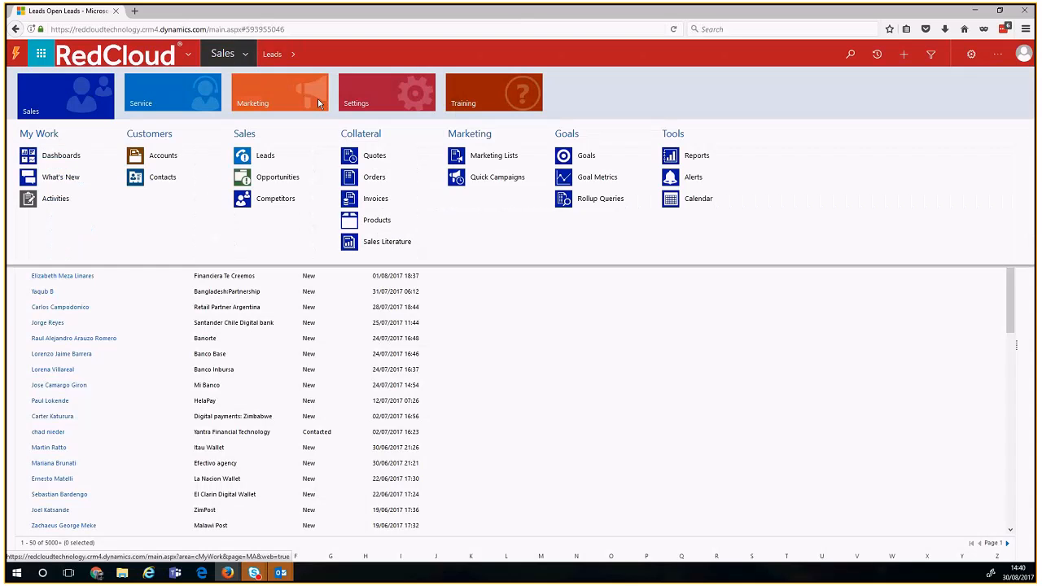
{"action": "left_click", "coordinate": [363, 104]}
{"action": "left_click", "coordinate": [298, 205]}
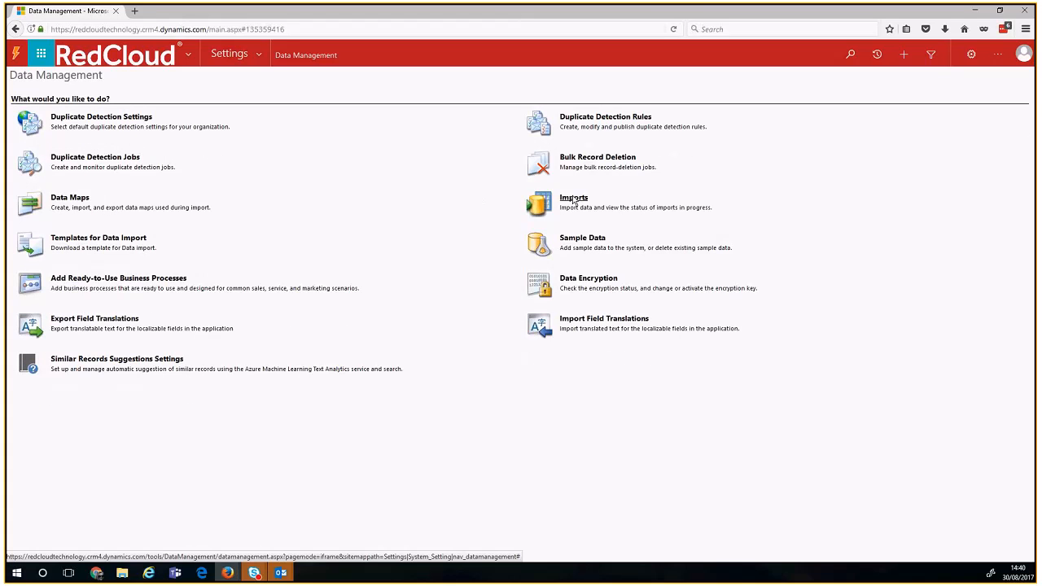
{"action": "left_click", "coordinate": [573, 201]}
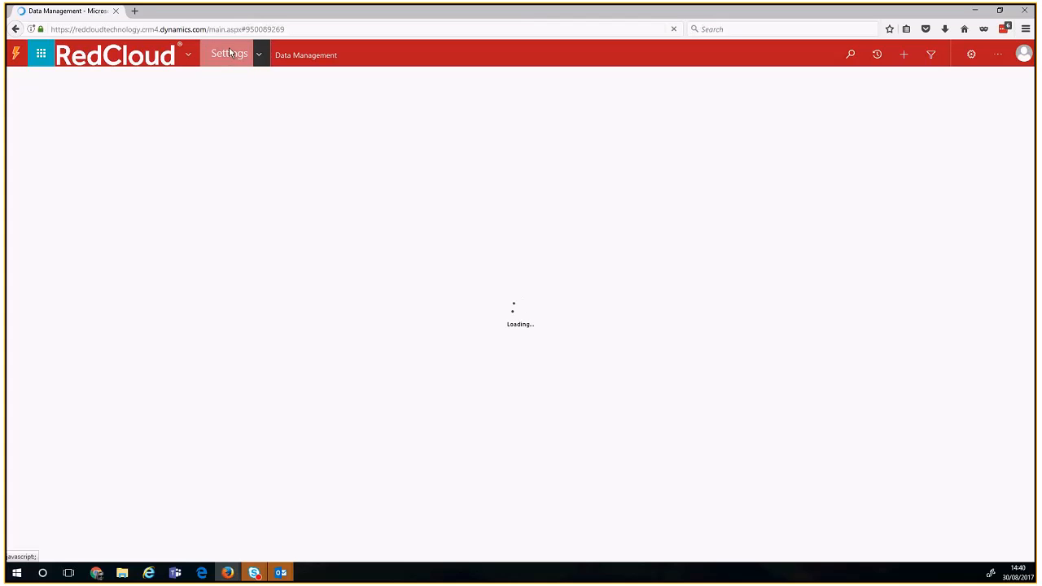
{"action": "left_click", "coordinate": [259, 61]}
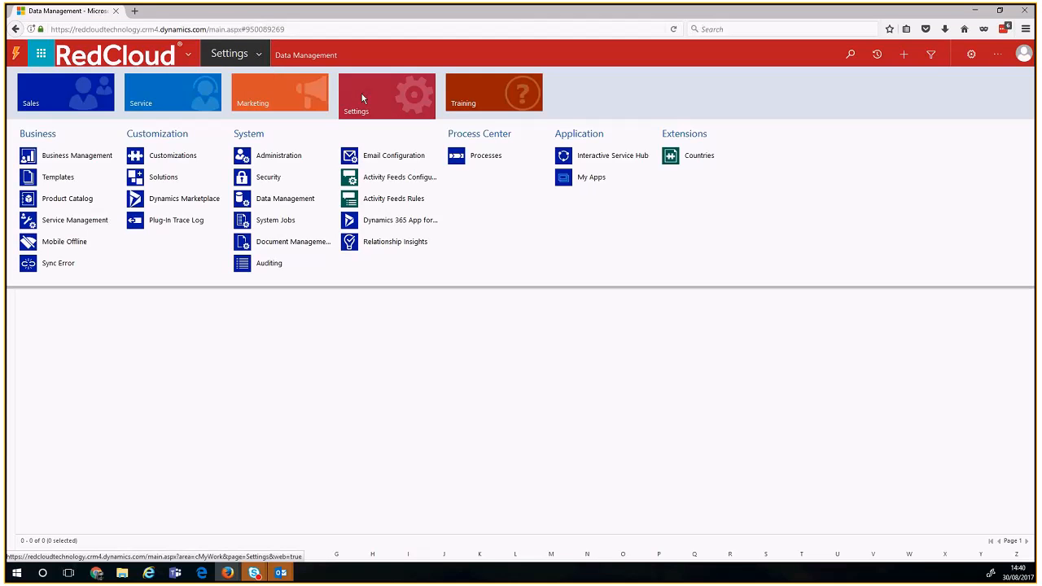
{"action": "left_click", "coordinate": [312, 201]}
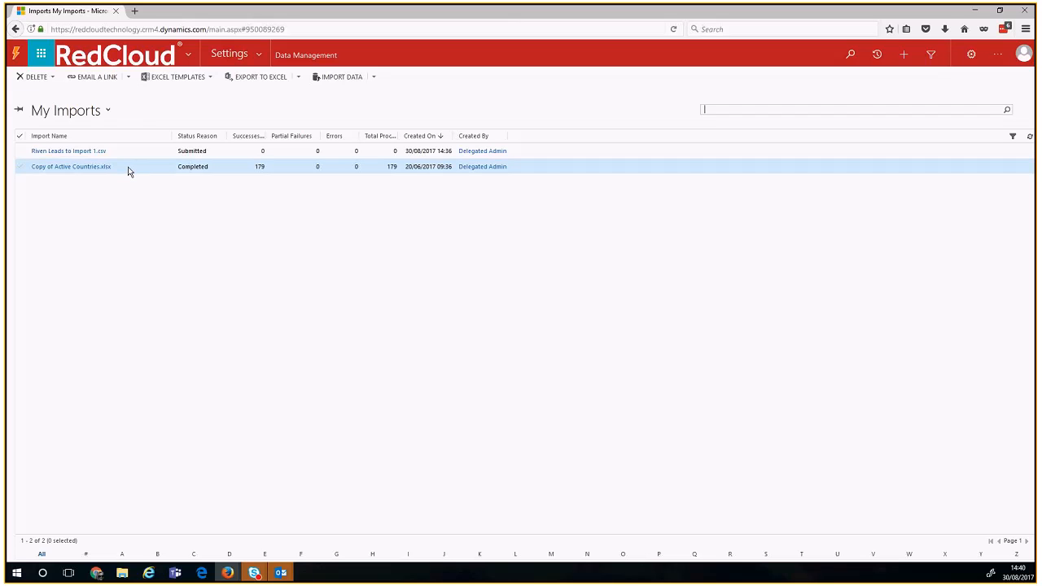
Step: Switch to All Imports, open lead edits 2.xlsx, and review its 19 failed rows
{"action": "left_click", "coordinate": [103, 114]}
{"action": "left_click", "coordinate": [81, 140]}
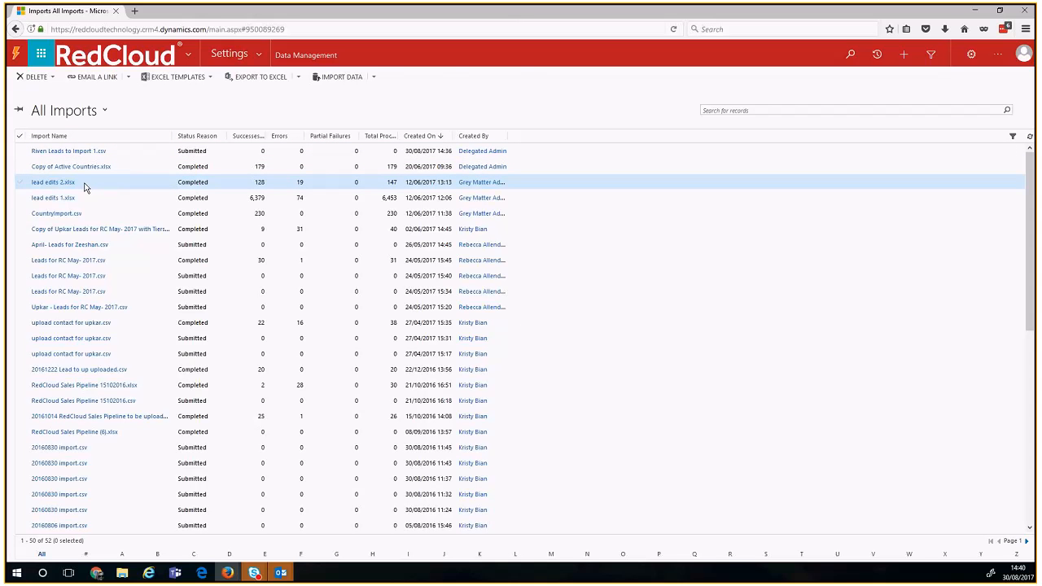
{"action": "double_click", "coordinate": [86, 185]}
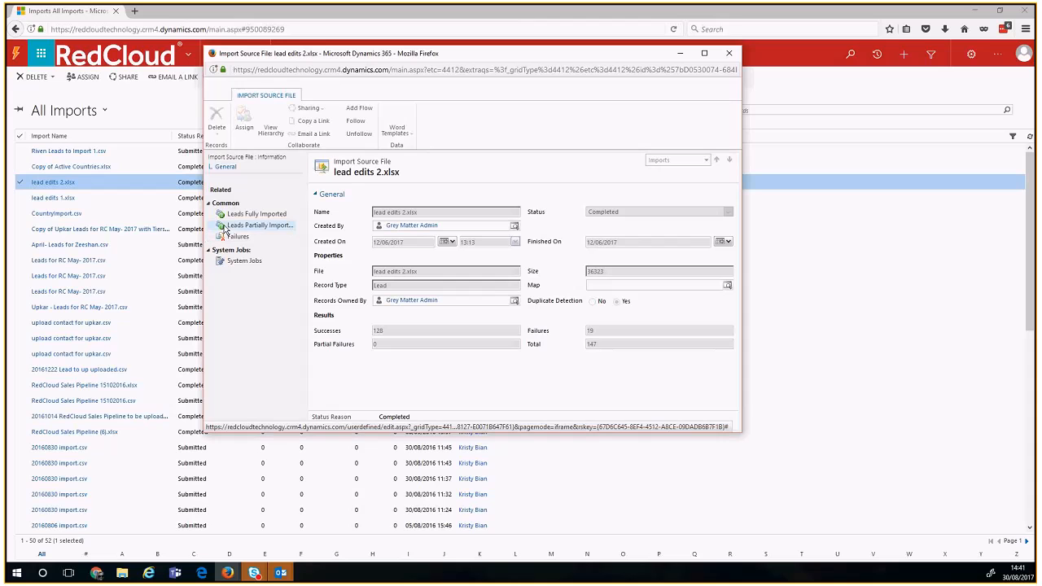
{"action": "left_click", "coordinate": [229, 239]}
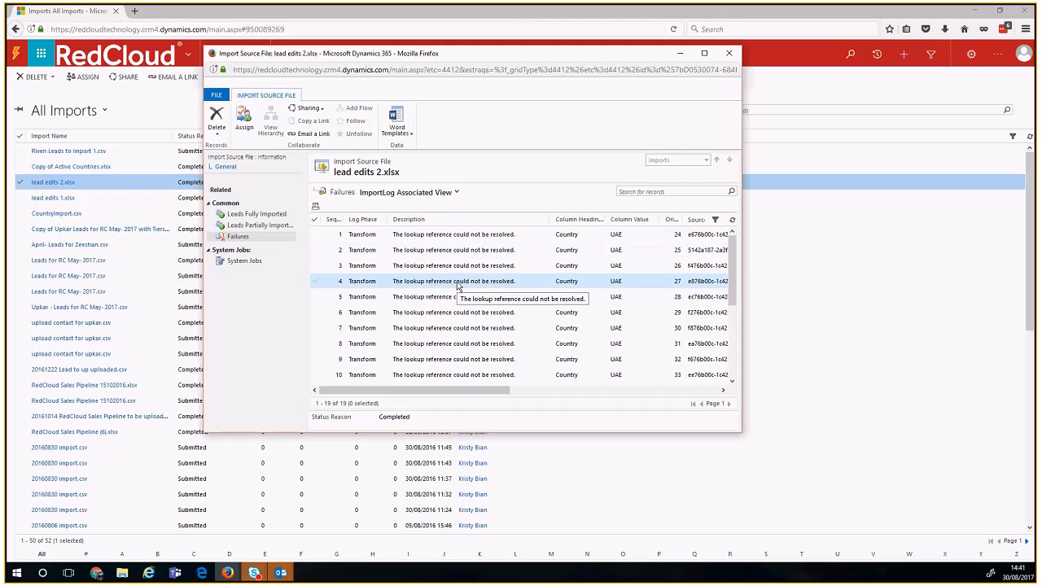
{"action": "scroll", "coordinate": [458, 285], "scroll_direction": "down", "scroll_amount": 3}
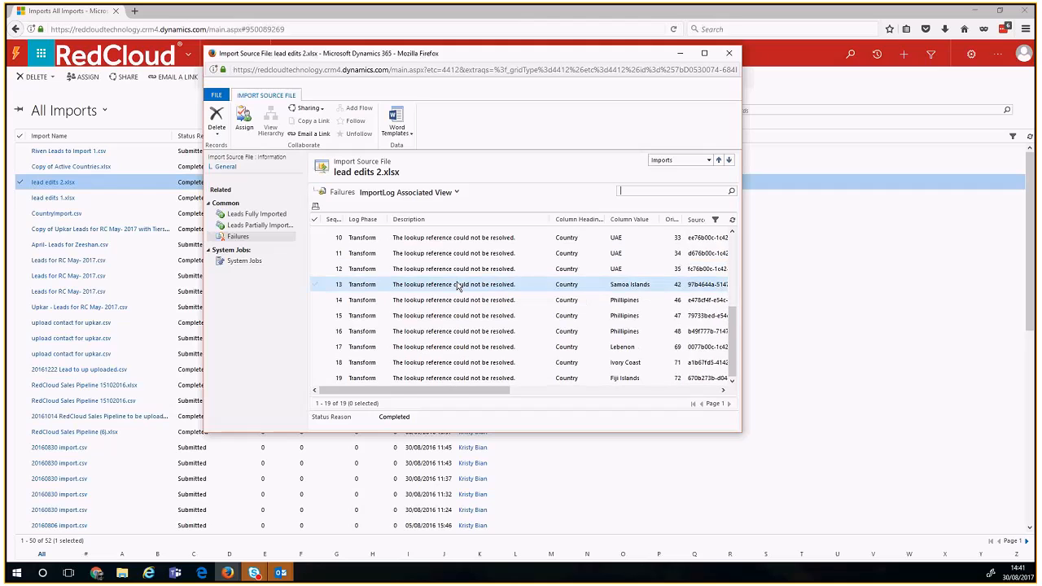
{"action": "scroll", "coordinate": [458, 285], "scroll_direction": "up", "scroll_amount": 3}
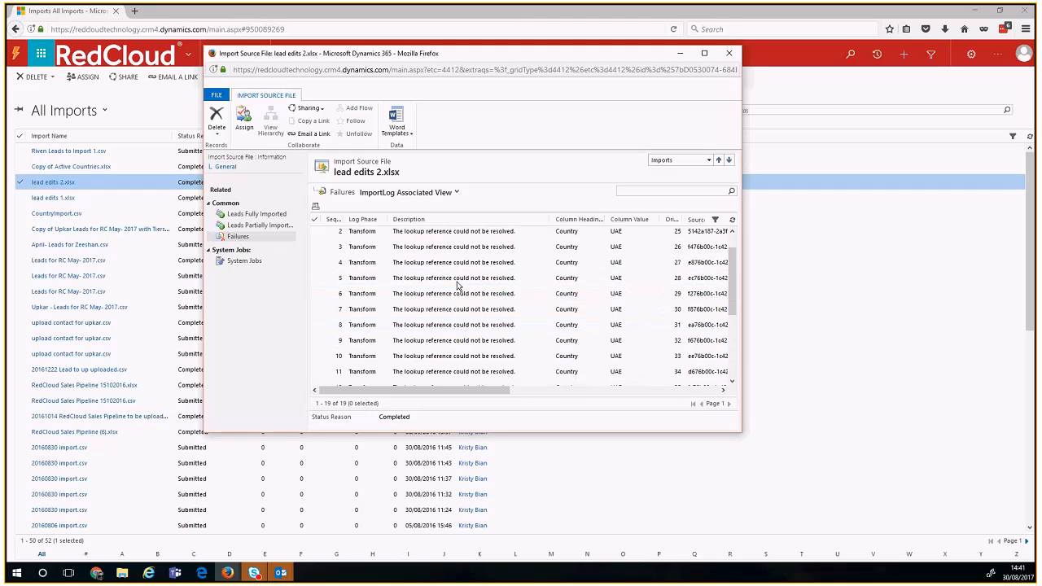
{"action": "scroll", "coordinate": [458, 285], "scroll_direction": "down", "scroll_amount": 3}
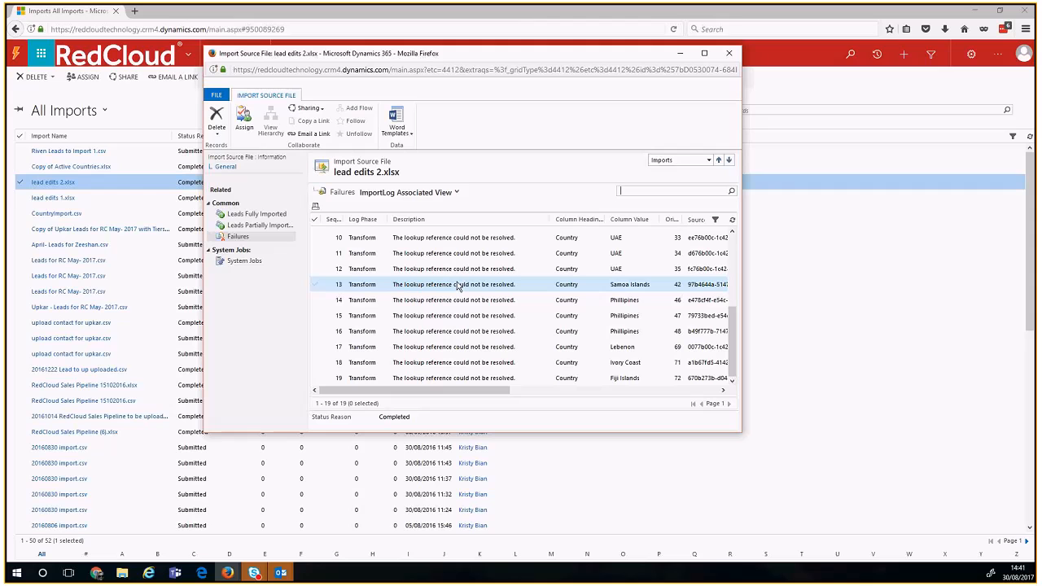
{"action": "scroll", "coordinate": [458, 285], "scroll_direction": "up", "scroll_amount": 3}
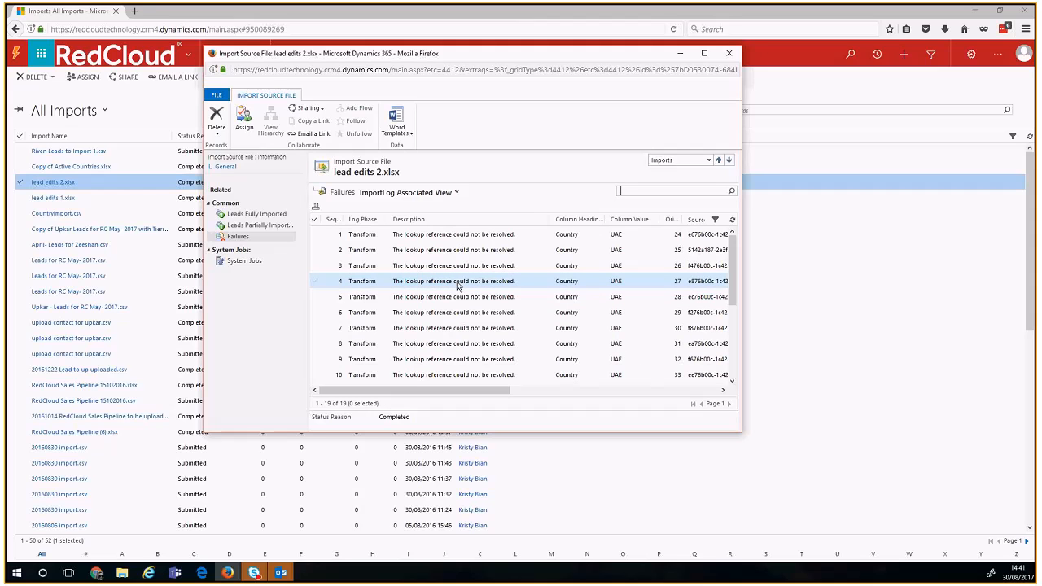
{"action": "scroll", "coordinate": [458, 285], "scroll_direction": "down", "scroll_amount": 3}
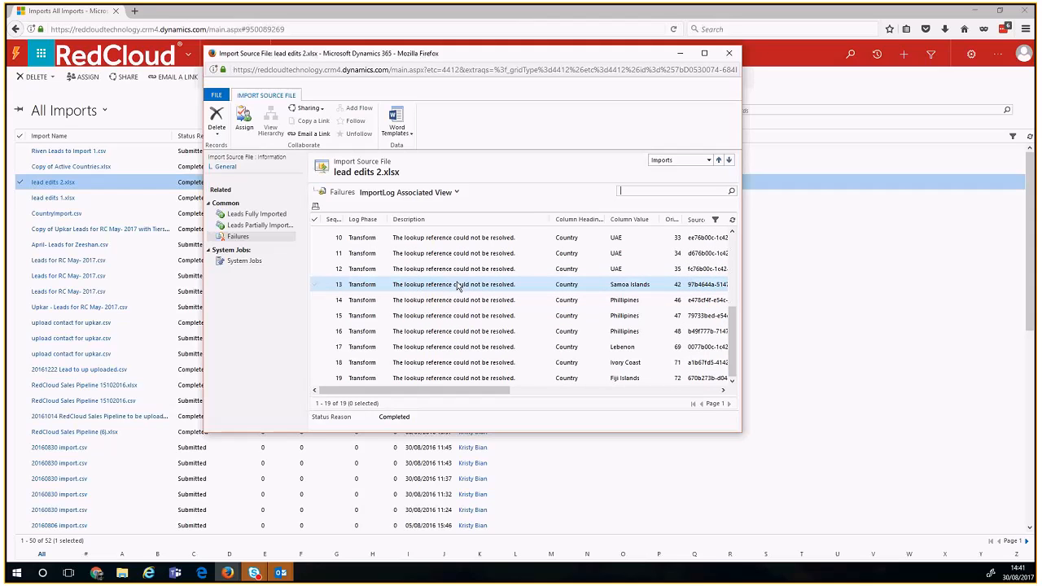
{"action": "scroll", "coordinate": [458, 285], "scroll_direction": "up", "scroll_amount": 3}
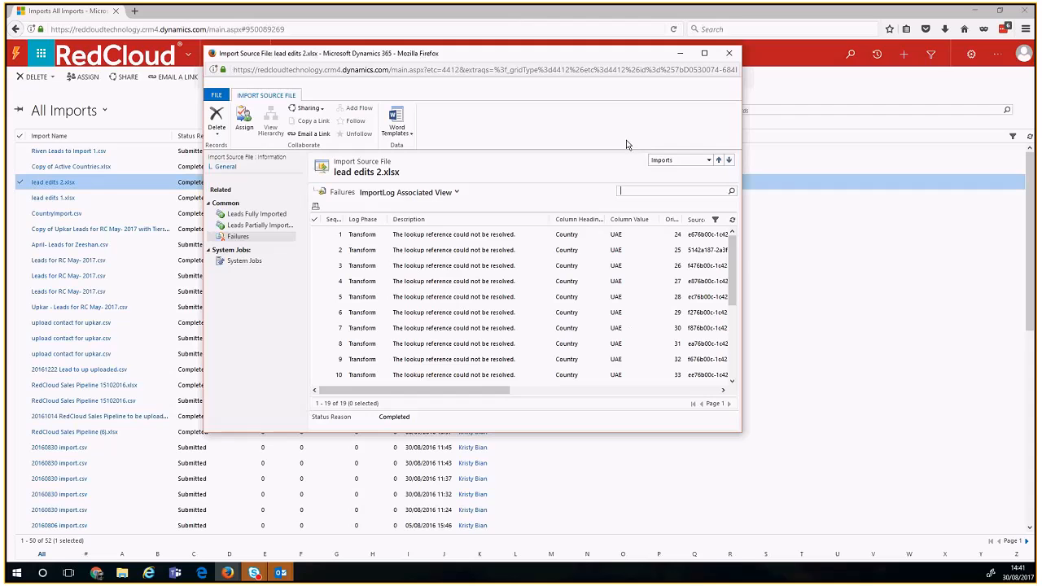
{"action": "left_click", "coordinate": [357, 212]}
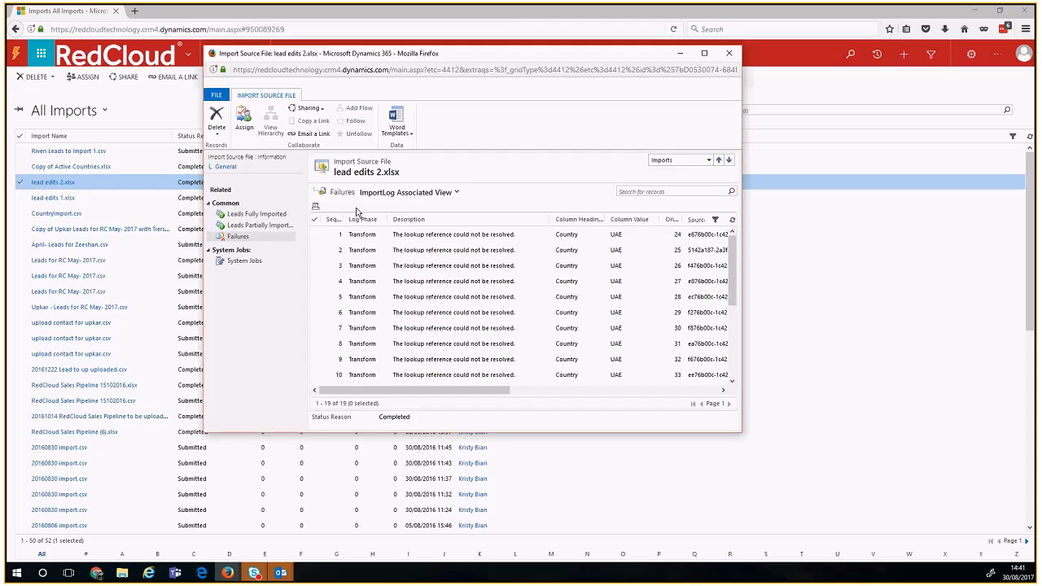
Step: Close the import record and go to Sales > Leads
{"action": "left_click", "coordinate": [730, 55]}
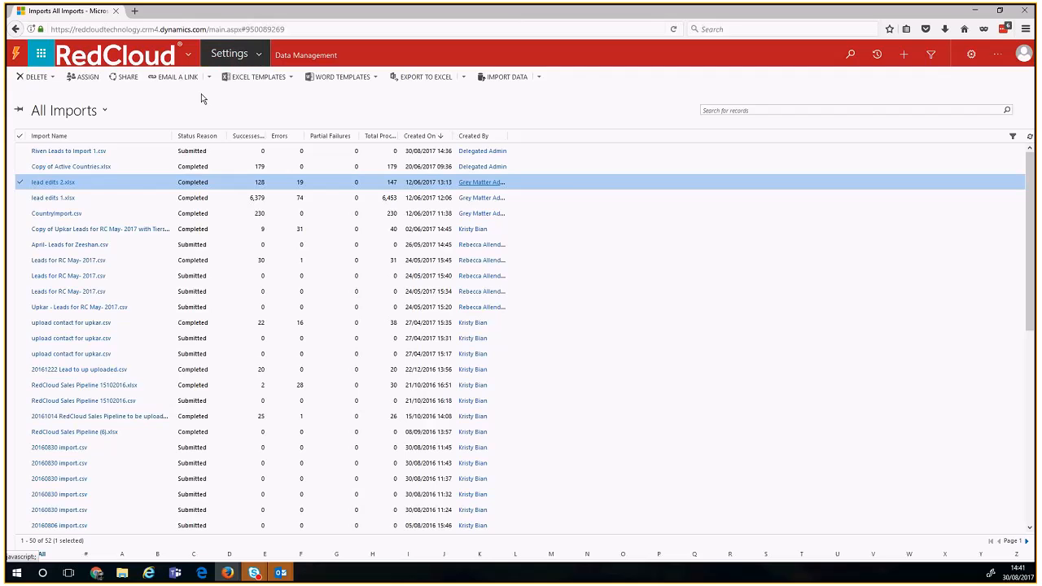
{"action": "left_click", "coordinate": [231, 54]}
{"action": "left_click", "coordinate": [77, 88]}
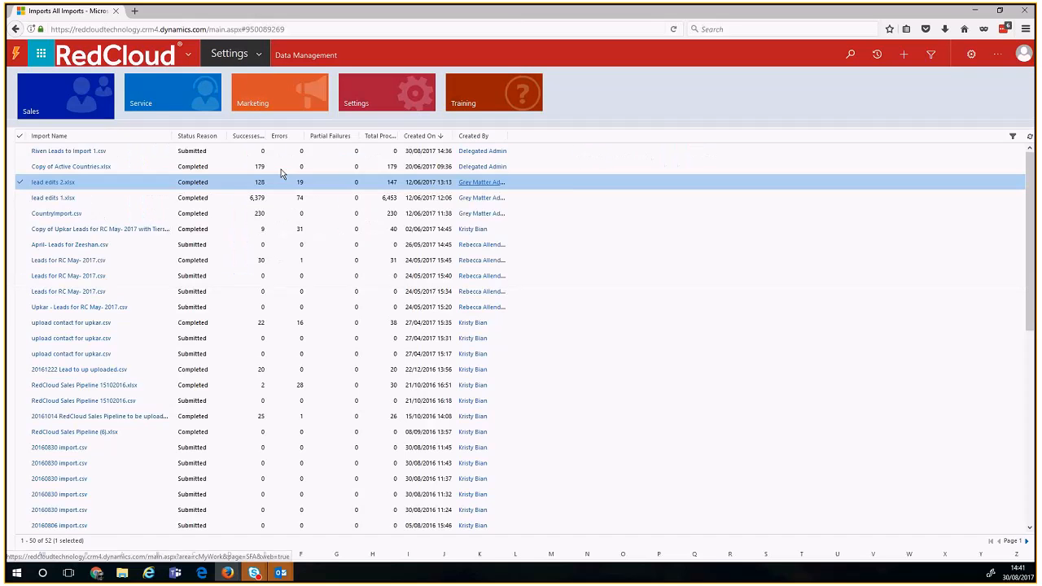
{"action": "left_click", "coordinate": [262, 155]}
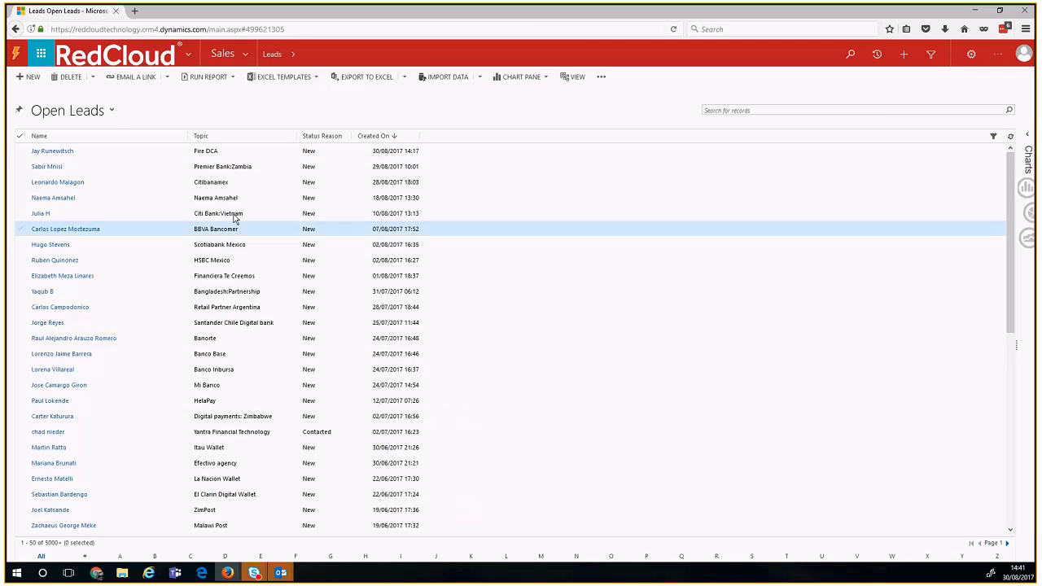
Step: Export the Open Leads list to Excel Online and dismiss the export message
{"action": "left_click", "coordinate": [406, 80]}
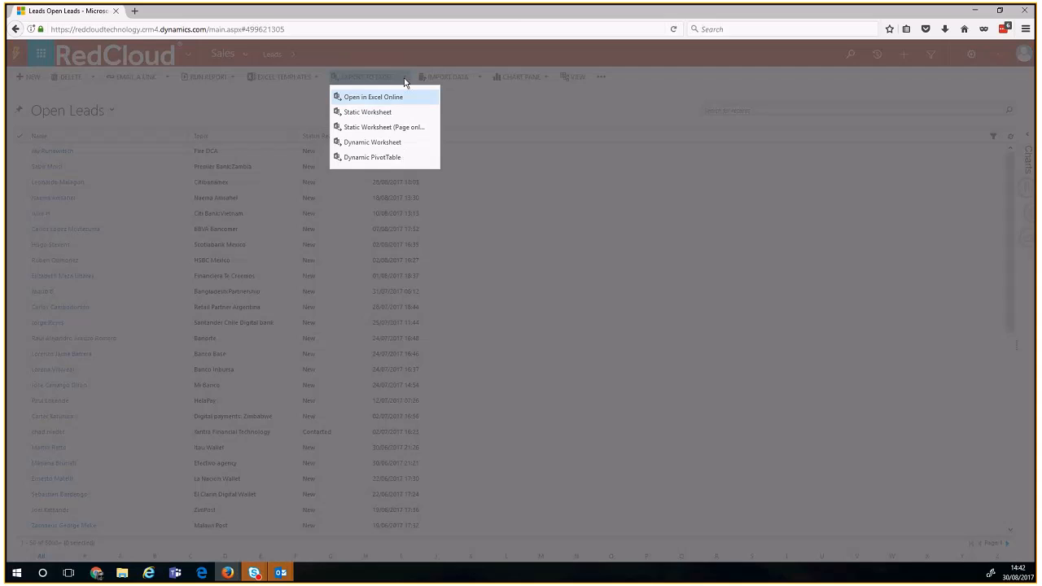
{"action": "left_click", "coordinate": [366, 103]}
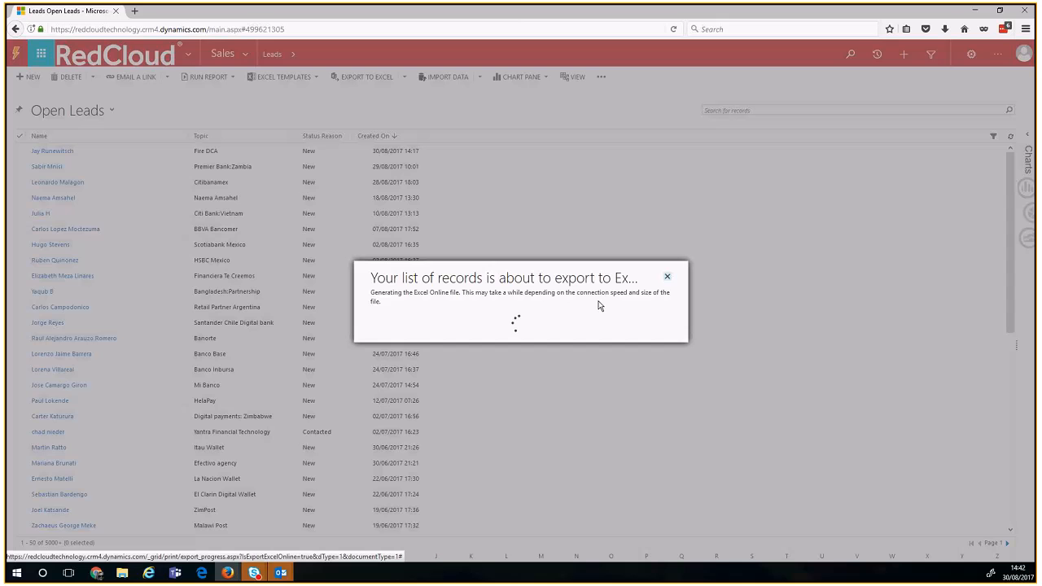
{"action": "left_click", "coordinate": [668, 276]}
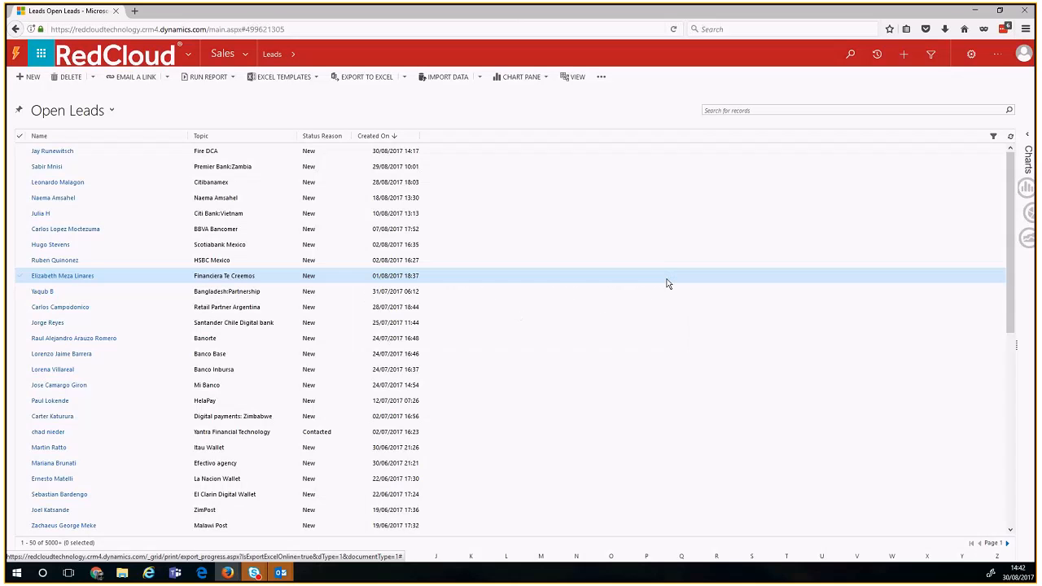
Step: Switch to the RedCloud Customer Leads in this FQ view and open it in Excel Online
{"action": "left_click", "coordinate": [93, 114]}
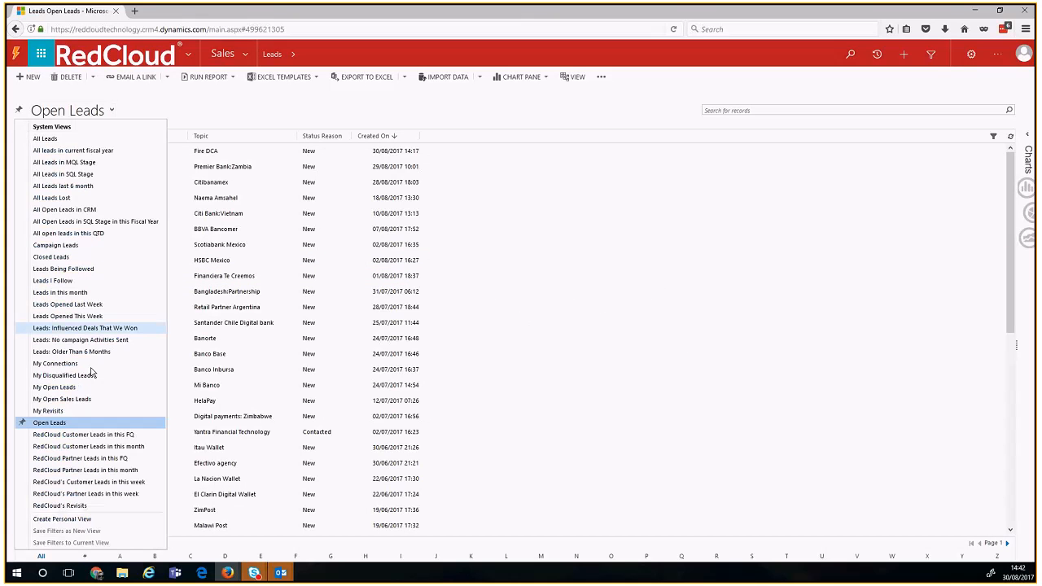
{"action": "left_click", "coordinate": [85, 435]}
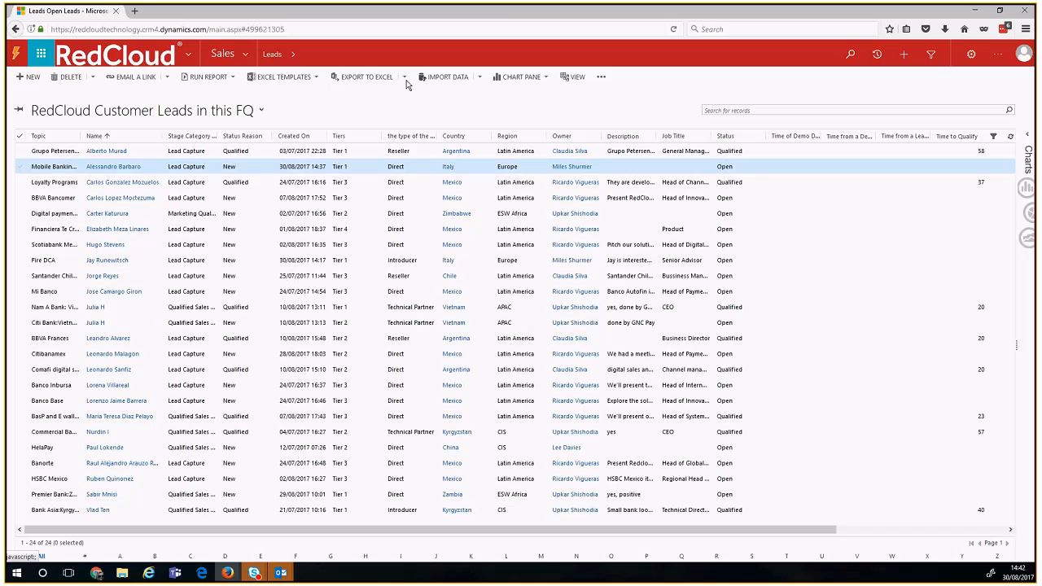
{"action": "left_click", "coordinate": [405, 78]}
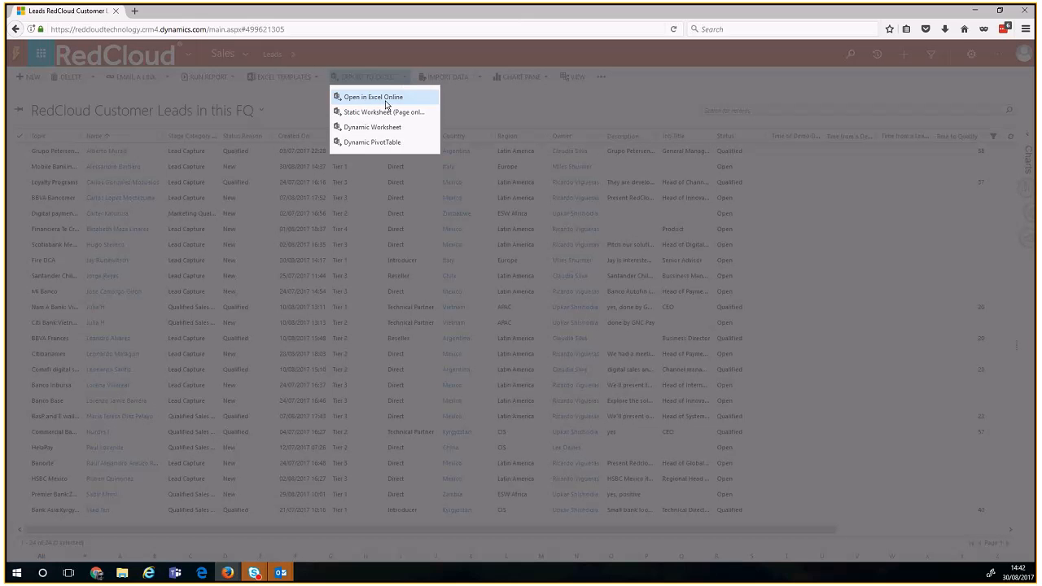
{"action": "left_click", "coordinate": [386, 98]}
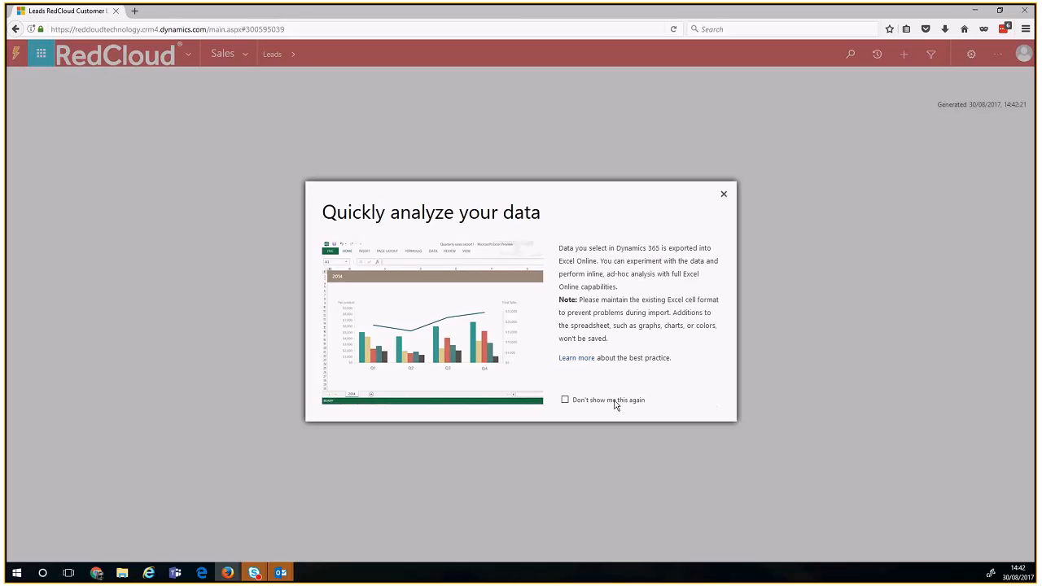
{"action": "left_click", "coordinate": [566, 399]}
{"action": "left_click", "coordinate": [723, 197]}
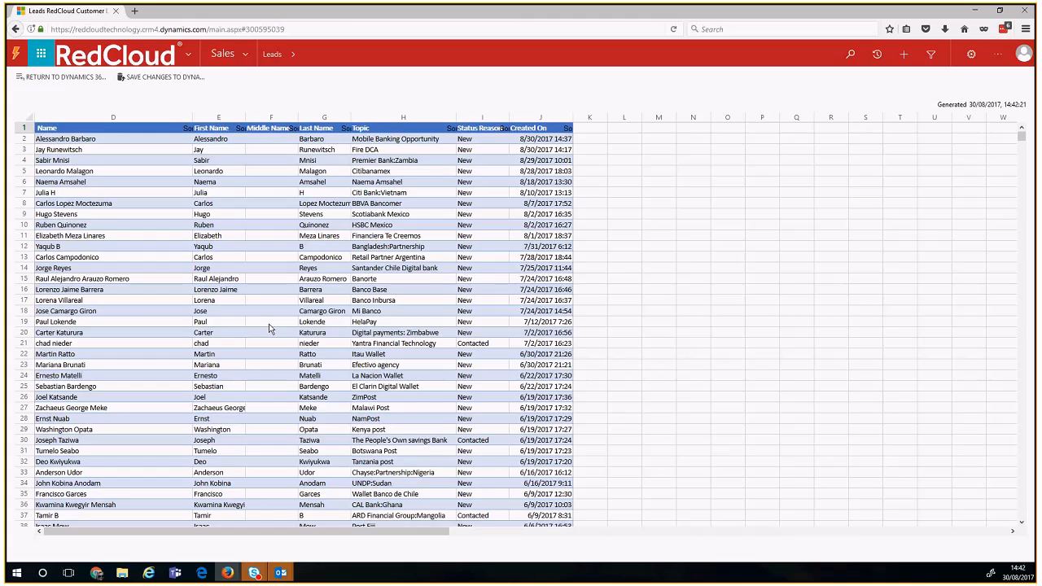
{"action": "scroll", "coordinate": [271, 329], "scroll_direction": "down", "scroll_amount": 8}
{"action": "scroll", "coordinate": [270, 329], "scroll_direction": "up", "scroll_amount": 5}
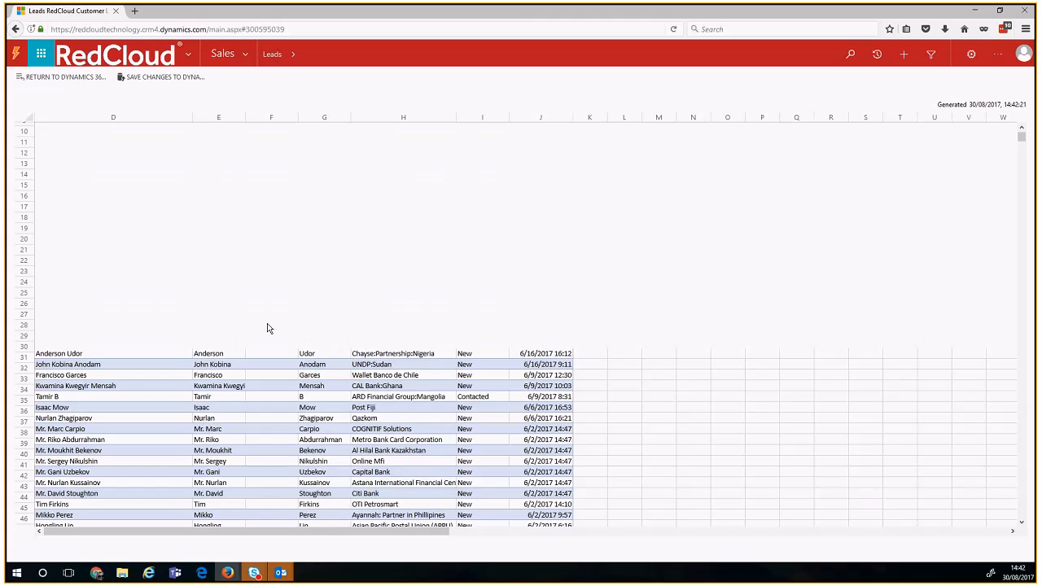
{"action": "scroll", "coordinate": [271, 329], "scroll_direction": "down", "scroll_amount": 20}
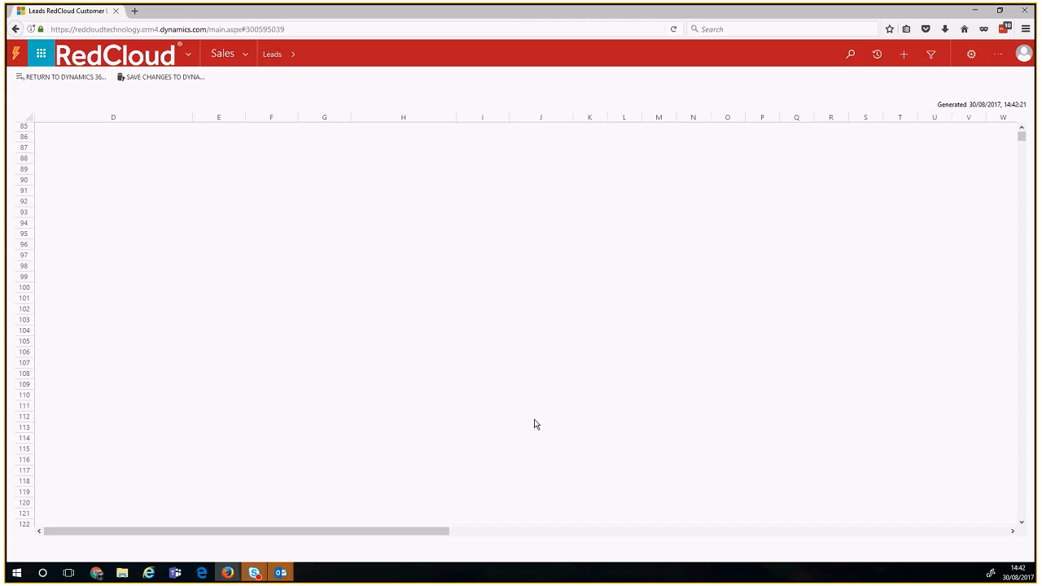
{"action": "scroll", "coordinate": [535, 424], "scroll_direction": "up", "scroll_amount": 20}
{"action": "scroll", "coordinate": [322, 228], "scroll_direction": "up", "scroll_amount": 3}
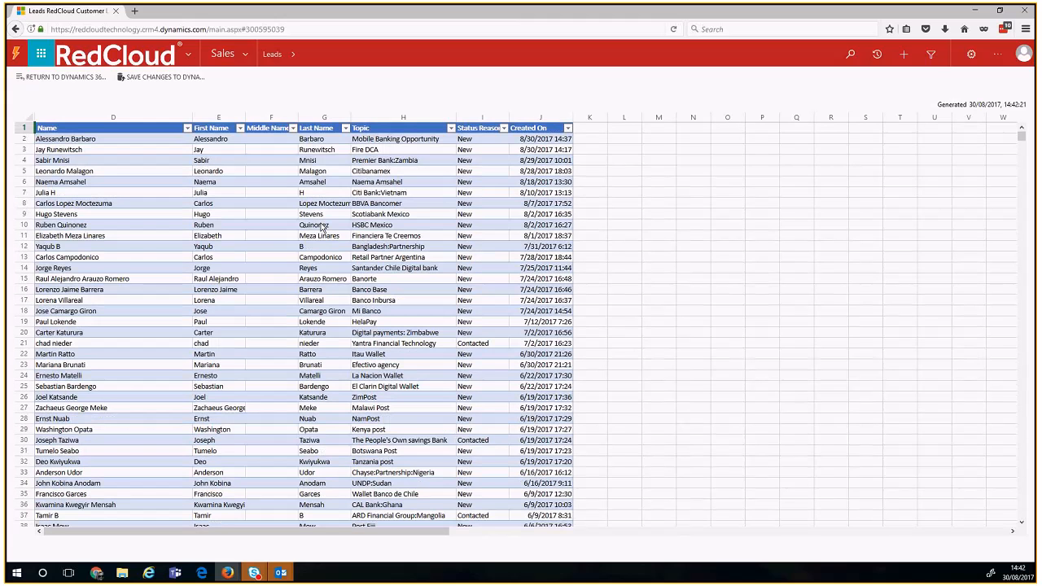
{"action": "left_click", "coordinate": [323, 228]}
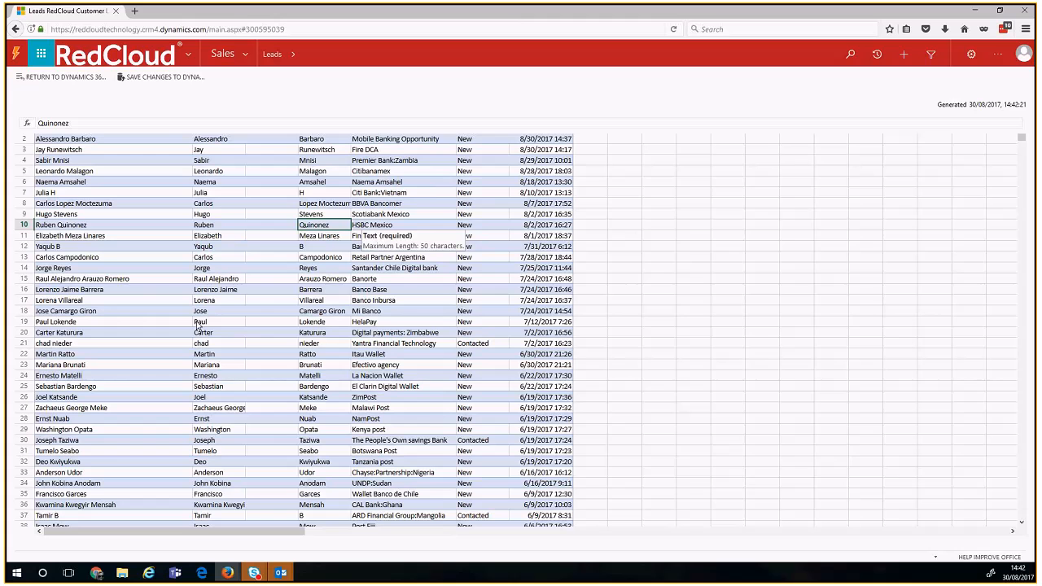
{"action": "scroll", "coordinate": [198, 326], "scroll_direction": "down", "scroll_amount": 5}
{"action": "scroll", "coordinate": [195, 334], "scroll_direction": "down", "scroll_amount": 9}
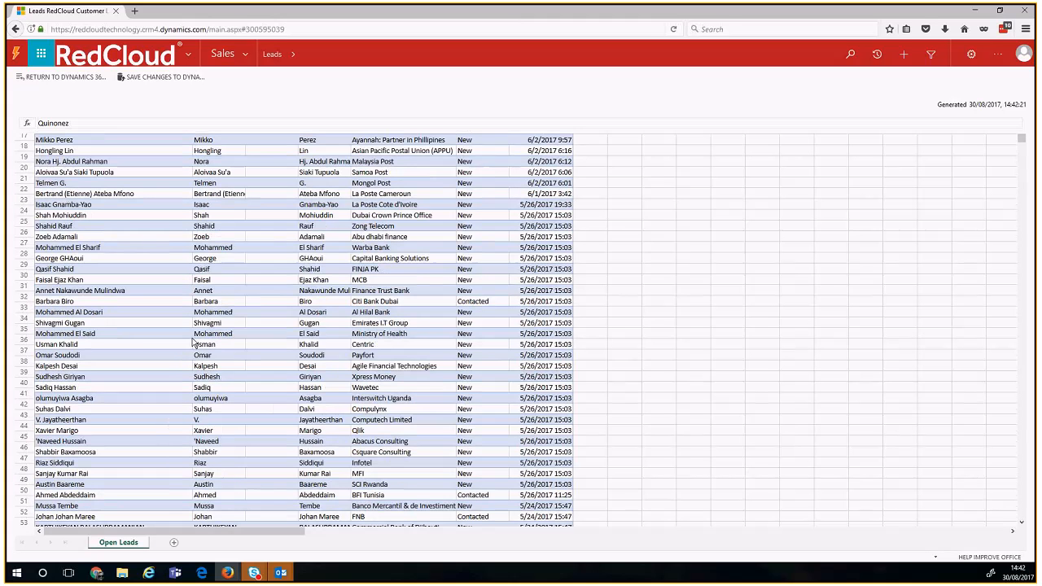
{"action": "scroll", "coordinate": [194, 343], "scroll_direction": "down", "scroll_amount": 5}
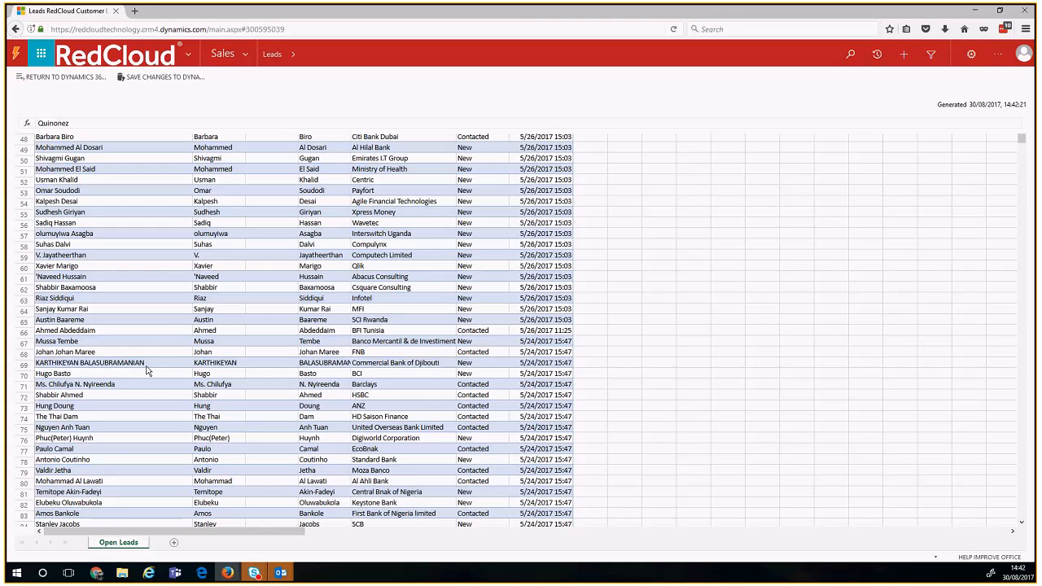
{"action": "scroll", "coordinate": [148, 370], "scroll_direction": "down", "scroll_amount": 5}
{"action": "scroll", "coordinate": [121, 431], "scroll_direction": "down", "scroll_amount": 7}
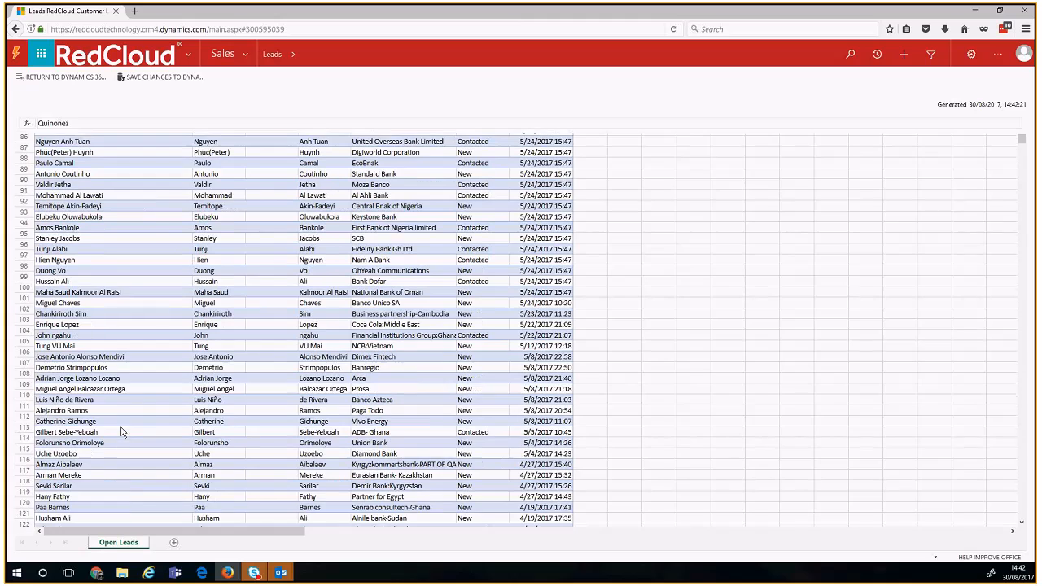
{"action": "scroll", "coordinate": [121, 431], "scroll_direction": "down", "scroll_amount": 12}
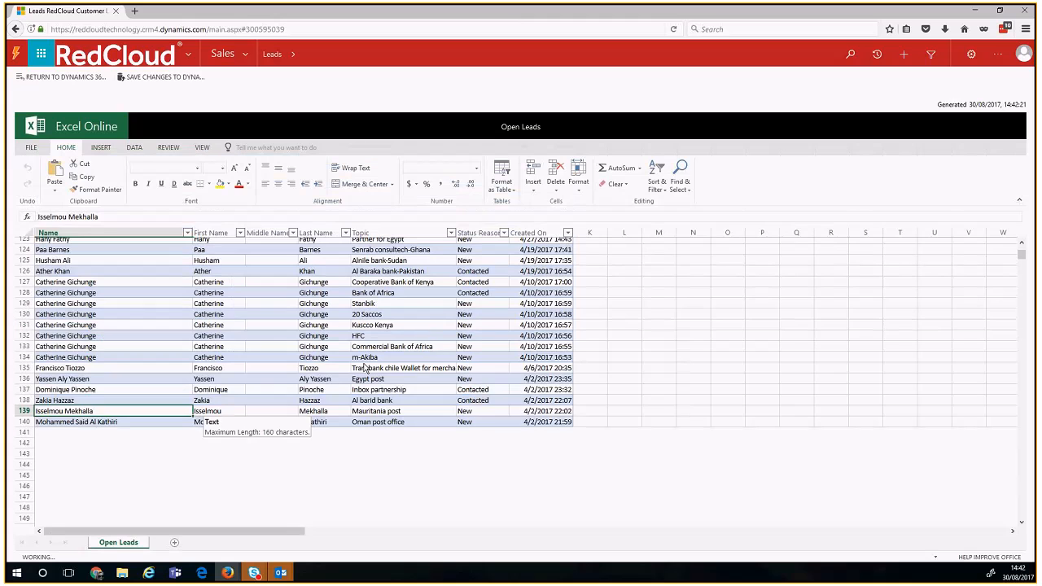
{"action": "left_click", "coordinate": [364, 369]}
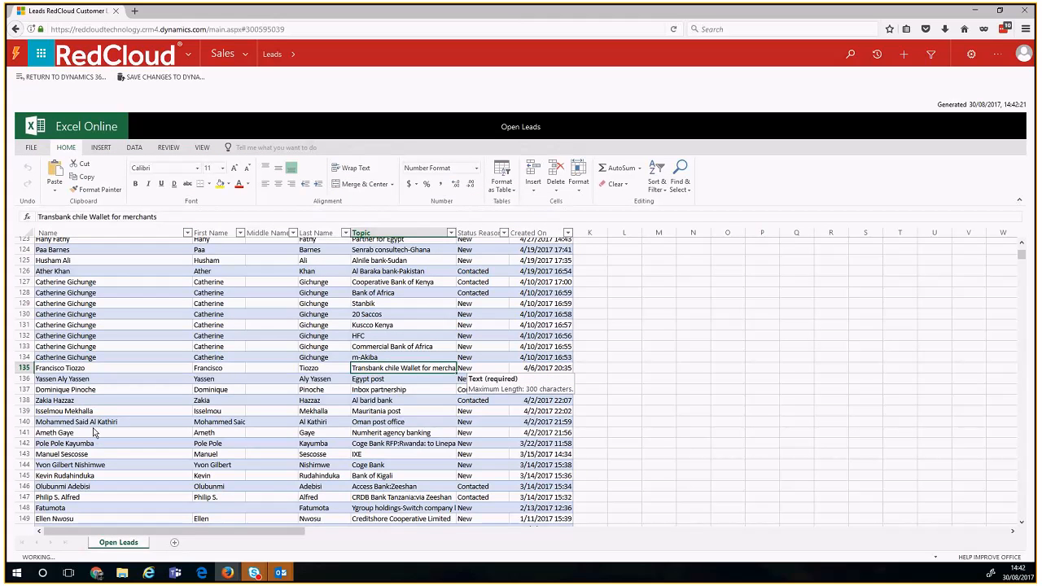
{"action": "left_click_drag", "start_coordinate": [1022, 257], "coordinate": [1021, 245]}
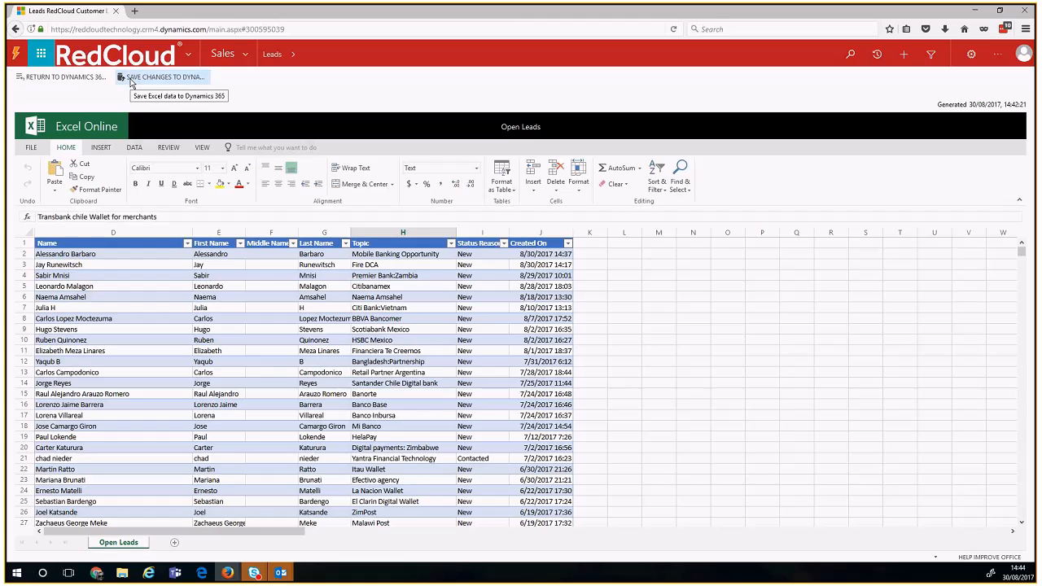
Step: Return to Dynamics 365 and the Leads list, accepting loss of unsubmitted Excel changes both times
{"action": "left_click", "coordinate": [79, 78]}
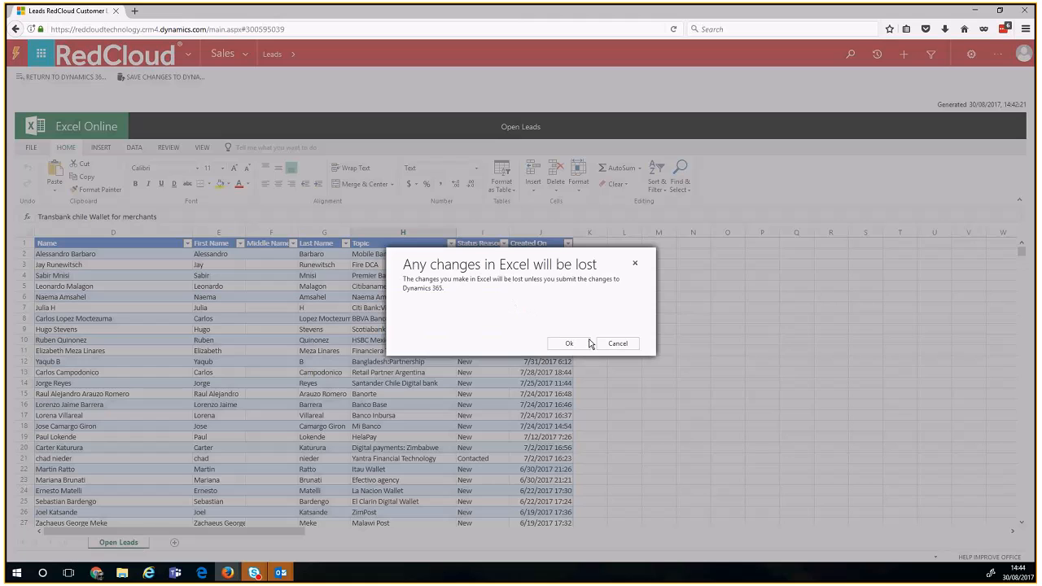
{"action": "left_click", "coordinate": [569, 344]}
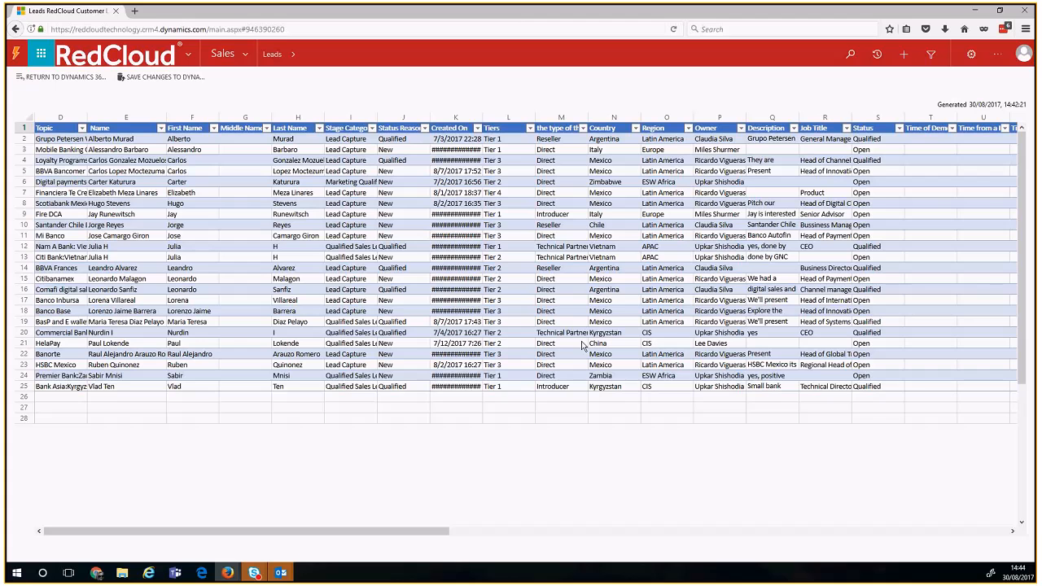
{"action": "left_click", "coordinate": [278, 62]}
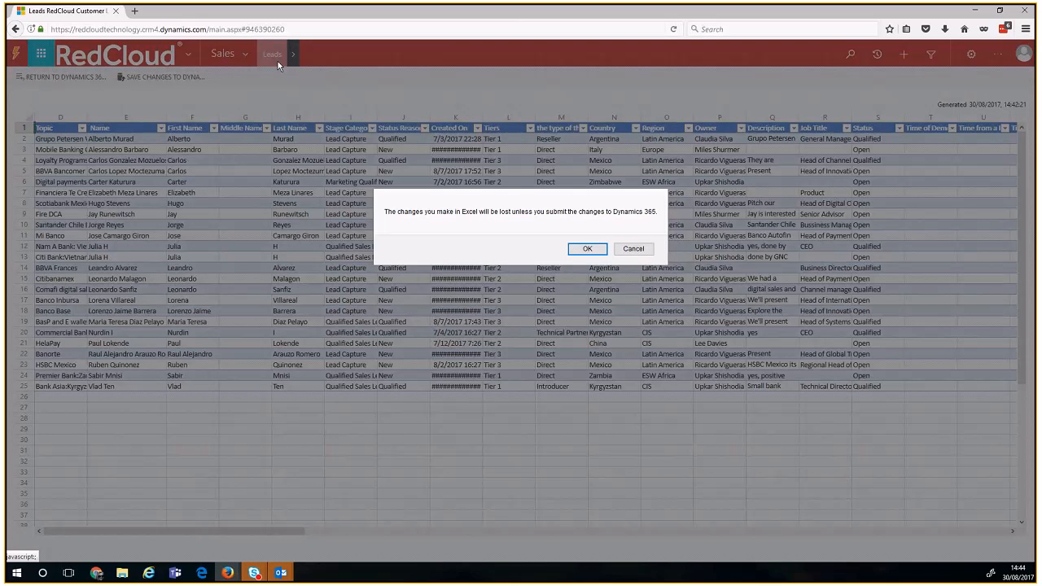
{"action": "left_click", "coordinate": [587, 249]}
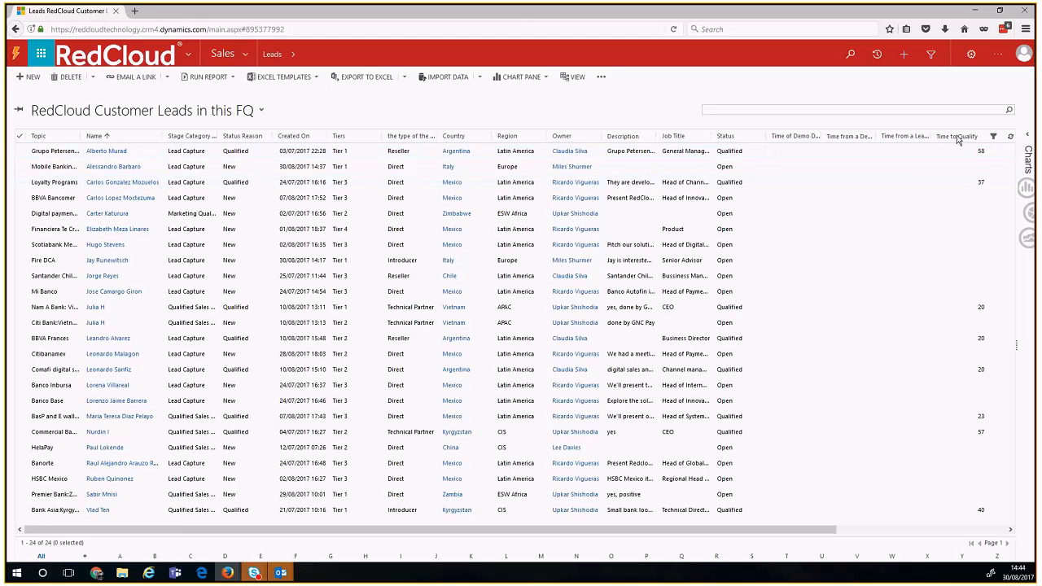
Step: Filter the Tiers column to Tier 1 and select all six resulting leads
{"action": "left_click", "coordinate": [993, 136]}
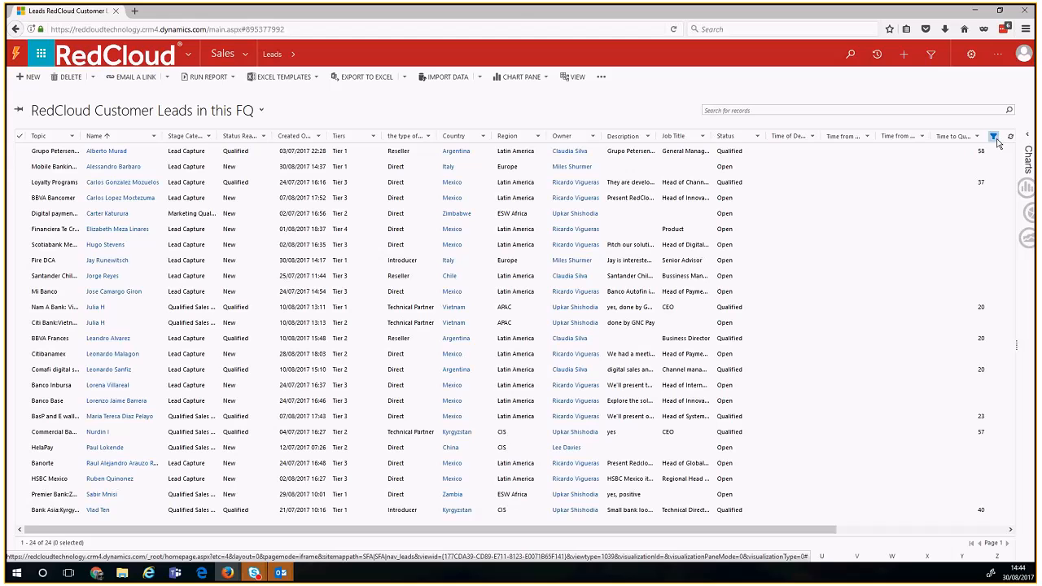
{"action": "left_click", "coordinate": [373, 136]}
{"action": "left_click", "coordinate": [401, 237]}
{"action": "left_click", "coordinate": [444, 287]}
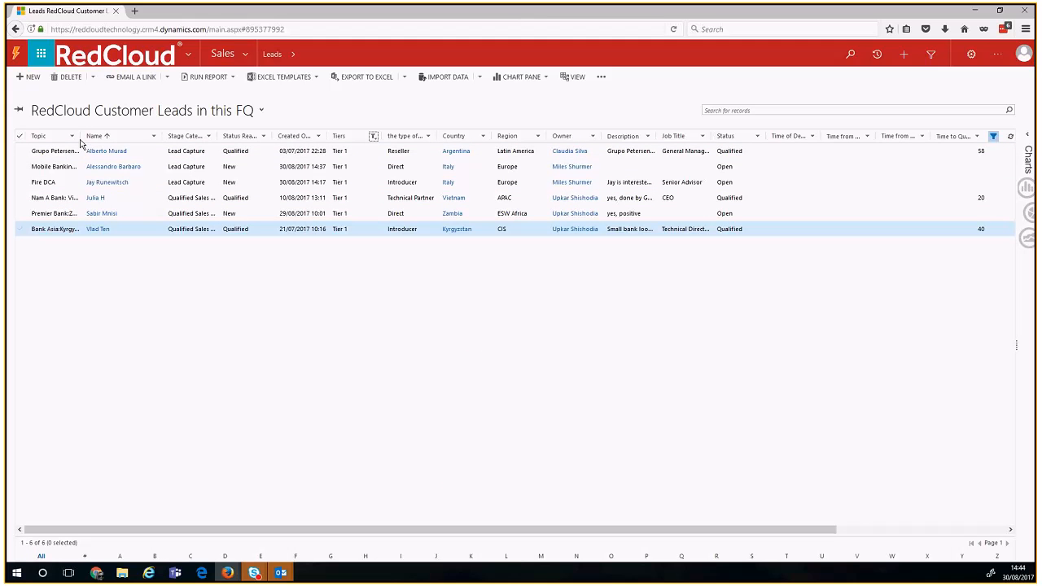
{"action": "left_click", "coordinate": [21, 139]}
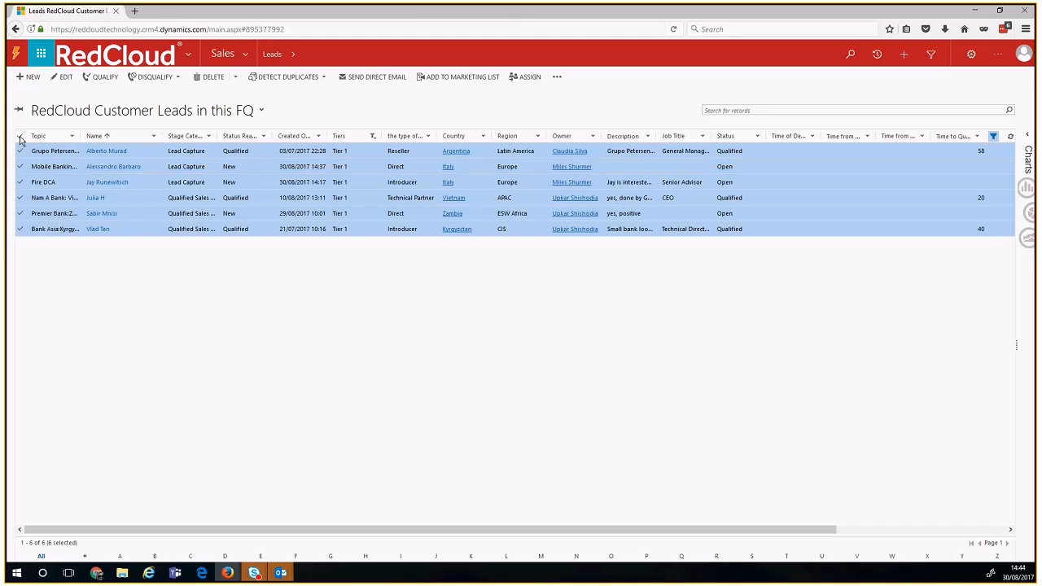
Step: Open bulk edit on the six leads, cancel without changes, and turn off column filters
{"action": "left_click", "coordinate": [60, 78]}
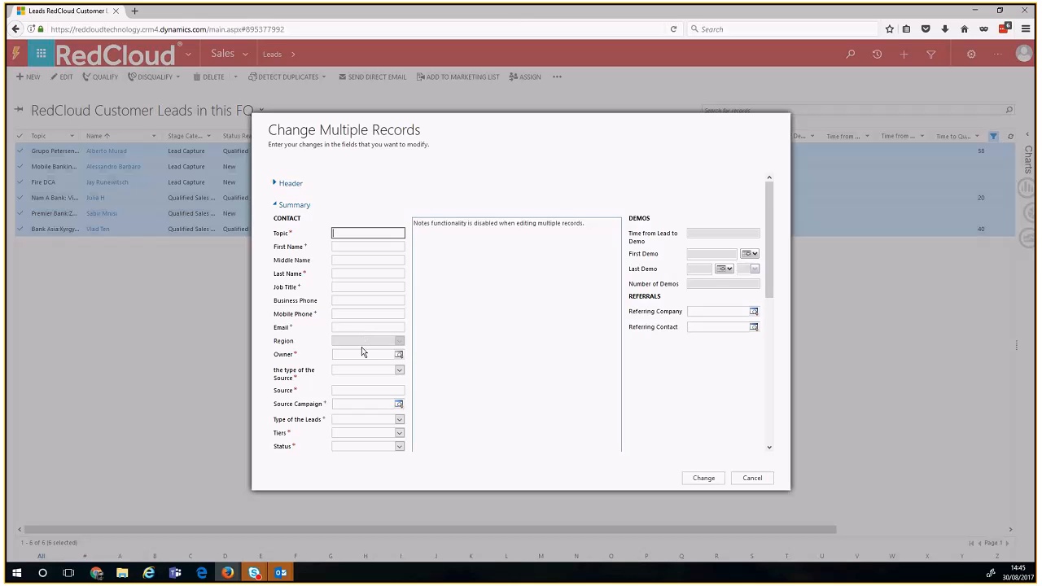
{"action": "left_click", "coordinate": [340, 432]}
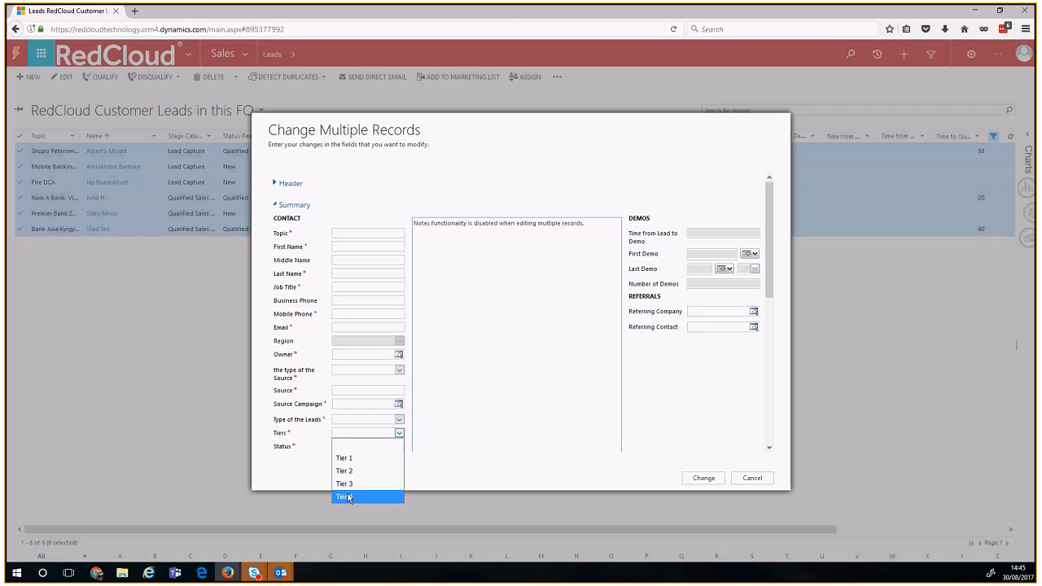
{"action": "left_click", "coordinate": [319, 454]}
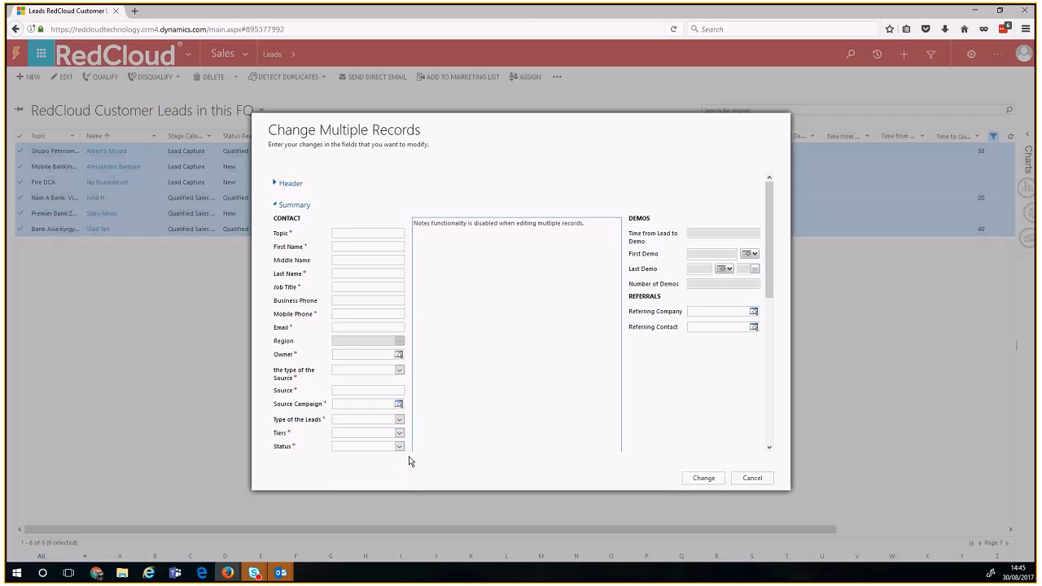
{"action": "left_click", "coordinate": [749, 479]}
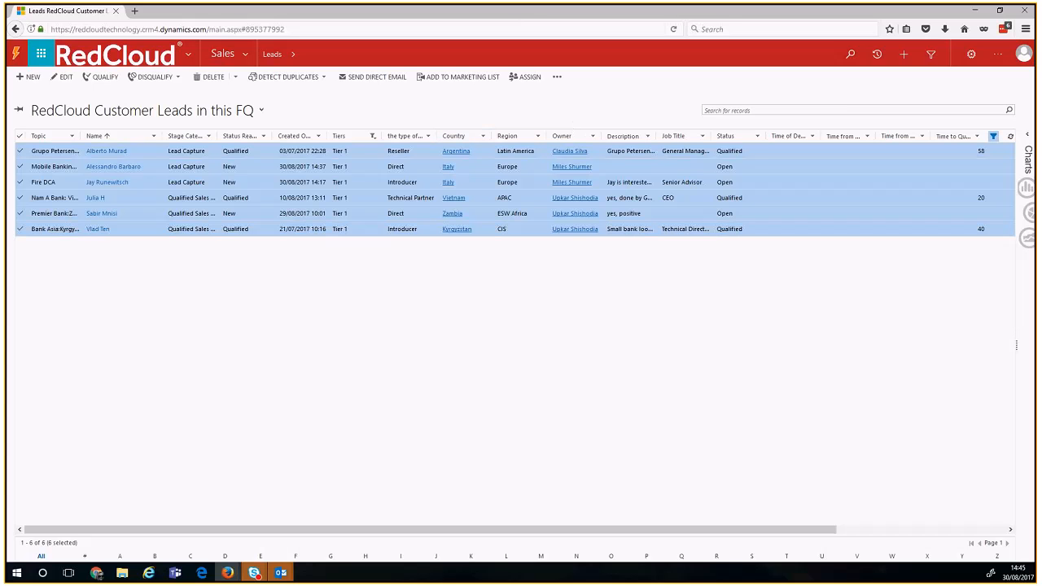
{"action": "left_click", "coordinate": [994, 138]}
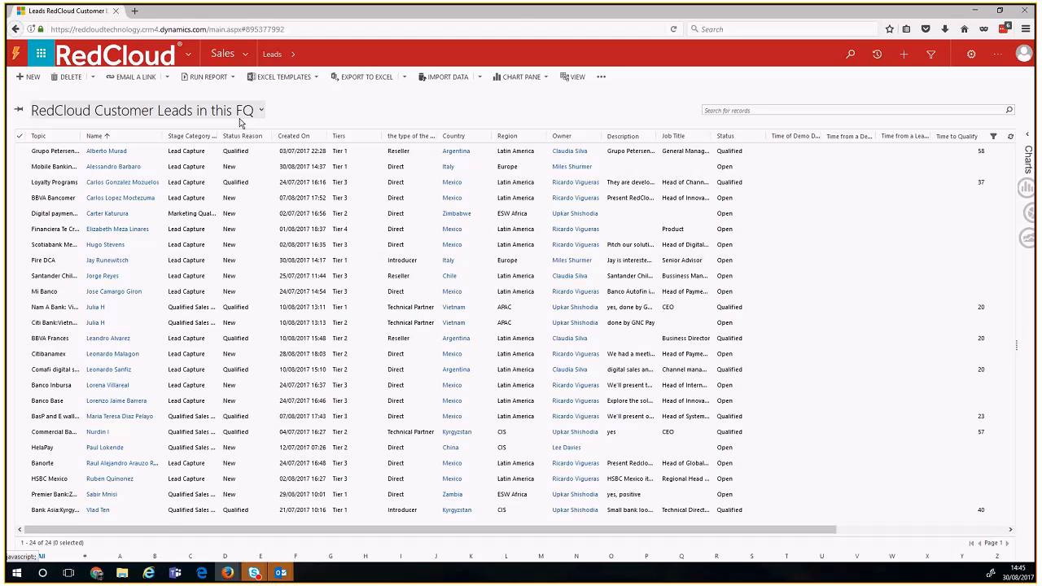
Step: Browse the saved lead views, then move the Advanced Find window and run its query
{"action": "left_click", "coordinate": [242, 113]}
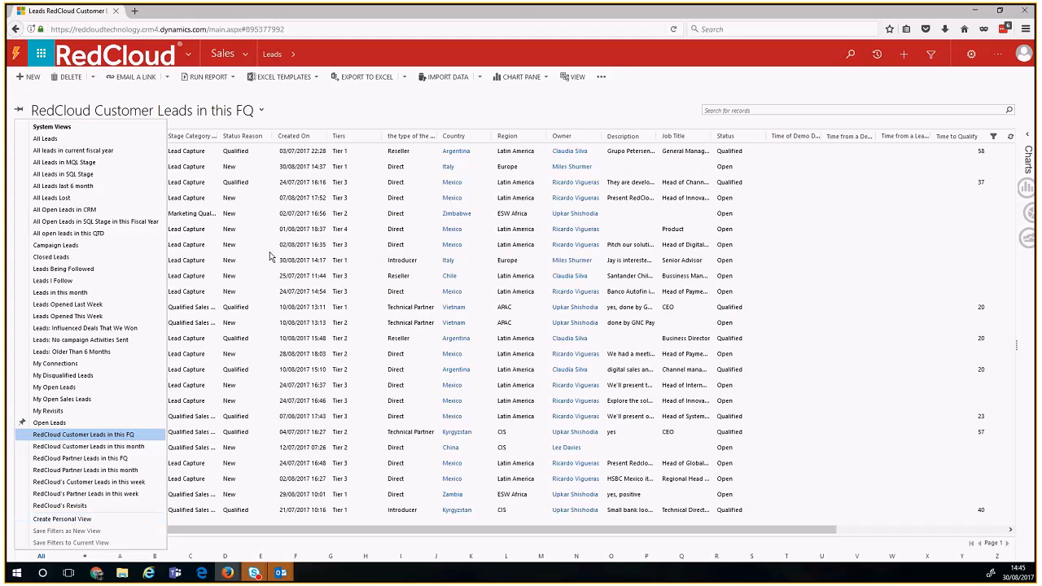
{"action": "left_click", "coordinate": [359, 100]}
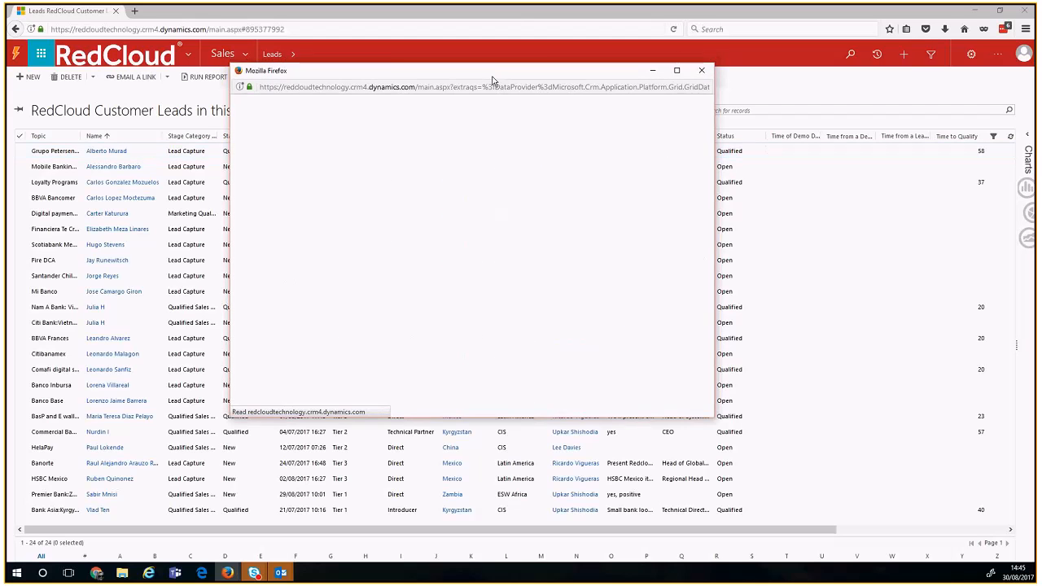
{"action": "left_click_drag", "start_coordinate": [492, 68], "coordinate": [498, 96]}
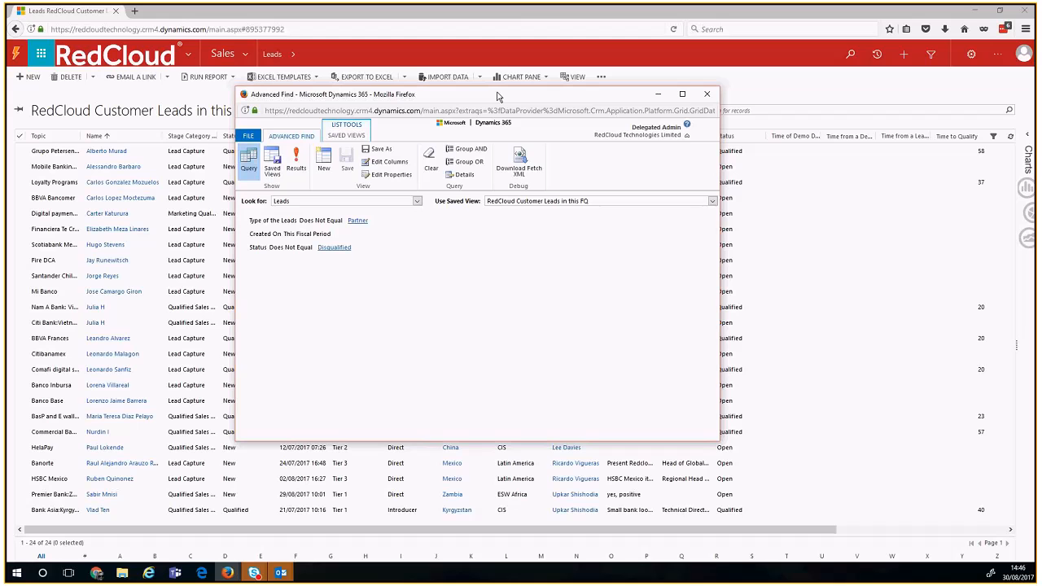
{"action": "left_click", "coordinate": [296, 173]}
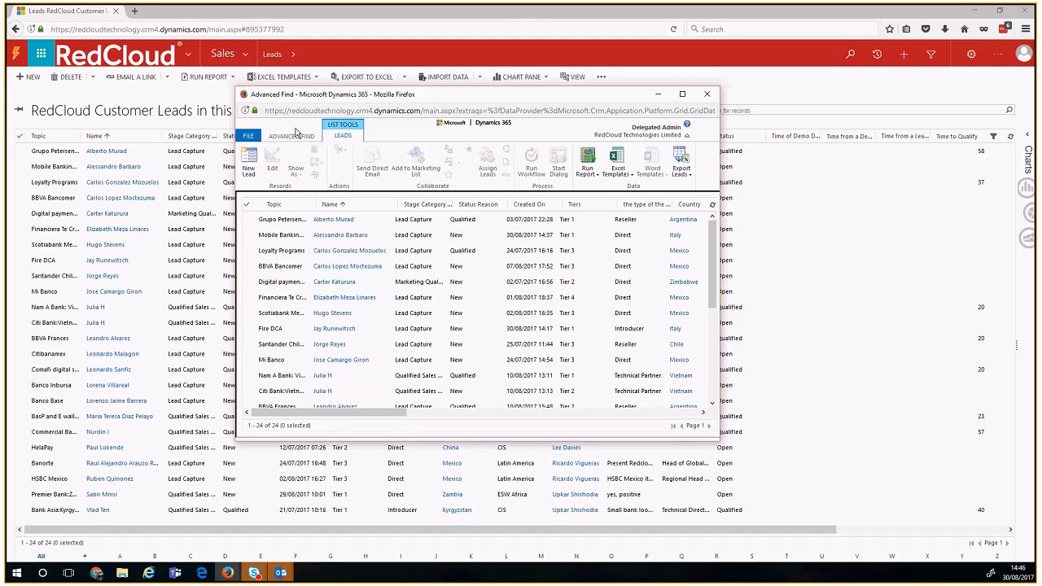
Step: Start a new Advanced Find query on Leads, browse its saved views, and reposition the window
{"action": "left_click", "coordinate": [293, 135]}
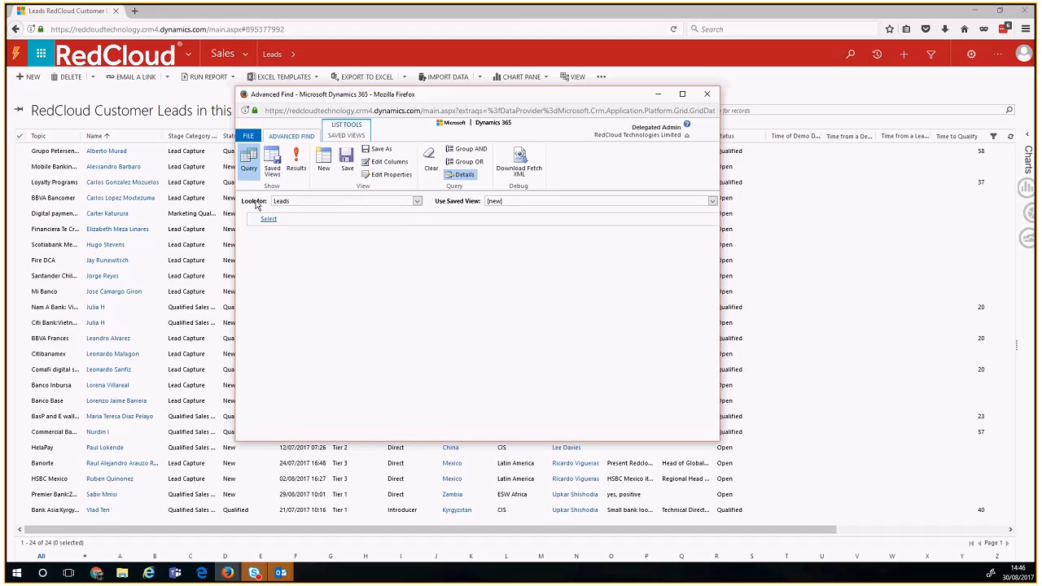
{"action": "left_click", "coordinate": [283, 203]}
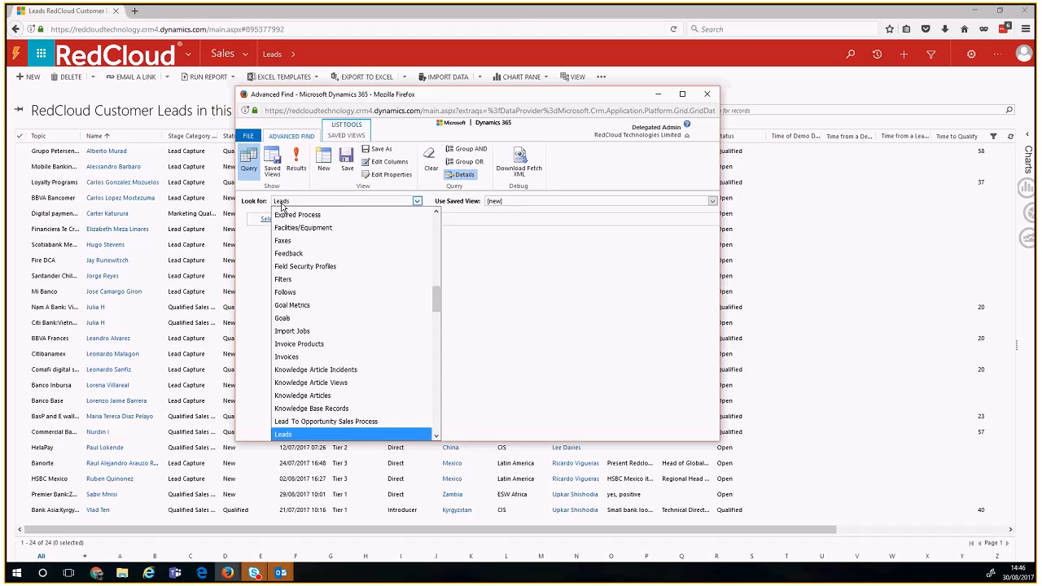
{"action": "left_click", "coordinate": [283, 434]}
{"action": "left_click", "coordinate": [497, 202]}
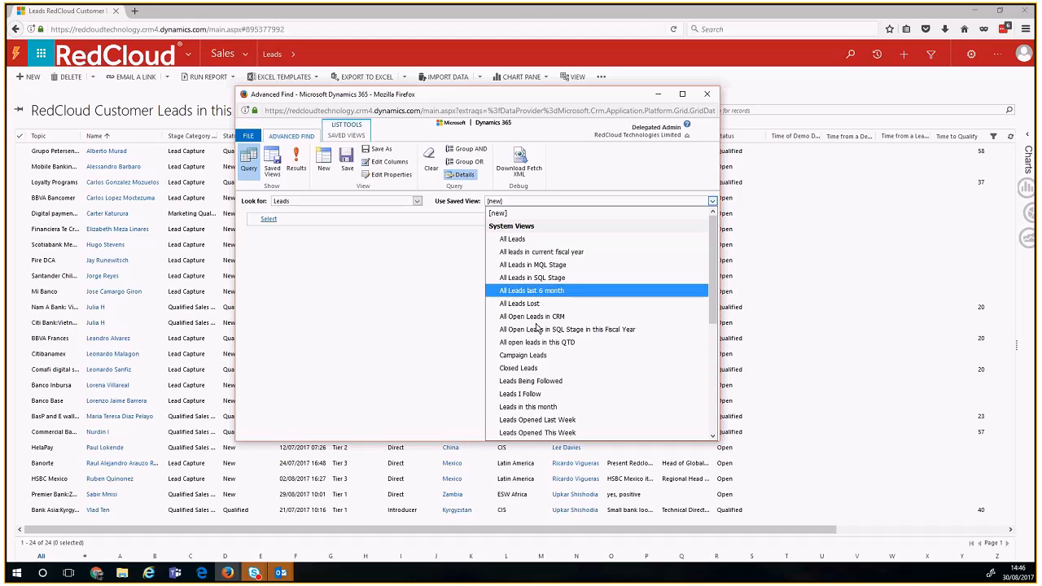
{"action": "mouse_move", "coordinate": [707, 265]}
{"action": "left_mouse_down"}
{"action": "mouse_move", "coordinate": [706, 358]}
{"action": "mouse_move", "coordinate": [709, 246]}
{"action": "left_mouse_up"}
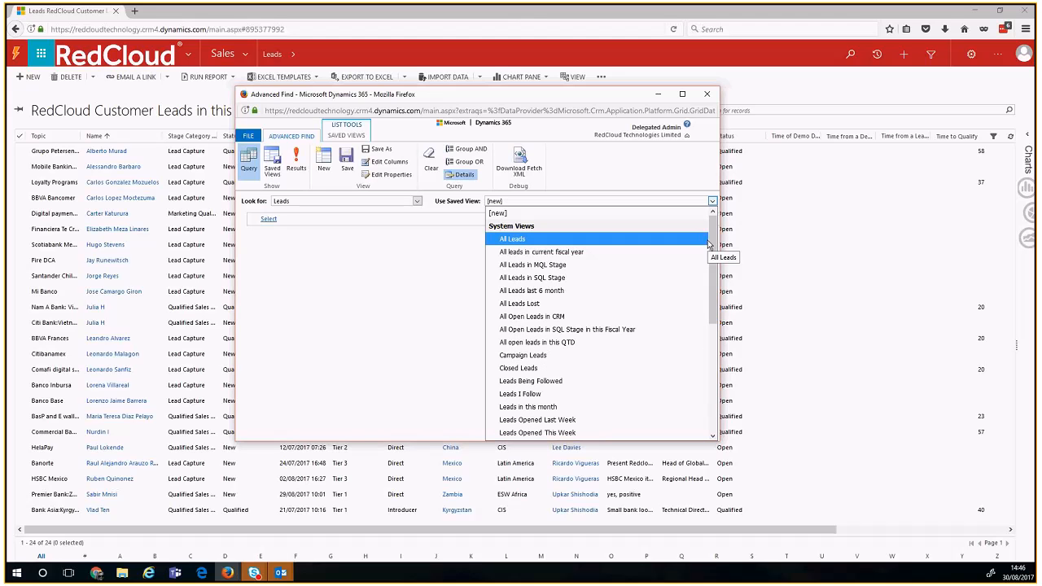
{"action": "left_click_drag", "start_coordinate": [609, 95], "coordinate": [622, 118]}
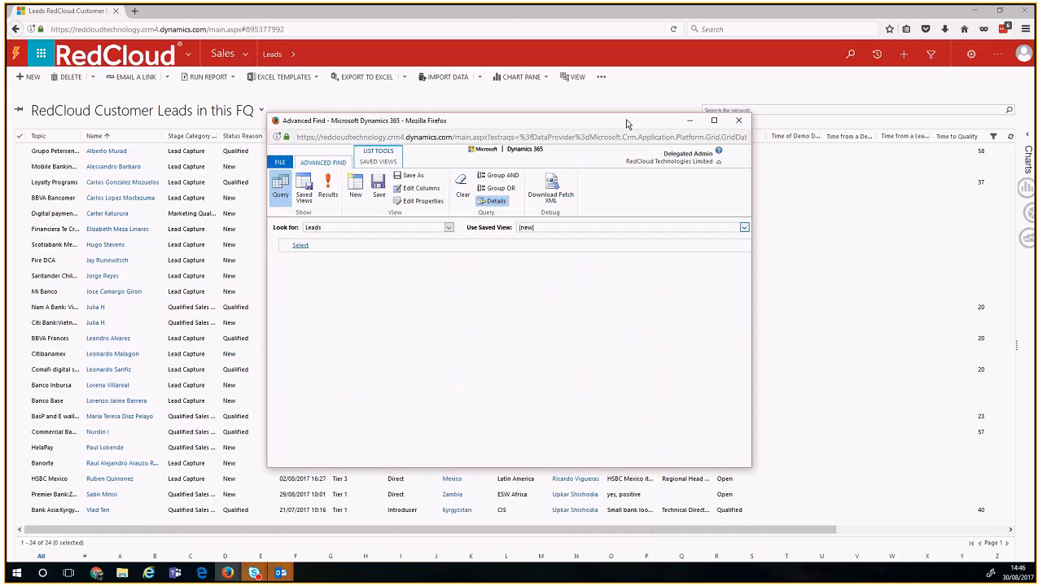
Step: Load the saved view 'RedCloud Partner Leads in this FQ' in Advanced Find
{"action": "left_click", "coordinate": [559, 228]}
{"action": "left_click_drag", "start_coordinate": [743, 334], "coordinate": [743, 449]}
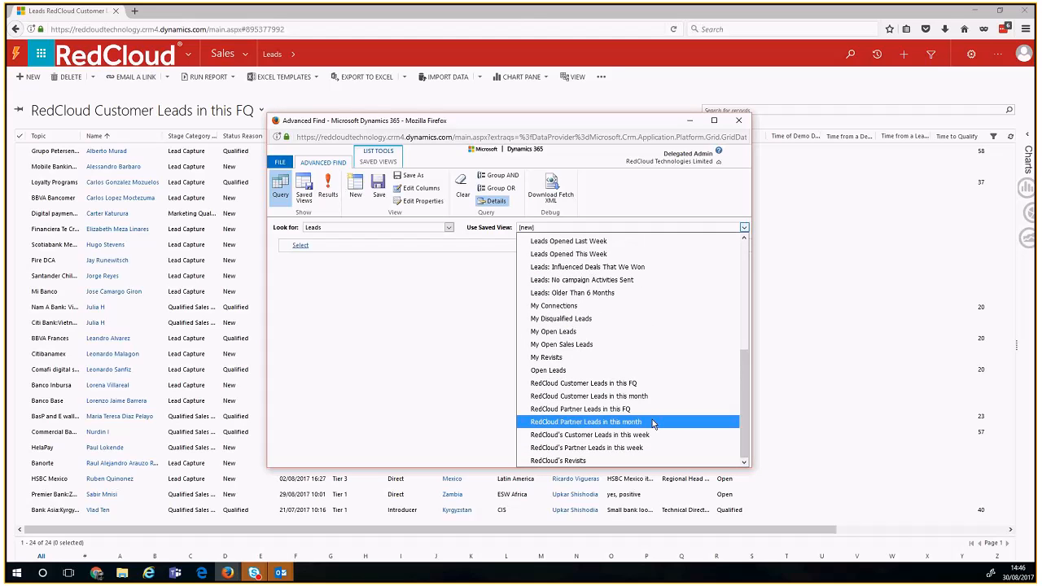
{"action": "left_click", "coordinate": [654, 409]}
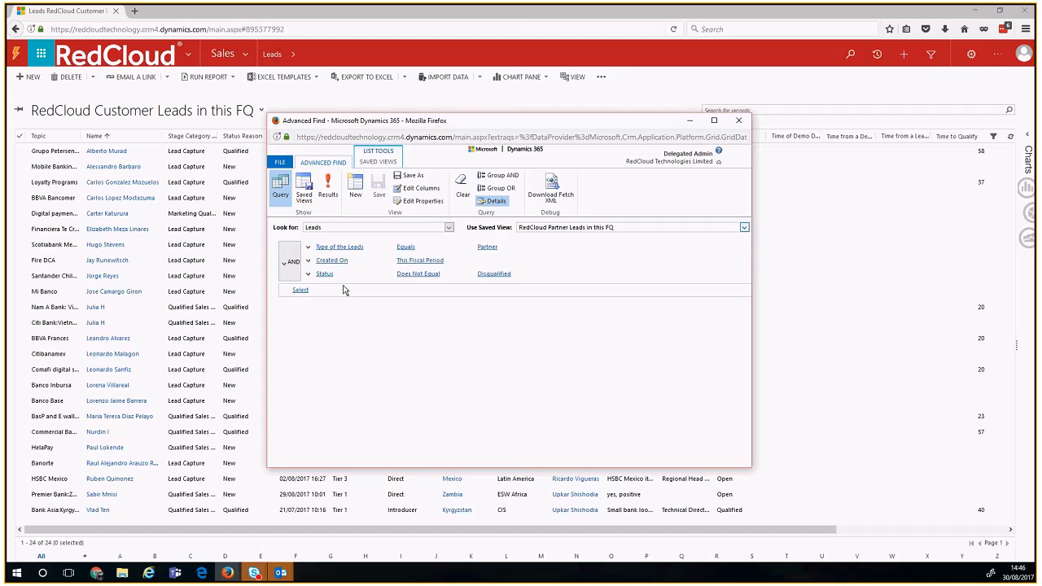
Step: Change the lead Type condition's value from Partner to Customer
{"action": "left_click", "coordinate": [284, 263]}
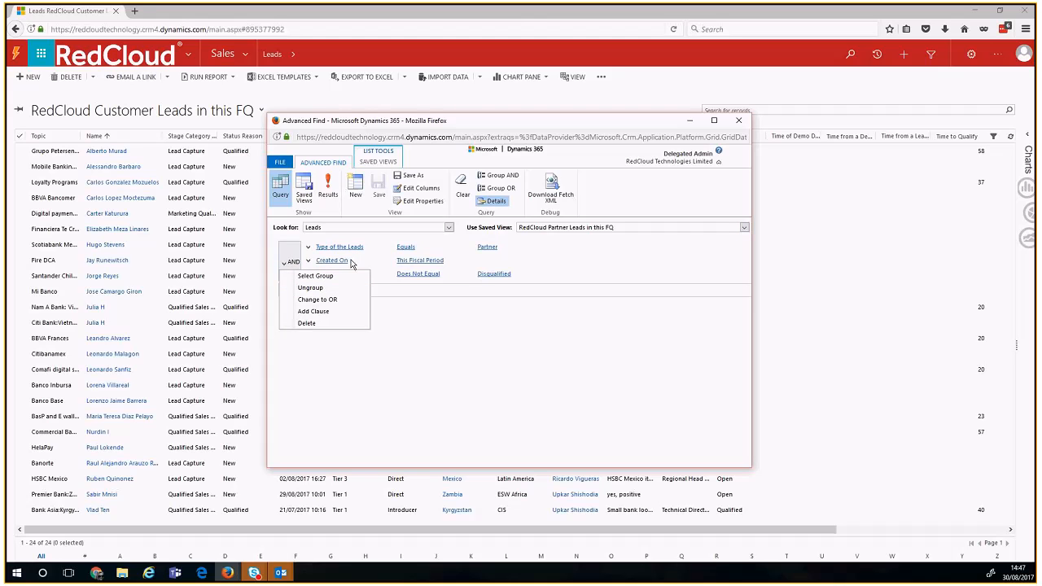
{"action": "left_click", "coordinate": [415, 325]}
{"action": "left_click", "coordinate": [405, 247]}
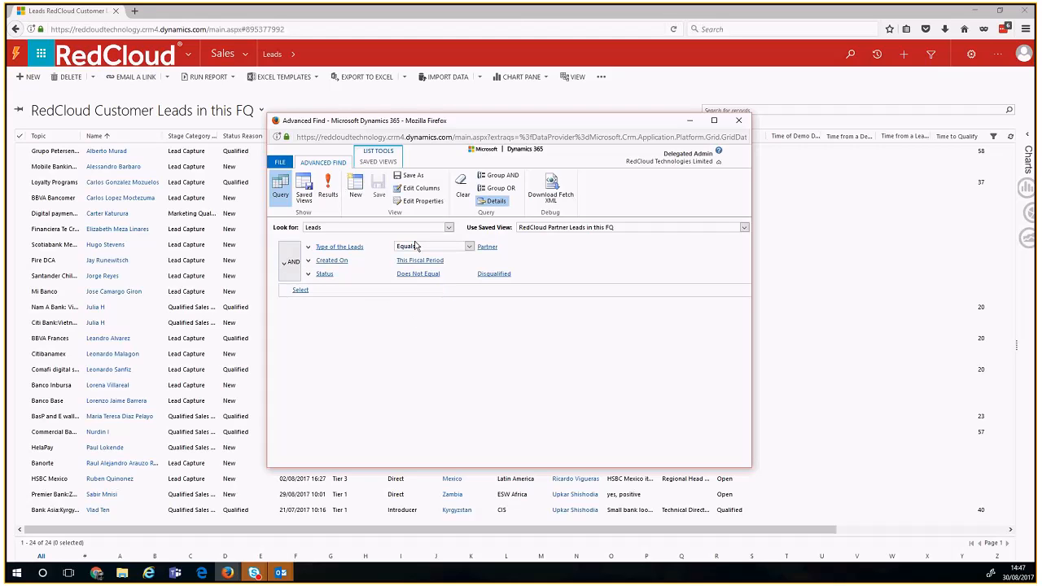
{"action": "left_click", "coordinate": [494, 247]}
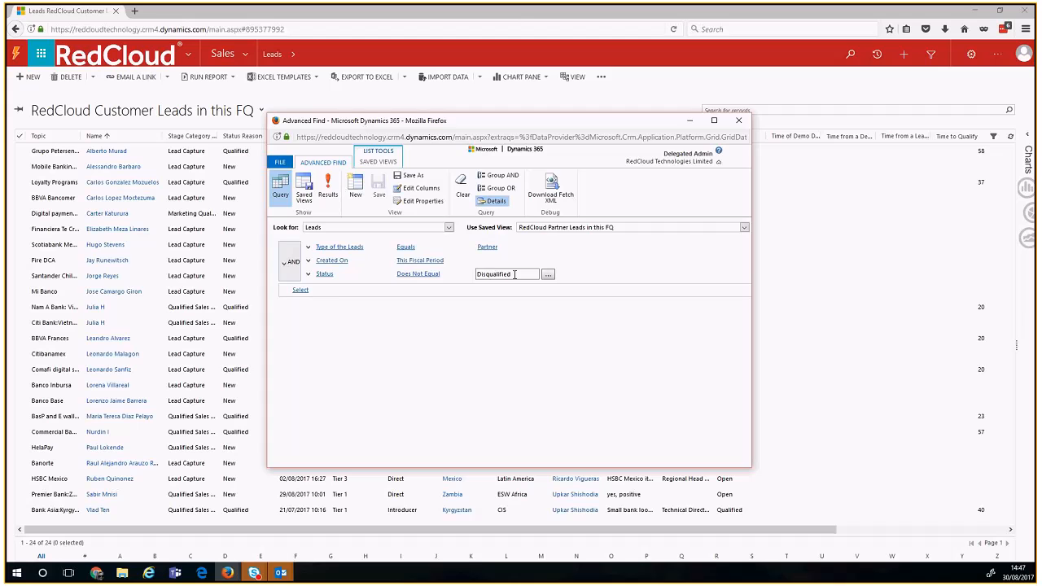
{"action": "left_click", "coordinate": [526, 252]}
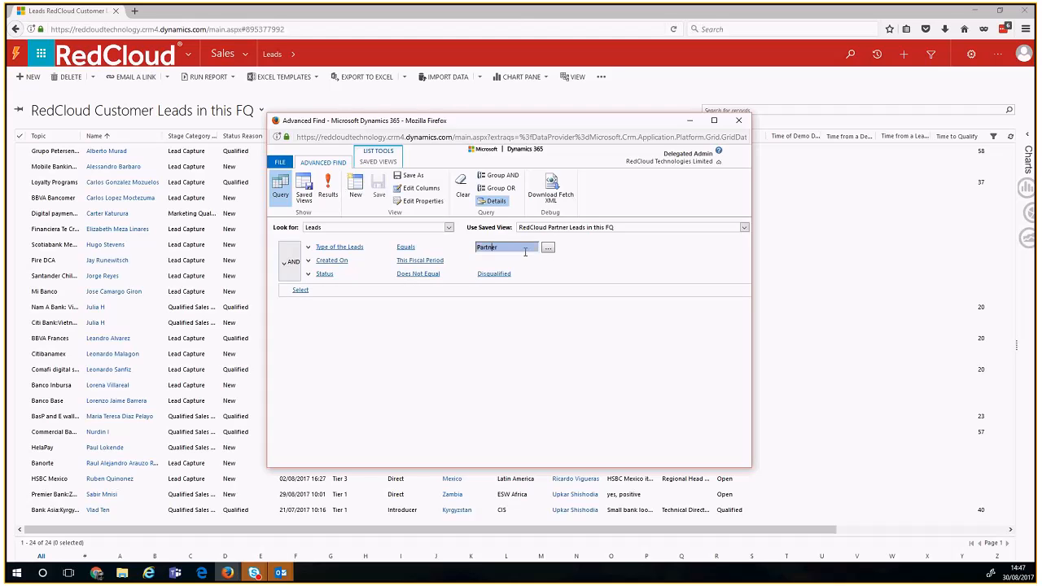
{"action": "left_click", "coordinate": [548, 247]}
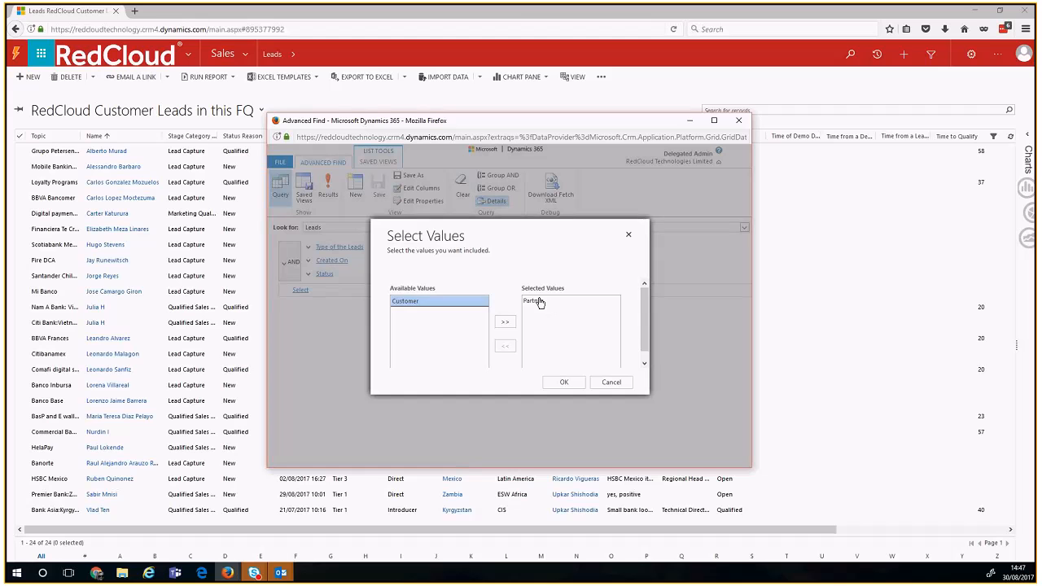
{"action": "left_click", "coordinate": [539, 303]}
{"action": "left_click", "coordinate": [505, 345]}
{"action": "double_click", "coordinate": [458, 303]}
{"action": "left_click", "coordinate": [562, 383]}
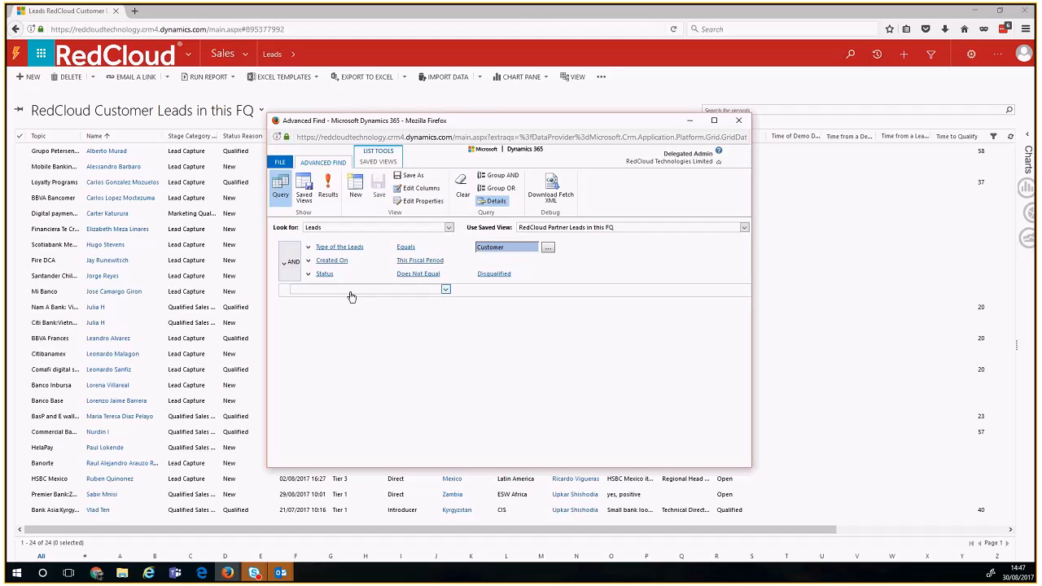
Step: Add a condition requiring Country to equal United Kingdom
{"action": "left_click", "coordinate": [352, 291]}
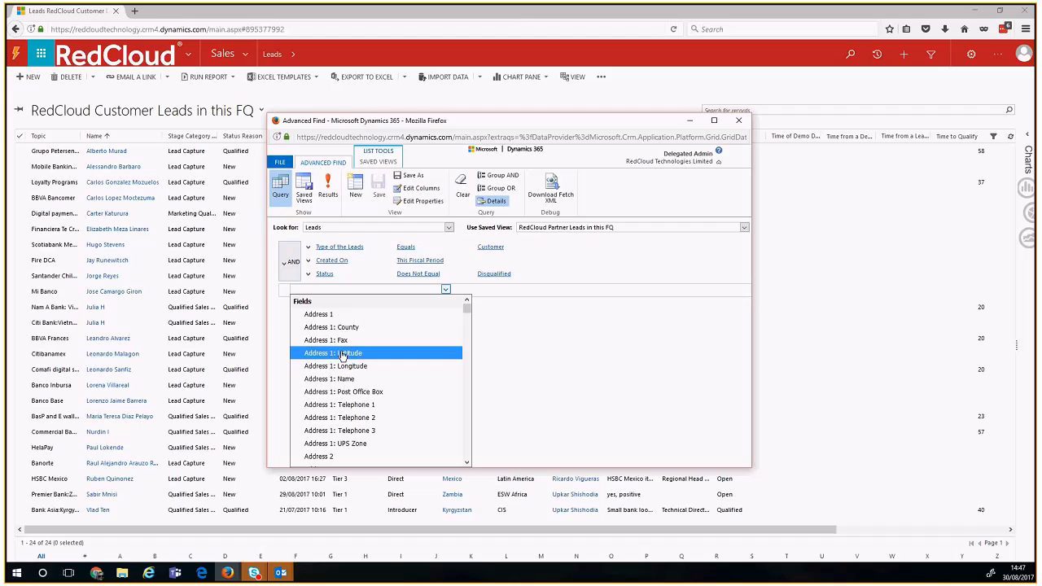
{"action": "type", "text": "co"}
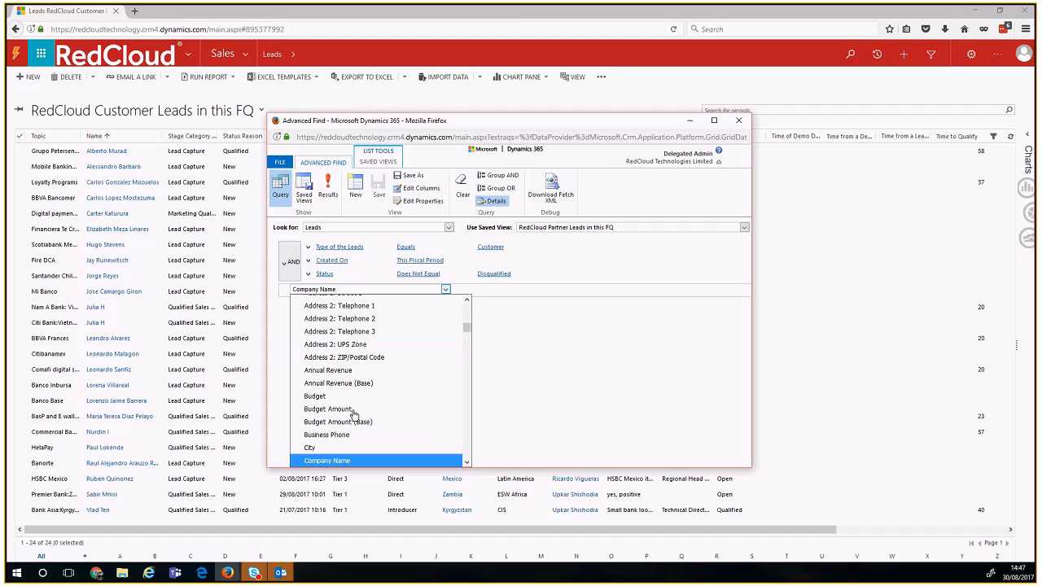
{"action": "type", "text": "untry"}
{"action": "key", "text": "Return"}
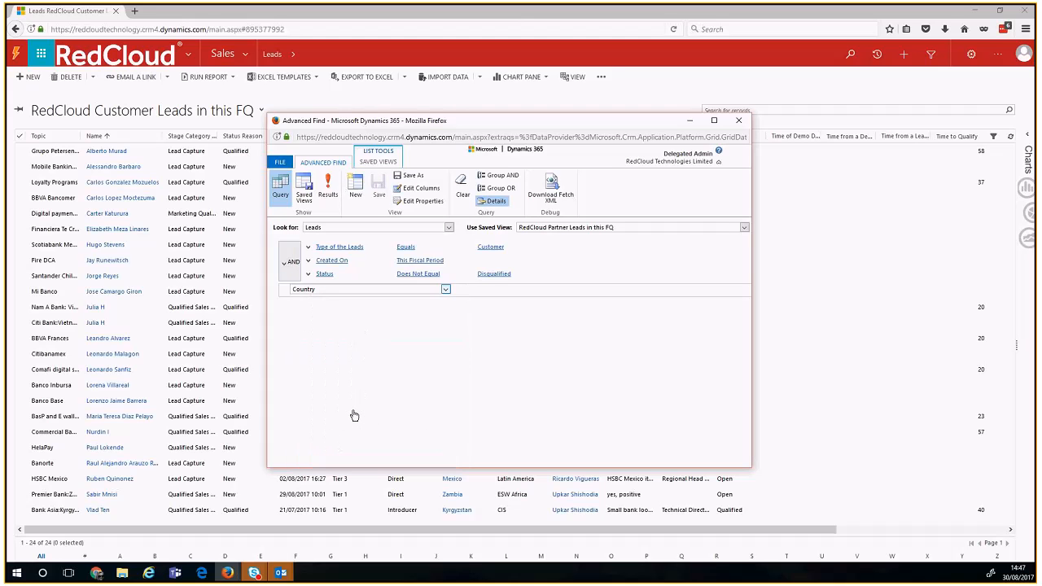
{"action": "left_click", "coordinate": [469, 290]}
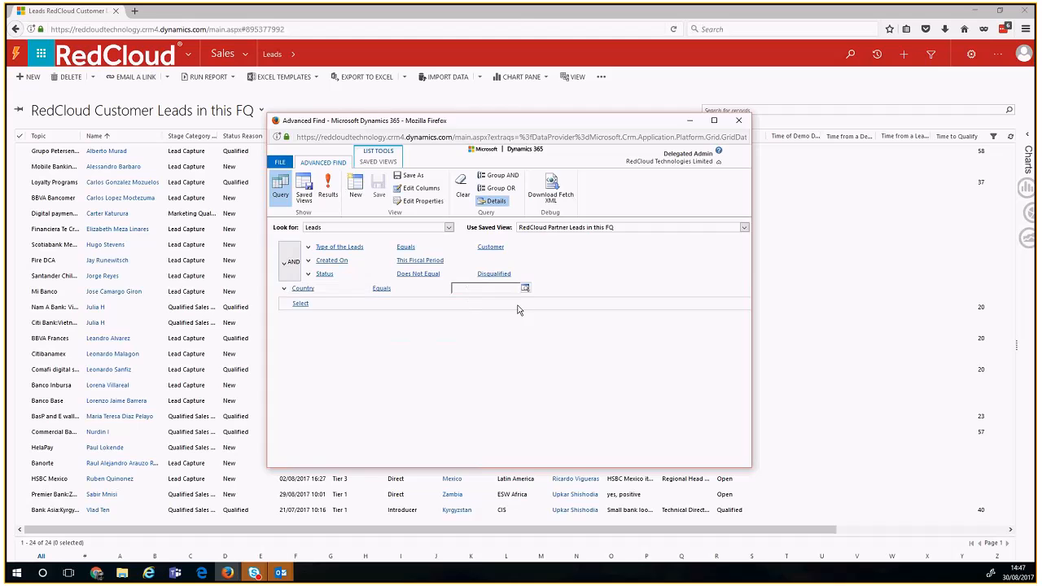
{"action": "left_click", "coordinate": [525, 290]}
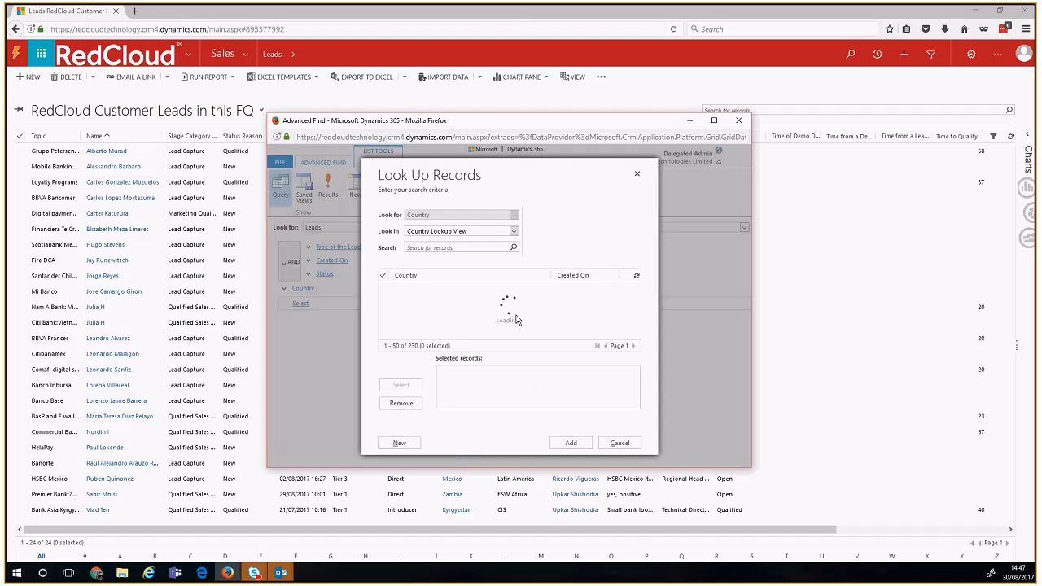
{"action": "left_click", "coordinate": [446, 248]}
{"action": "type", "text": "unit"}
{"action": "key", "text": "Return"}
{"action": "left_click", "coordinate": [456, 306]}
{"action": "left_click", "coordinate": [401, 385]}
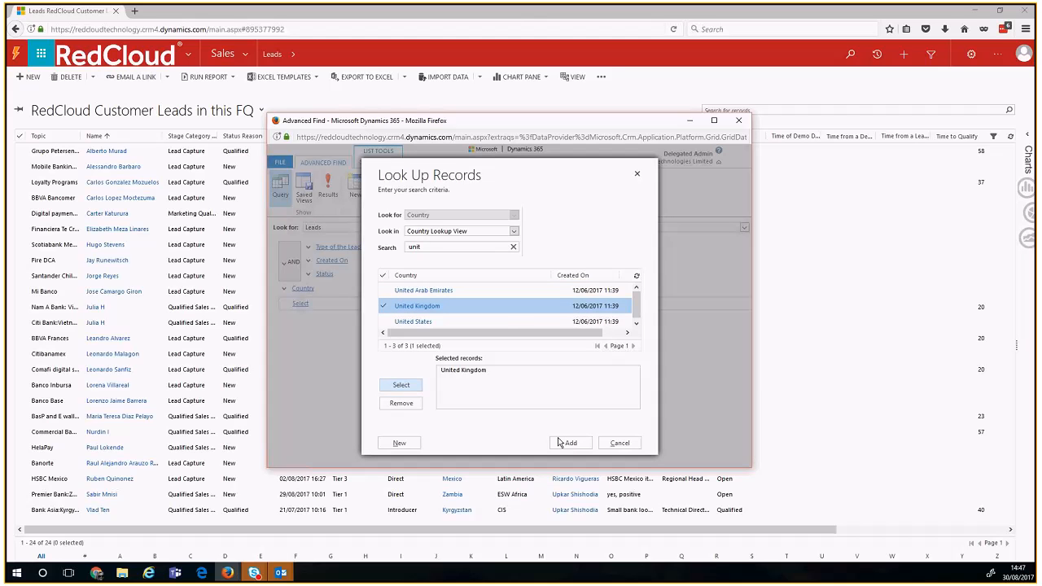
{"action": "left_click", "coordinate": [567, 443]}
Step: Add a condition requiring City to equal London
{"action": "left_click", "coordinate": [301, 304]}
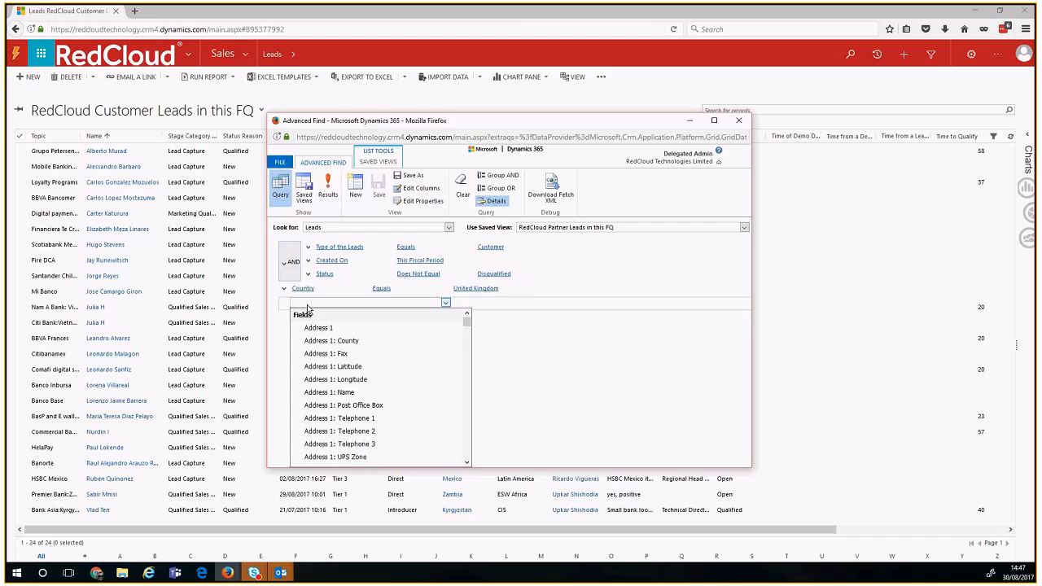
{"action": "left_click_drag", "start_coordinate": [469, 324], "coordinate": [469, 328]}
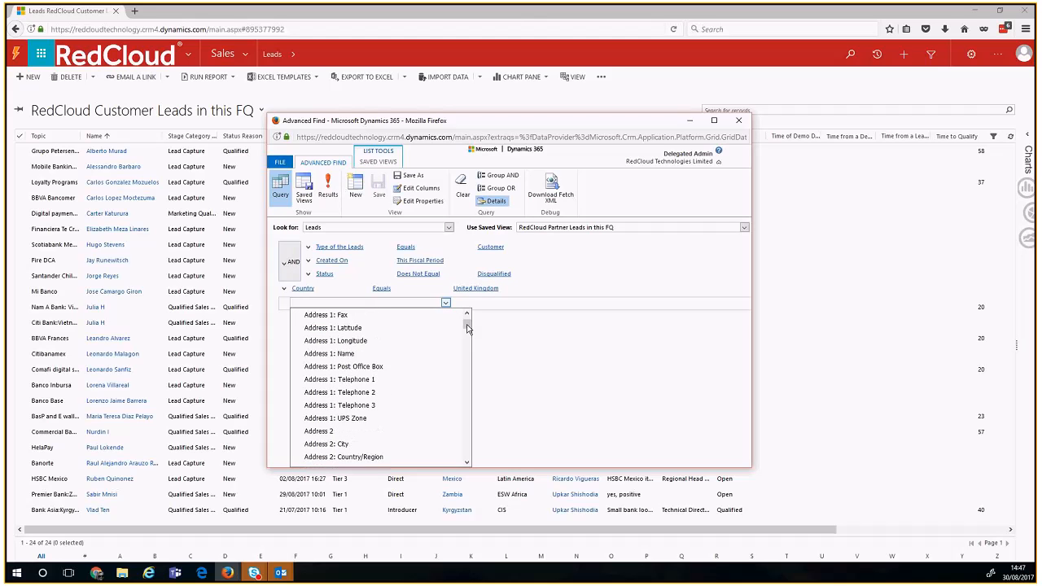
{"action": "key", "text": "c"}
{"action": "key", "text": "Return"}
{"action": "left_click", "coordinate": [463, 301]}
{"action": "type", "text": "London"}
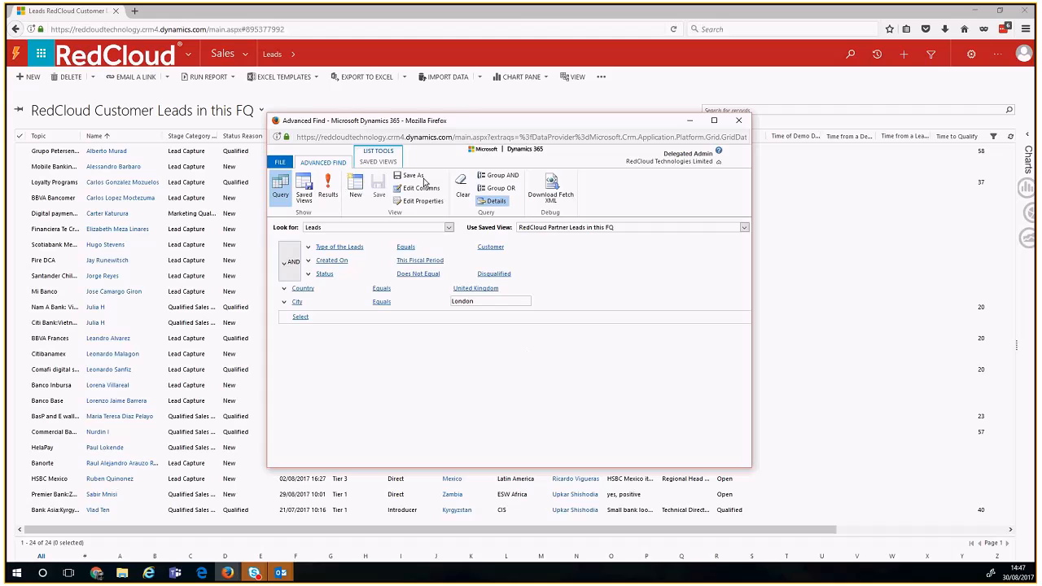
{"action": "left_click", "coordinate": [494, 275]}
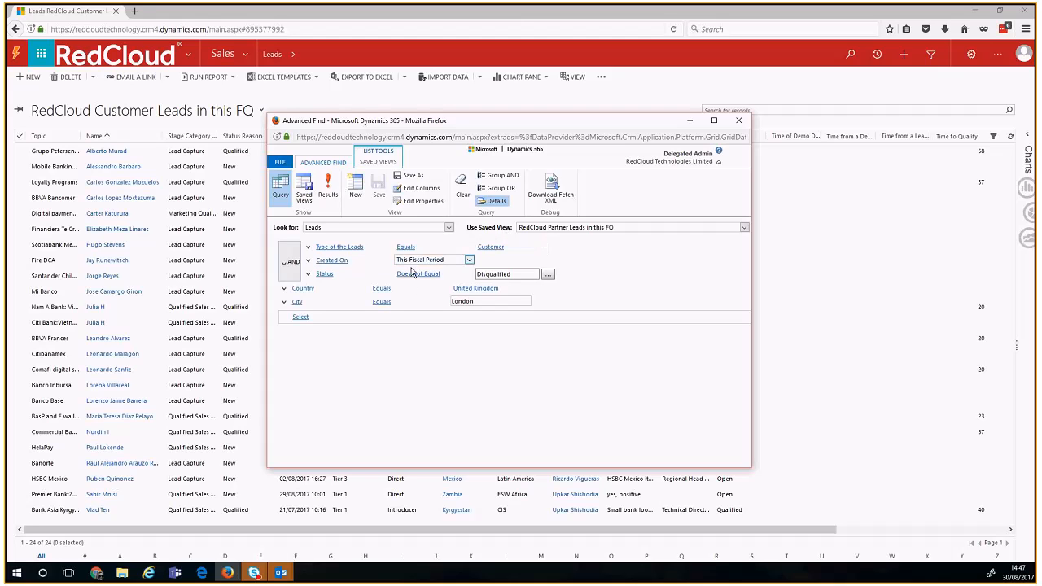
{"action": "left_click", "coordinate": [462, 245]}
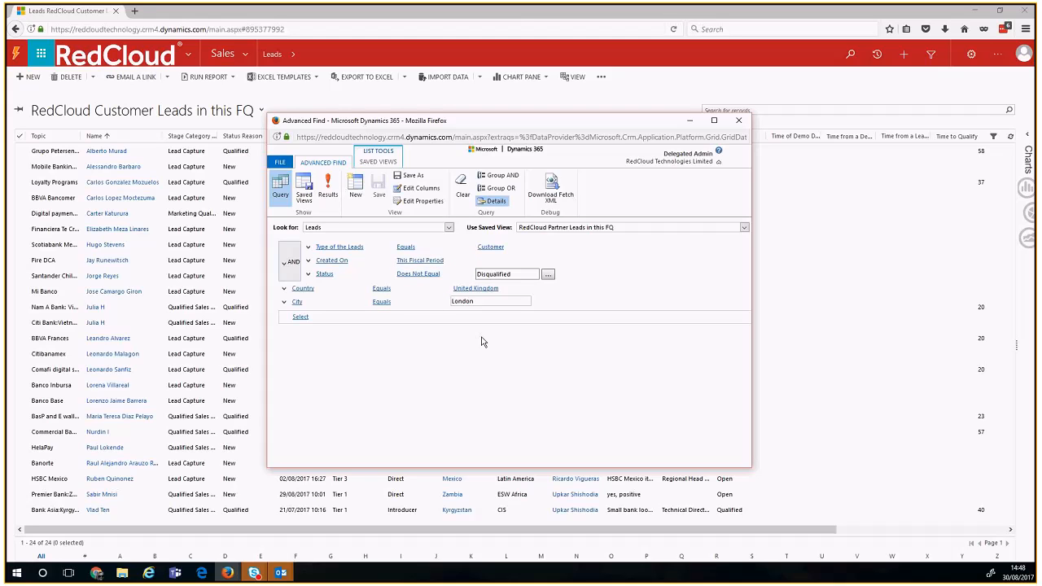
Step: Run the query, delete the Country condition, and rerun it, still getting 0 leads
{"action": "left_click", "coordinate": [329, 193]}
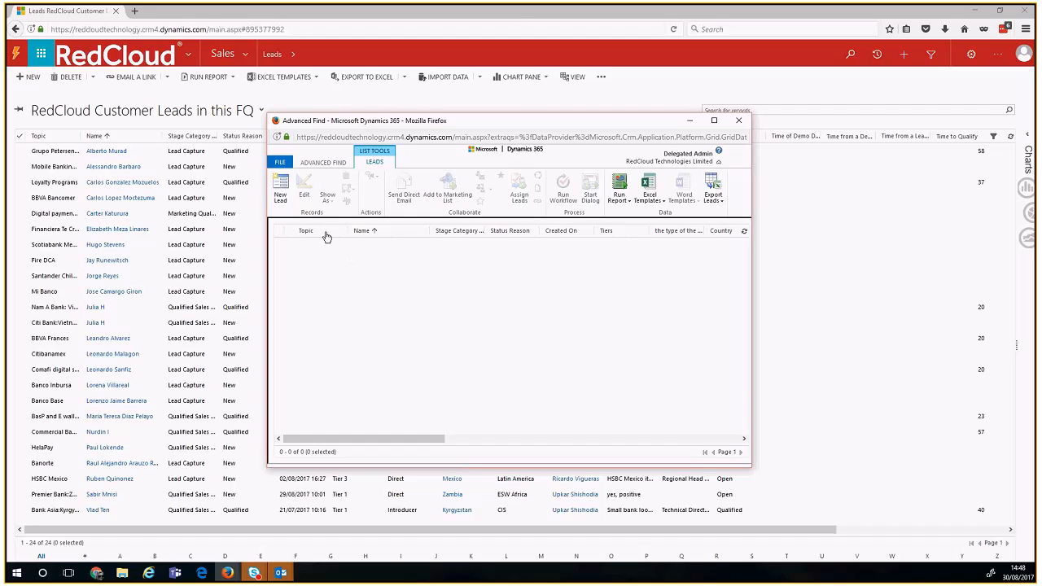
{"action": "left_click", "coordinate": [310, 164]}
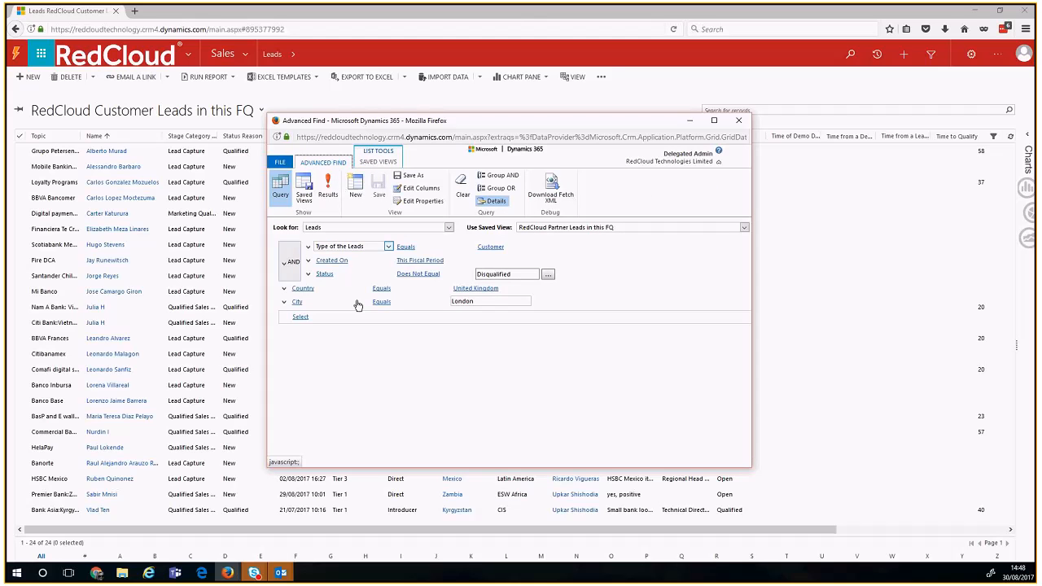
{"action": "left_click", "coordinate": [285, 305]}
{"action": "left_click", "coordinate": [306, 324]}
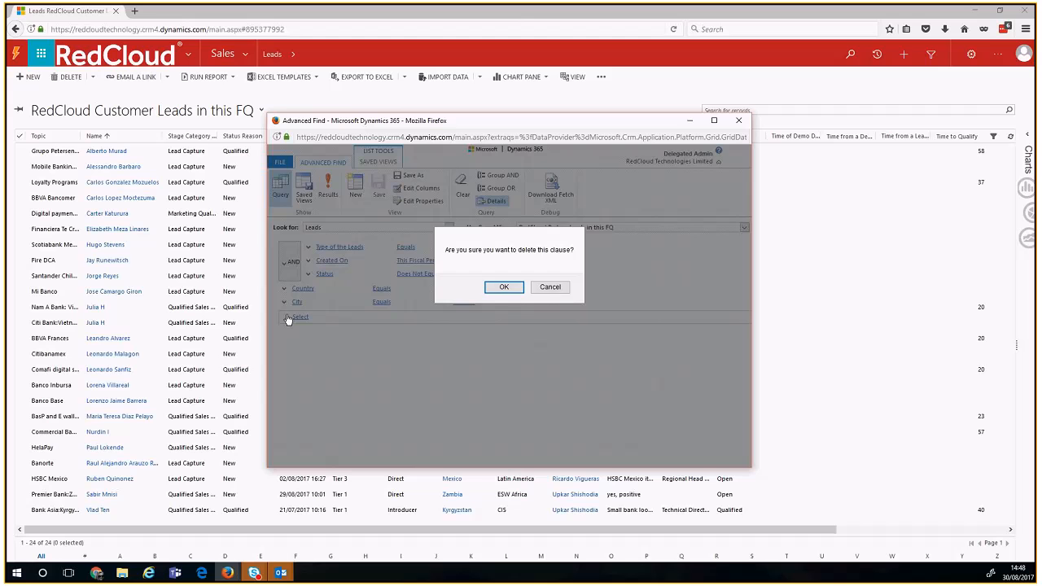
{"action": "left_click", "coordinate": [493, 288]}
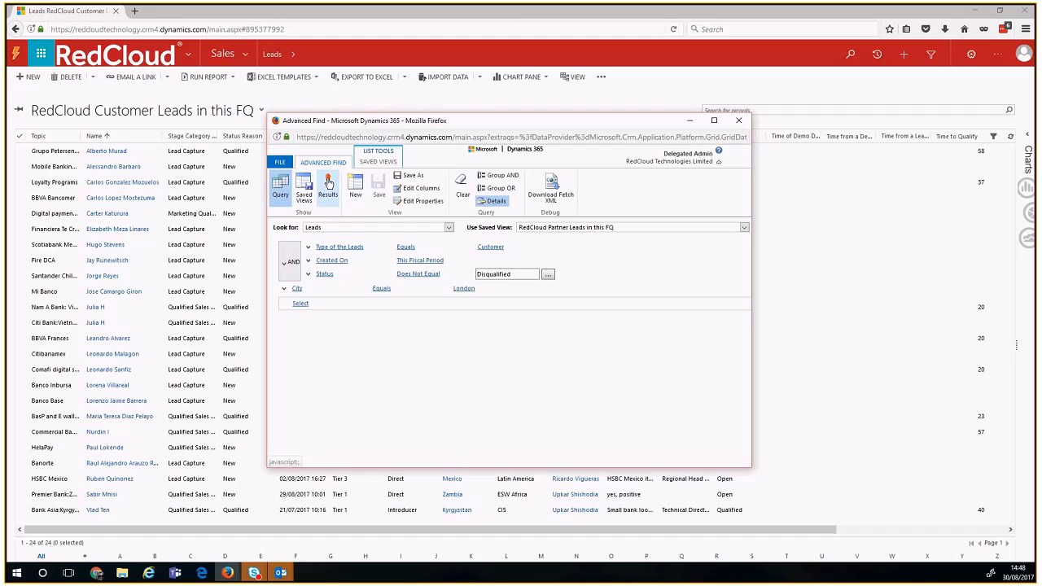
{"action": "left_click", "coordinate": [328, 186]}
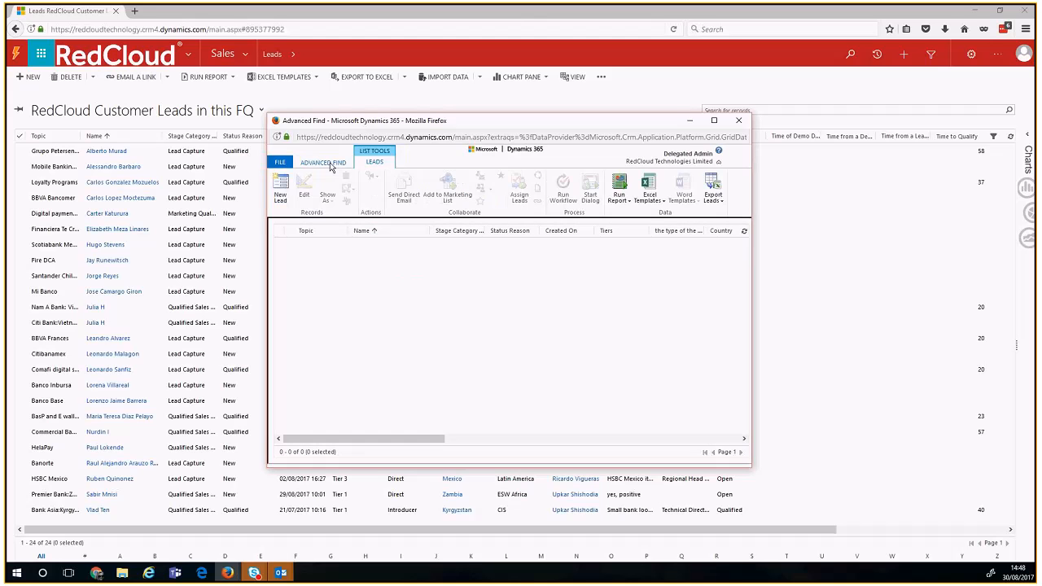
{"action": "left_click", "coordinate": [330, 164]}
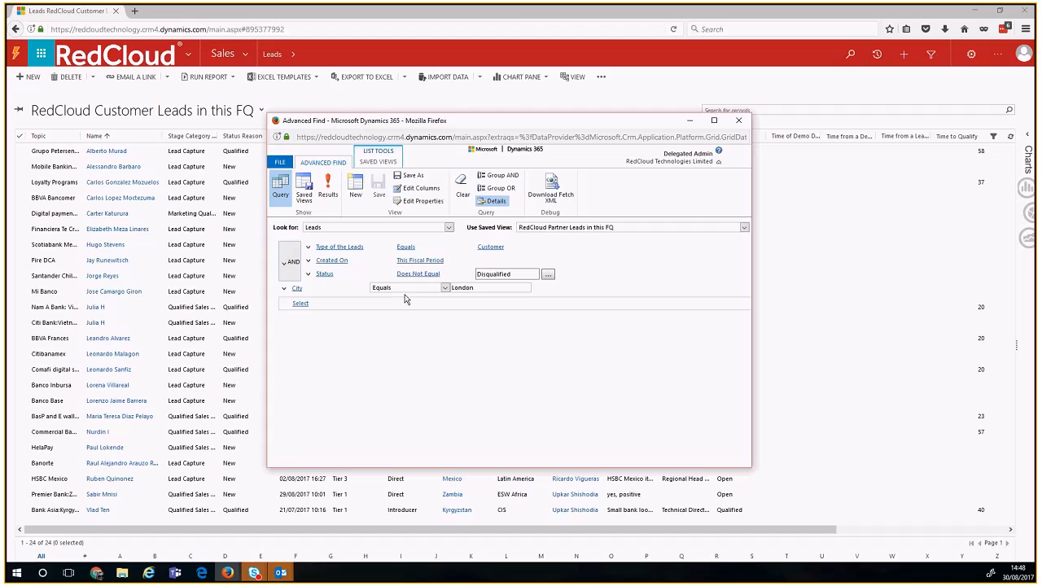
Step: Save the query as a new view named 'RedCloud London Leads in this FQ'
{"action": "left_click", "coordinate": [408, 177]}
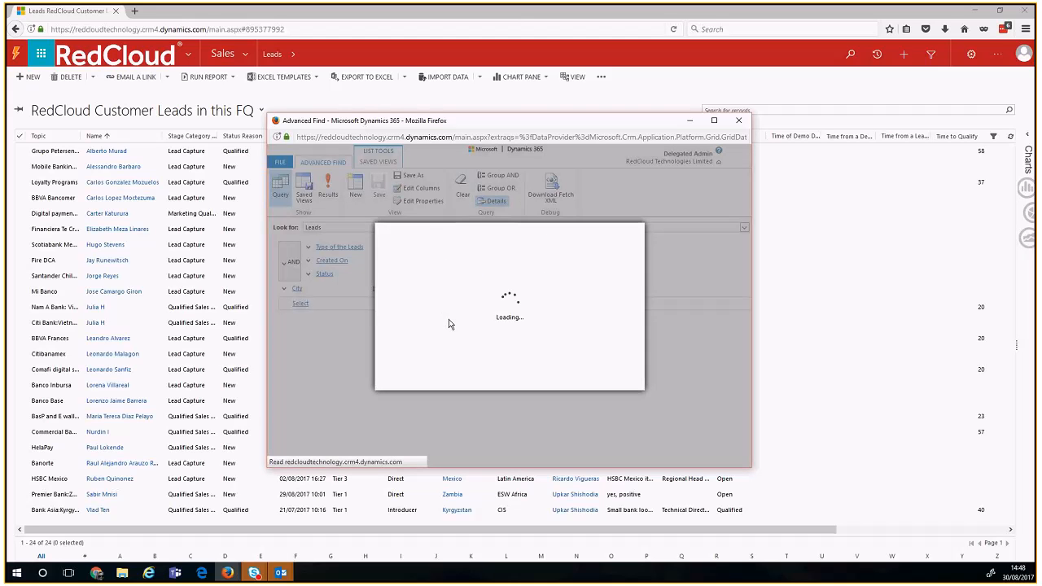
{"action": "left_click", "coordinate": [494, 309]}
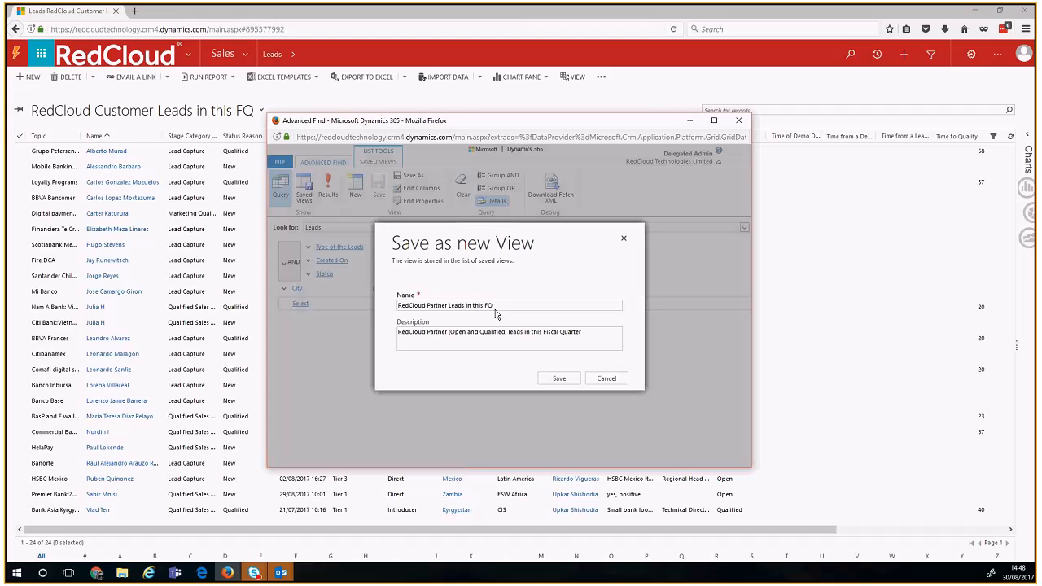
{"action": "double_click", "coordinate": [440, 305]}
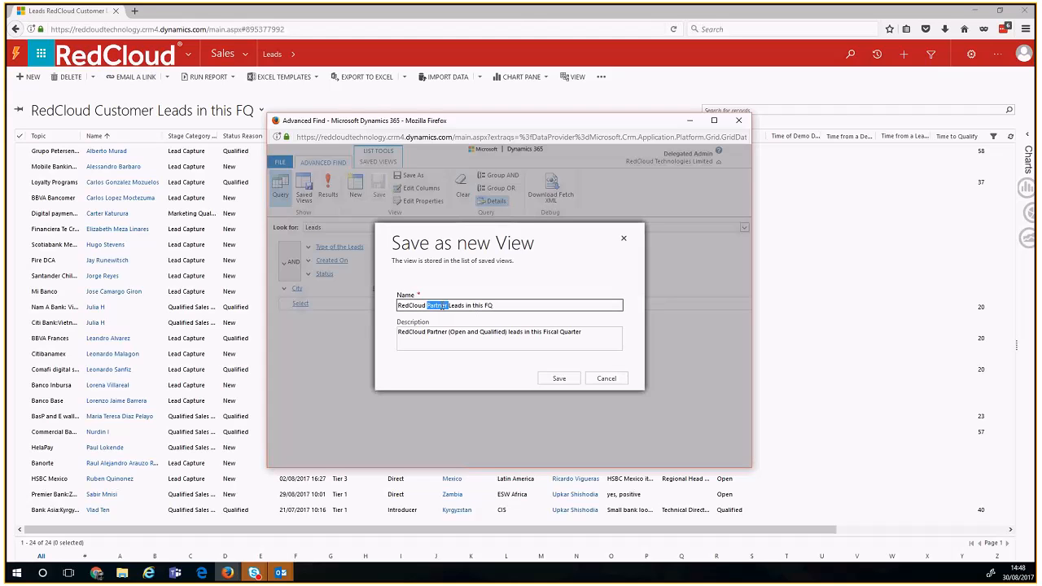
{"action": "type", "text": "London"}
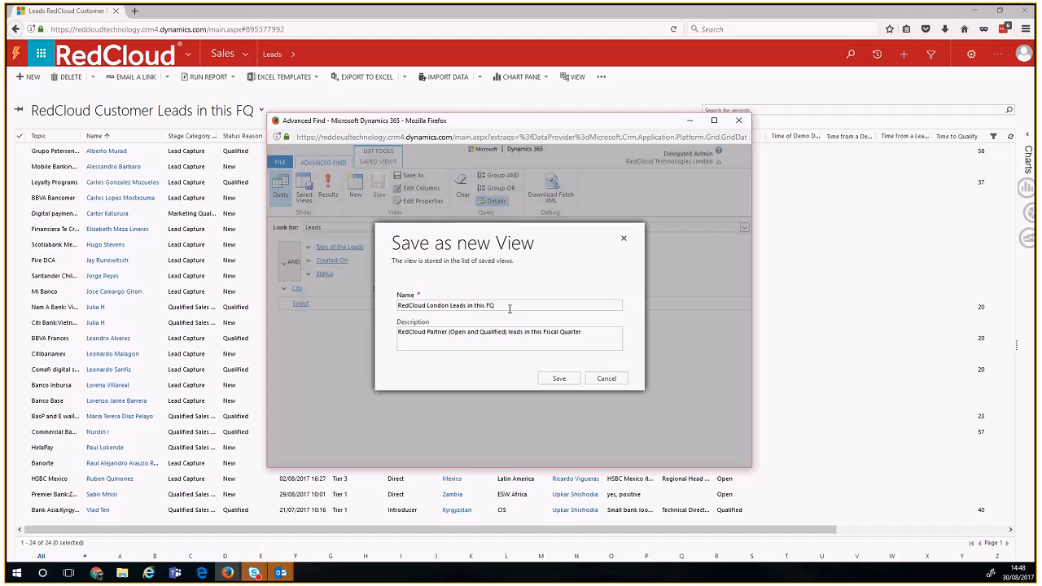
{"action": "left_click", "coordinate": [547, 381]}
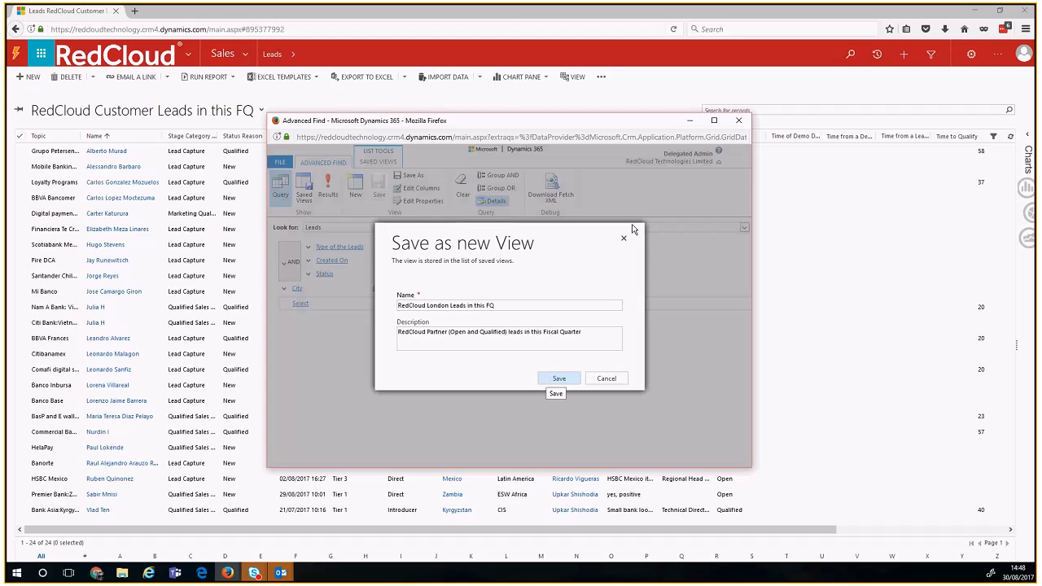
Step: Close Advanced Find and switch the leads list to the new London view
{"action": "left_click", "coordinate": [739, 121]}
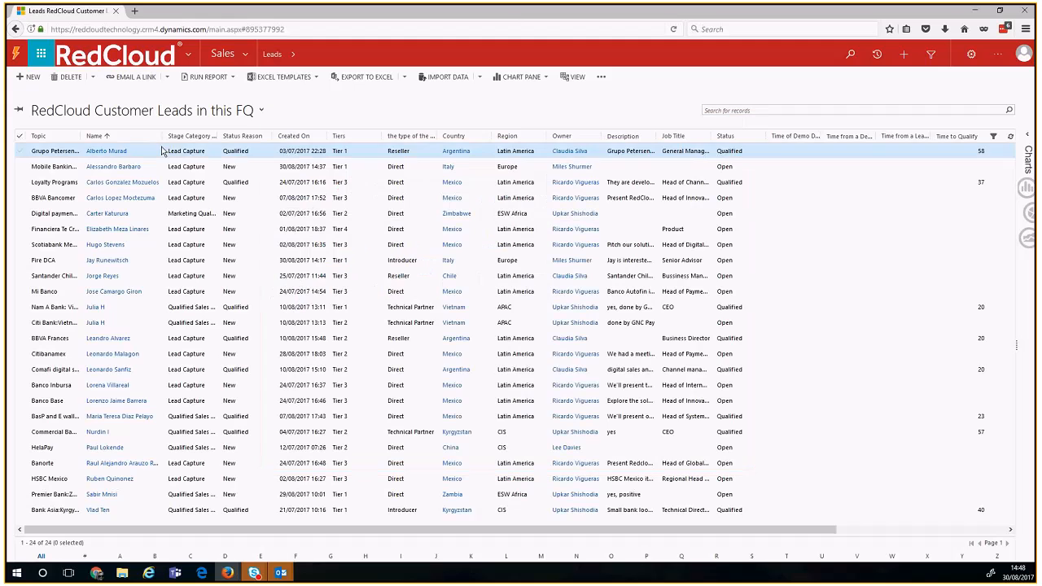
{"action": "left_click", "coordinate": [144, 114]}
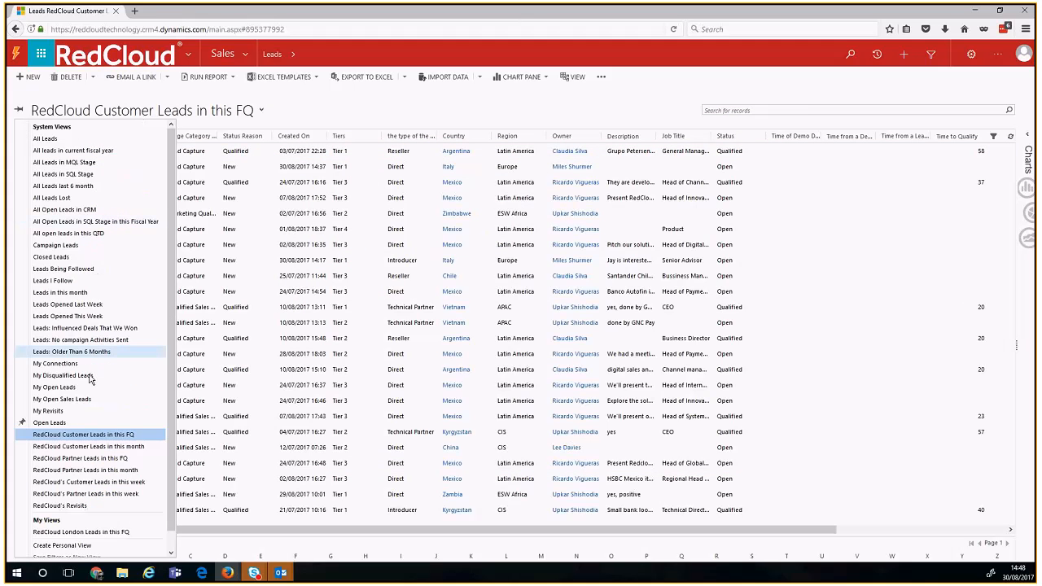
{"action": "left_click", "coordinate": [85, 534]}
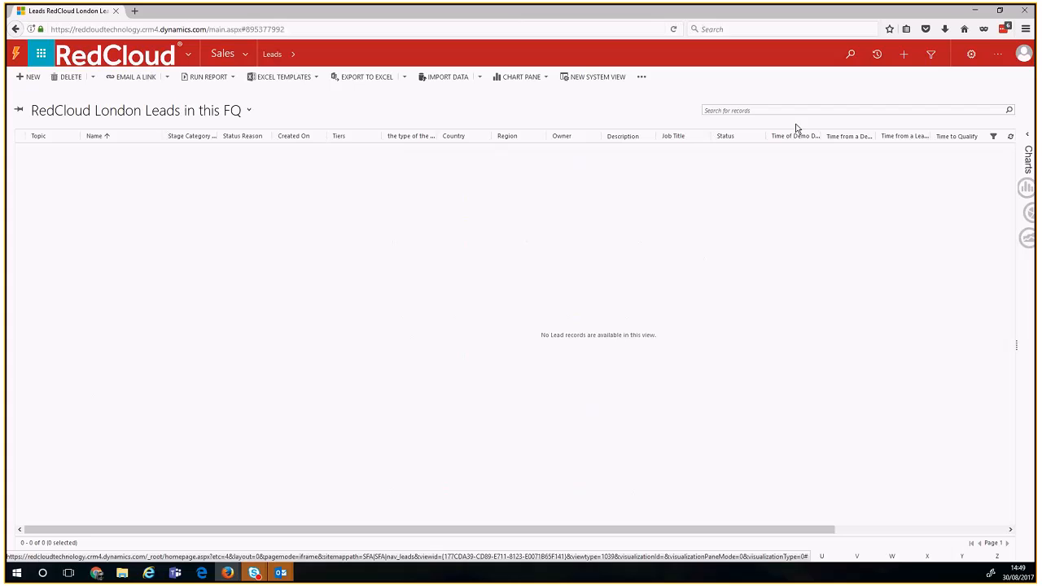
{"action": "left_click", "coordinate": [933, 60]}
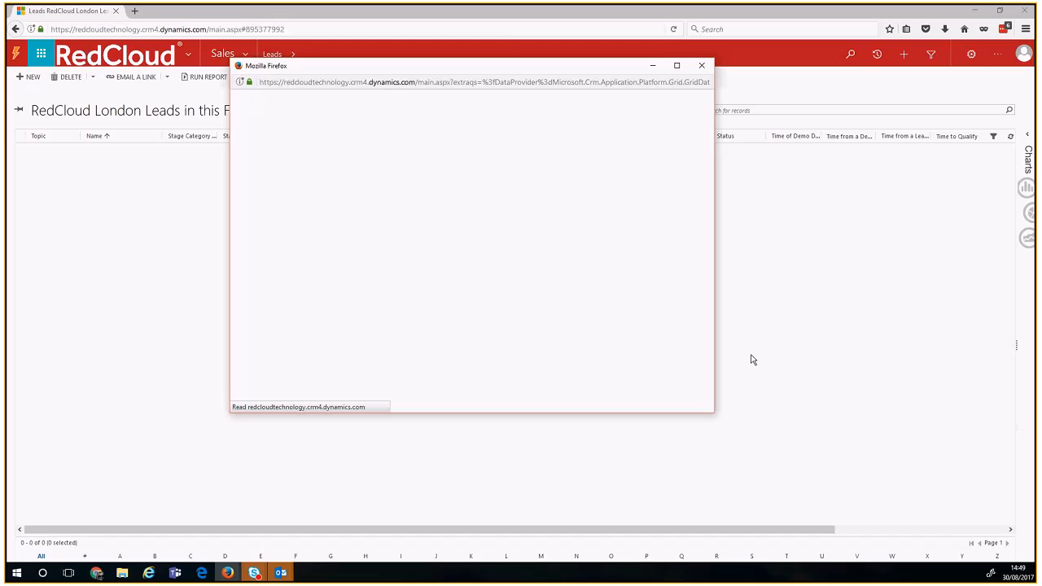
{"action": "left_click_drag", "start_coordinate": [535, 67], "coordinate": [485, 98]}
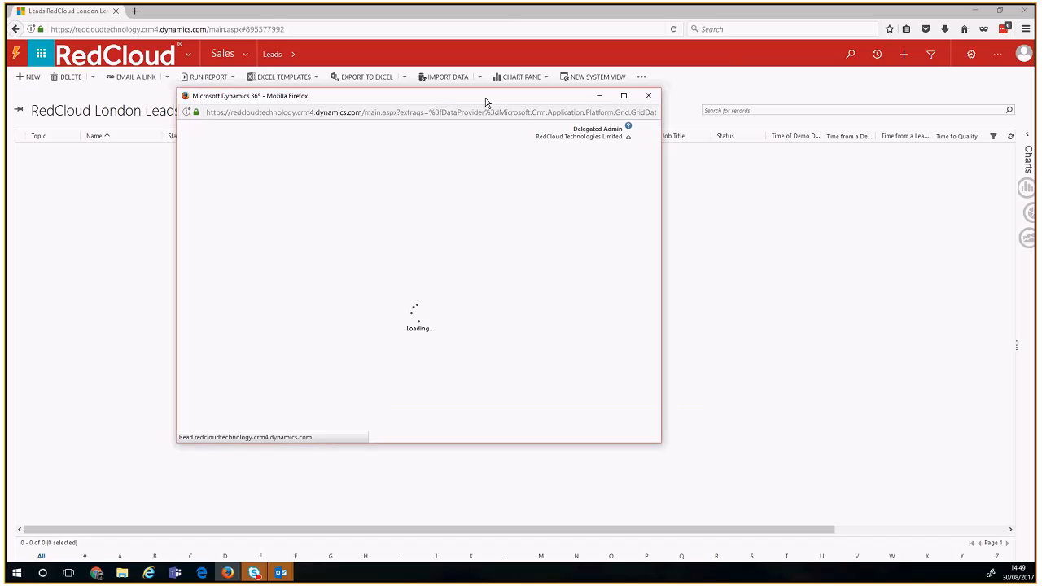
{"action": "left_click_drag", "start_coordinate": [485, 99], "coordinate": [488, 123]}
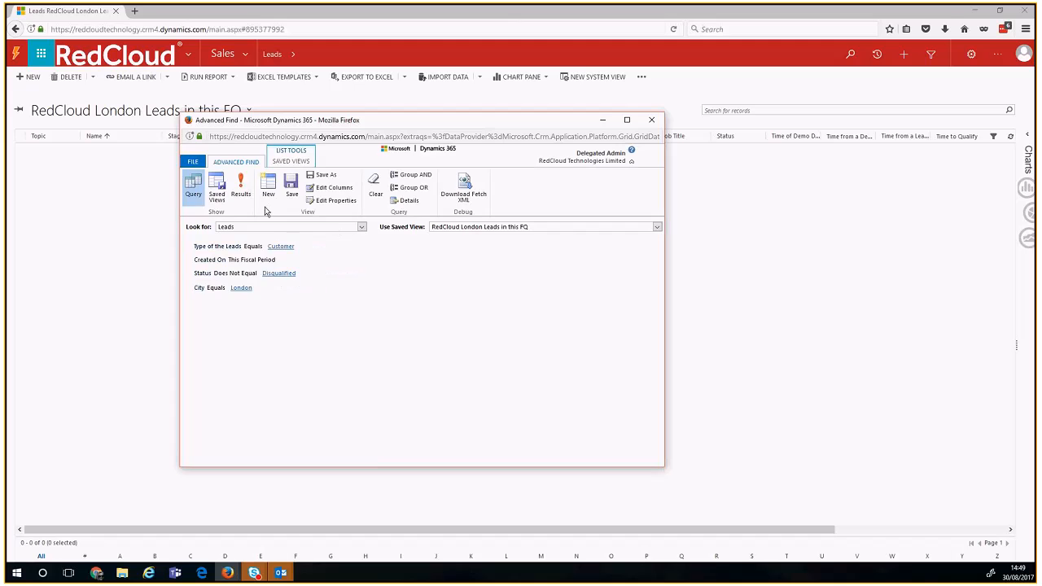
{"action": "left_click", "coordinate": [217, 187]}
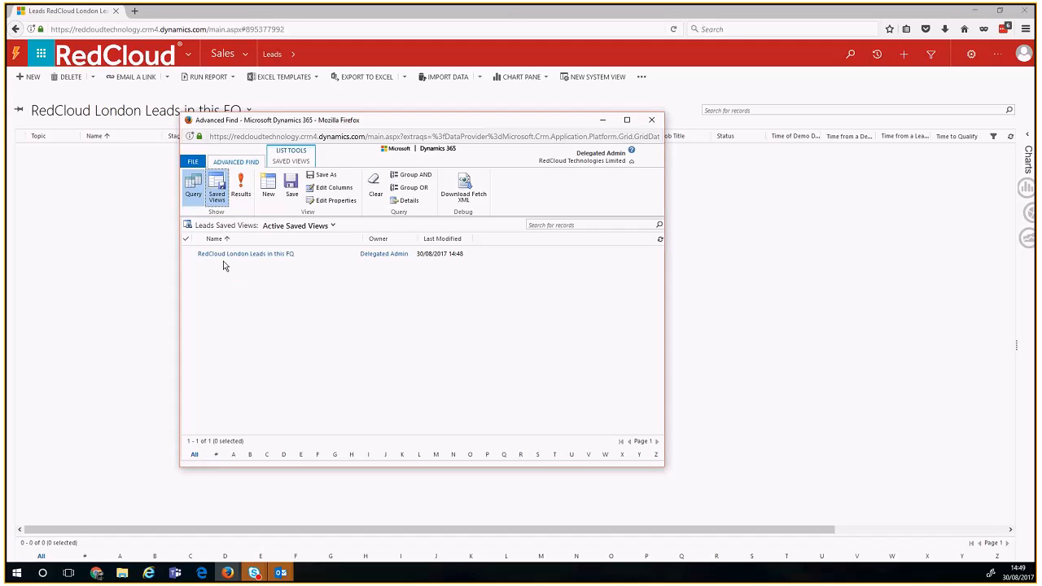
{"action": "left_click", "coordinate": [188, 259]}
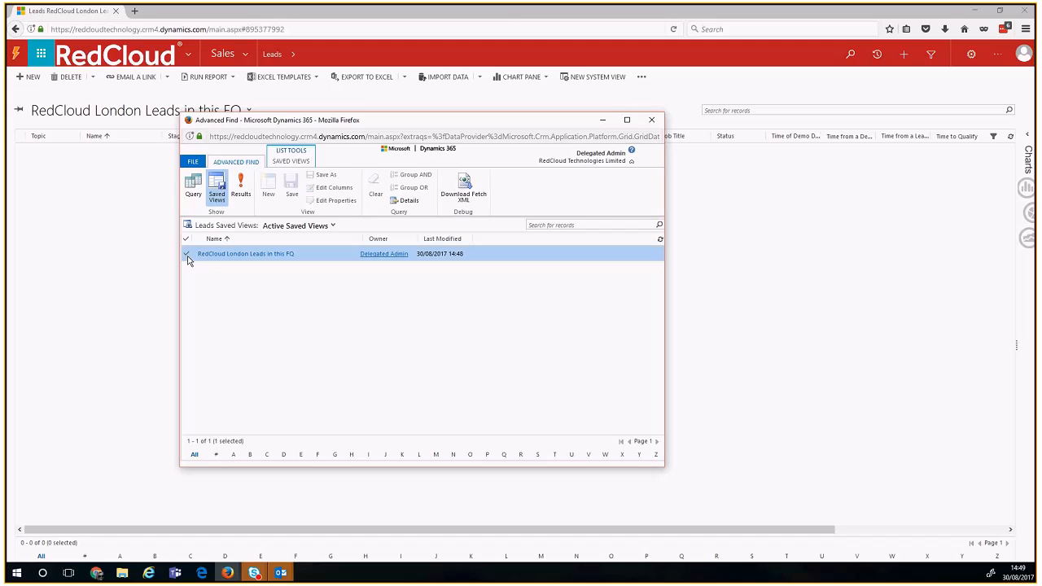
{"action": "left_click", "coordinate": [280, 162]}
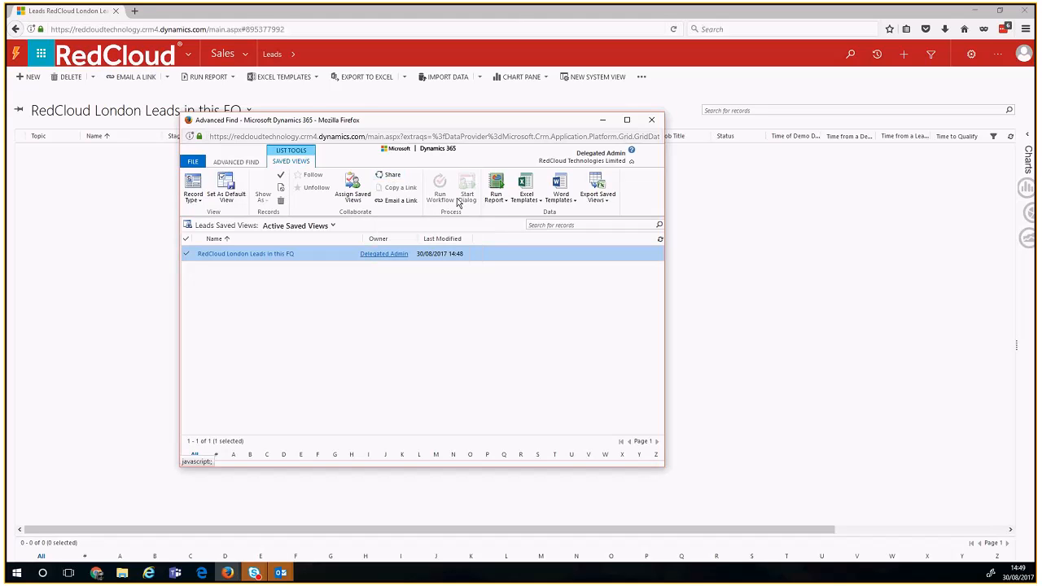
{"action": "left_click", "coordinate": [255, 164]}
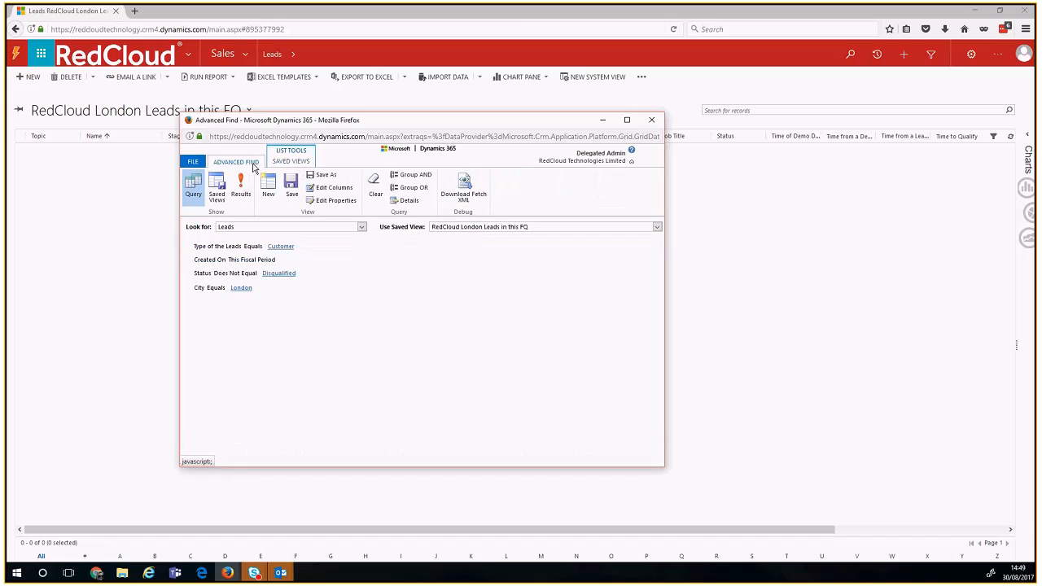
{"action": "left_click", "coordinate": [322, 192]}
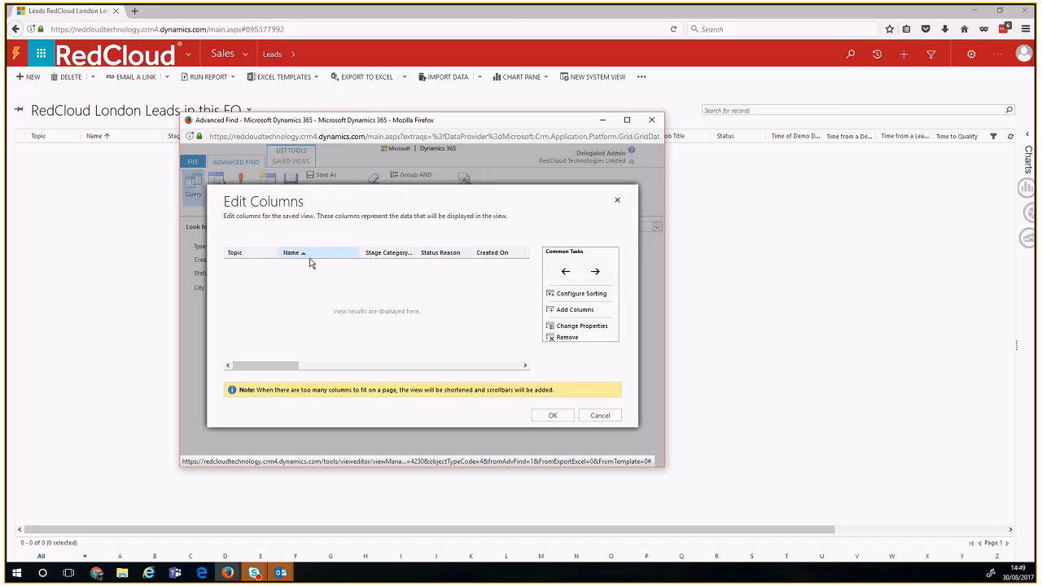
{"action": "left_click_drag", "start_coordinate": [284, 363], "coordinate": [319, 367]}
{"action": "left_click", "coordinate": [403, 253]}
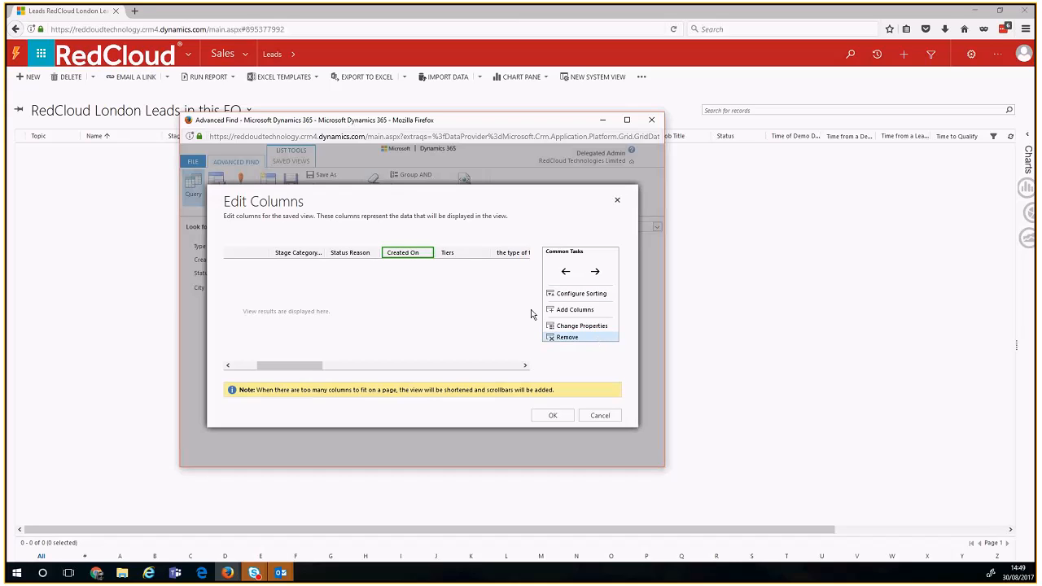
{"action": "left_click", "coordinate": [552, 413]}
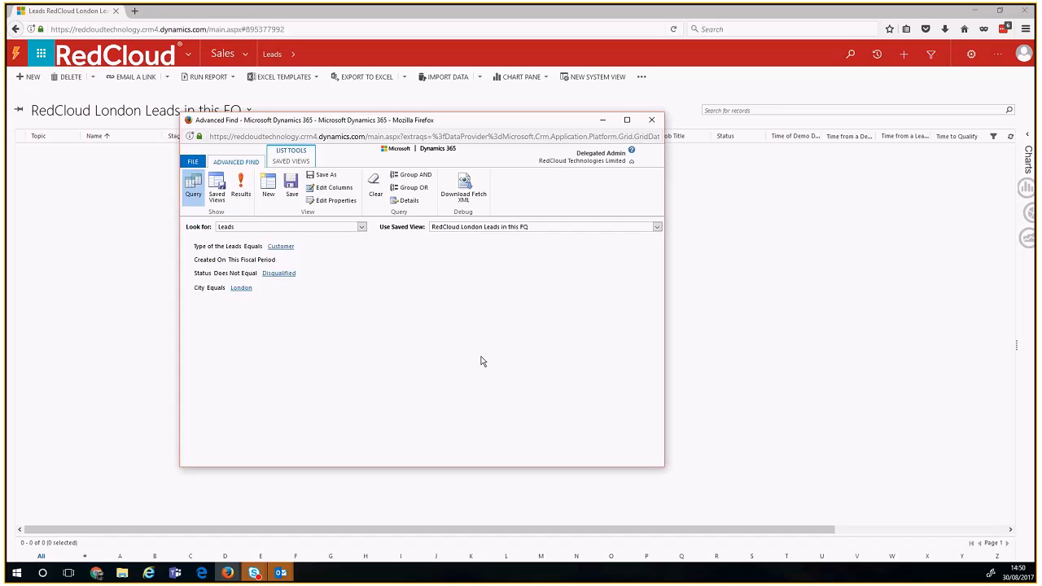
{"action": "left_click", "coordinate": [653, 122]}
Step: Leave Advanced Find and show the 'RedCloud Customer Leads in this FQ' view
{"action": "left_click", "coordinate": [467, 291]}
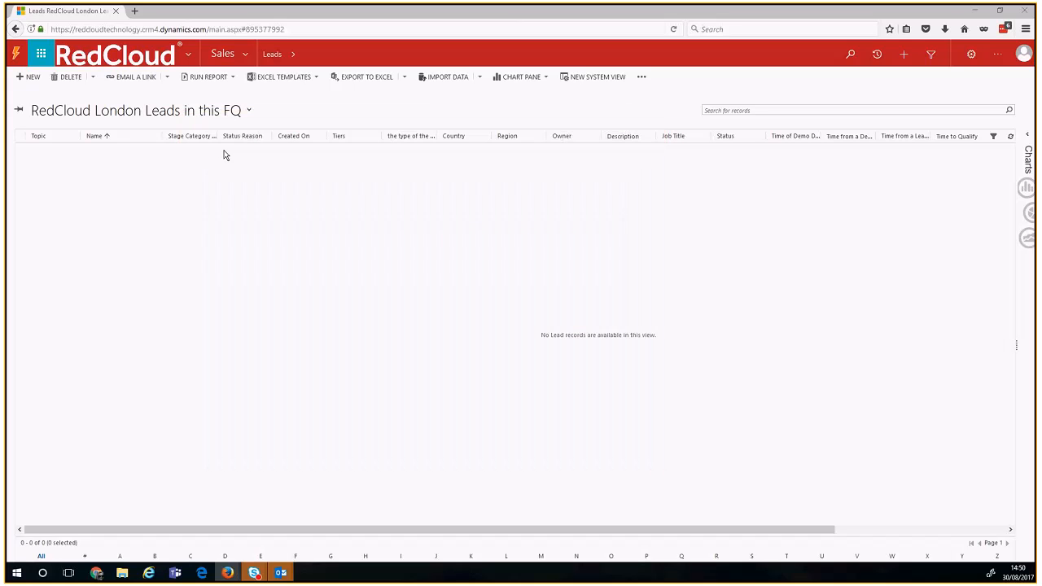
{"action": "left_click", "coordinate": [187, 109]}
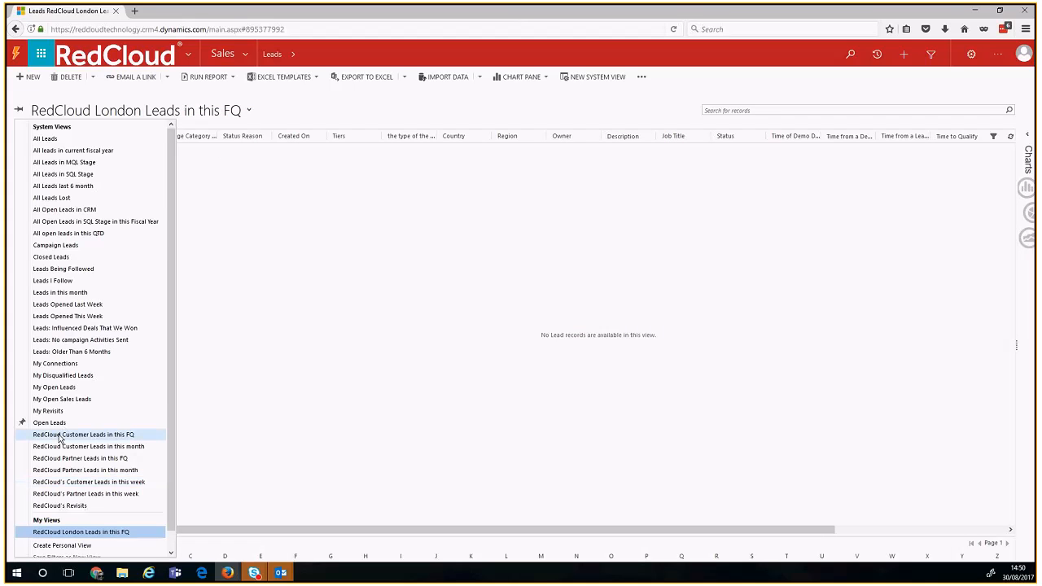
{"action": "left_click", "coordinate": [66, 436]}
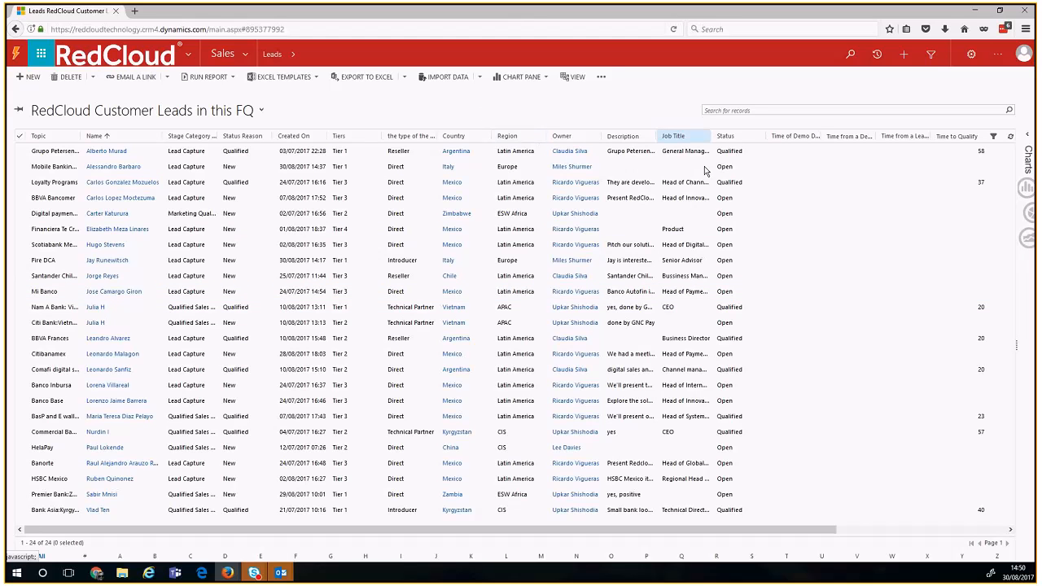
{"action": "left_click", "coordinate": [970, 56]}
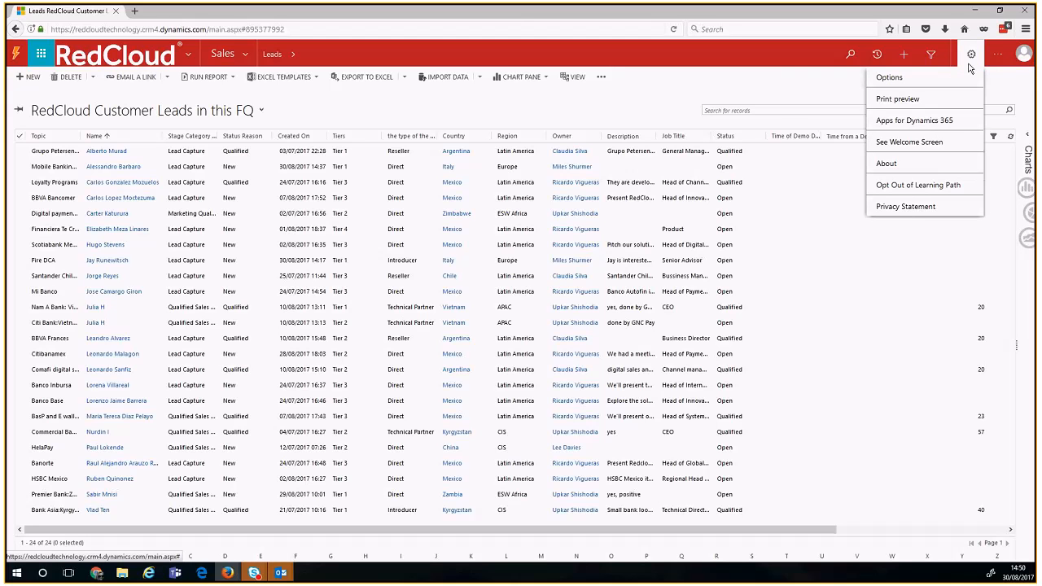
Step: View the Apps for Dynamics 365 page, select the server URL, then go home
{"action": "left_click", "coordinate": [948, 121]}
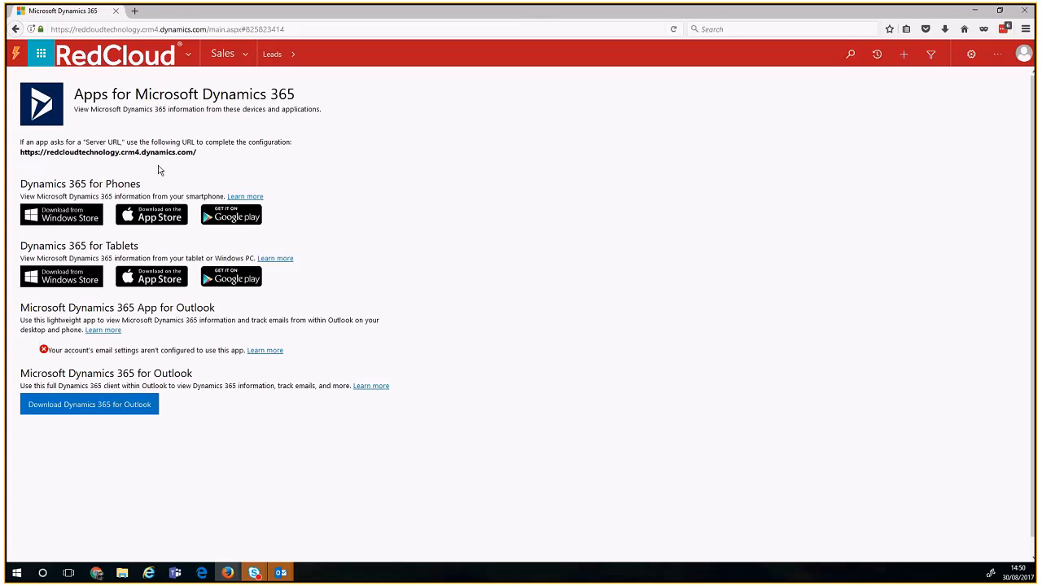
{"action": "left_click_drag", "start_coordinate": [208, 30], "coordinate": [47, 33]}
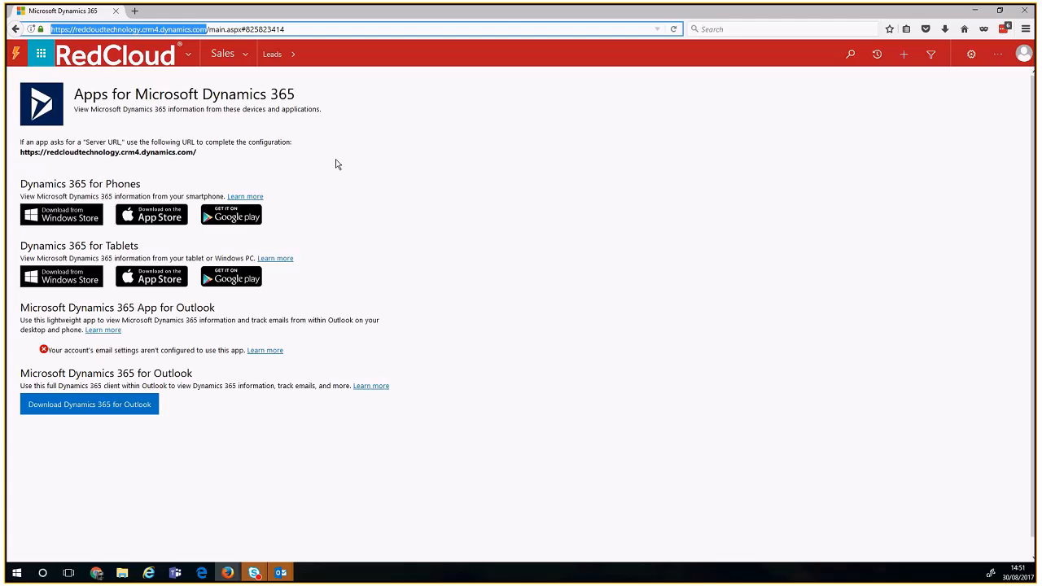
{"action": "left_click", "coordinate": [151, 57]}
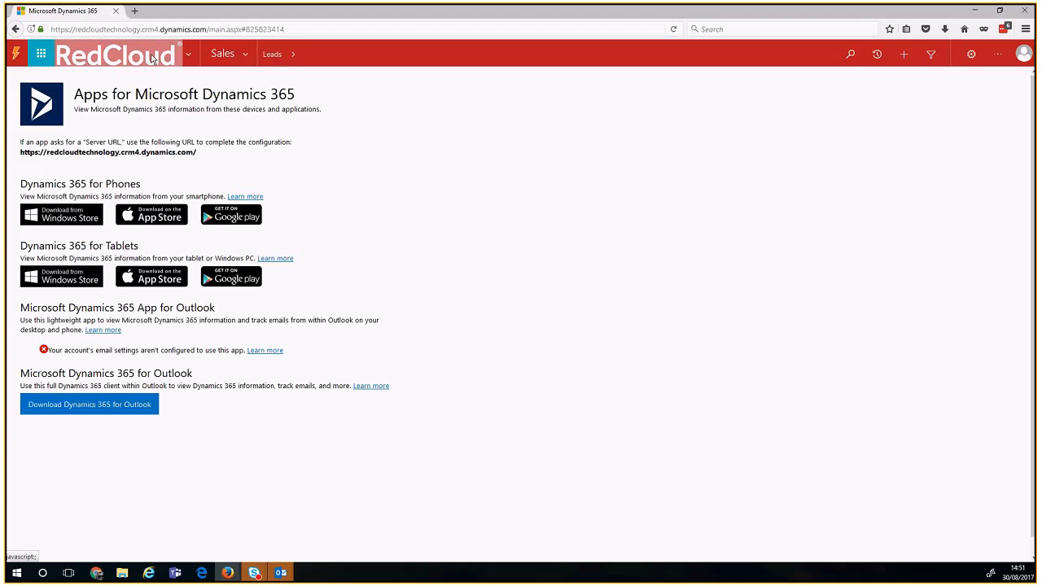